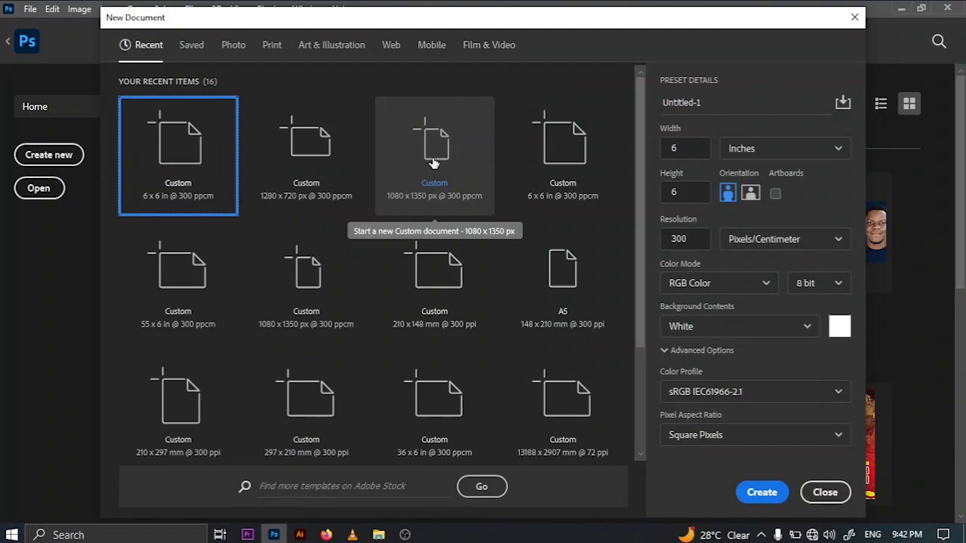
# - Create a 1080 x 1350 px RGB document at 300 pixels/centimeter with a white background, and hide the grid
pyautogui.click(429, 163)
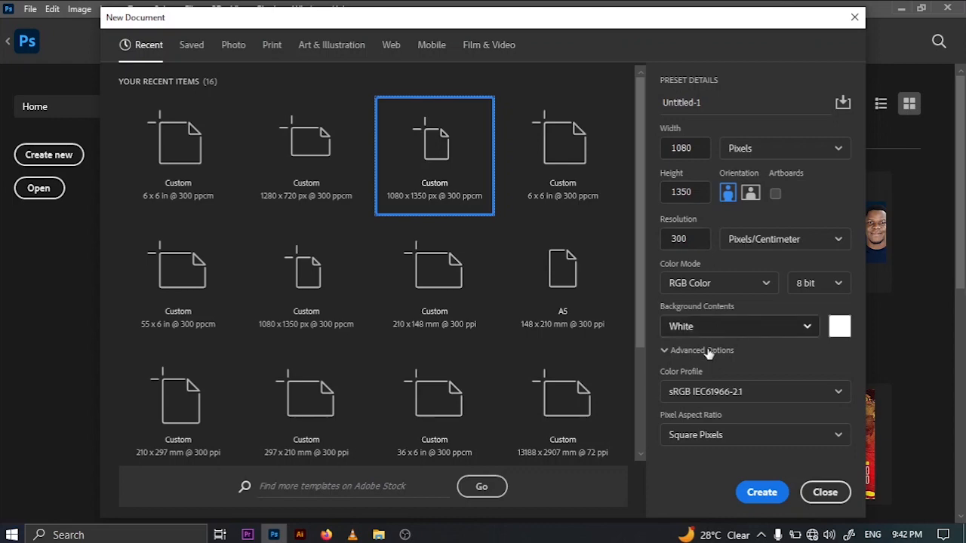
pyautogui.click(761, 493)
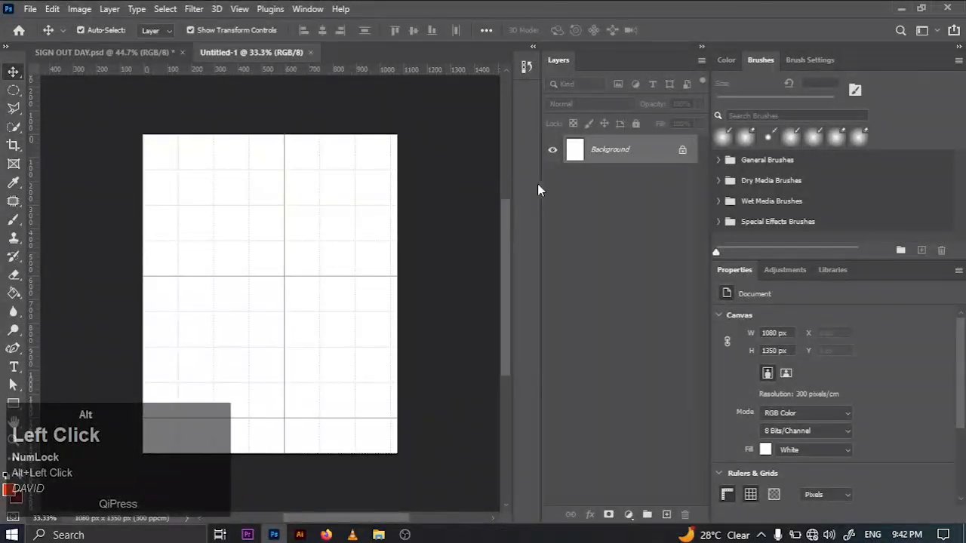
pyautogui.keyDown('alt'); pyautogui.click(753, 492); pyautogui.keyUp('alt')
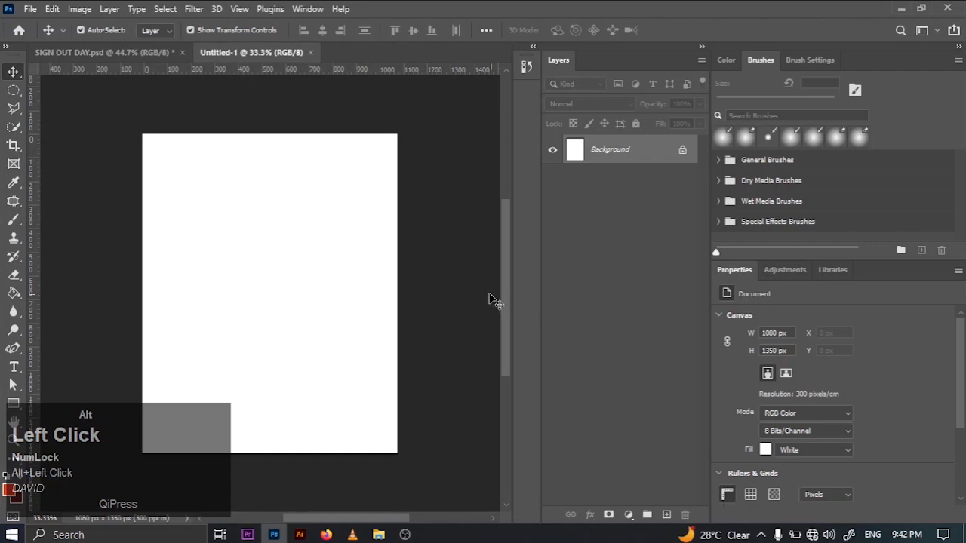
pyautogui.hotkey('ctrl', 'alt', '0')
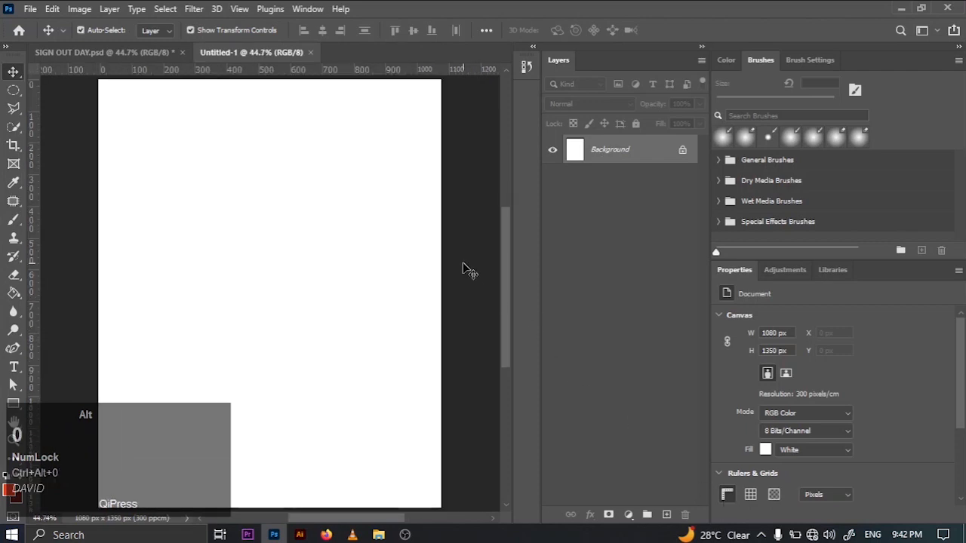
# - Unlock the Color Fill 1 layer in SIGN OUT DAY.psd and copy the hex code of its fill color
pyautogui.keyDown('alt'); pyautogui.click(168, 48); pyautogui.keyUp('alt')
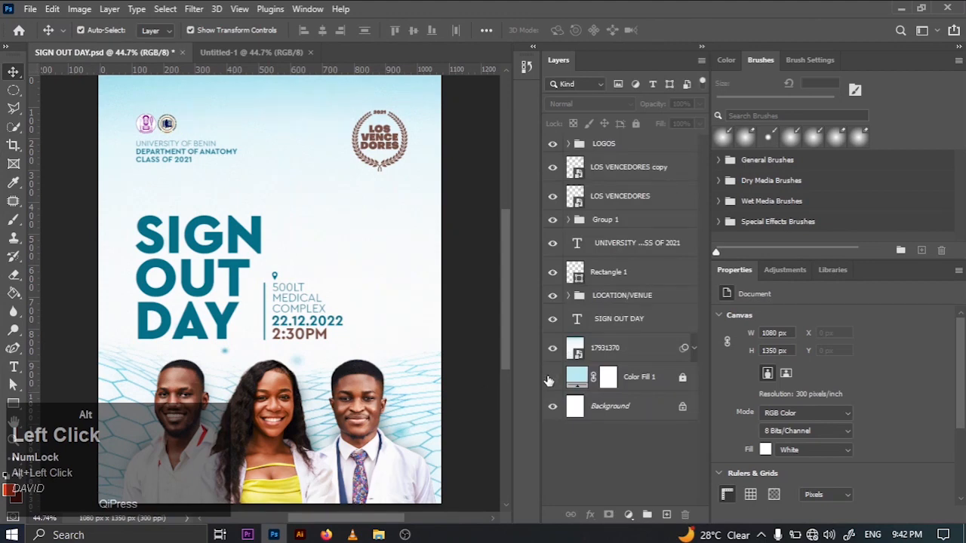
pyautogui.click(667, 381)
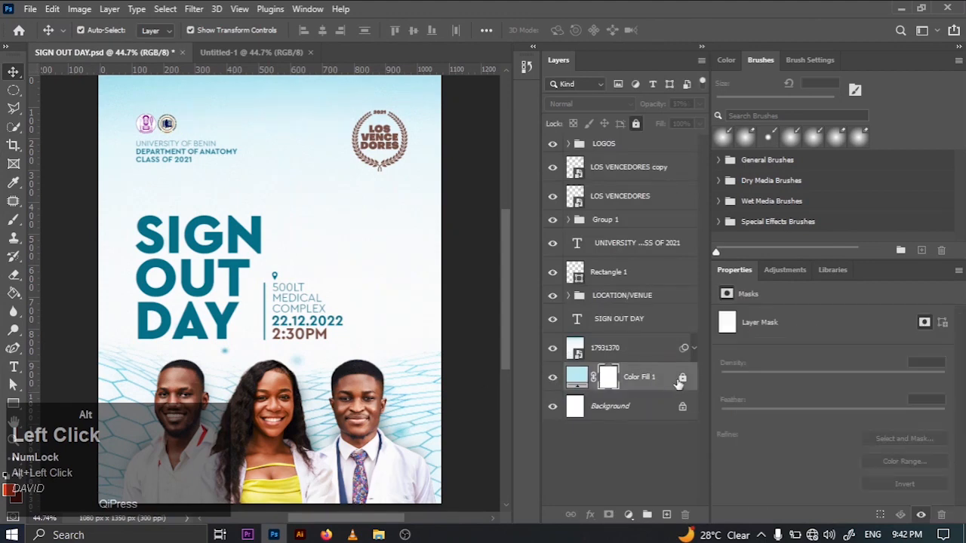
pyautogui.doubleClick(579, 375)
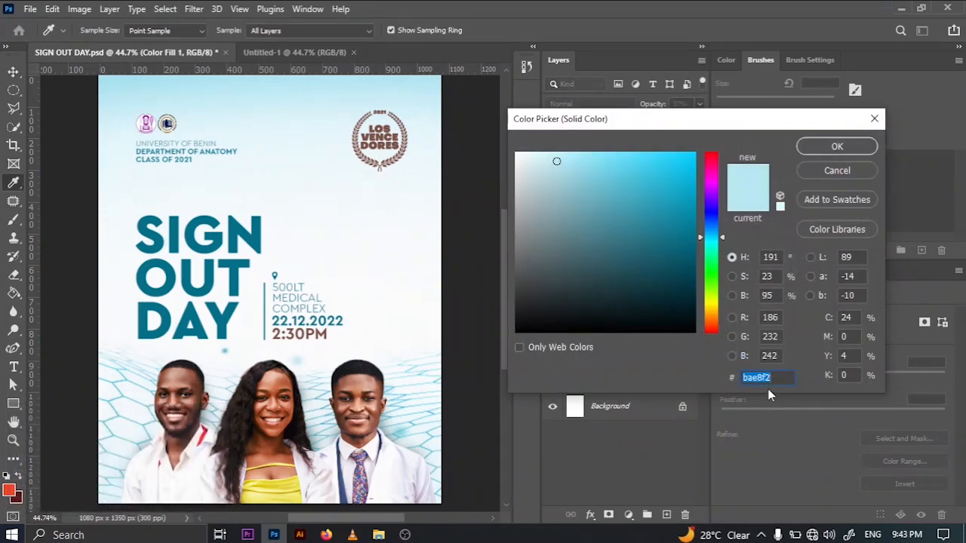
pyautogui.rightClick(759, 379)
pyautogui.click(630, 228)
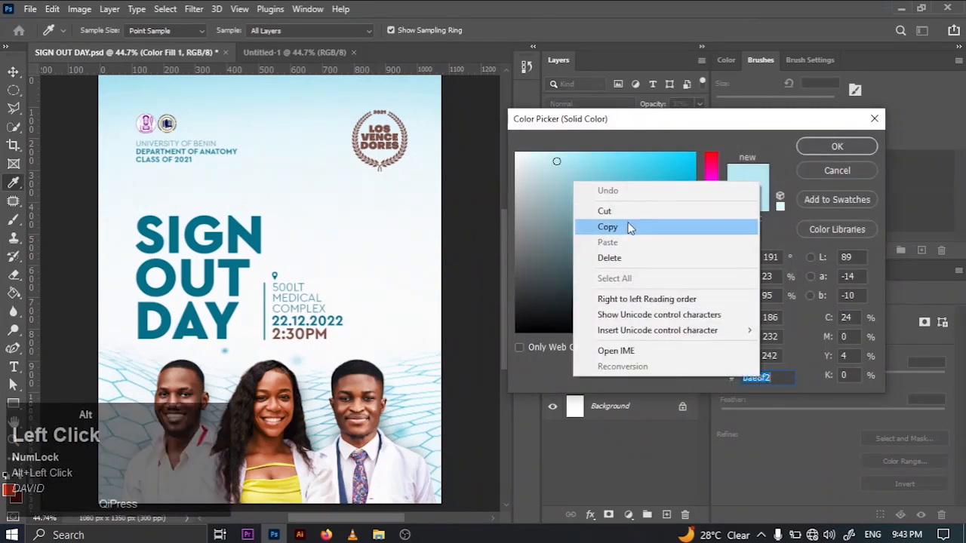
pyautogui.click(806, 172)
# - Add a Solid Color fill layer to Untitled-1 using the copied hex color bae8f2
pyautogui.click(302, 48)
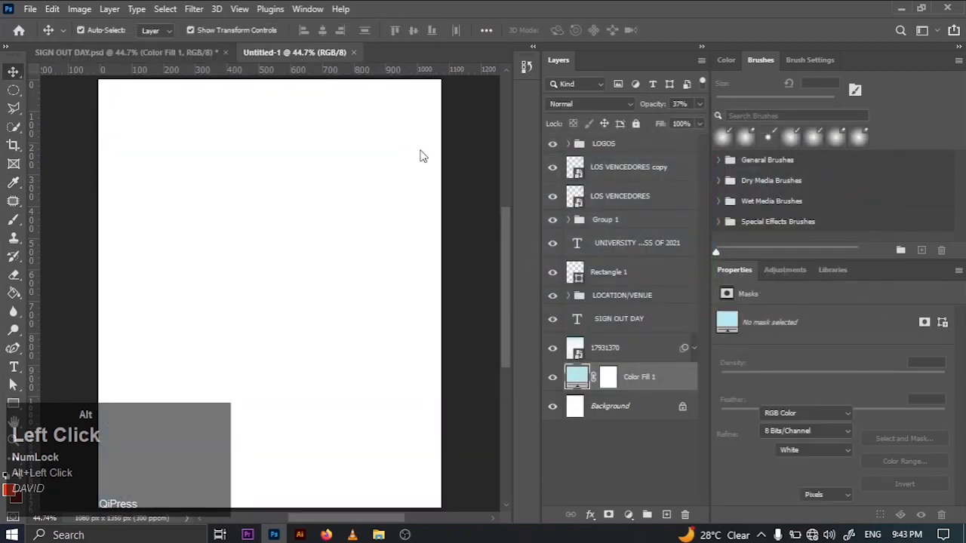
pyautogui.click(628, 514)
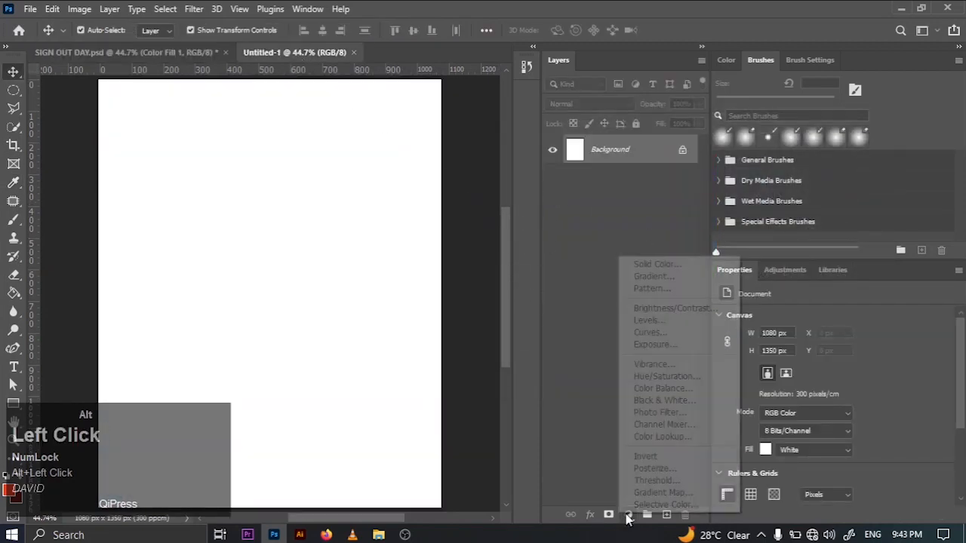
pyautogui.click(638, 262)
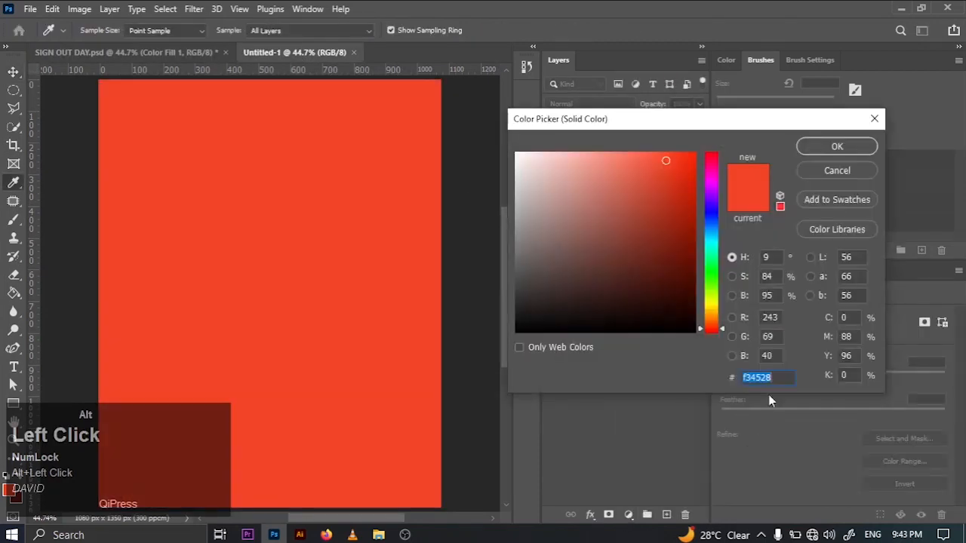
pyautogui.rightClick(761, 377)
pyautogui.click(647, 240)
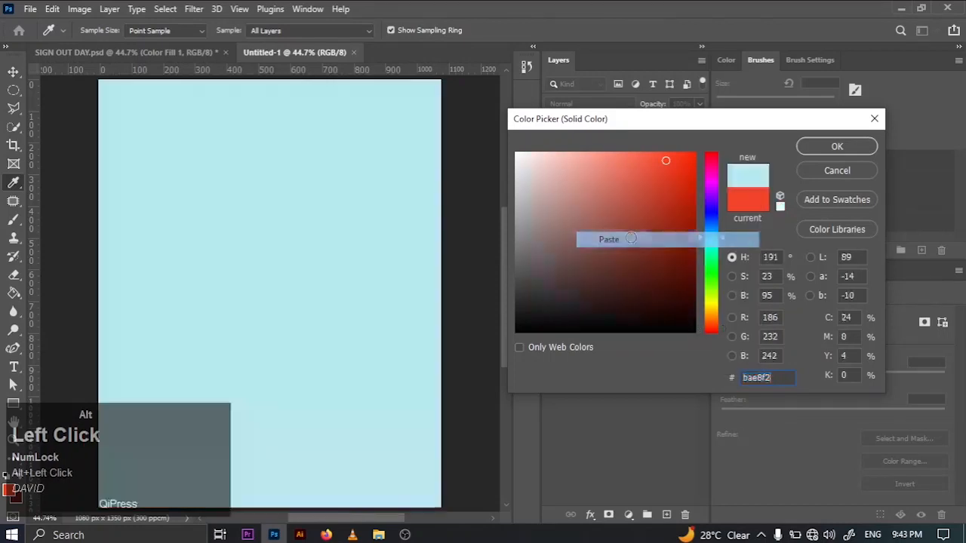
pyautogui.click(808, 146)
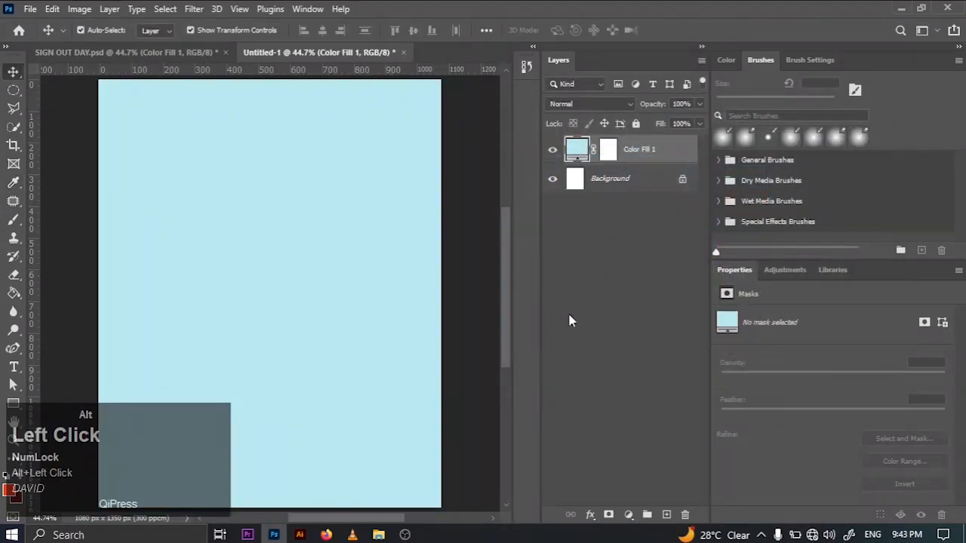
pyautogui.click(379, 535)
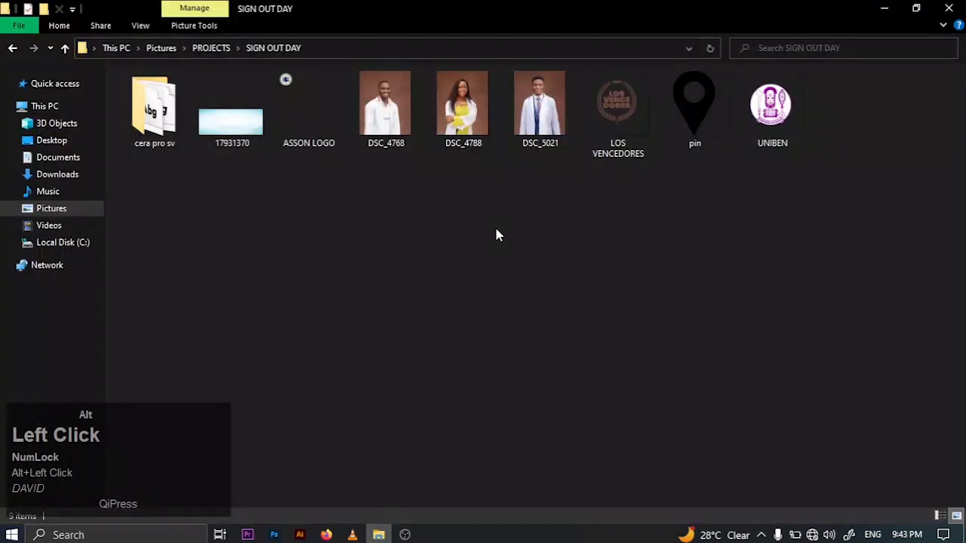
pyautogui.moveTo(226, 143); pyautogui.dragTo(219, 166)
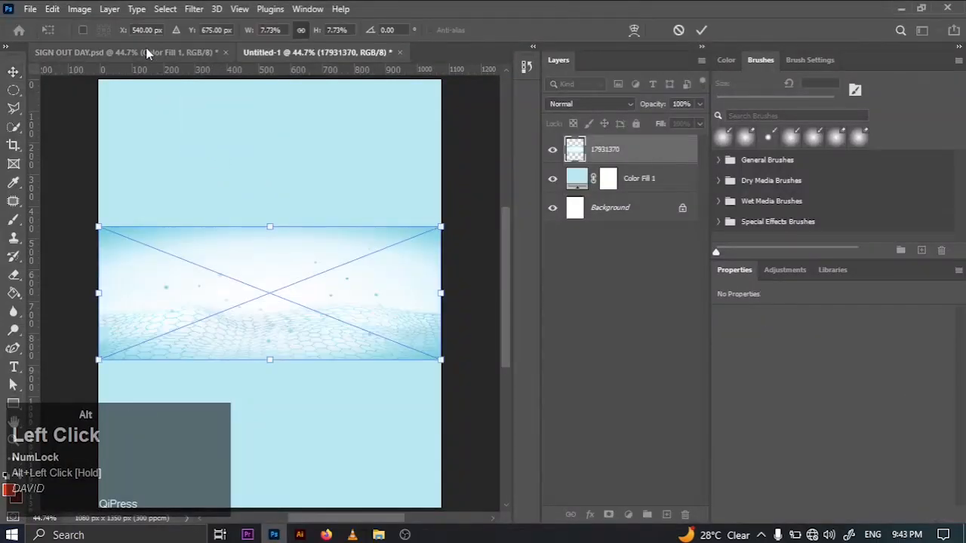
pyautogui.click(146, 52)
# - Examine the smart filters applied to the 17931370 layer in SIGN OUT DAY.psd, and return to Untitled-1
pyautogui.click(627, 353)
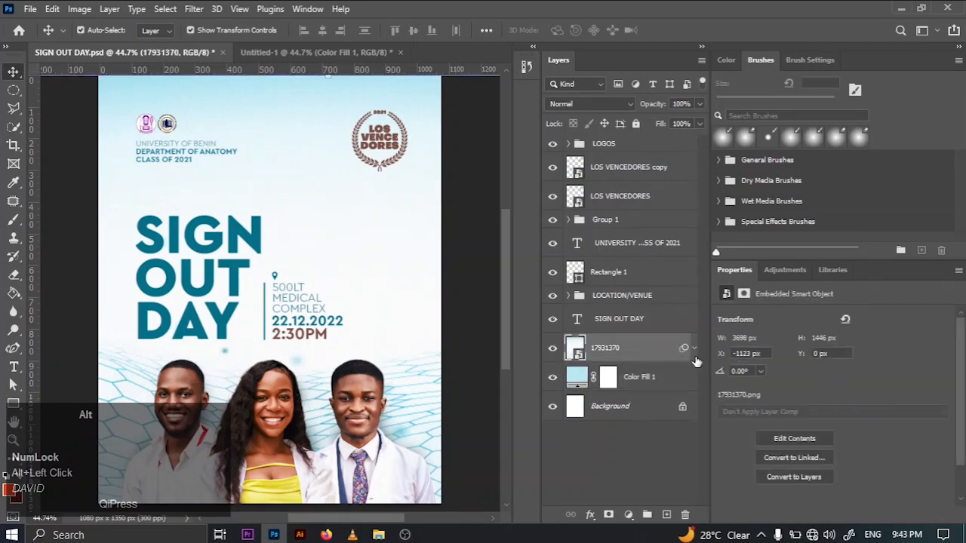
pyautogui.keyDown('alt'); pyautogui.click(696, 348); pyautogui.keyUp('alt')
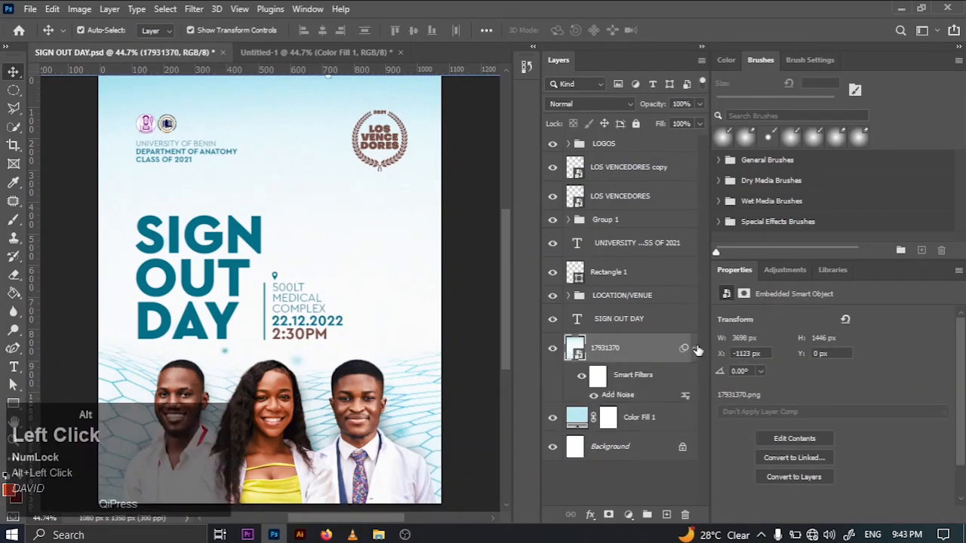
pyautogui.click(287, 52)
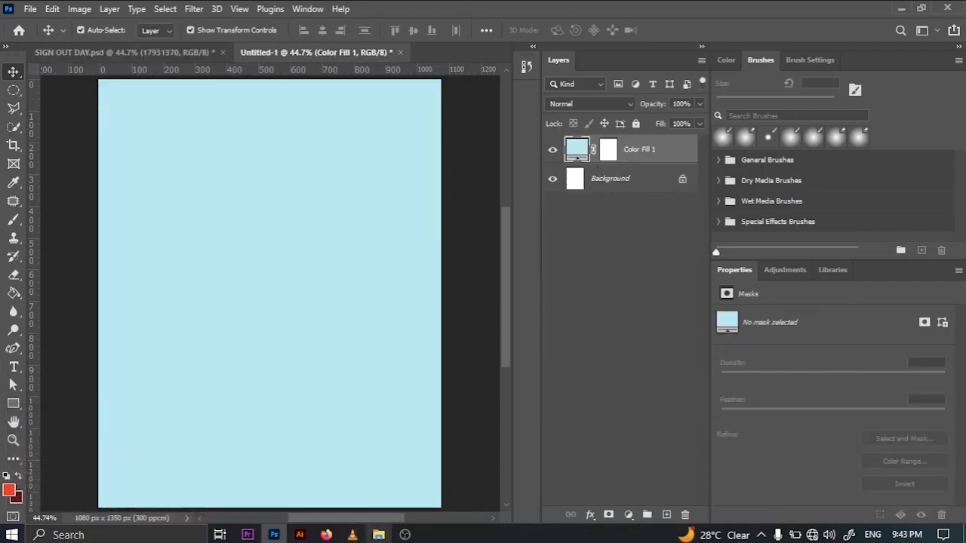
# - Place the 17931370 image from the SIGN OUT DAY folder into Untitled-1 and scale it to about 26% so it covers the canvas height
pyautogui.click(378, 534)
pyautogui.moveTo(232, 113); pyautogui.dragTo(235, 224)
pyautogui.moveTo(317, 286); pyautogui.dragTo(300, 129)
pyautogui.moveTo(424, 200); pyautogui.dragTo(691, 394)
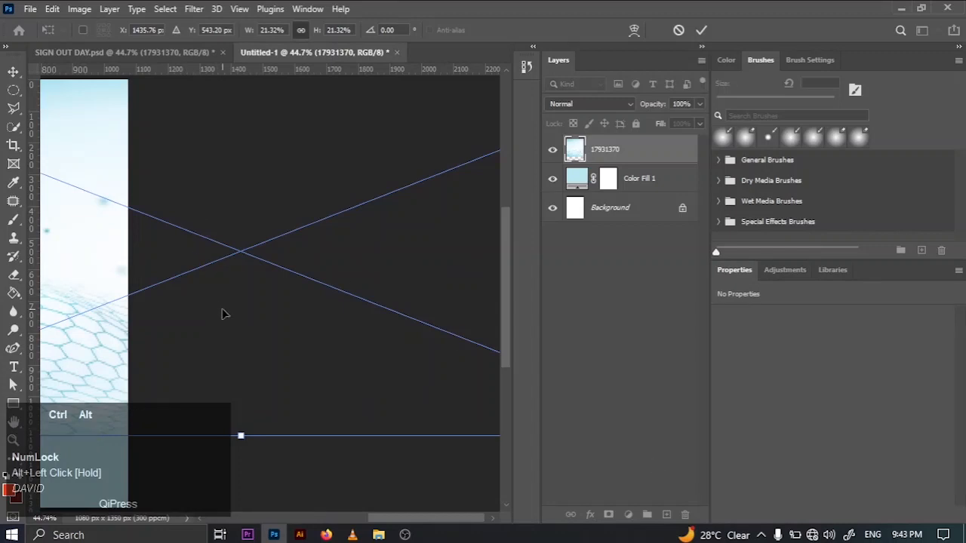
pyautogui.hotkey('ctrl', 'alt', '-')
pyautogui.hotkey('ctrl', 'alt', '-')
pyautogui.hotkey('ctrl', 'alt', '-')
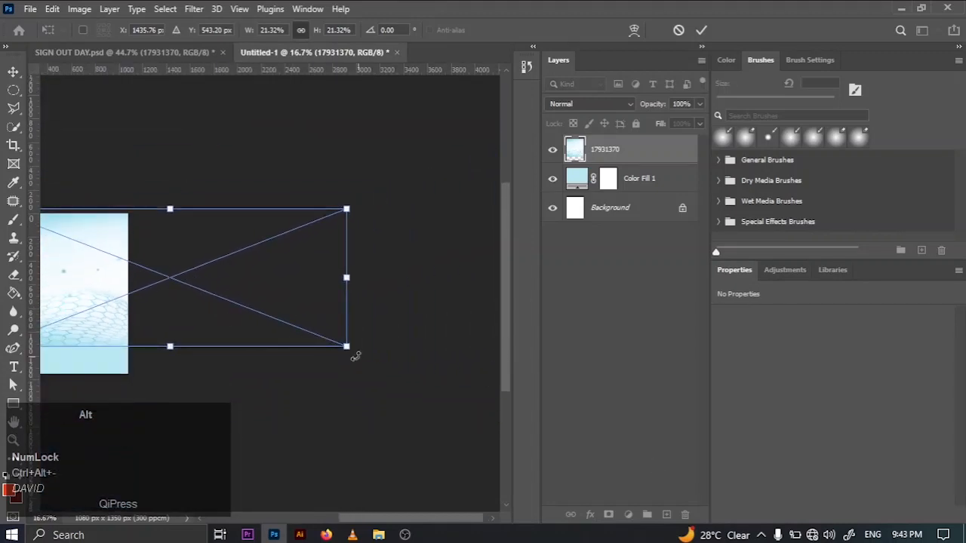
pyautogui.moveTo(347, 347); pyautogui.dragTo(423, 377)
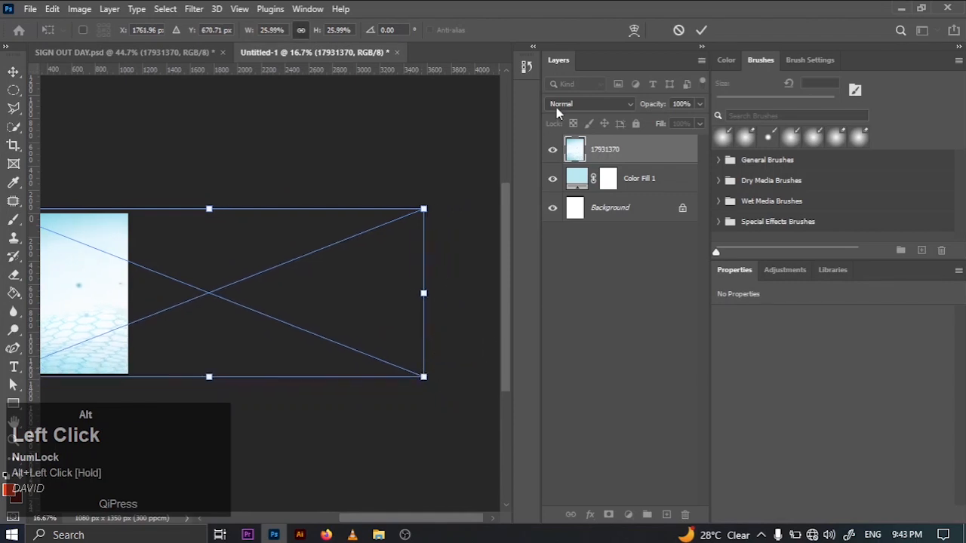
pyautogui.click(701, 31)
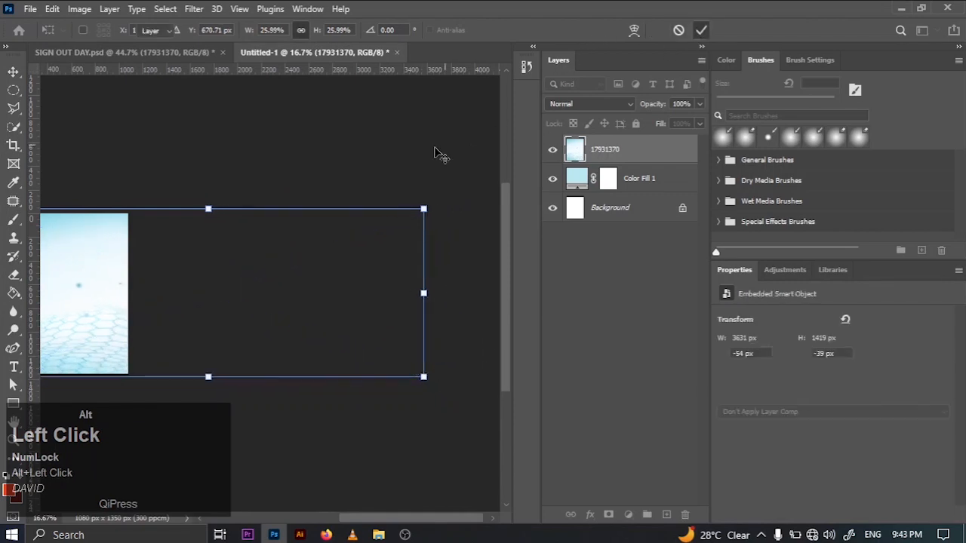
# - Center the 17931370 background image horizontally on the canvas
pyautogui.click(326, 160)
pyautogui.hotkey('ctrl', '0')
pyautogui.click(330, 287)
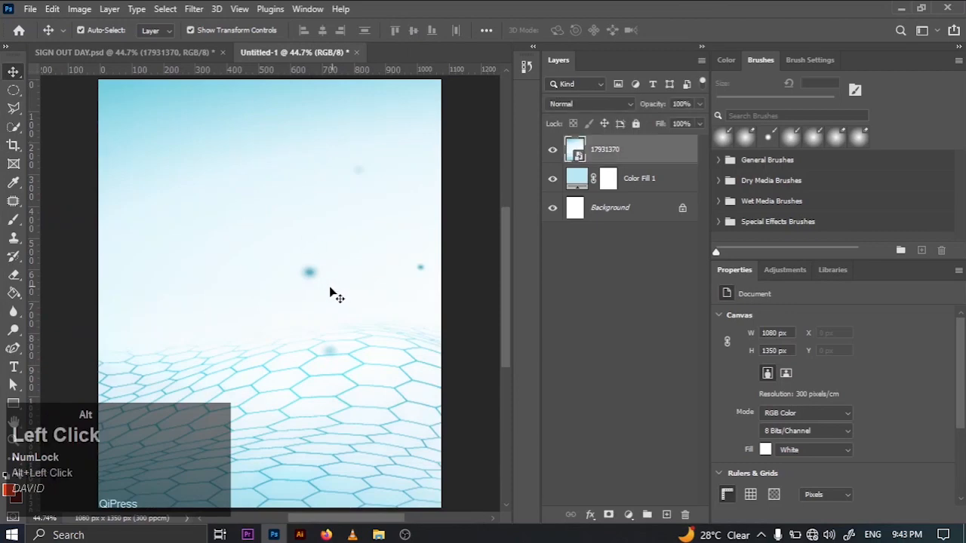
pyautogui.hotkey('ctrl', 'a')
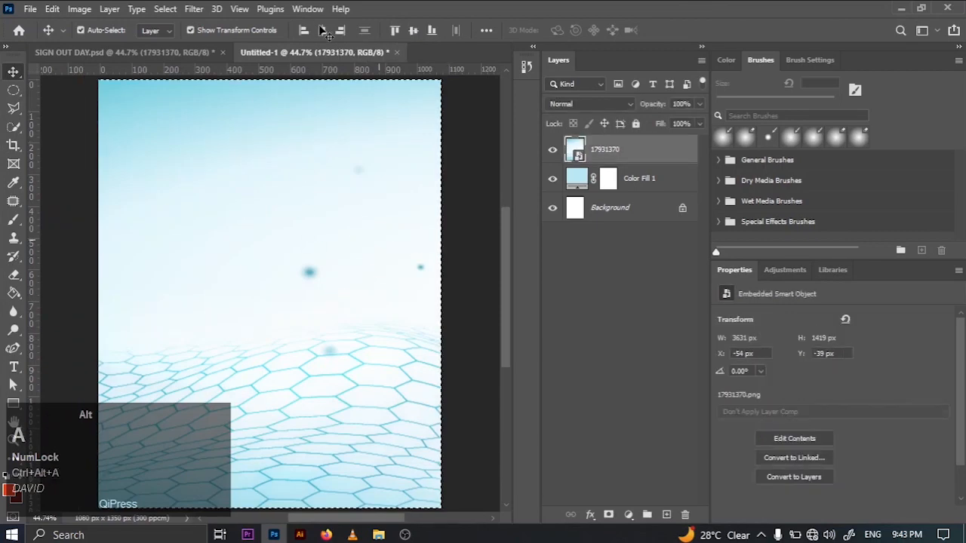
pyautogui.click(321, 30)
pyautogui.hotkey('ctrl', 'd')
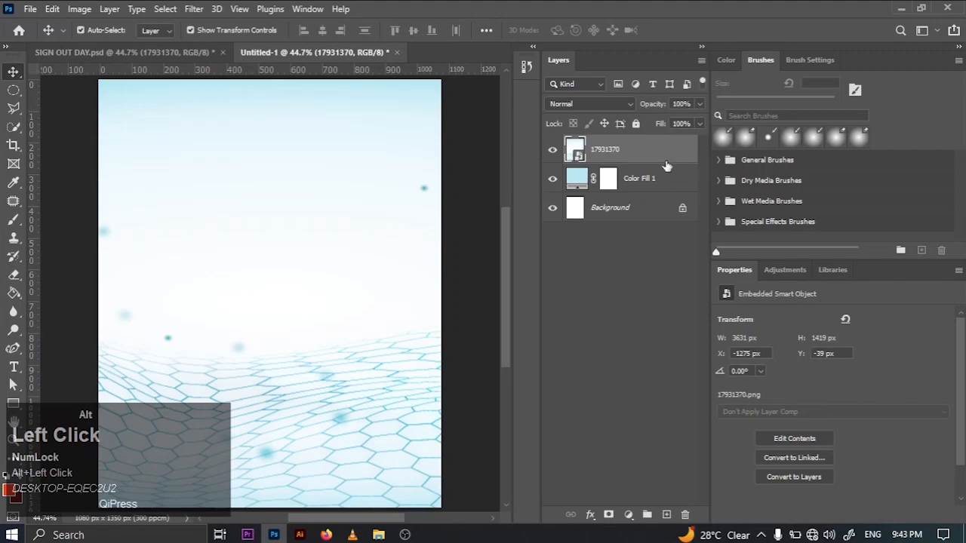
# - Apply an Add Noise filter to the 17931370 layer with a 10% amount and Uniform distribution
pyautogui.click(197, 9)
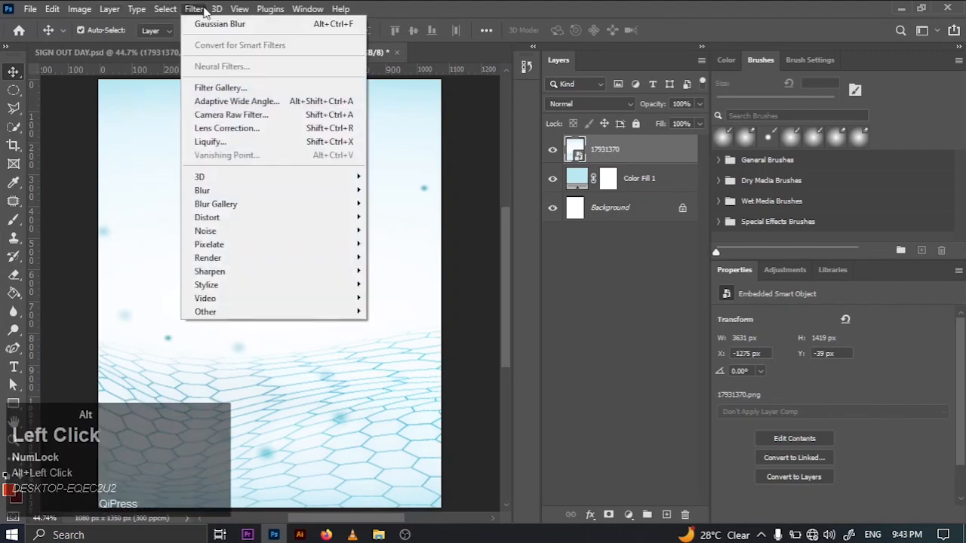
pyautogui.moveTo(224, 235)
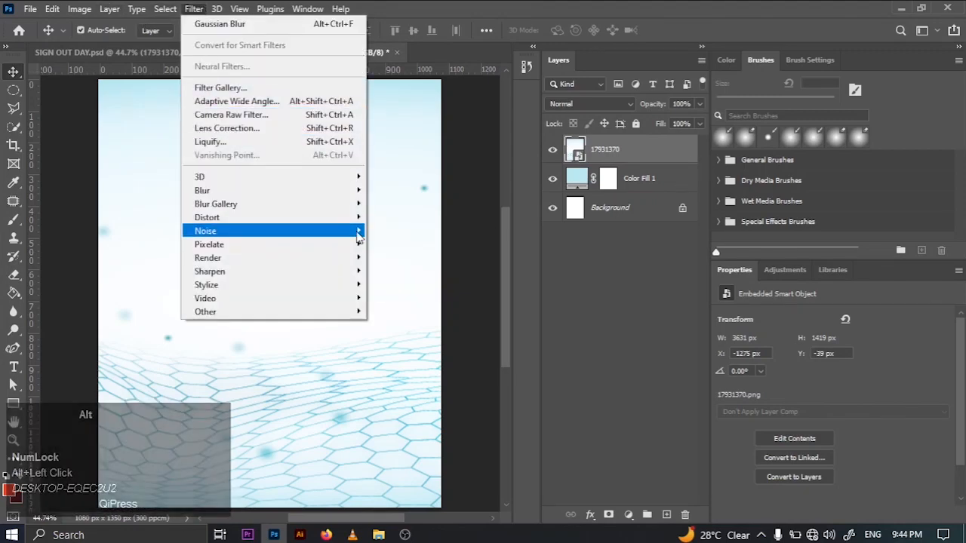
pyautogui.click(401, 230)
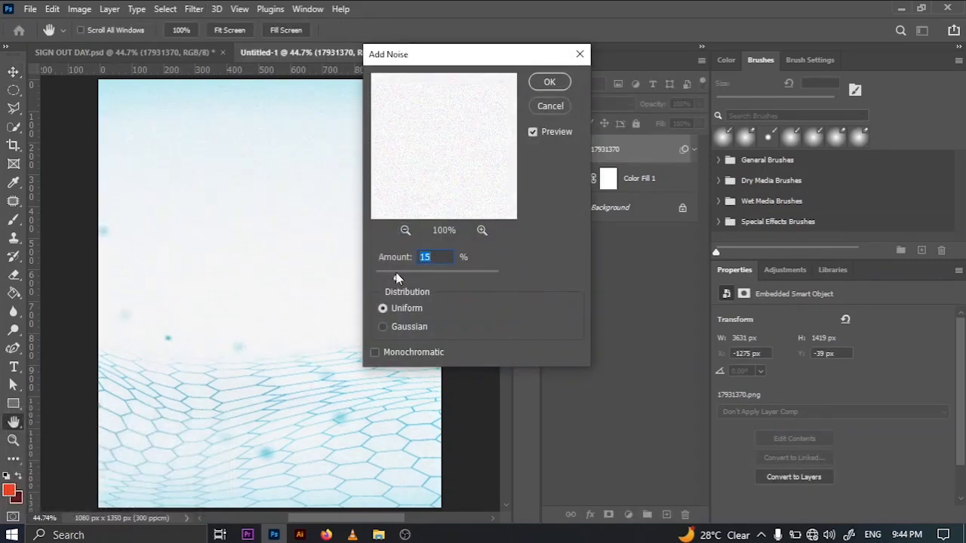
pyautogui.write('12')
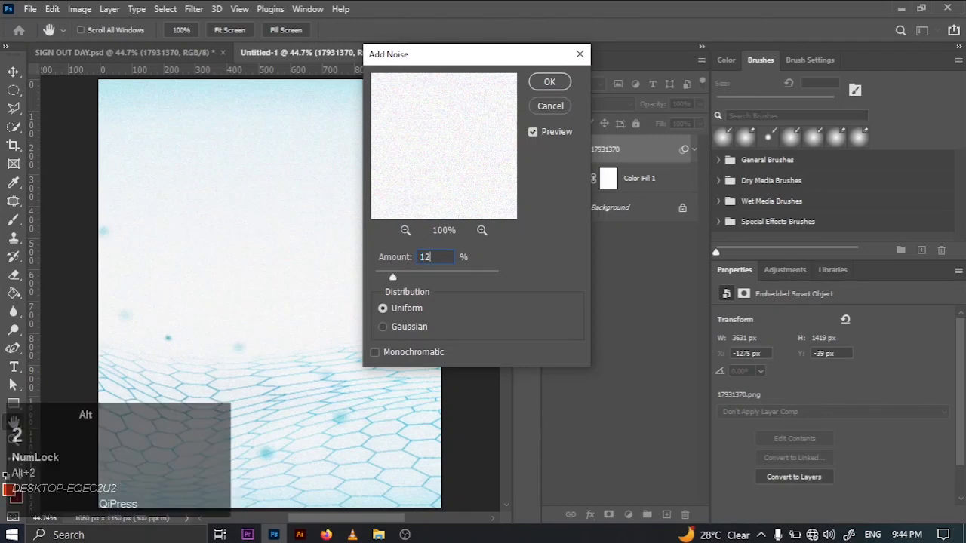
pyautogui.press('BackSpace')
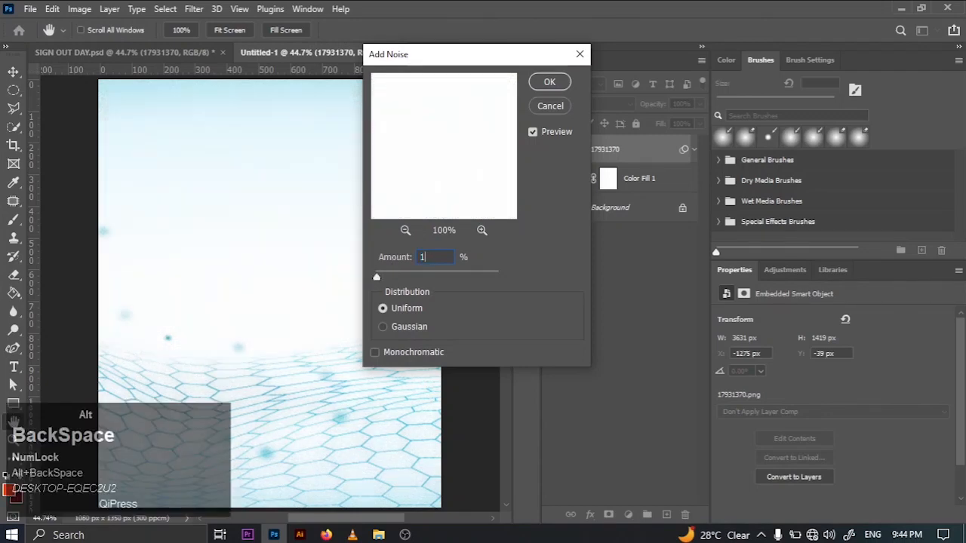
pyautogui.write('0')
pyautogui.click(555, 81)
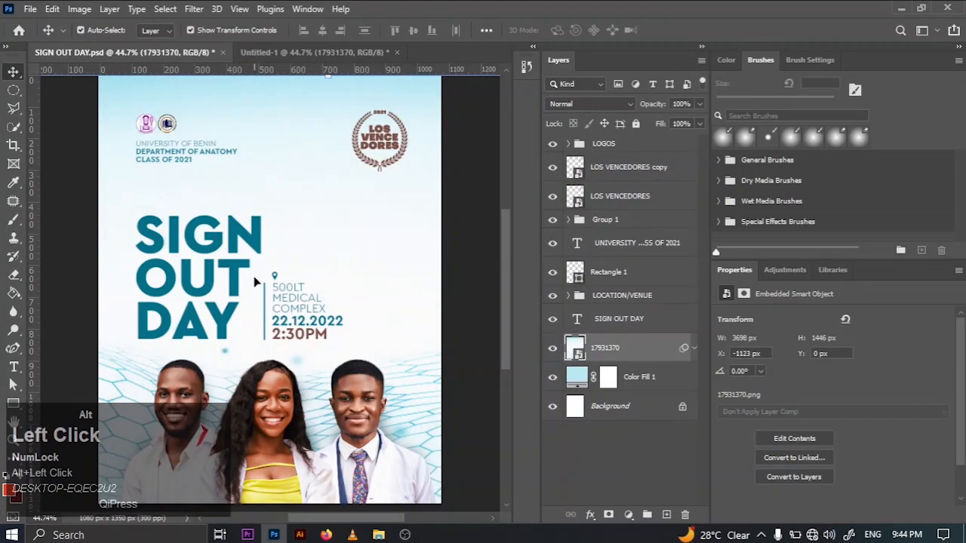
# - Check the title's type settings in SIGN OUT DAY.psd, and add the text SIGN to Untitled-1 in Cera Pro Black at 18 pt
pyautogui.click(212, 290)
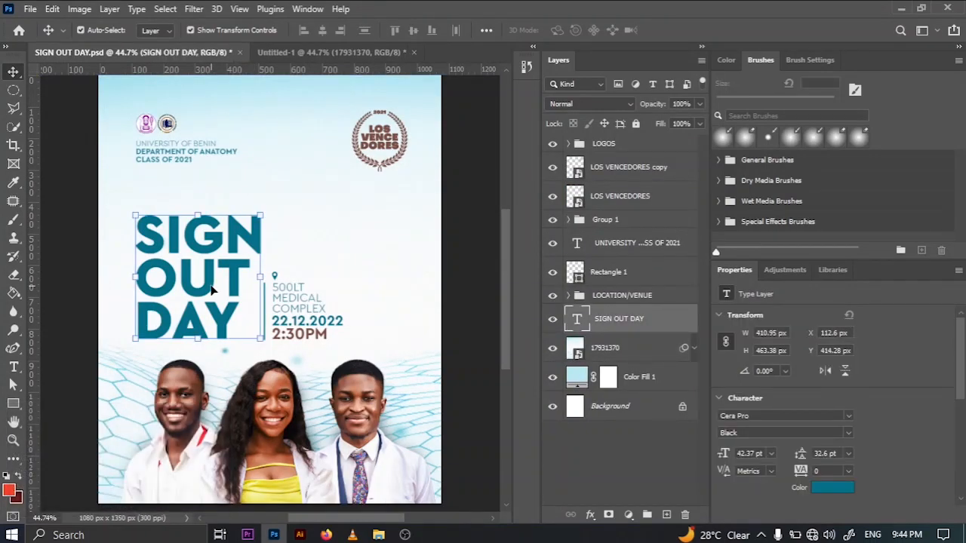
pyautogui.click(341, 52)
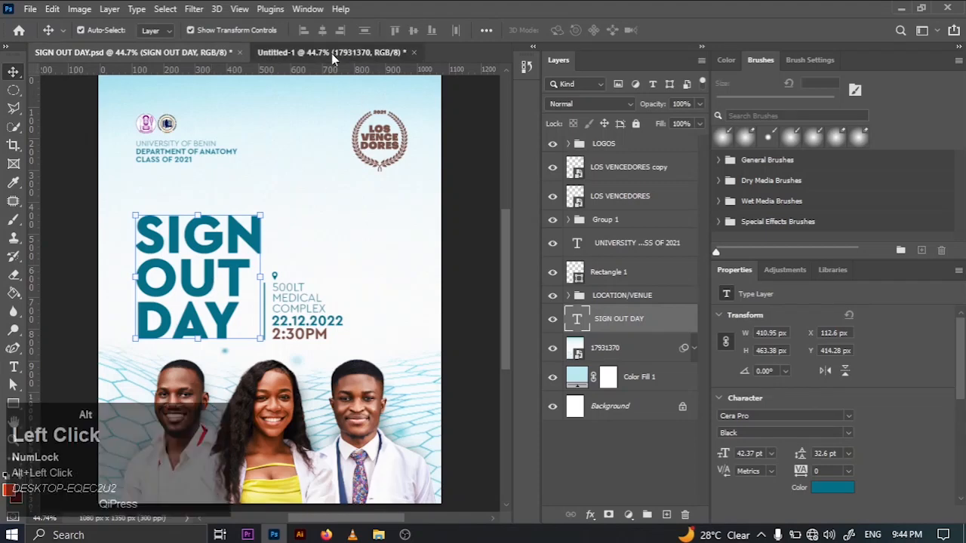
pyautogui.click(14, 368)
pyautogui.click(189, 261)
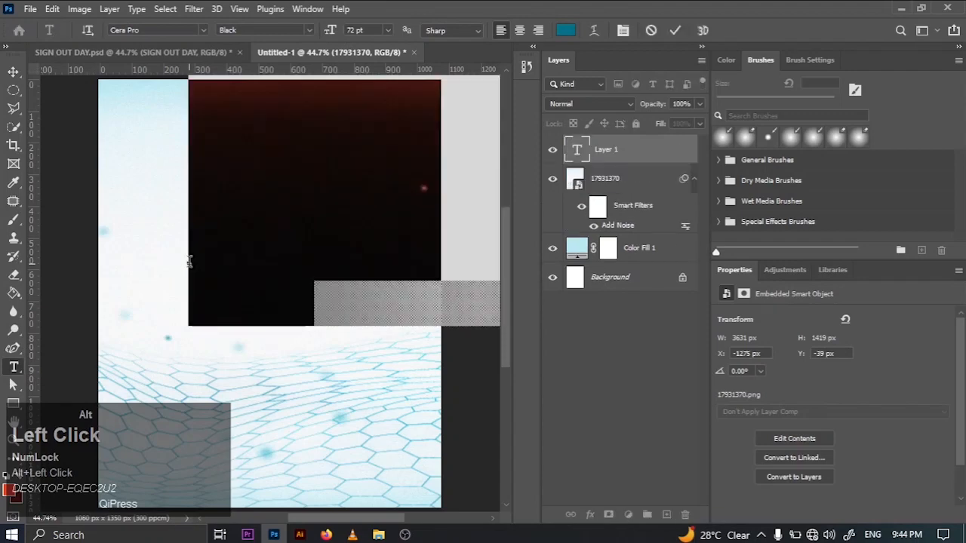
pyautogui.press('BackSpace')
pyautogui.write('SH')
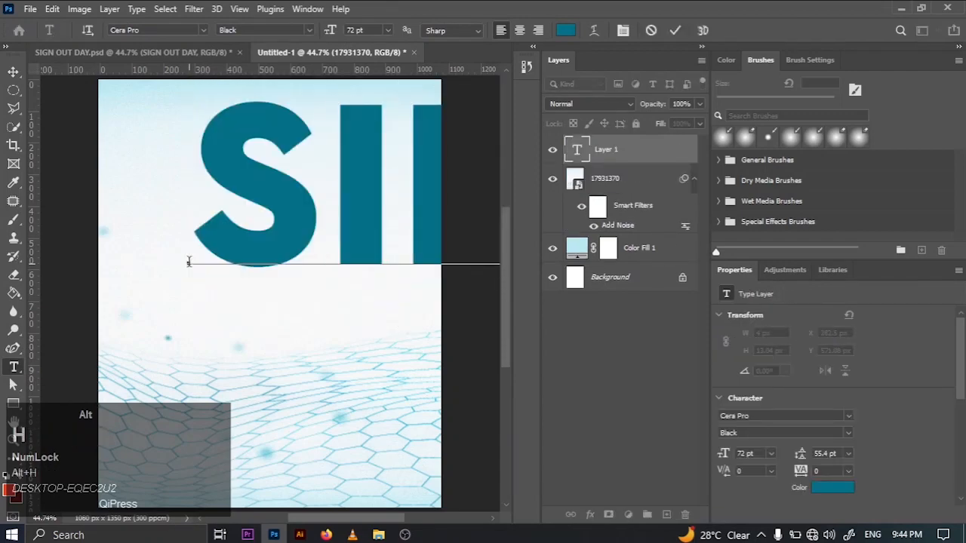
pyautogui.press('BackSpace')
pyautogui.write('GN')
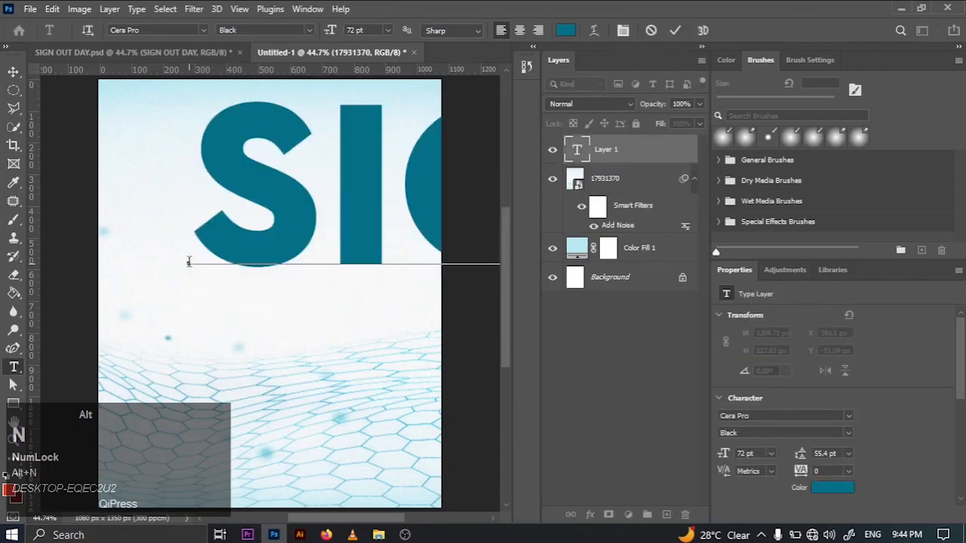
pyautogui.click(675, 30)
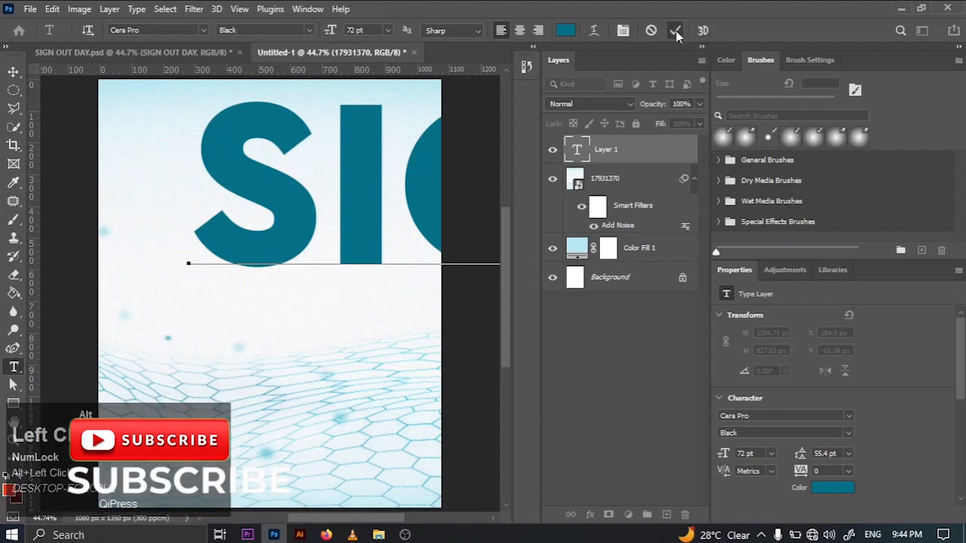
pyautogui.click(770, 454)
pyautogui.click(755, 378)
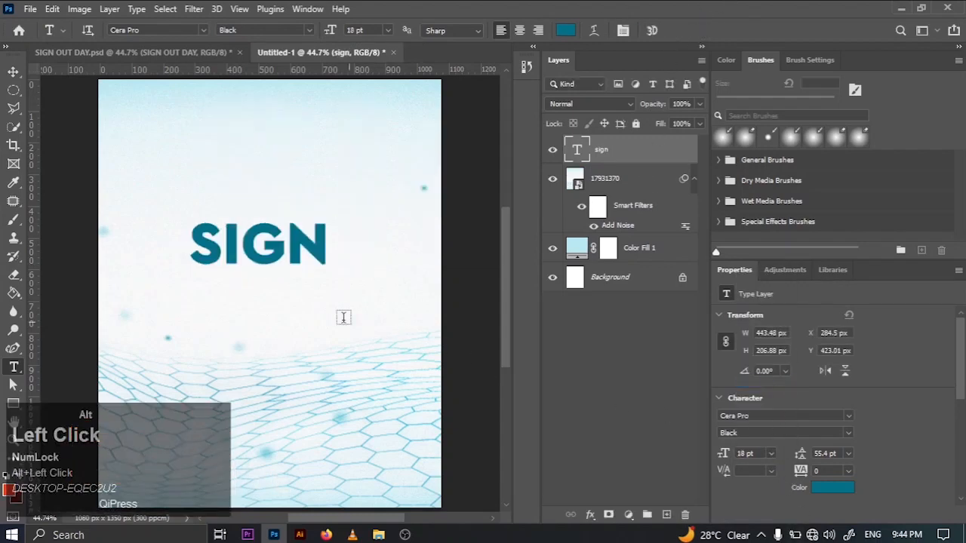
# - Select all of the SIGN text, including the new line breaks, and set its leading to 18 pt
pyautogui.press('Return')
pyautogui.press('Return')
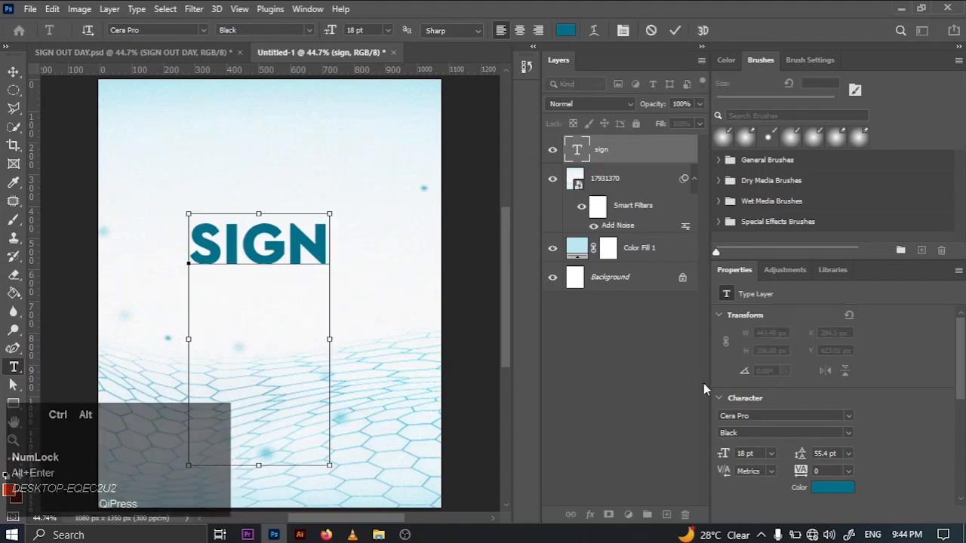
pyautogui.hotkey('ctrl', 'alt', 'a')
pyautogui.click(848, 454)
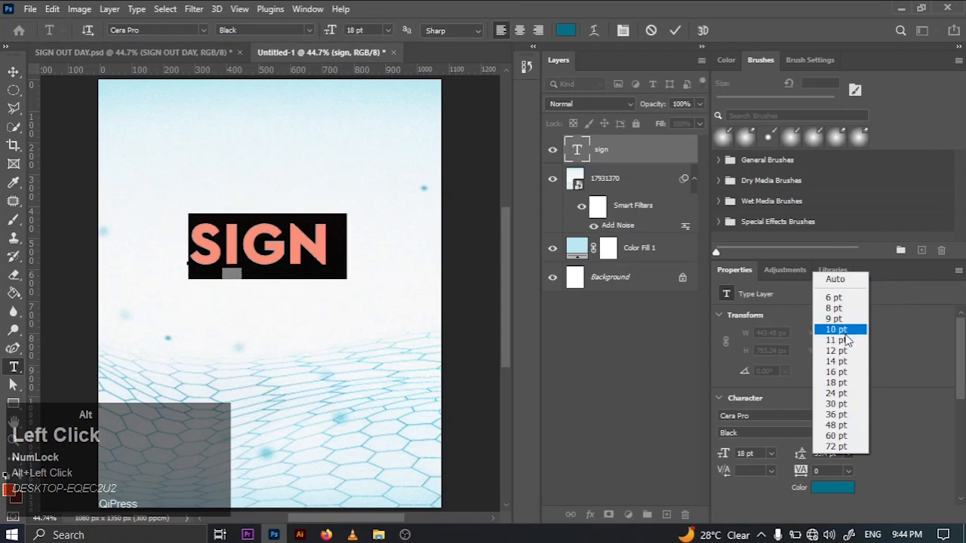
pyautogui.click(837, 373)
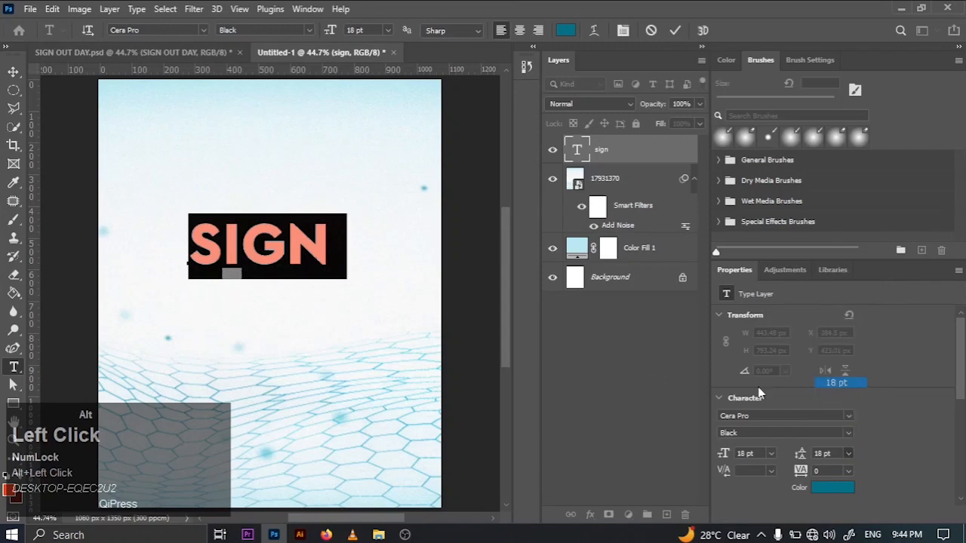
pyautogui.click(305, 264)
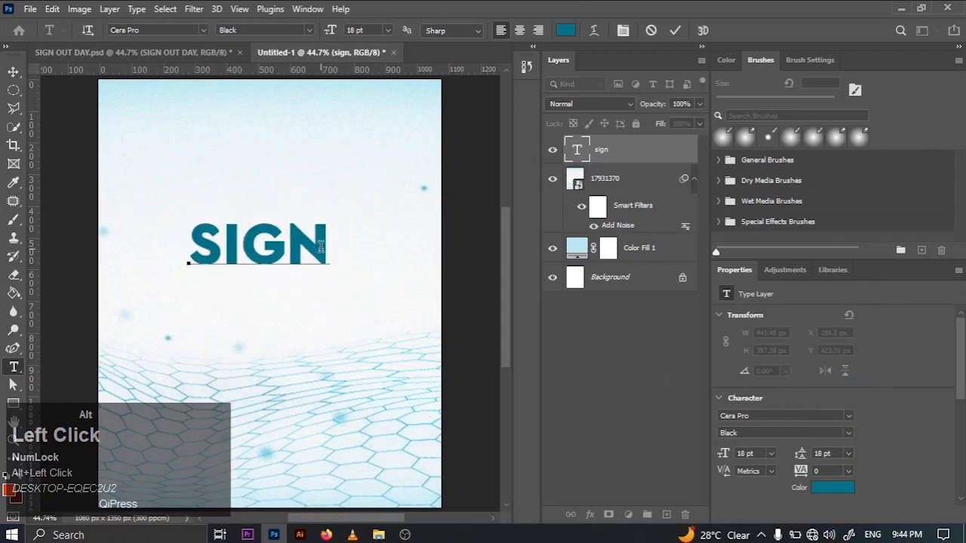
# - Add OUT and DAY on separate lines below SIGN to complete the stacked three-line title
pyautogui.press('Return')
pyautogui.write('OUT')
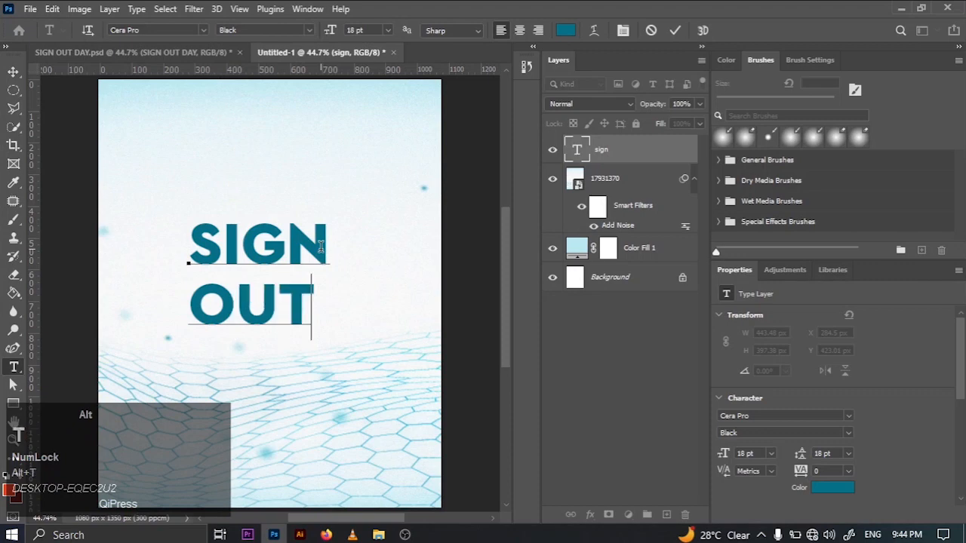
pyautogui.press('Return')
pyautogui.write('D')
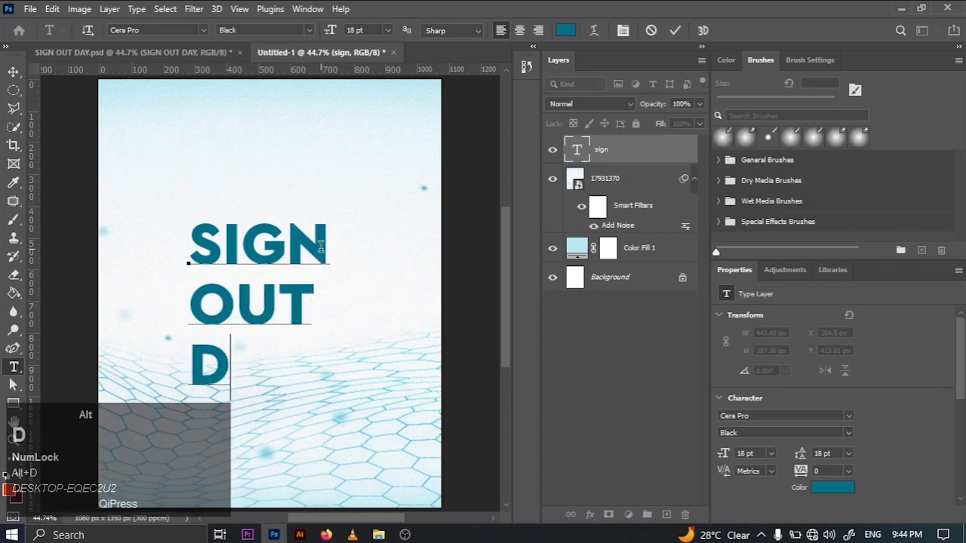
pyautogui.write('AY')
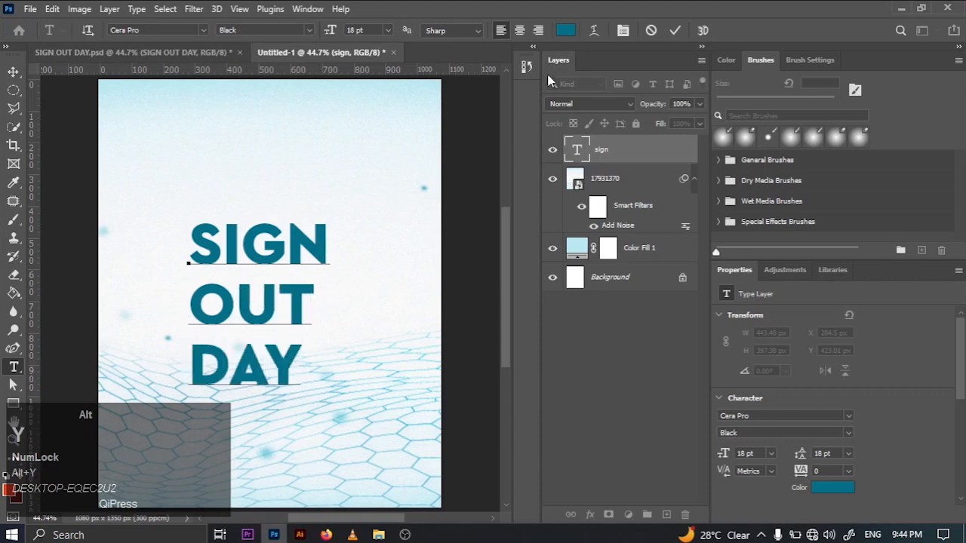
pyautogui.click(675, 30)
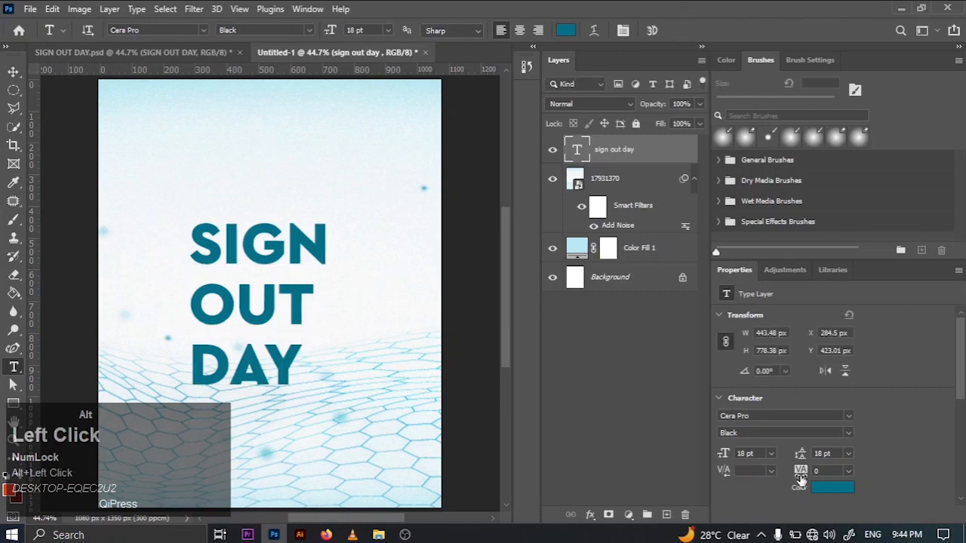
# - Tighten the line spacing of the SIGN OUT DAY title, trying 16, 14 and 12 pt and settling on 13 pt leading
pyautogui.moveTo(801, 456); pyautogui.dragTo(788, 454)
pyautogui.click(849, 454)
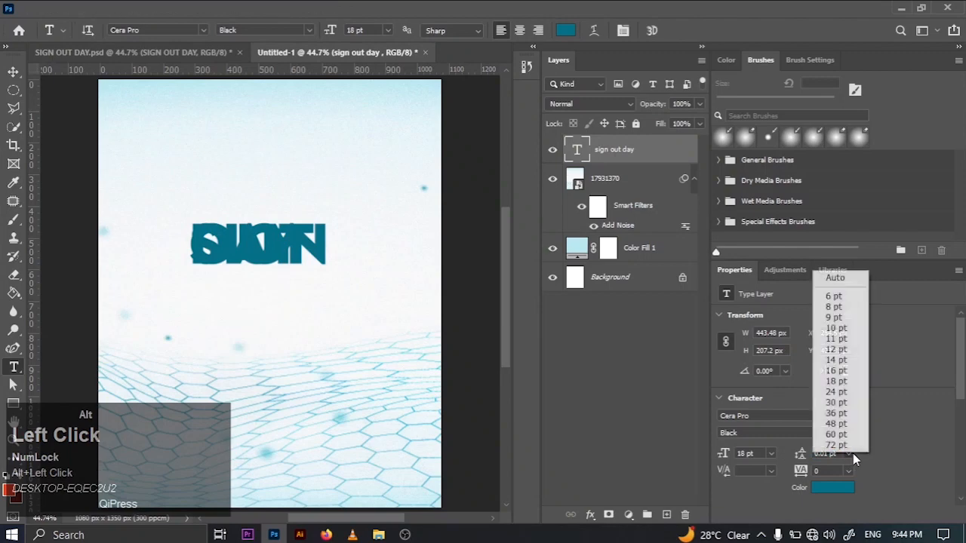
pyautogui.click(835, 371)
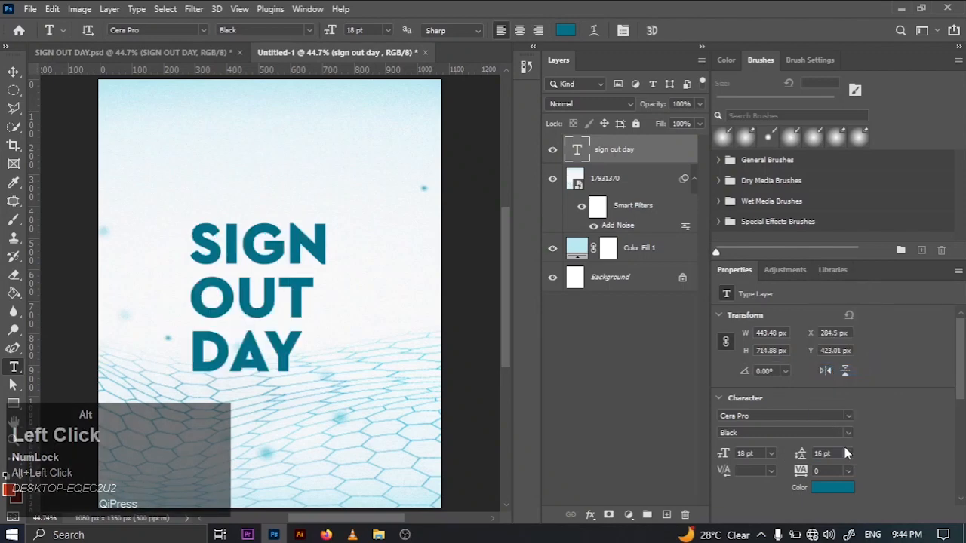
pyautogui.click(847, 454)
pyautogui.click(838, 359)
pyautogui.click(845, 453)
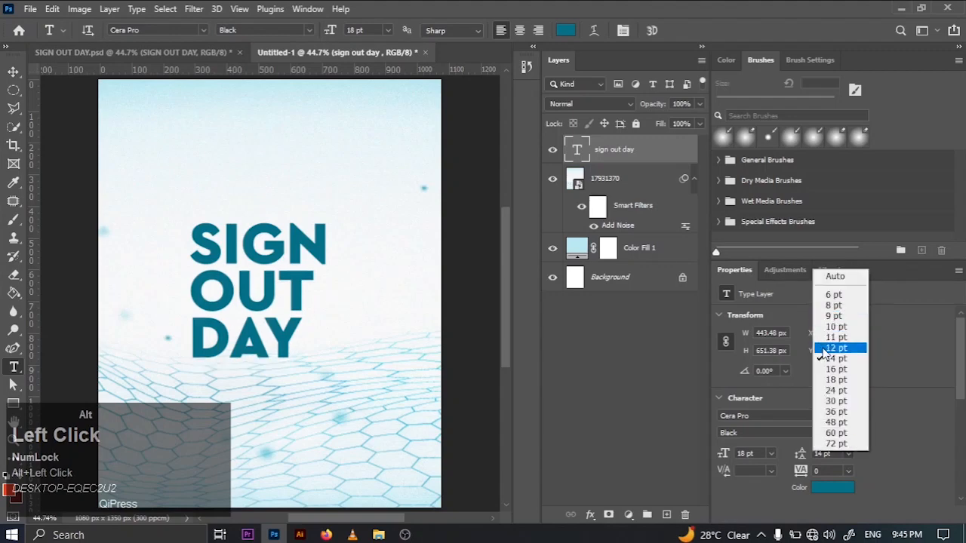
pyautogui.click(838, 347)
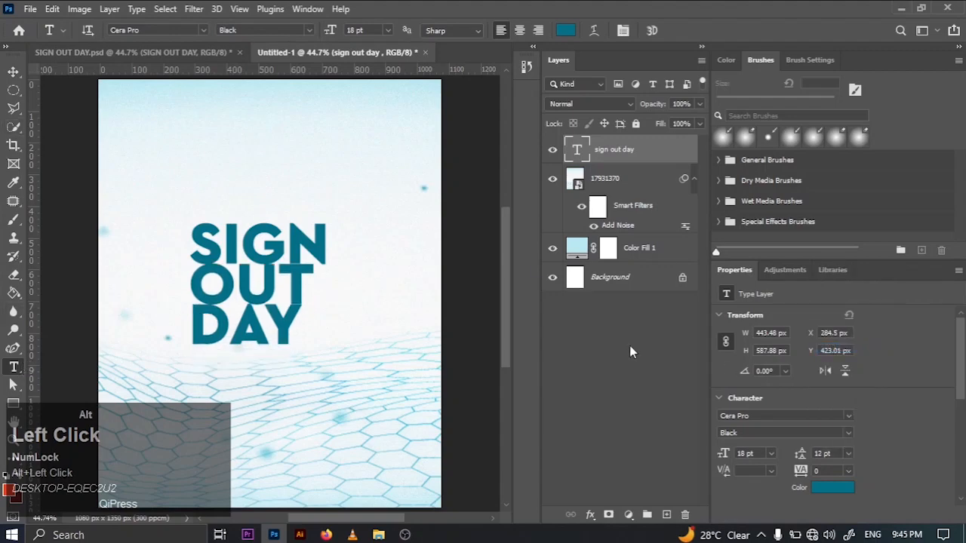
pyautogui.click(830, 451)
pyautogui.write('13')
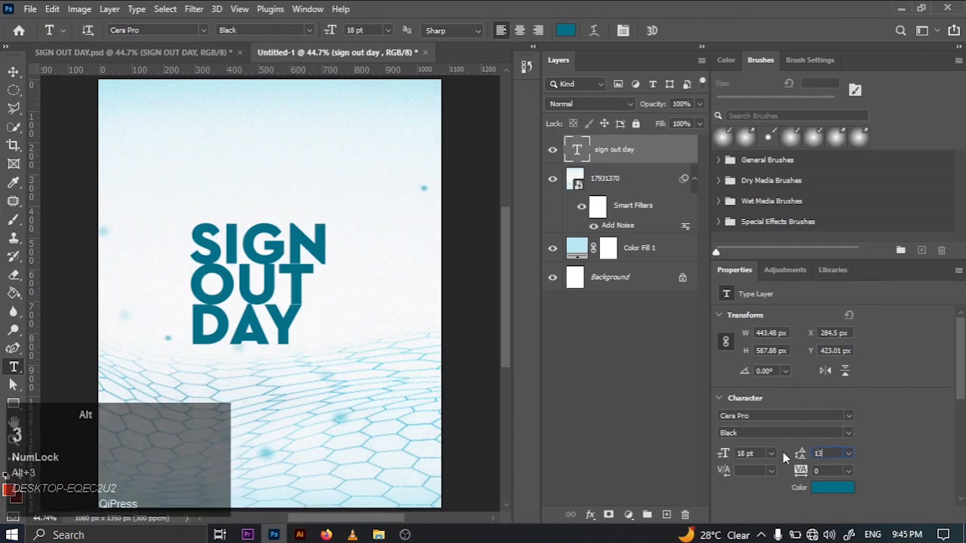
pyautogui.press('Return')
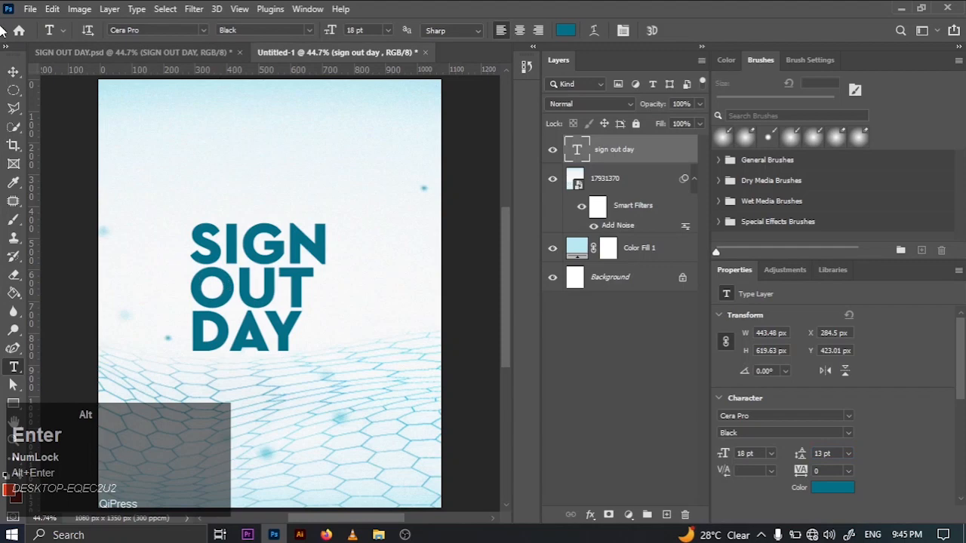
# - Scale the title to about 91% and move it near the canvas's left edge, at about X 97 px and Y 443 px
pyautogui.click(13, 71)
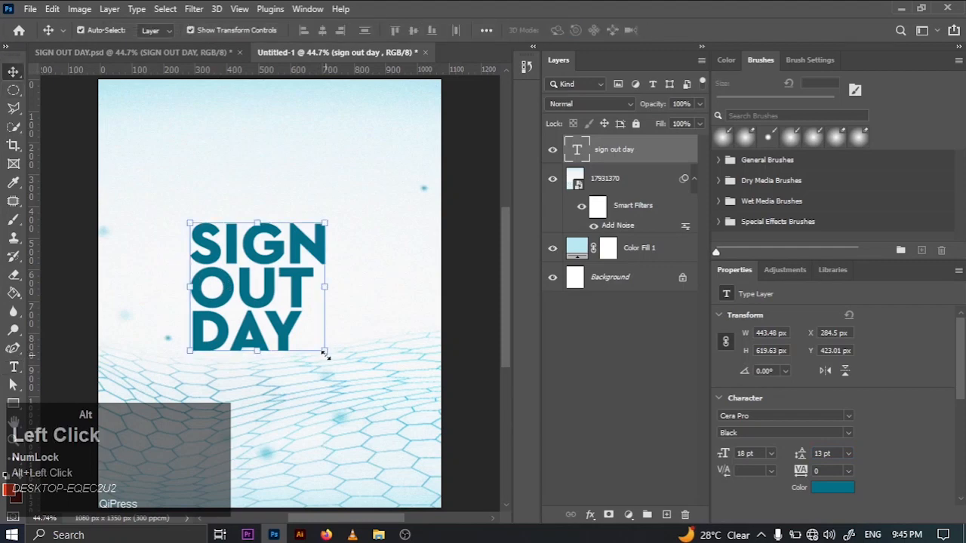
pyautogui.moveTo(314, 345); pyautogui.dragTo(300, 377)
pyautogui.moveTo(250, 285); pyautogui.dragTo(205, 302)
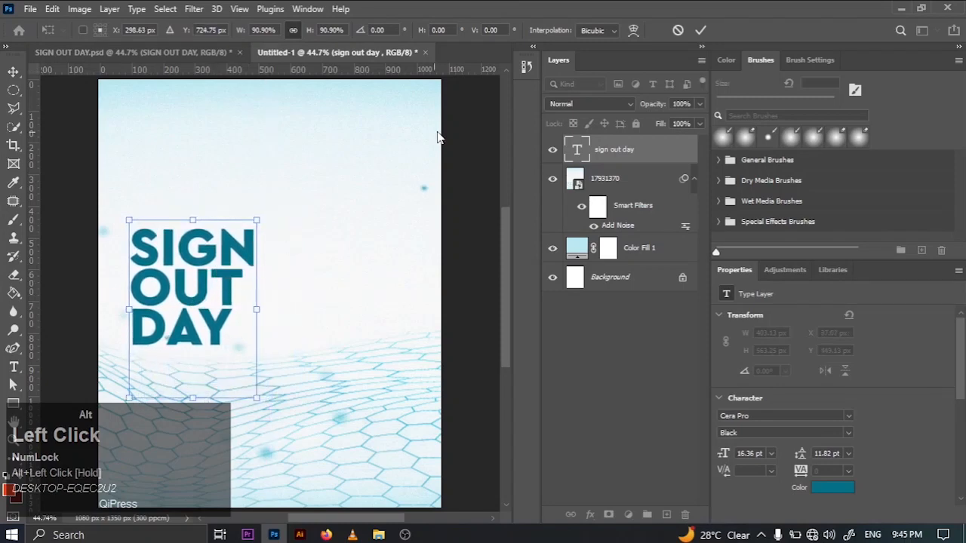
pyautogui.click(700, 31)
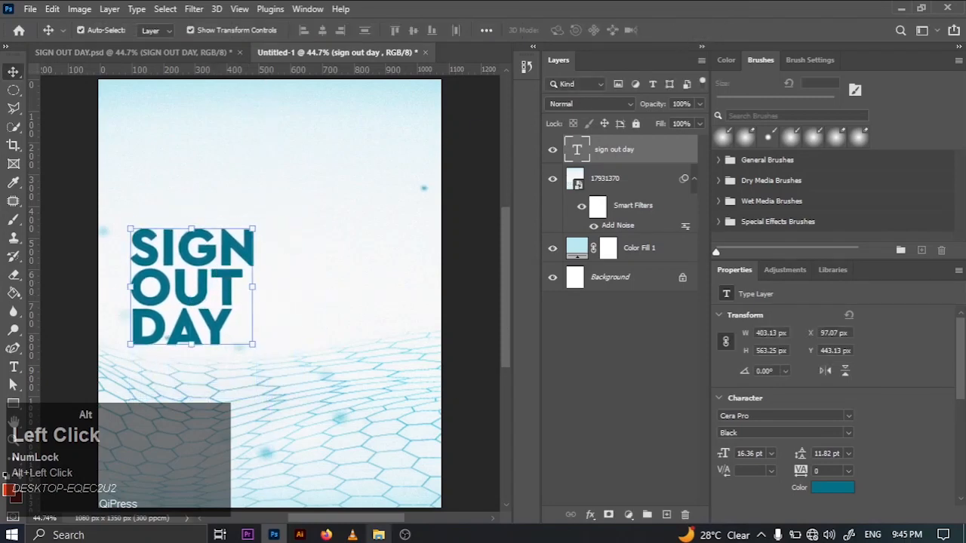
# - Place the 6203155_24503 color theory chart from the Pictures folder into Untitled-1 and hide its layer
pyautogui.click(378, 535)
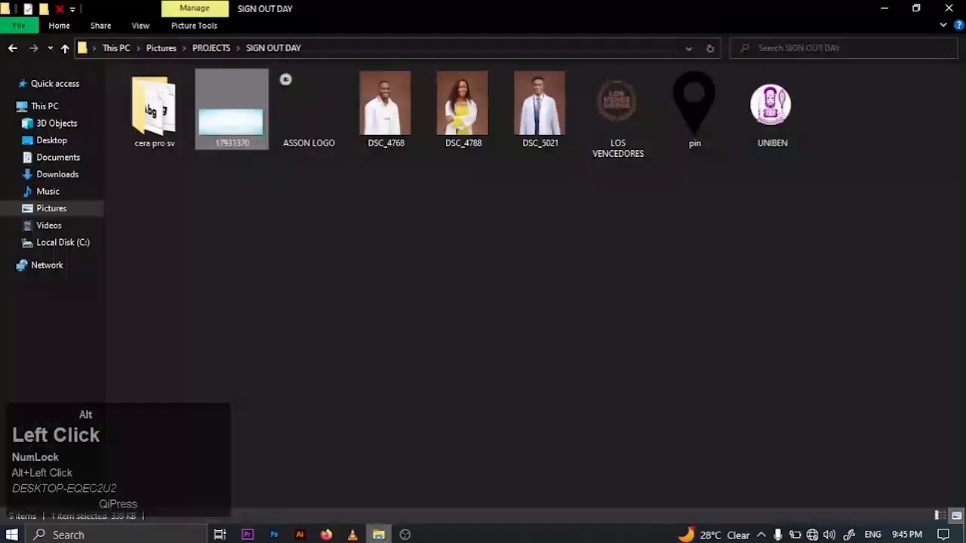
pyautogui.click(77, 179)
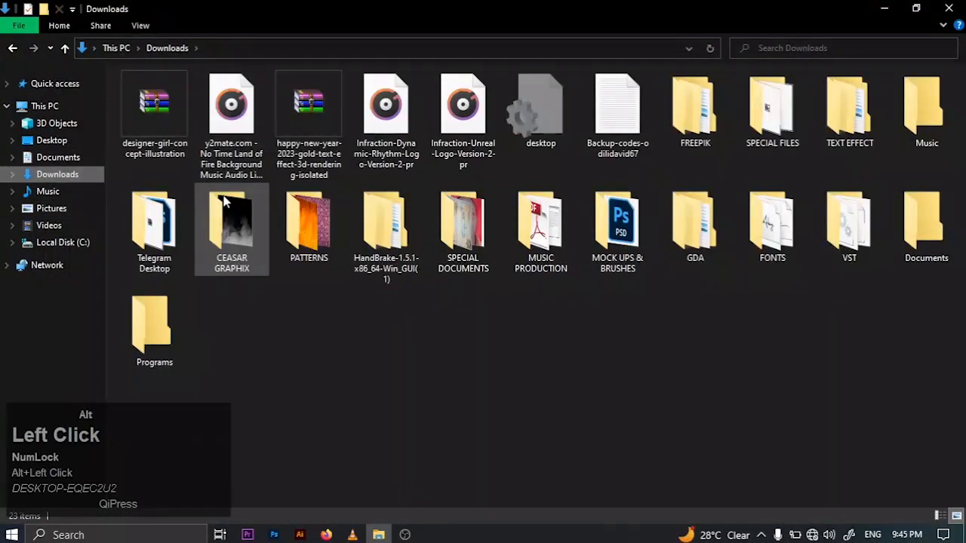
pyautogui.click(85, 209)
pyautogui.click(464, 226)
pyautogui.moveTo(464, 238); pyautogui.dragTo(329, 289)
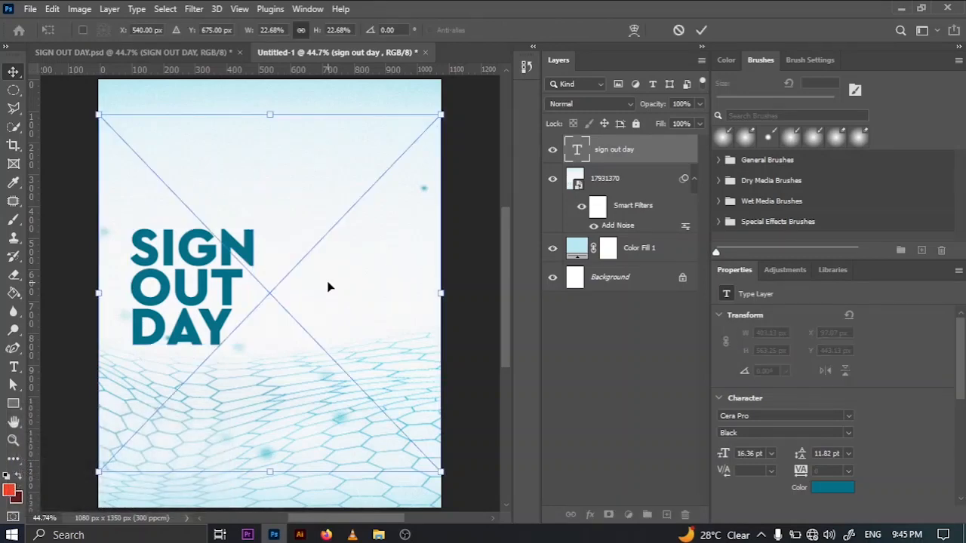
pyautogui.click(701, 29)
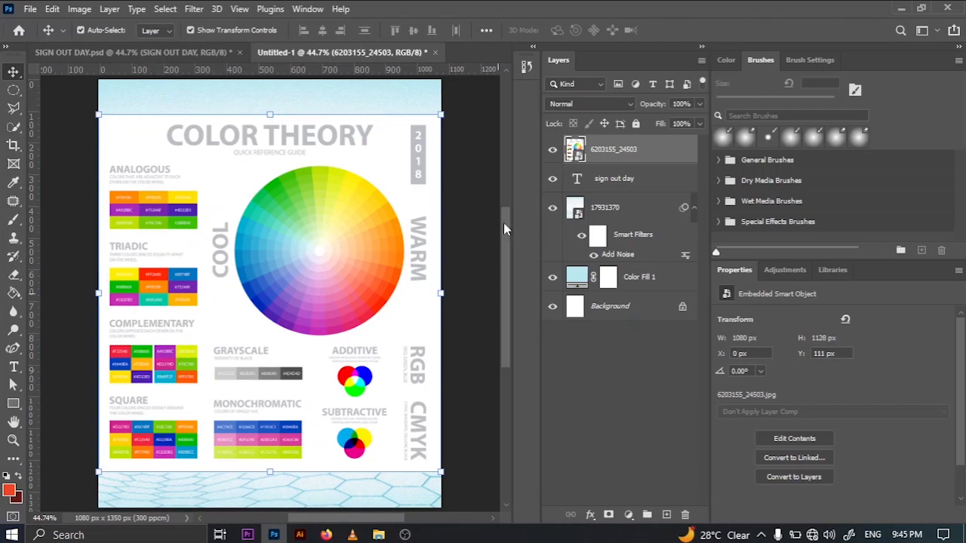
pyautogui.click(553, 150)
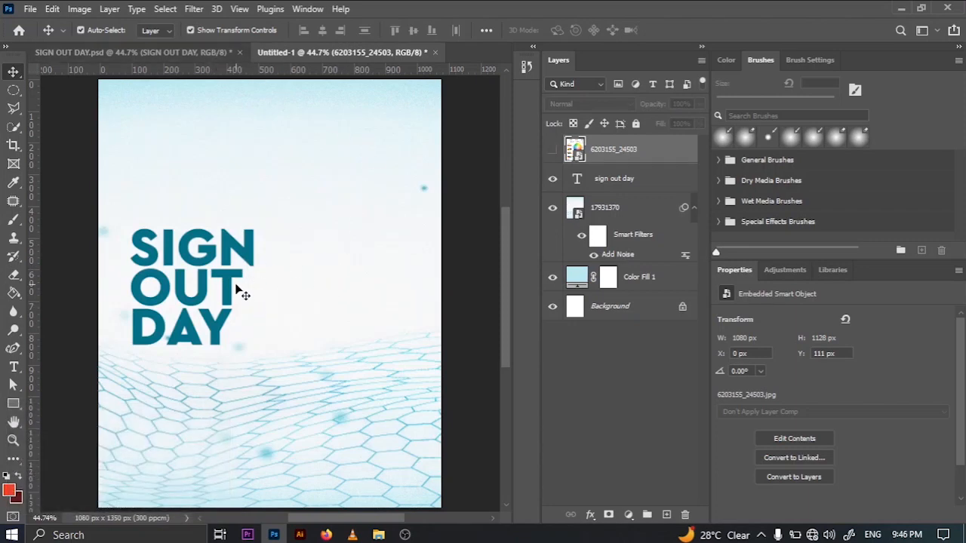
# - Check the finished design, then place the LOS VENCEDORES logo from the SIGN OUT DAY project folder in Pictures into Untitled-1
pyautogui.click(192, 53)
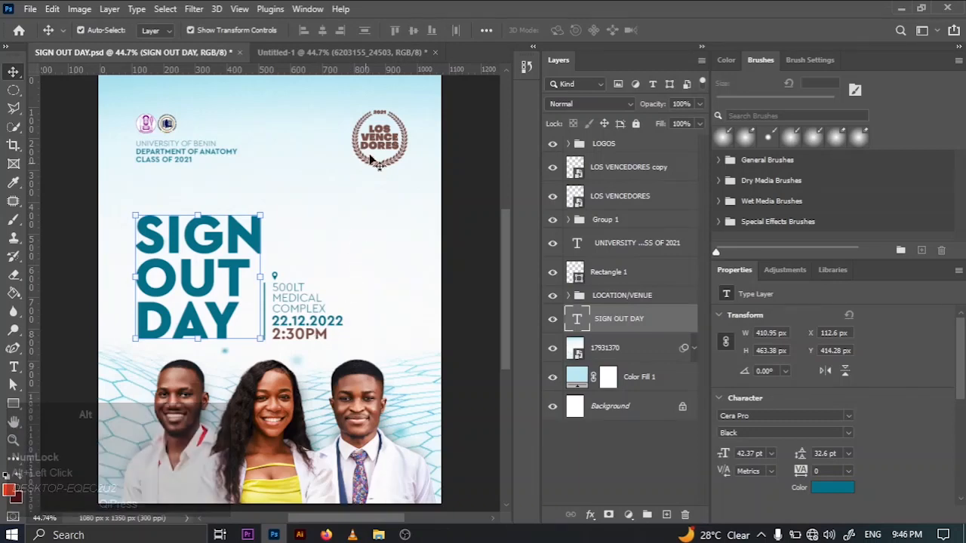
pyautogui.click(323, 345)
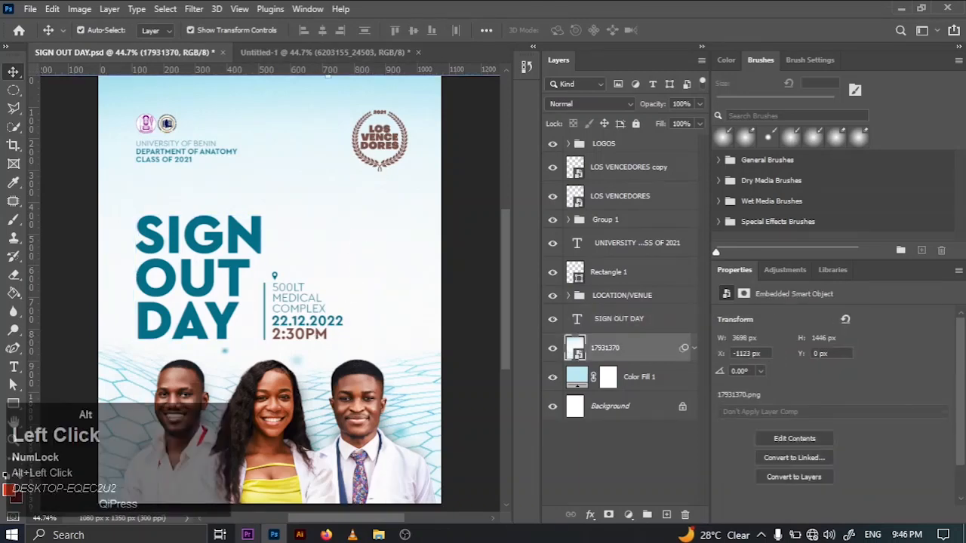
pyautogui.click(379, 534)
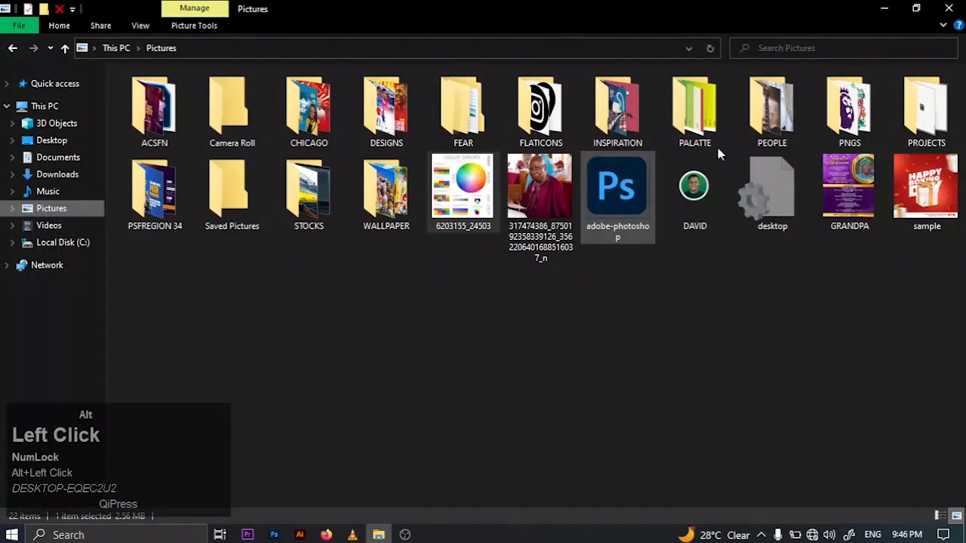
pyautogui.click(951, 149)
pyautogui.doubleClick(951, 149)
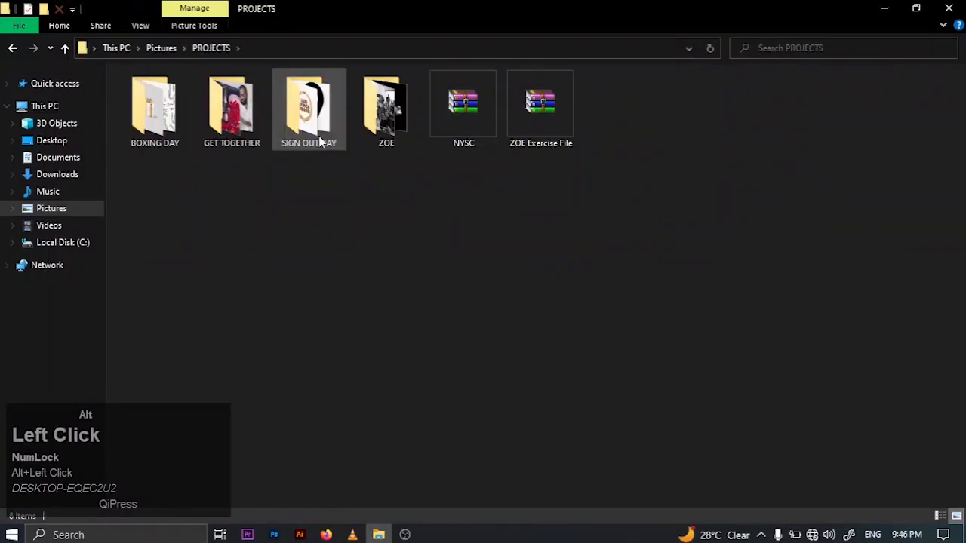
pyautogui.doubleClick(317, 134)
pyautogui.moveTo(617, 113); pyautogui.dragTo(410, 136)
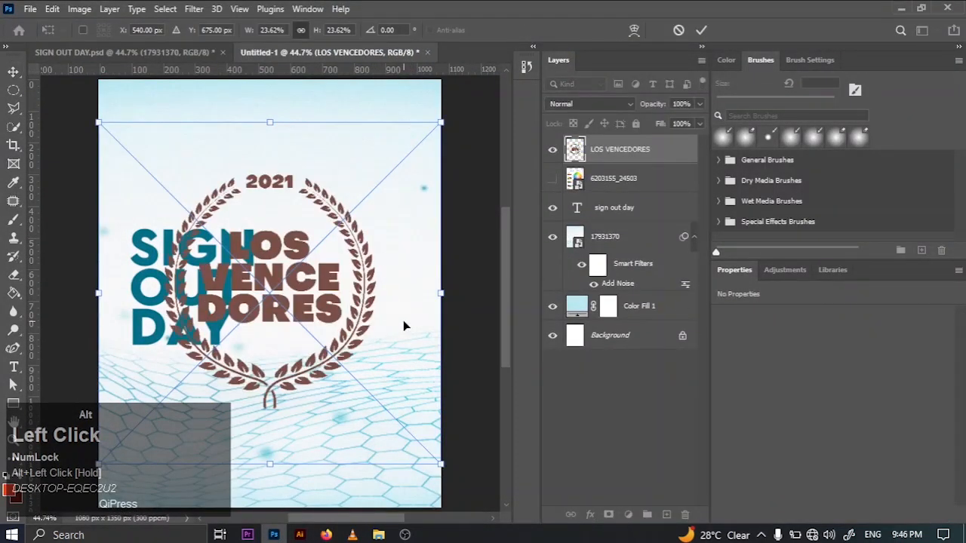
# - Scale the LOS VENCEDORES logo to about 157 x 174 px and place it in the canvas's upper-right corner, at about X 812 px, Y 87 px
pyautogui.moveTo(441, 463); pyautogui.dragTo(178, 203)
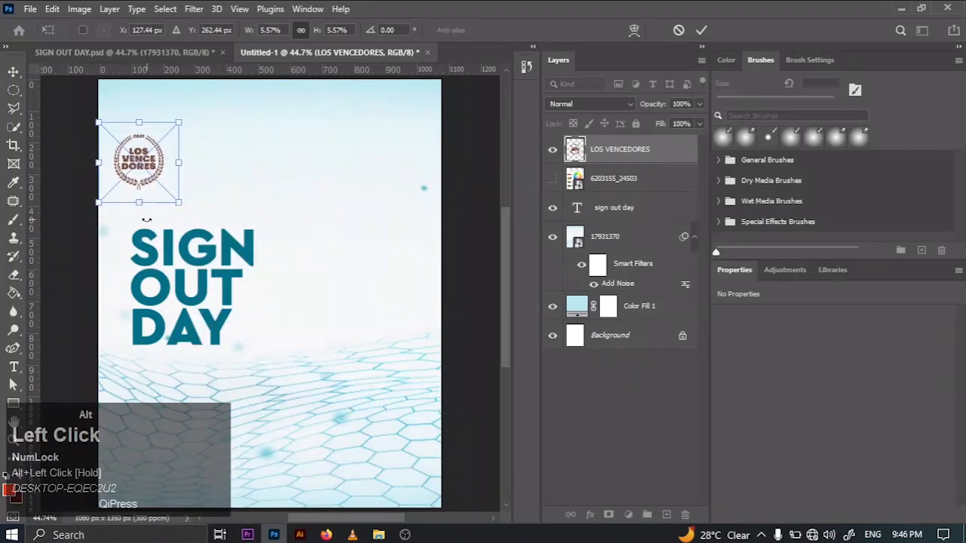
pyautogui.moveTo(123, 151); pyautogui.dragTo(368, 126)
pyautogui.click(698, 31)
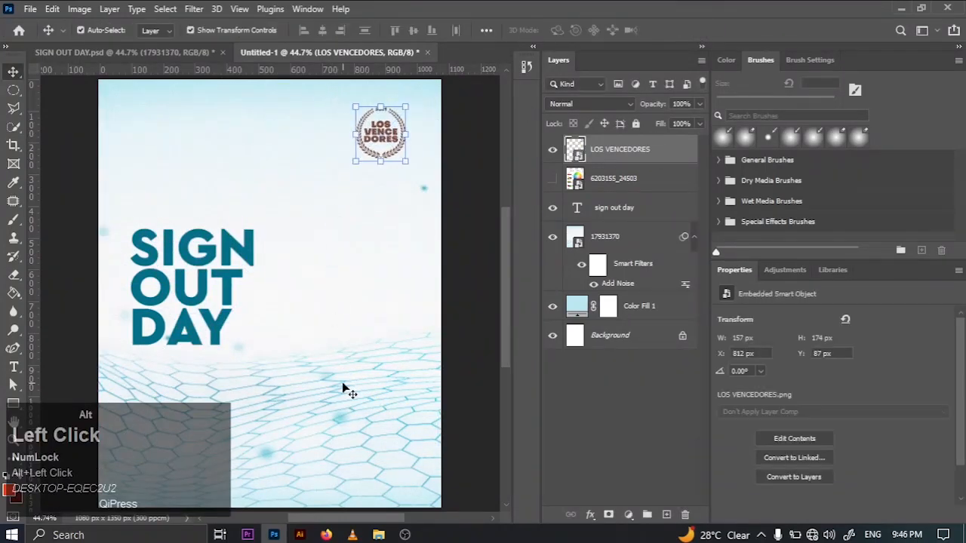
# - Start a new guide layout and set its top margin to 70 px, after trying 80 px and 60 px
pyautogui.click(240, 9)
pyautogui.click(277, 448)
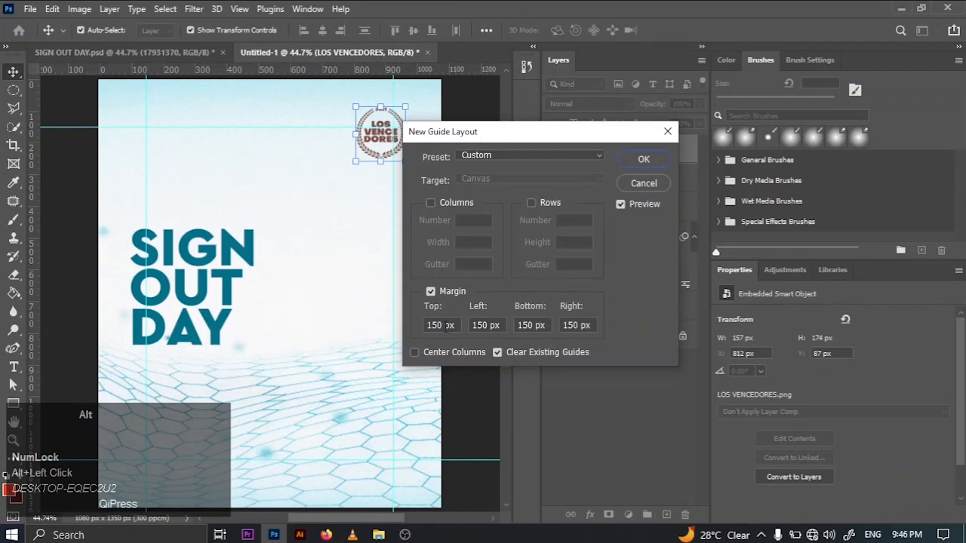
pyautogui.moveTo(456, 325); pyautogui.dragTo(404, 321)
pyautogui.press('BackSpace')
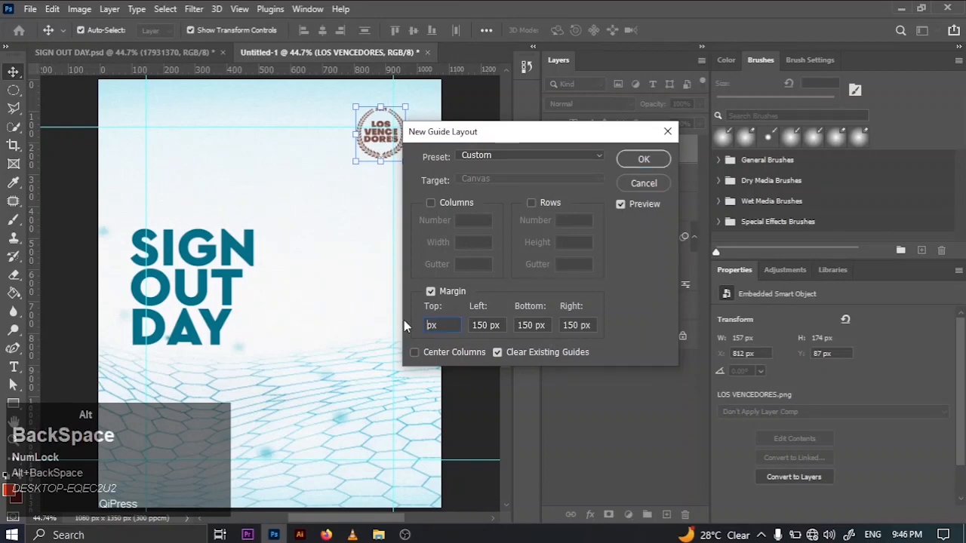
pyautogui.write('80')
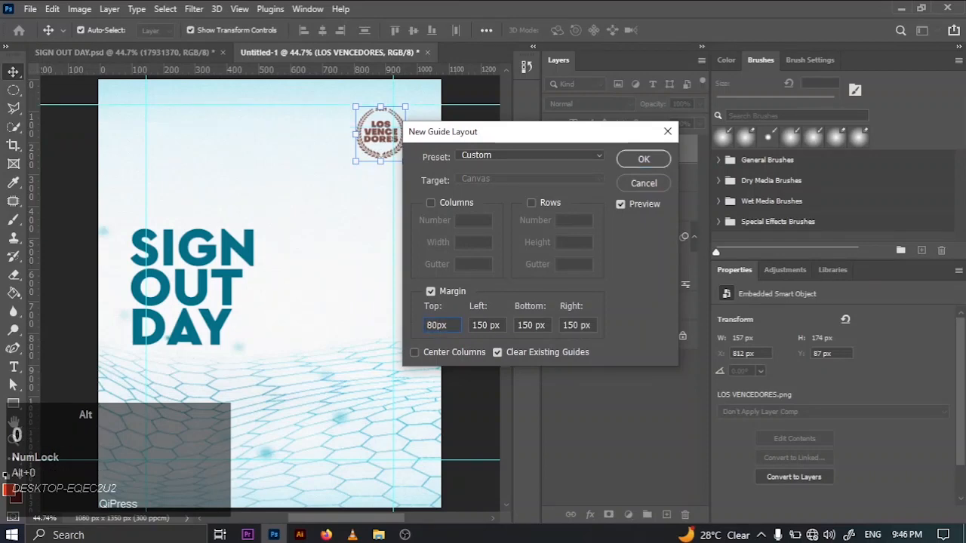
pyautogui.press('BackSpace')
pyautogui.press('Delete')
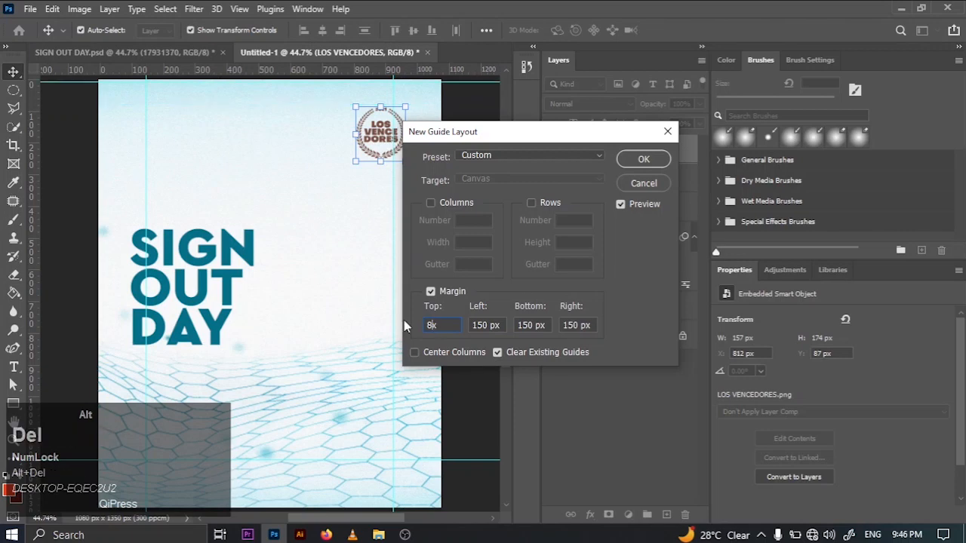
pyautogui.write('70')
pyautogui.press('BackSpace')
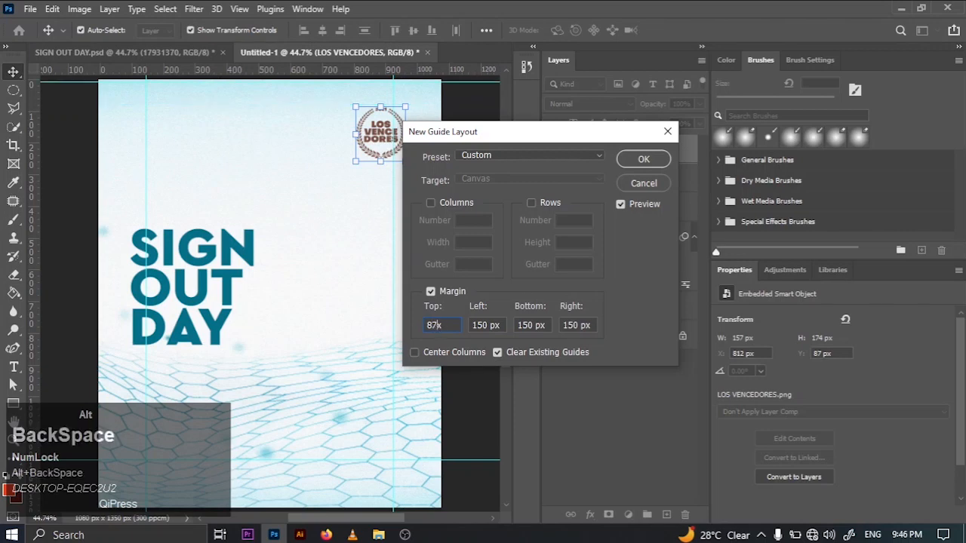
pyautogui.write('60x')
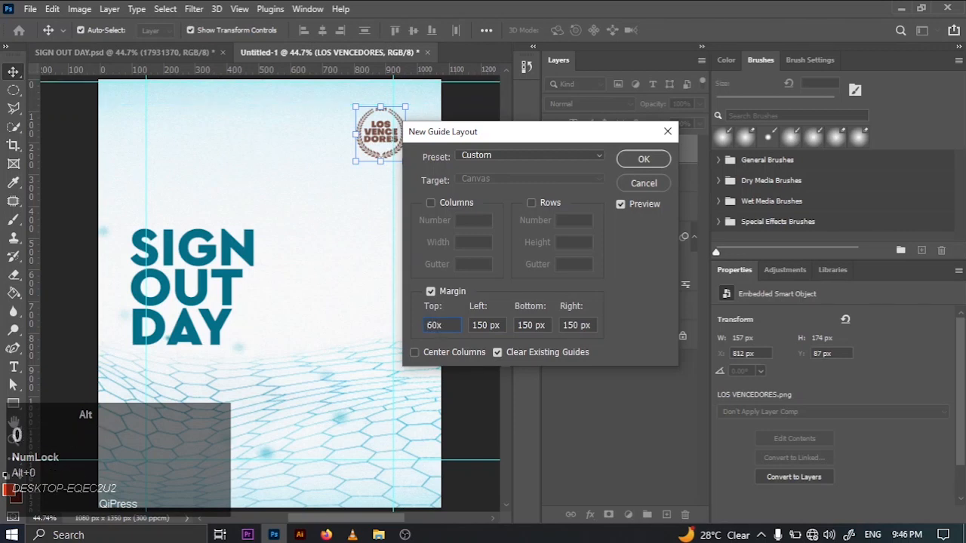
pyautogui.write('0')
pyautogui.hotkey('ctrl', 'a')
pyautogui.press('BackSpace')
pyautogui.write('70')
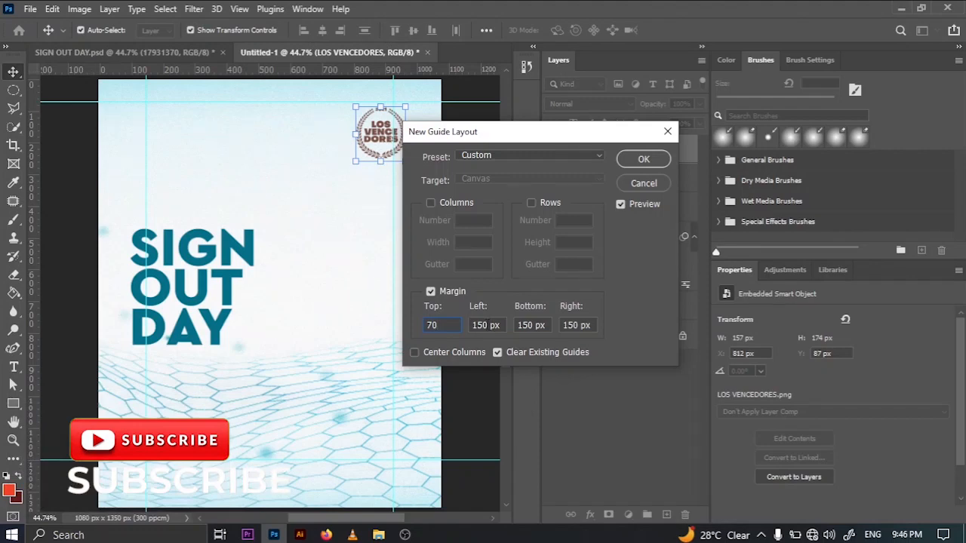
# - Set the guide layout's left, bottom and right margins to 70 px and create the guides
pyautogui.keyDown('alt'); pyautogui.click(483, 325); pyautogui.keyUp('alt')
pyautogui.write('70')
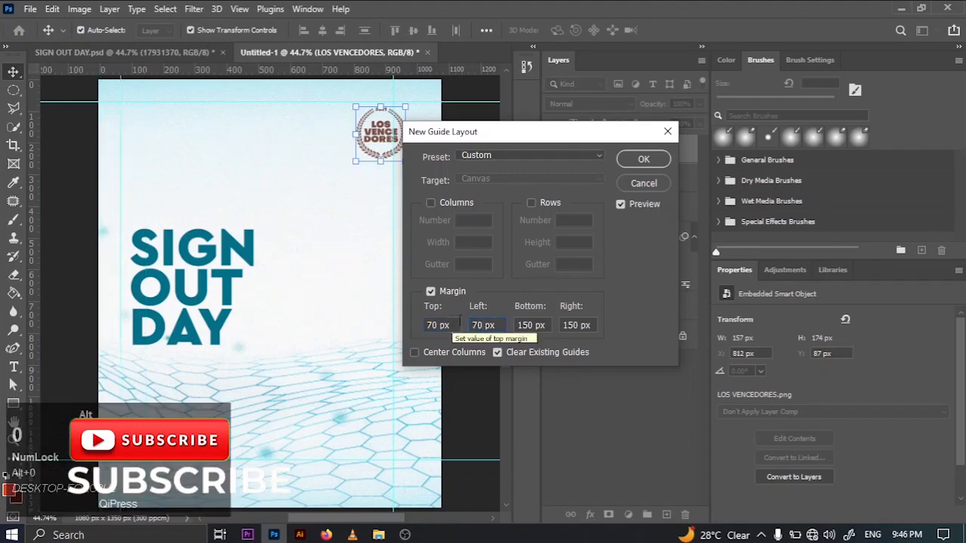
pyautogui.keyDown('alt'); pyautogui.click(521, 325); pyautogui.keyUp('alt')
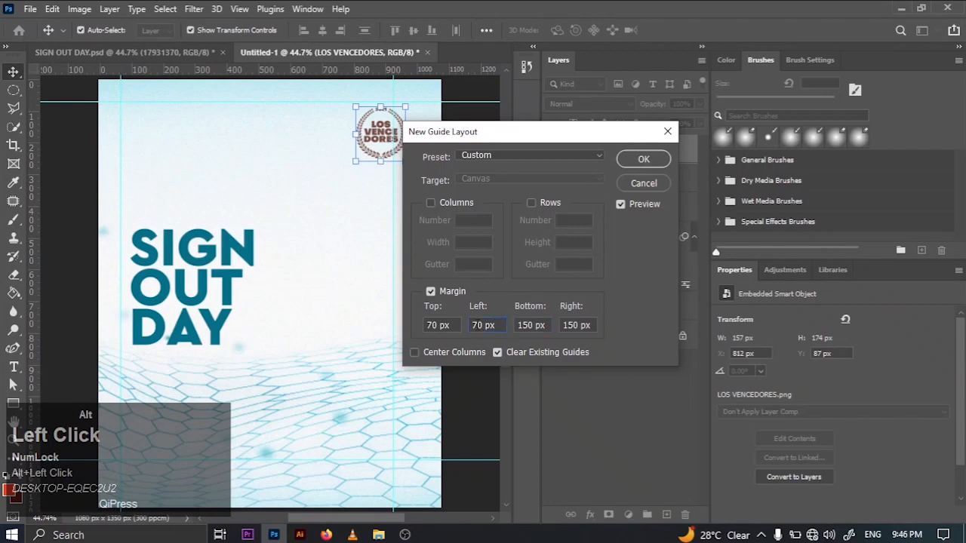
pyautogui.click(541, 325)
pyautogui.hotkey('ctrl', 'a')
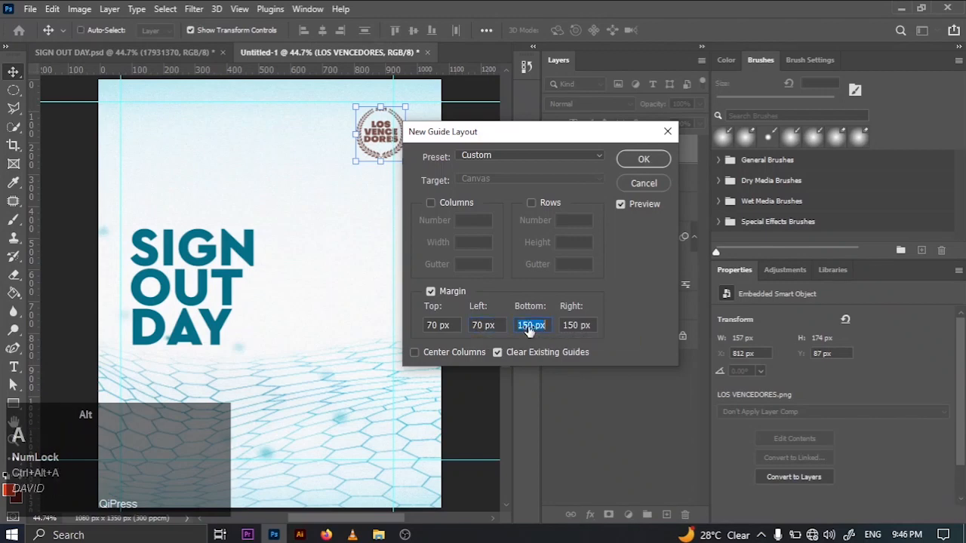
pyautogui.press('BackSpace')
pyautogui.write('70')
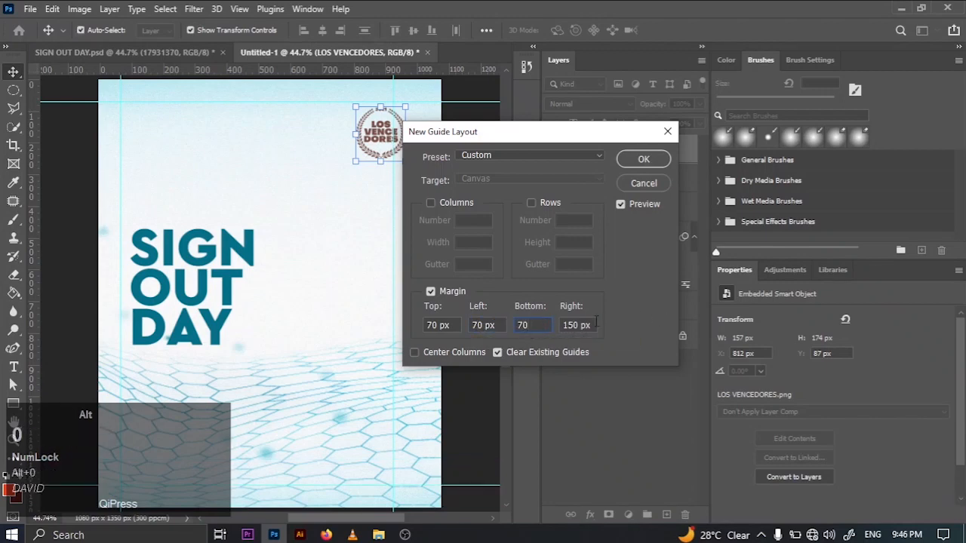
pyautogui.click(593, 325)
pyautogui.hotkey('ctrl', 'a')
pyautogui.press('BackSpace')
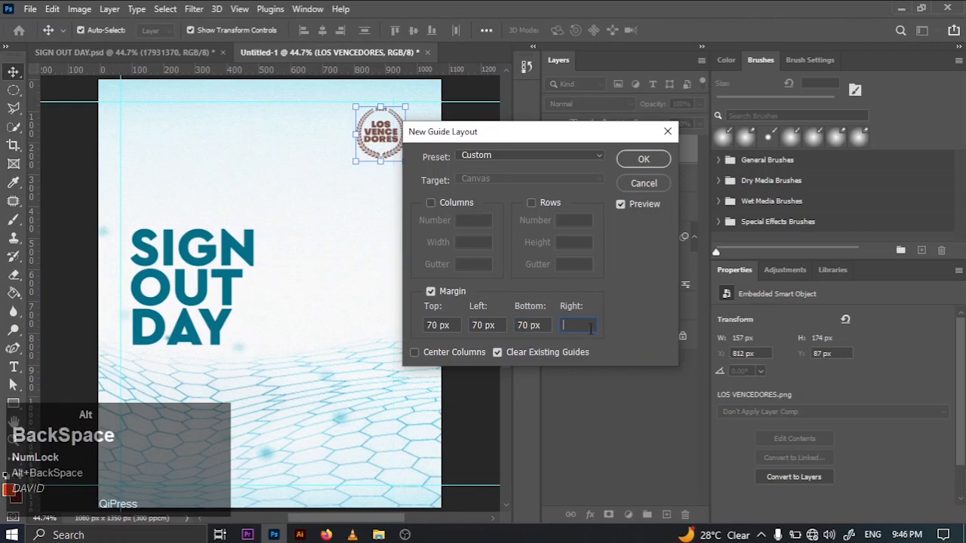
pyautogui.write('70')
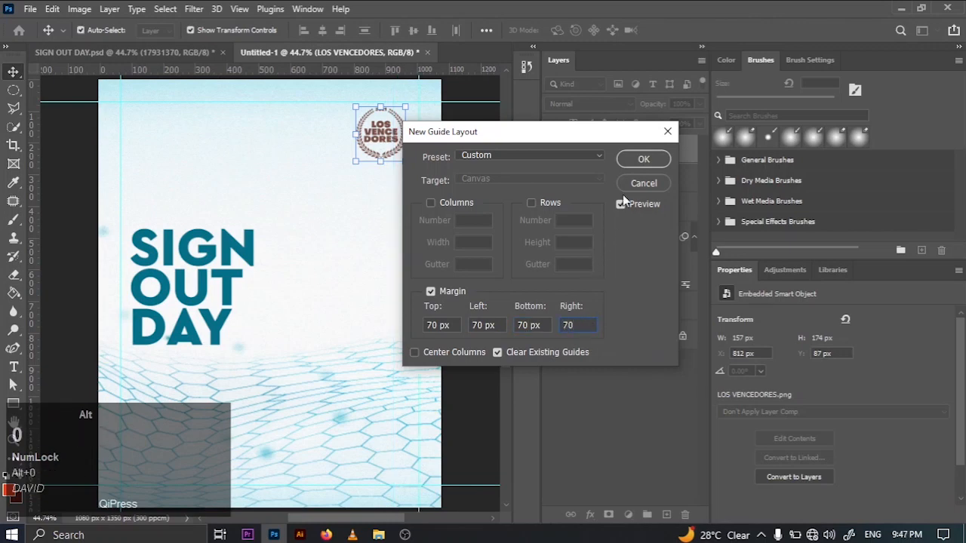
pyautogui.click(633, 162)
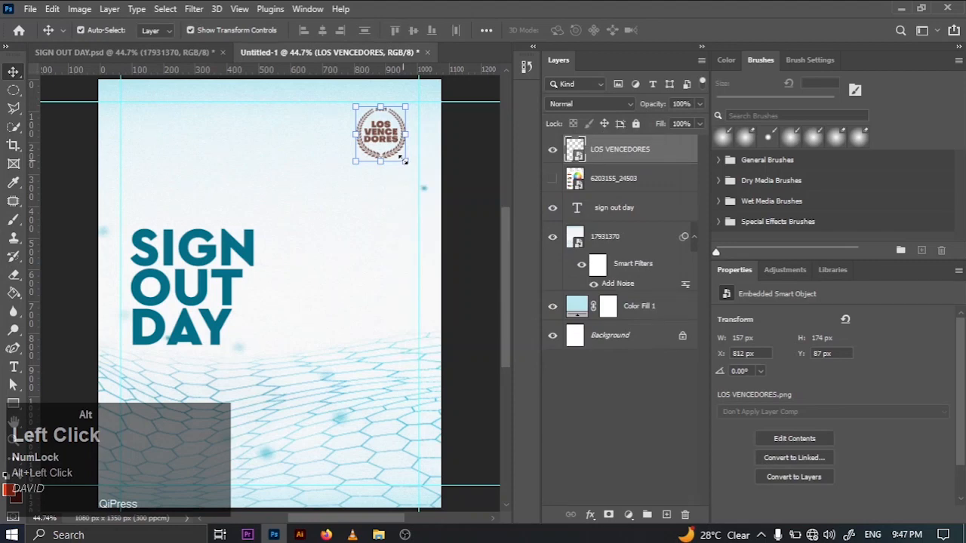
# - Nudge the LOS VENCEDORES logo slightly toward the right margin guide and select the SIGN OUT DAY title
pyautogui.press('Right')
pyautogui.press('Right')
pyautogui.press('Right')
pyautogui.press('Right')
pyautogui.press('Right')
pyautogui.press('Right')
pyautogui.press('Right')
pyautogui.press('Right')
pyautogui.press('Right')
pyautogui.press('Right')
pyautogui.press('Right')
pyautogui.press('Right')
pyautogui.press('Right')
pyautogui.press('Right')
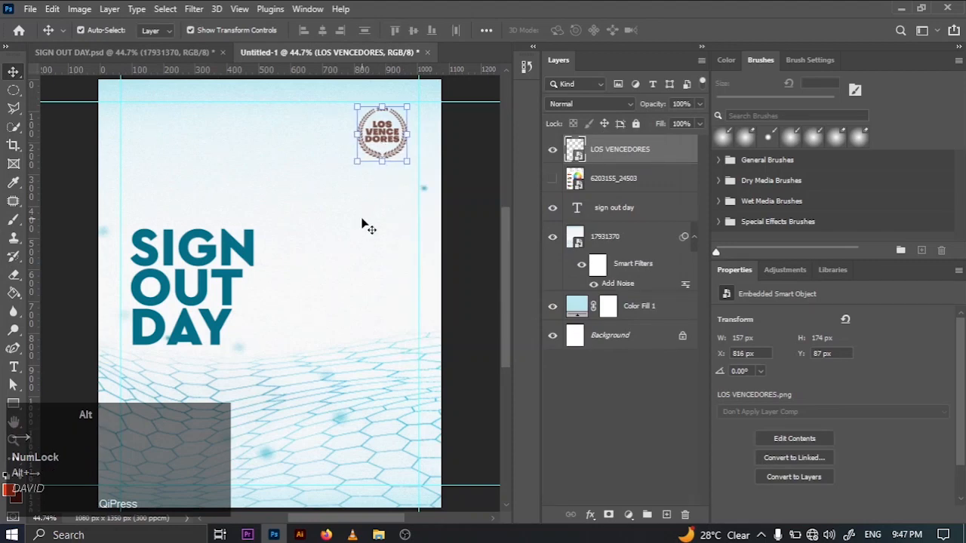
pyautogui.keyDown('alt'); pyautogui.click(463, 225); pyautogui.keyUp('alt')
pyautogui.click(214, 254)
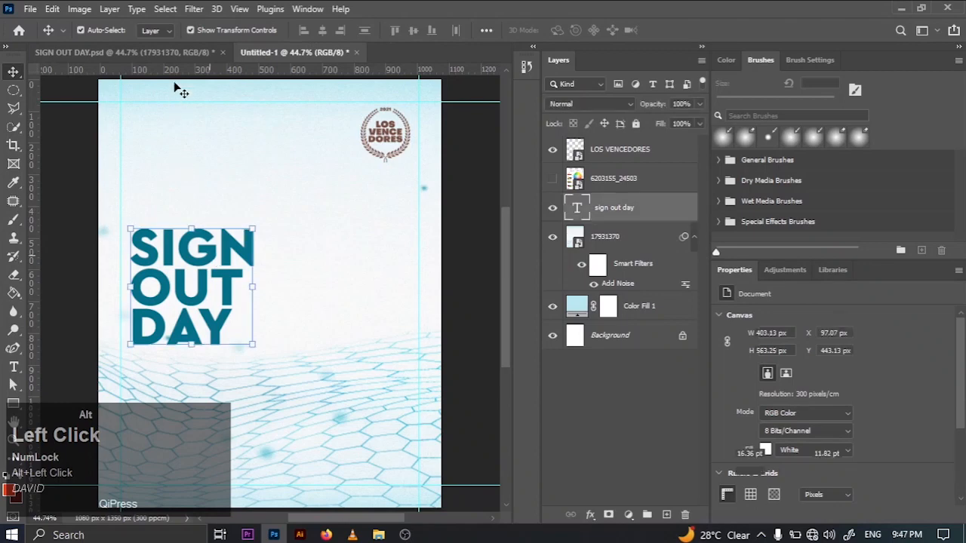
# - Copy the whole UNIVERSITY OF BENIN, DEPARTMENT OF ANATOMY, CLASS OF 2021 text block from SIGN OUT DAY.psd
pyautogui.click(169, 58)
pyautogui.click(179, 151)
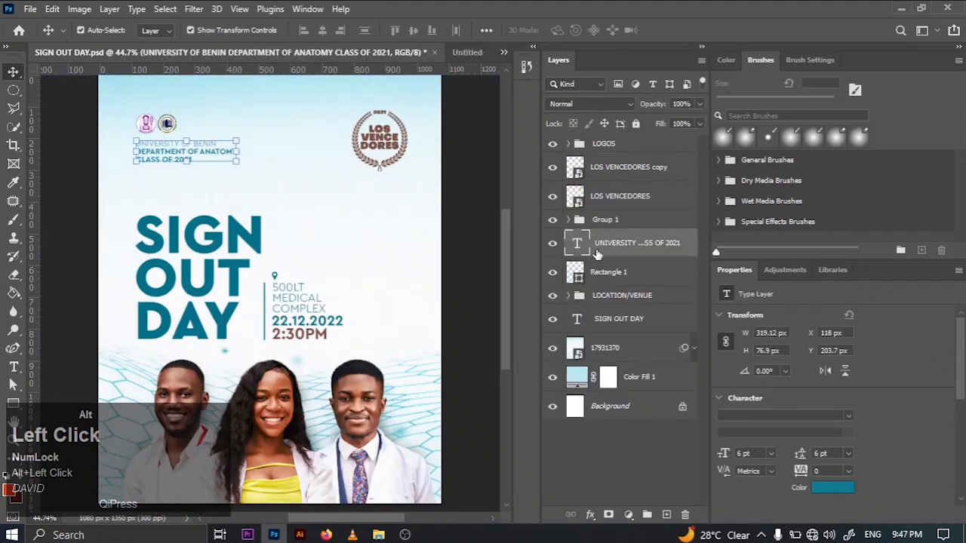
pyautogui.click(13, 367)
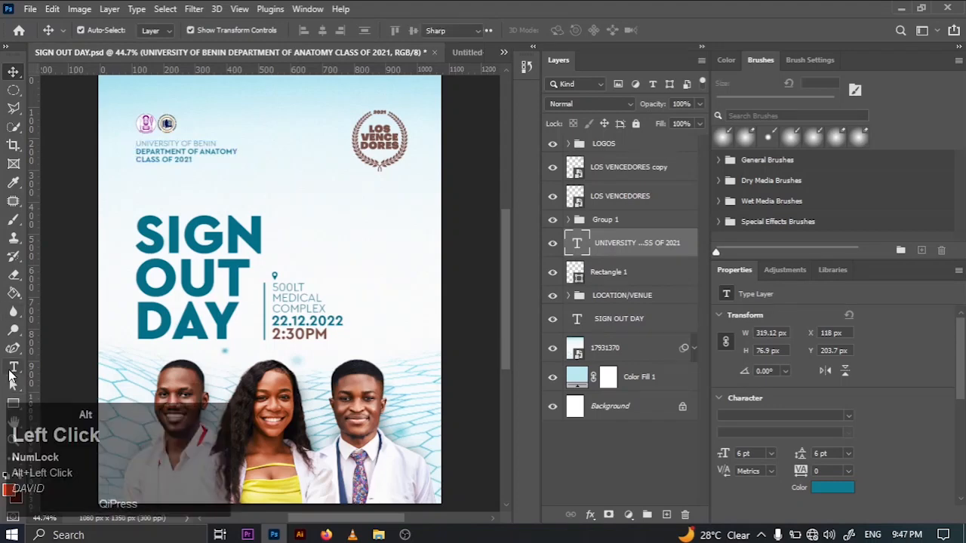
pyautogui.click(146, 160)
pyautogui.rightClick(152, 161)
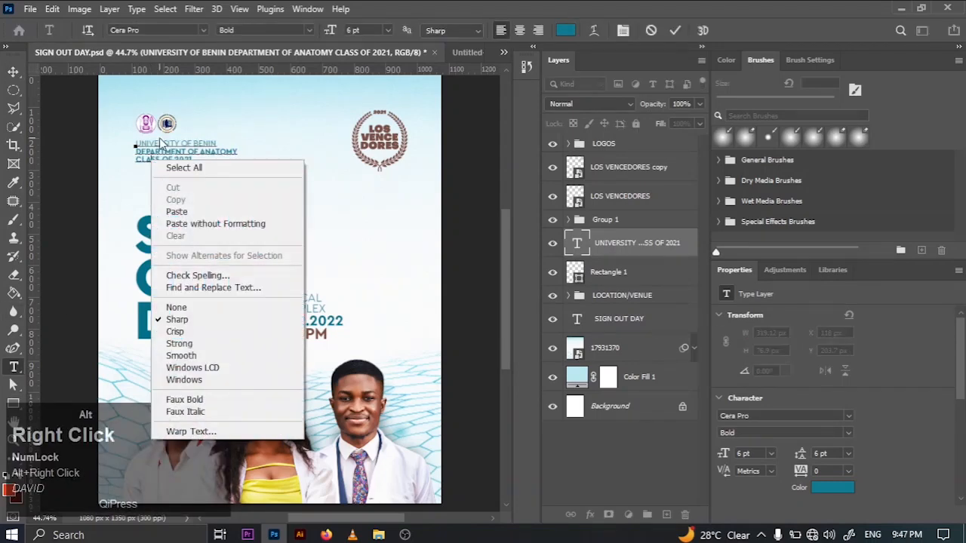
pyautogui.click(159, 143)
pyautogui.hotkey('ctrl', 'a')
pyautogui.rightClick(158, 153)
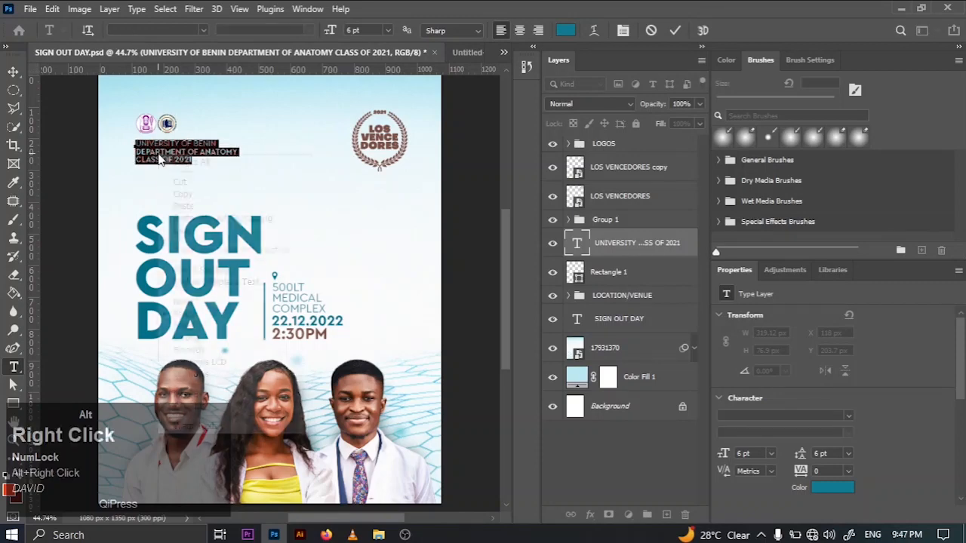
pyautogui.click(182, 196)
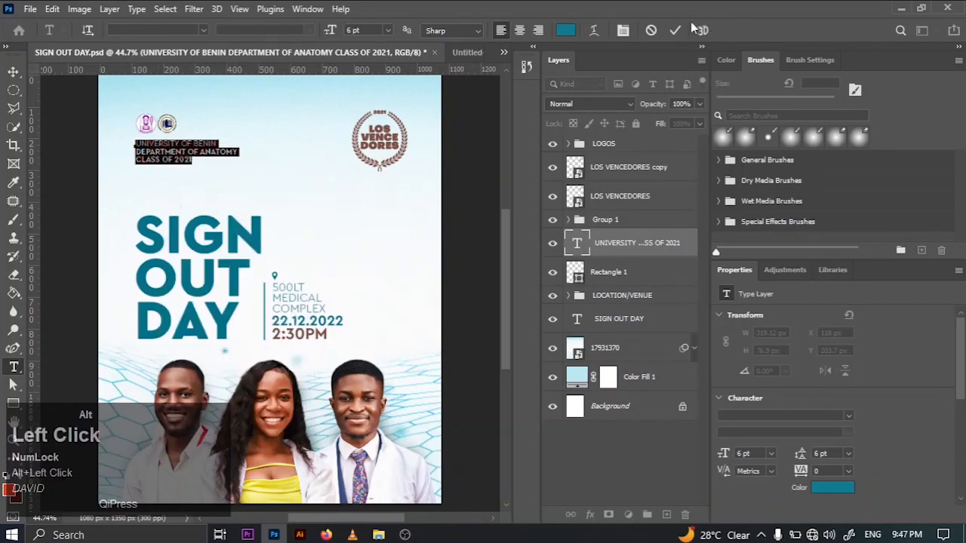
pyautogui.click(673, 30)
# - Paste the copied university text into Untitled-1 as a new text layer above the SIGN OUT DAY title
pyautogui.click(466, 54)
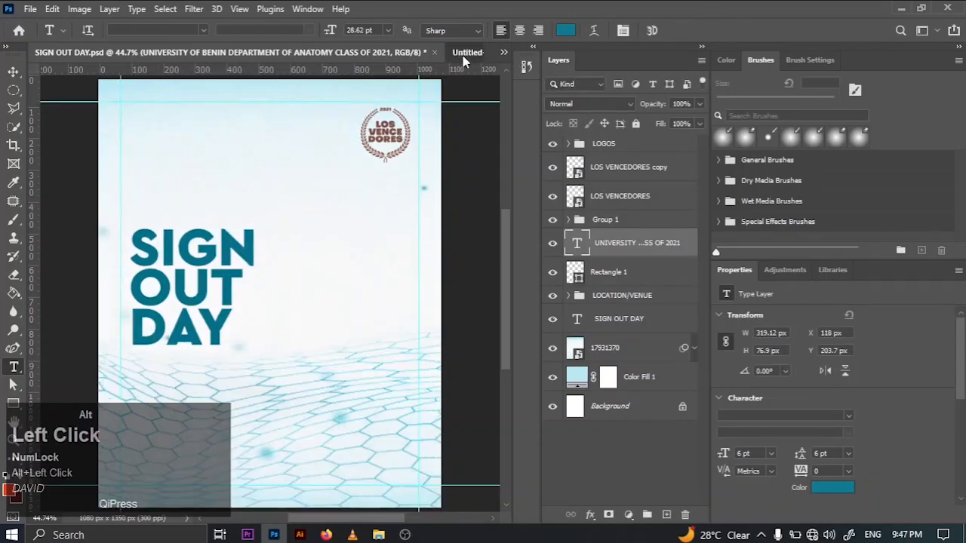
pyautogui.click(146, 143)
pyautogui.hotkey('ctrl', 'alt', 'v')
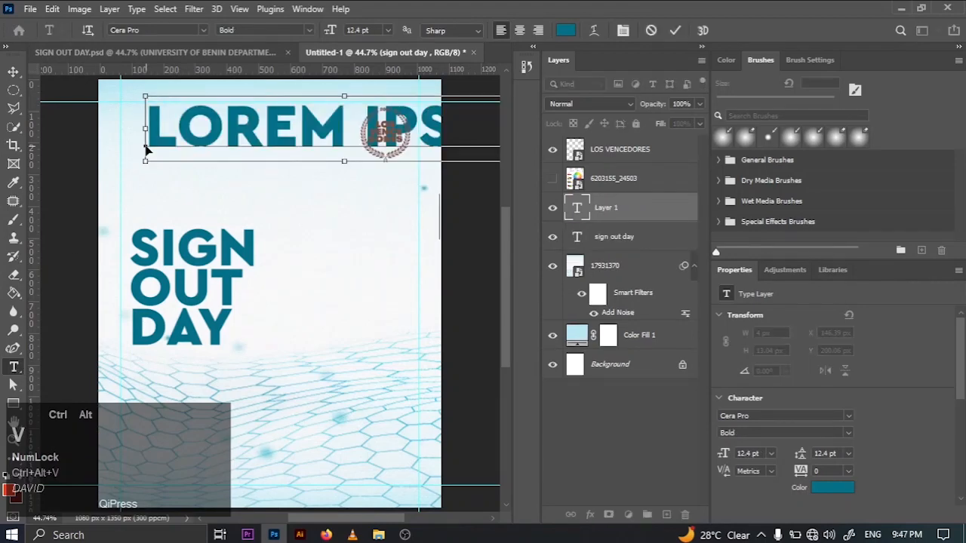
pyautogui.hotkey('ctrl', 'alt', 'a')
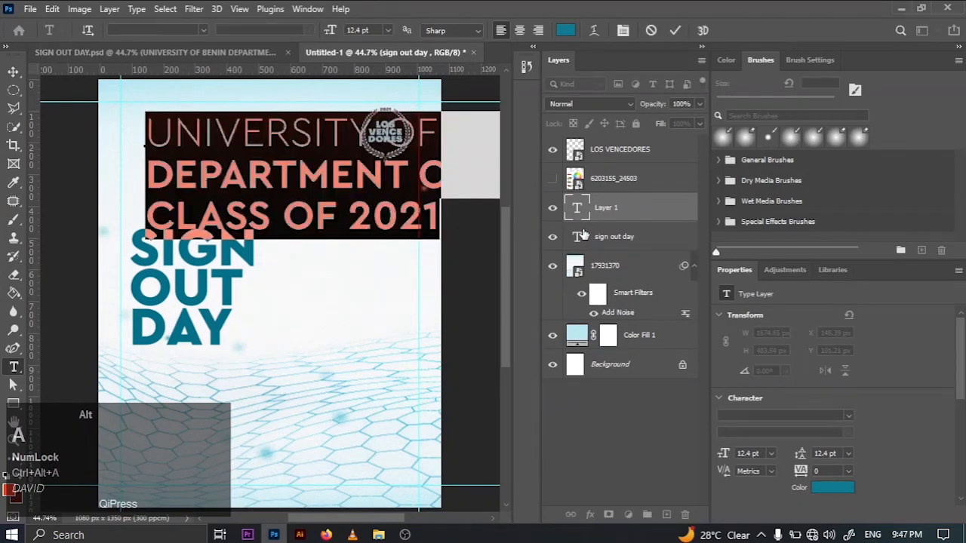
pyautogui.click(675, 31)
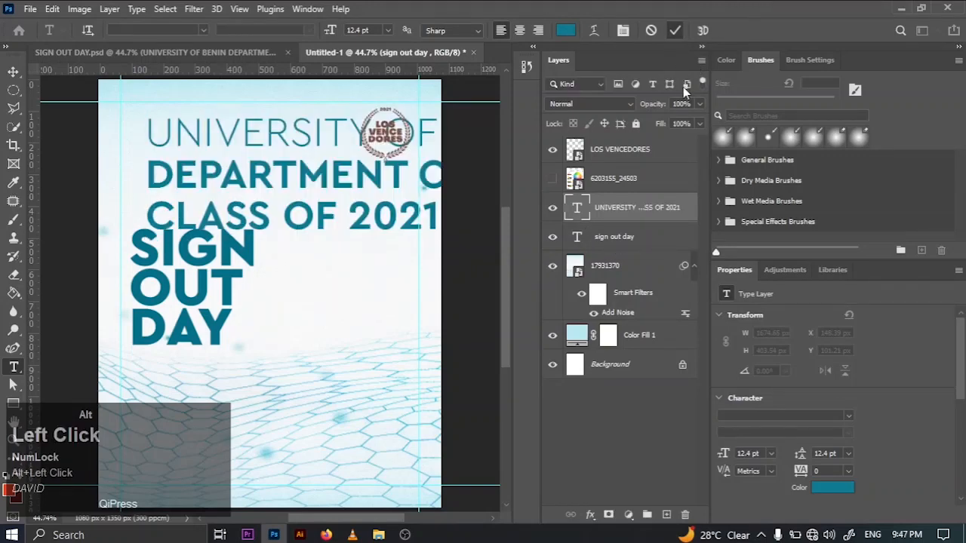
# - Scale the university text block down to about 348 px wide and move it above the SIGN OUT DAY title at about X 120, Y 152 px
pyautogui.hotkey('ctrl', 'alt', 't')
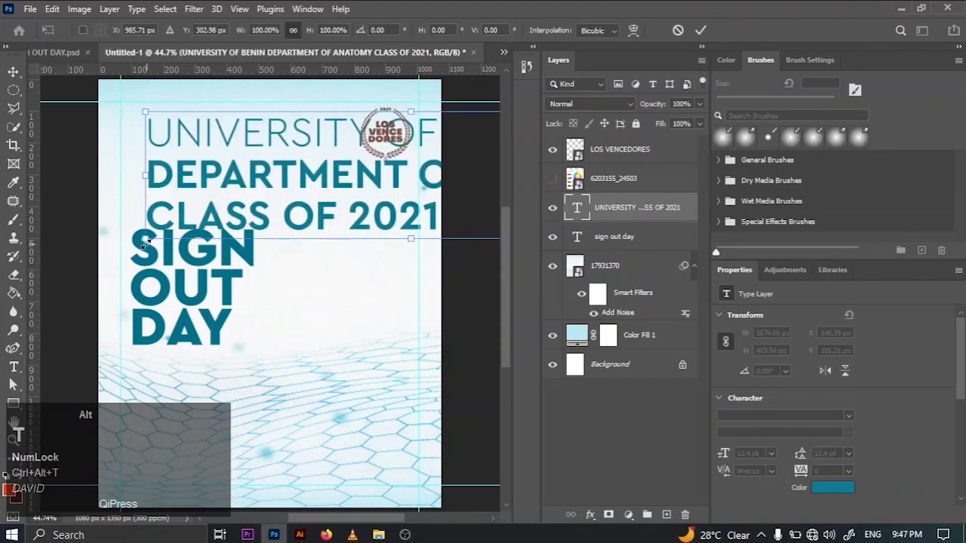
pyautogui.moveTo(145, 242); pyautogui.dragTo(80, 214)
pyautogui.moveTo(479, 243); pyautogui.dragTo(336, 124)
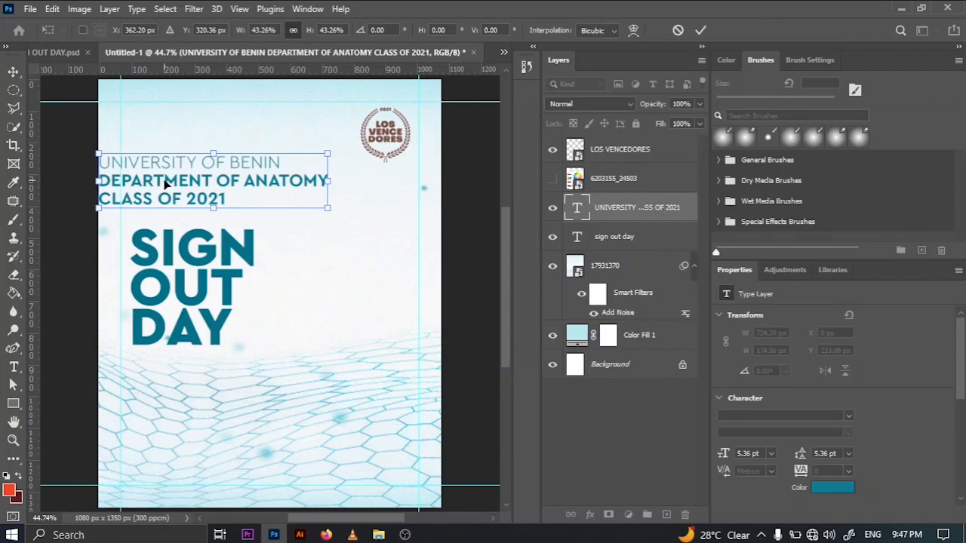
pyautogui.moveTo(165, 183); pyautogui.dragTo(212, 172)
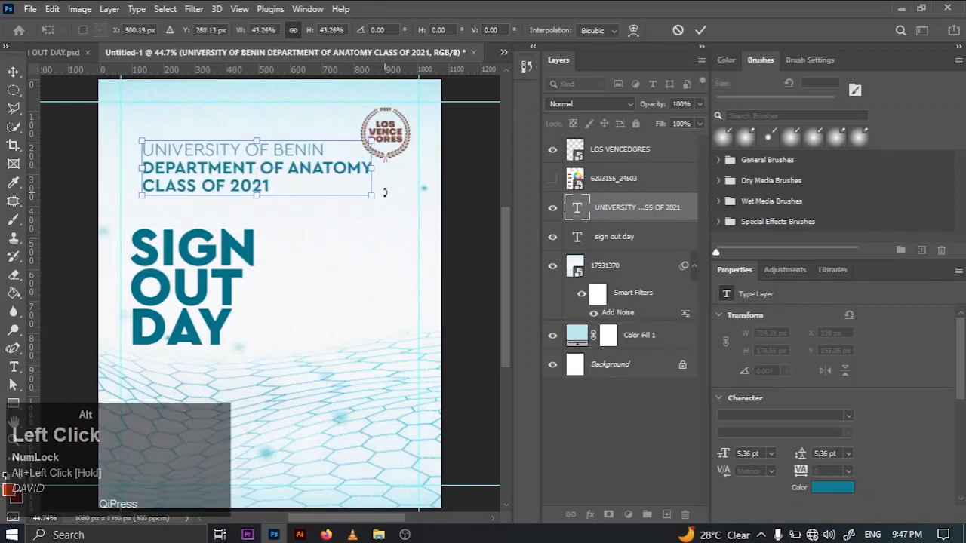
pyautogui.moveTo(374, 195); pyautogui.dragTo(254, 166)
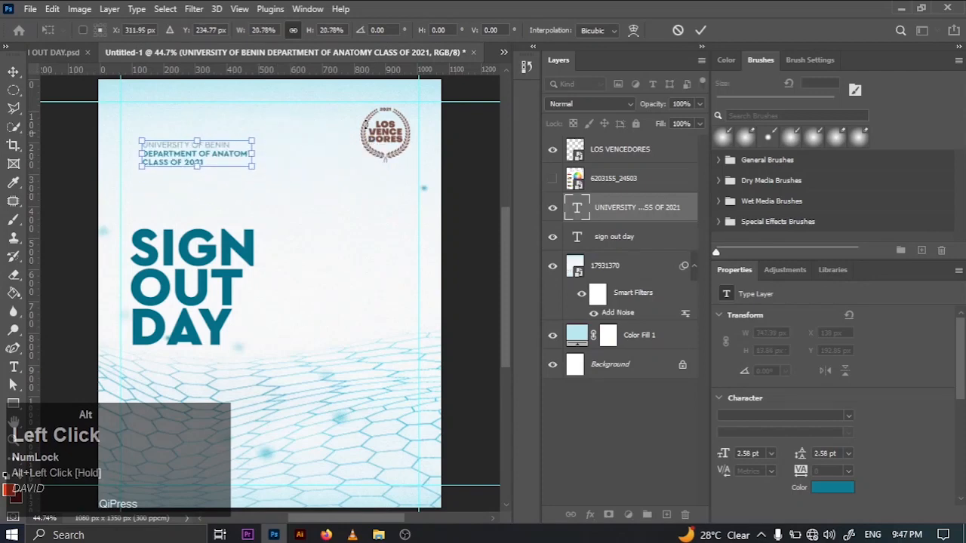
pyautogui.click(700, 31)
pyautogui.press('t')
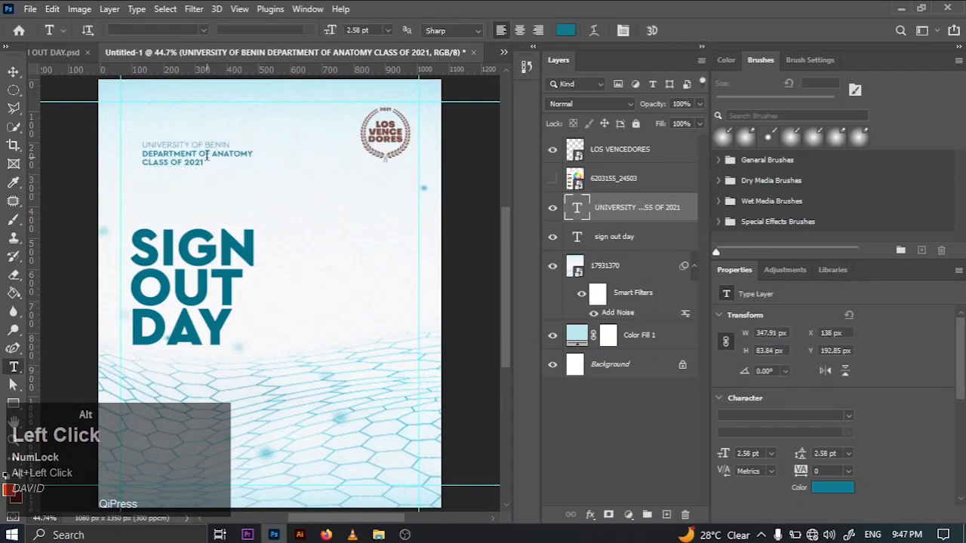
pyautogui.press('v')
pyautogui.moveTo(206, 154)
pyautogui.mouseDown()
pyautogui.moveTo(189, 146)
pyautogui.moveTo(198, 144)
pyautogui.mouseUp()
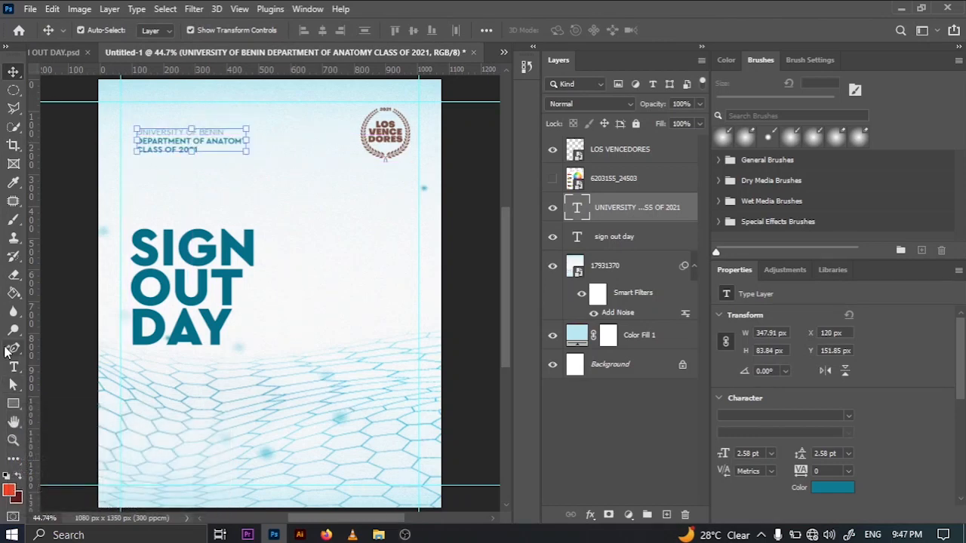
pyautogui.click(14, 367)
pyautogui.moveTo(138, 147); pyautogui.dragTo(197, 151)
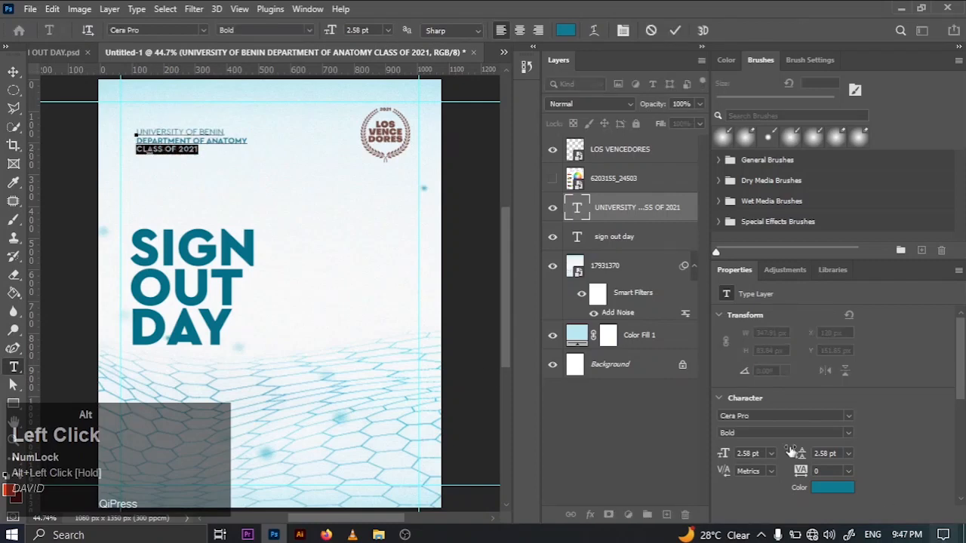
pyautogui.moveTo(224, 132); pyautogui.dragTo(156, 129)
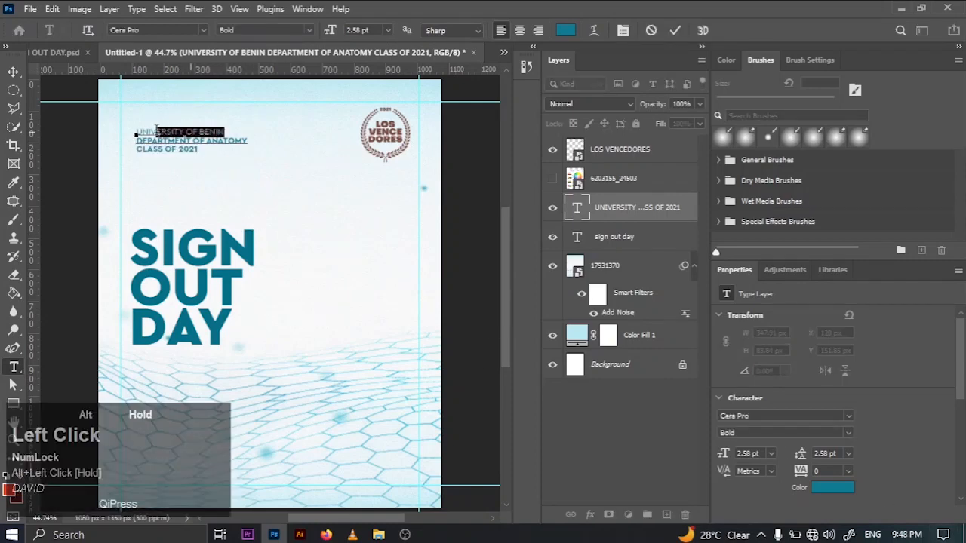
pyautogui.click(679, 31)
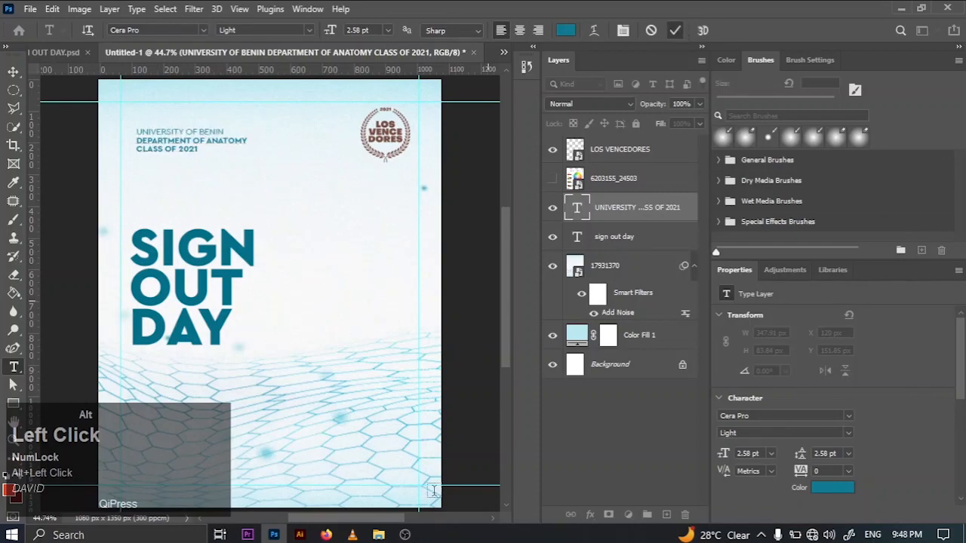
# - Place the UNIBEN logo from the SIGN OUT DAY project folder in File Explorer into the Untitled-1 flyer
pyautogui.click(378, 535)
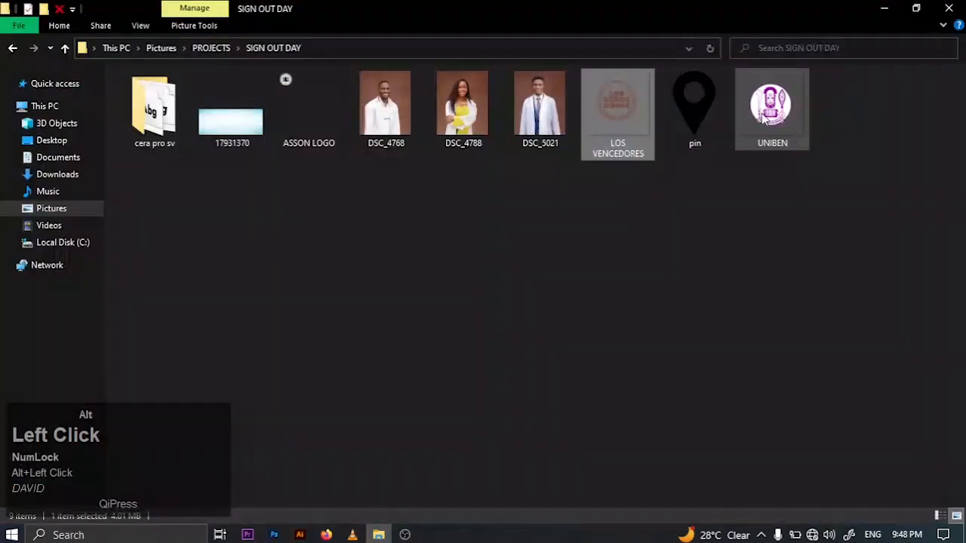
pyautogui.moveTo(772, 106); pyautogui.dragTo(276, 302)
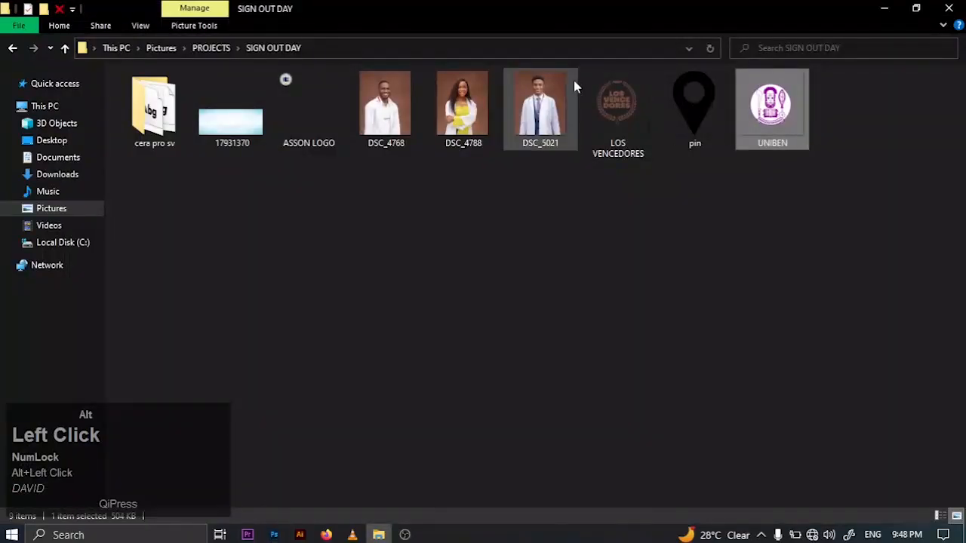
pyautogui.moveTo(289, 94); pyautogui.dragTo(305, 308)
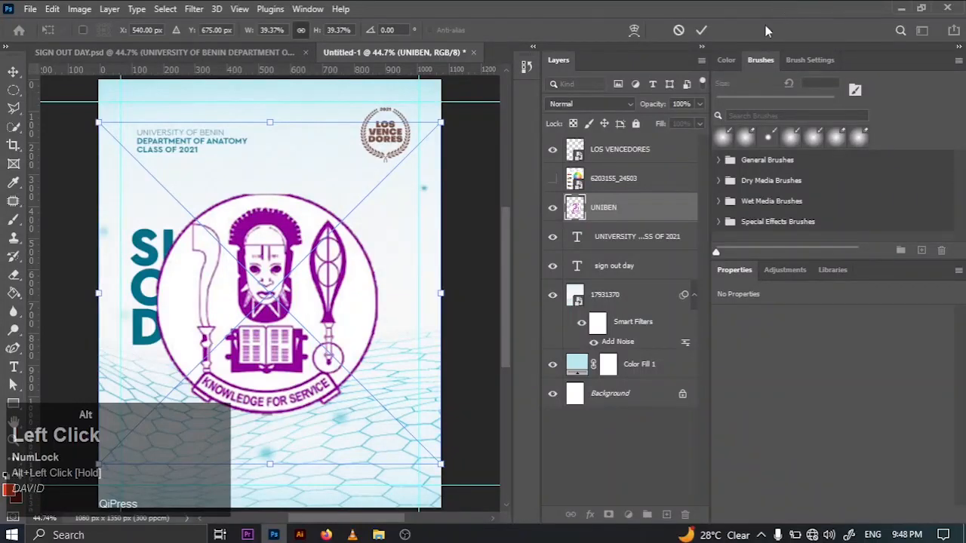
pyautogui.click(703, 29)
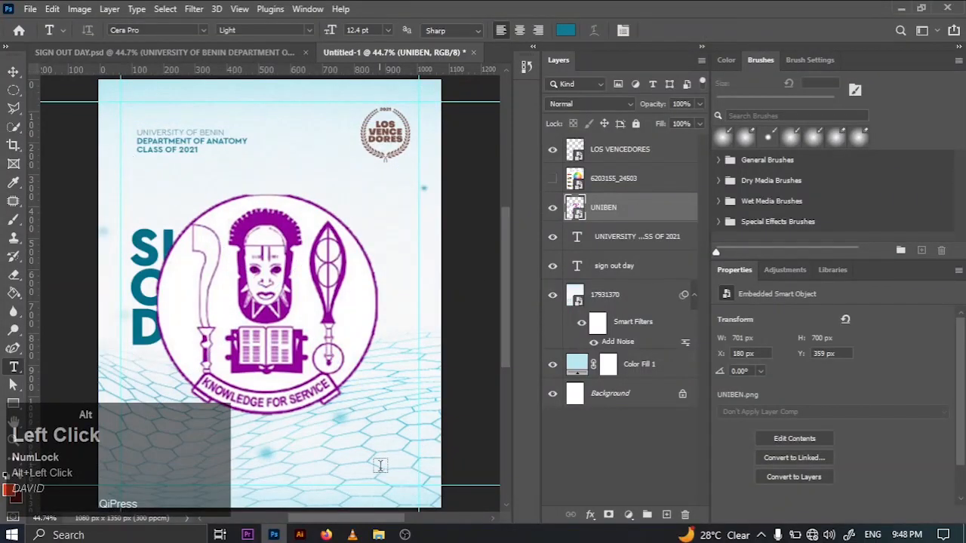
# - Preview the ASSON LOGO image in the SIGN OUT DAY project folder and place it into the flyer
pyautogui.click(378, 534)
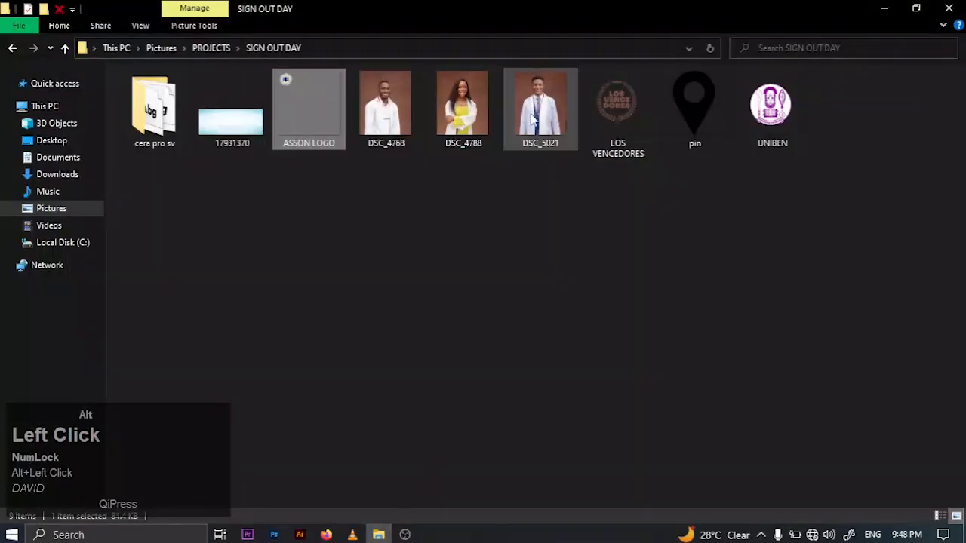
pyautogui.doubleClick(303, 121)
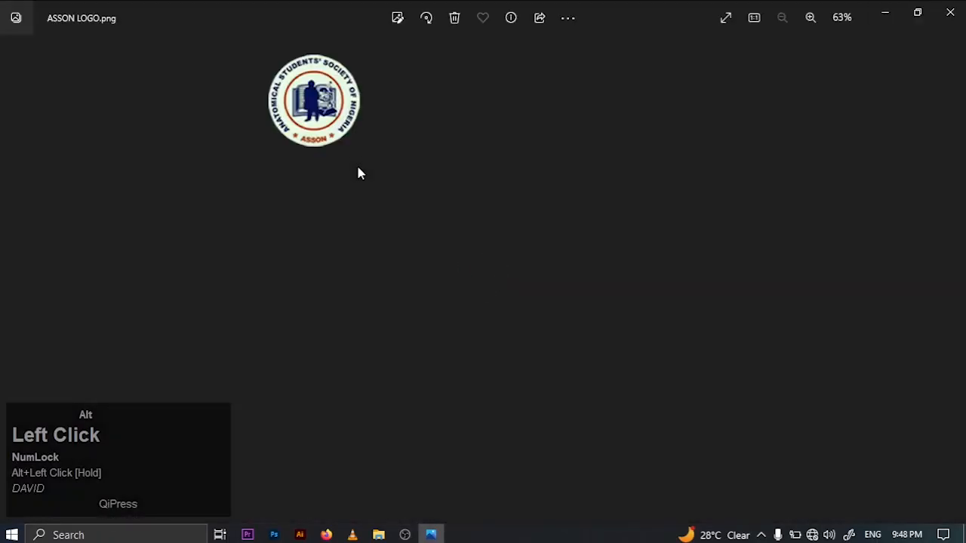
pyautogui.click(950, 12)
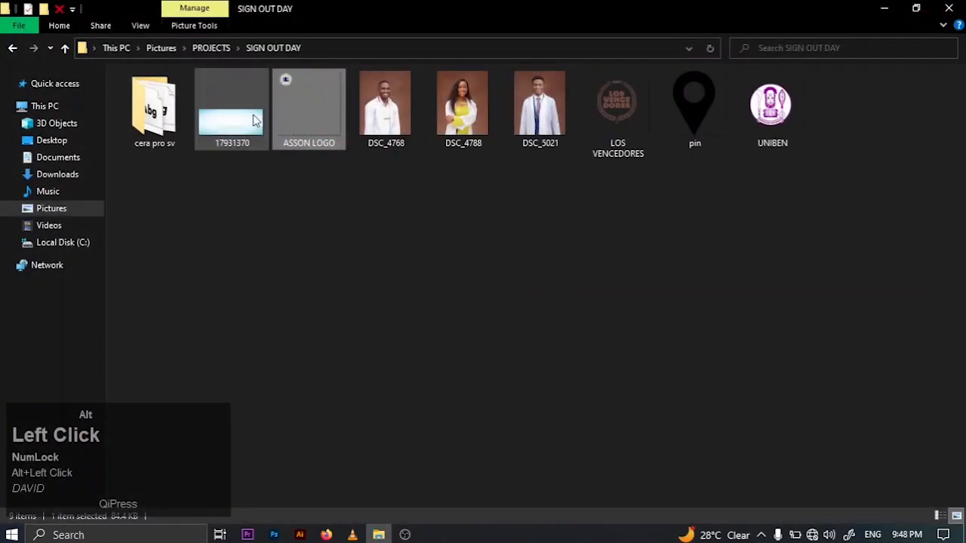
pyautogui.moveTo(283, 123); pyautogui.dragTo(293, 272)
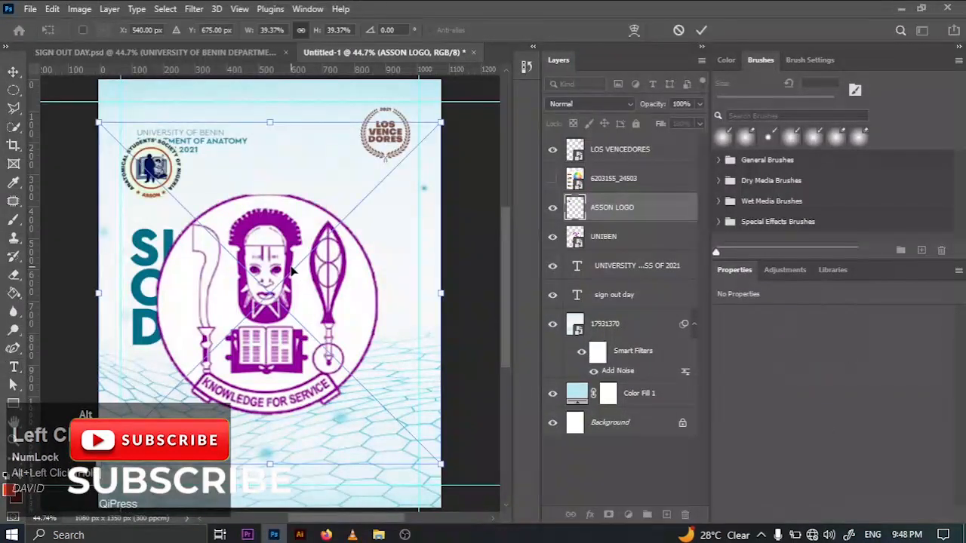
pyautogui.click(701, 30)
pyautogui.press('t')
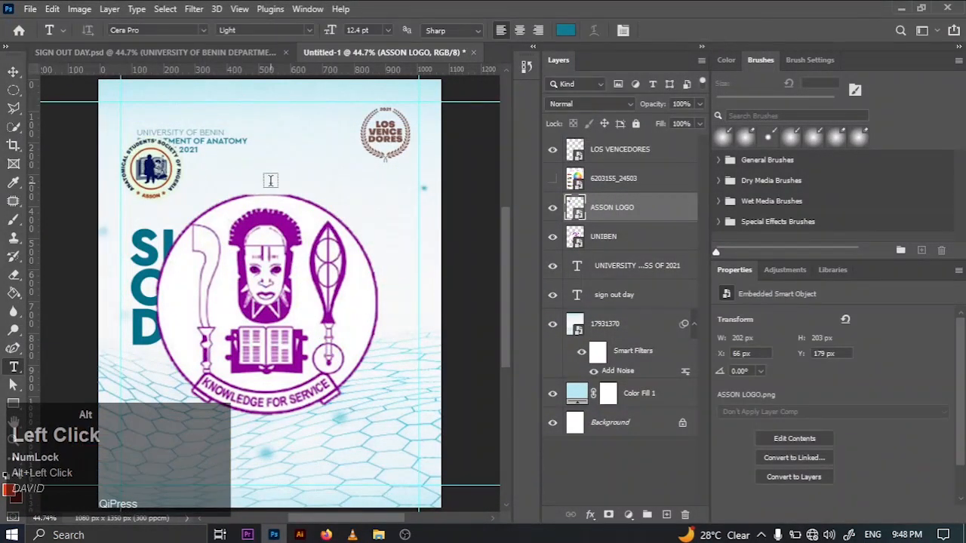
# - Scale the ASSON logo down to about 65 px wide and position it just above the start of the UNIVERSITY OF BENIN line
pyautogui.press('v')
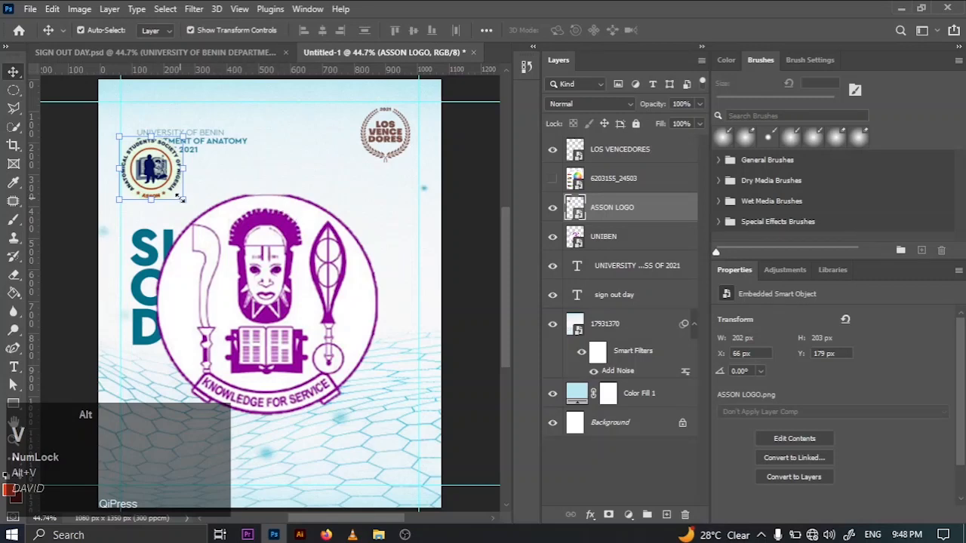
pyautogui.moveTo(186, 201); pyautogui.dragTo(271, 270)
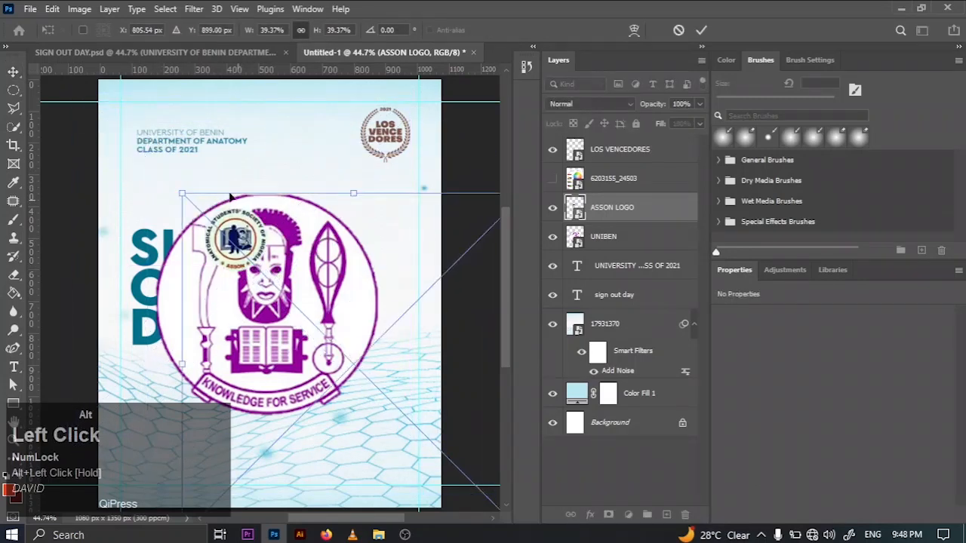
pyautogui.moveTo(178, 197); pyautogui.dragTo(292, 305)
pyautogui.moveTo(329, 337); pyautogui.dragTo(124, 113)
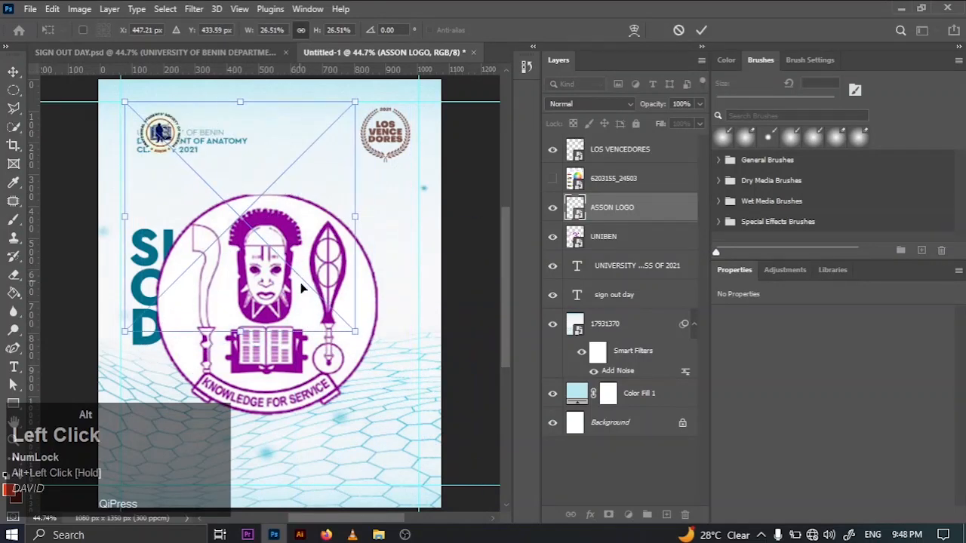
pyautogui.moveTo(351, 329); pyautogui.dragTo(221, 221)
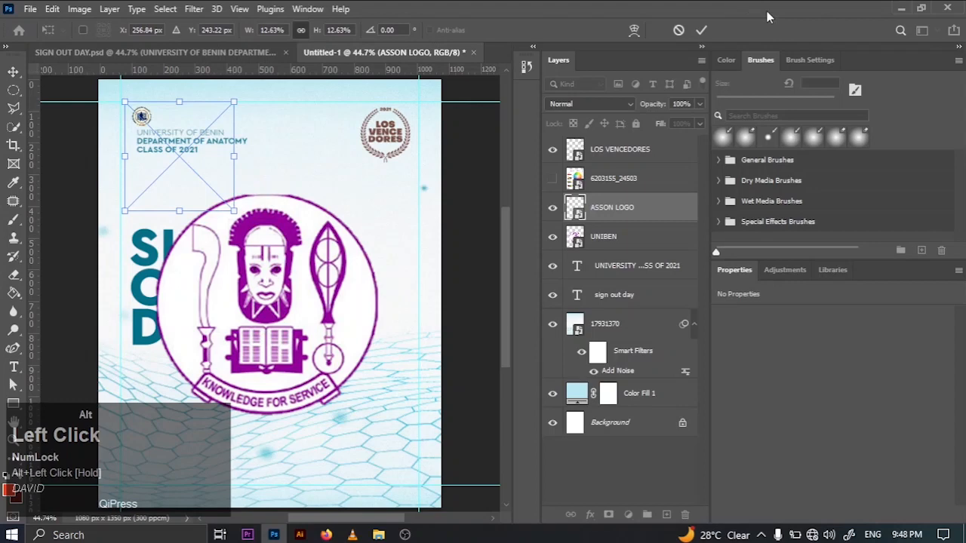
pyautogui.click(699, 31)
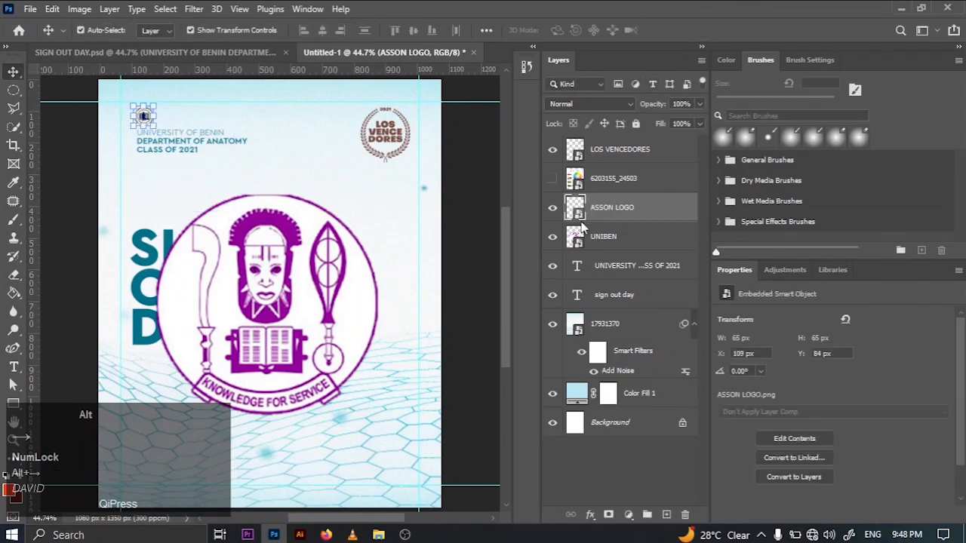
pyautogui.press('Right')
pyautogui.press('Right')
pyautogui.press('Right')
pyautogui.press('Right')
pyautogui.press('Right')
pyautogui.press('Right')
pyautogui.press('Right')
pyautogui.press('Right')
pyautogui.press('Right')
pyautogui.press('Right')
pyautogui.press('Right')
pyautogui.press('Right')
pyautogui.press('Right')
pyautogui.press('Right')
# - Scale the UNIBEN logo down to about 72 px wide and set it beside the ASSON logo at about X 209, Y 82 px
pyautogui.keyDown('alt'); pyautogui.click(343, 297); pyautogui.keyUp('alt')
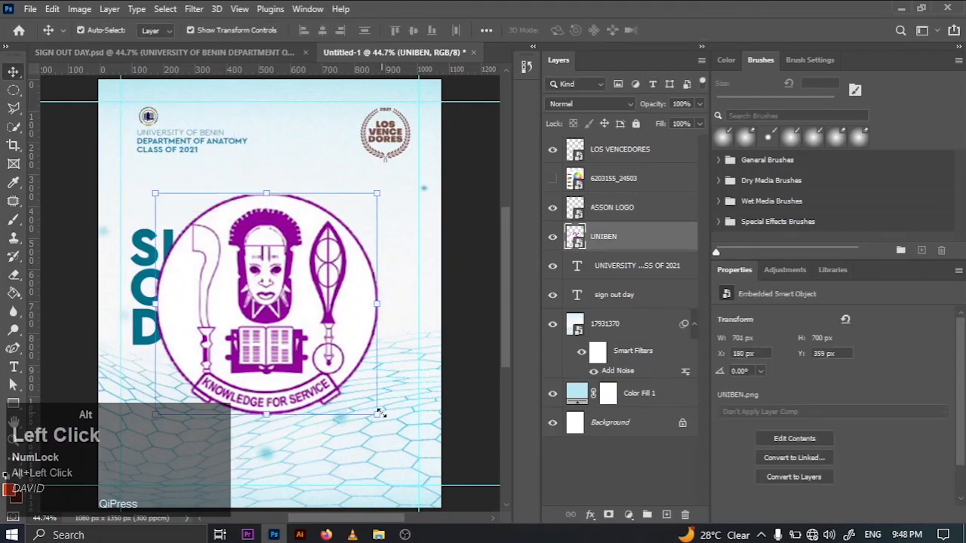
pyautogui.moveTo(380, 413); pyautogui.dragTo(195, 127)
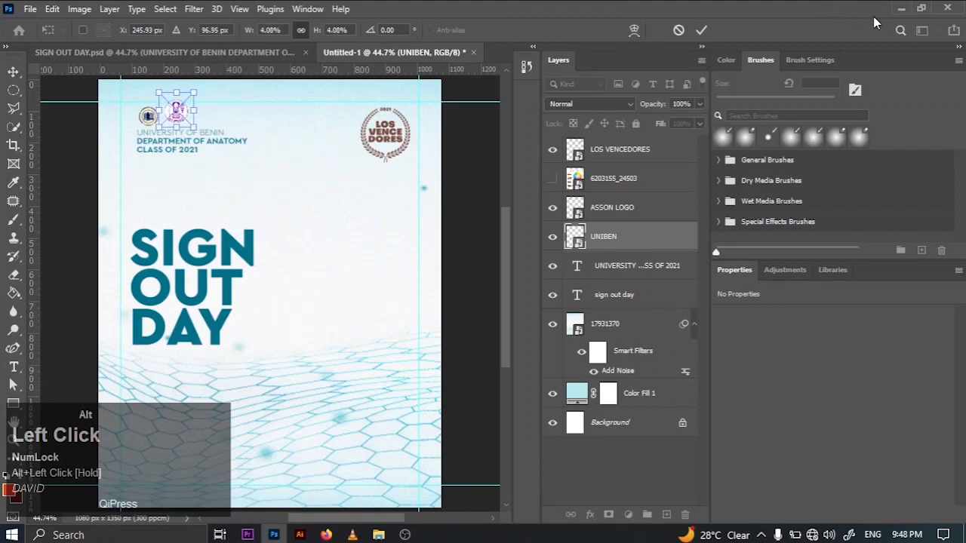
pyautogui.click(702, 30)
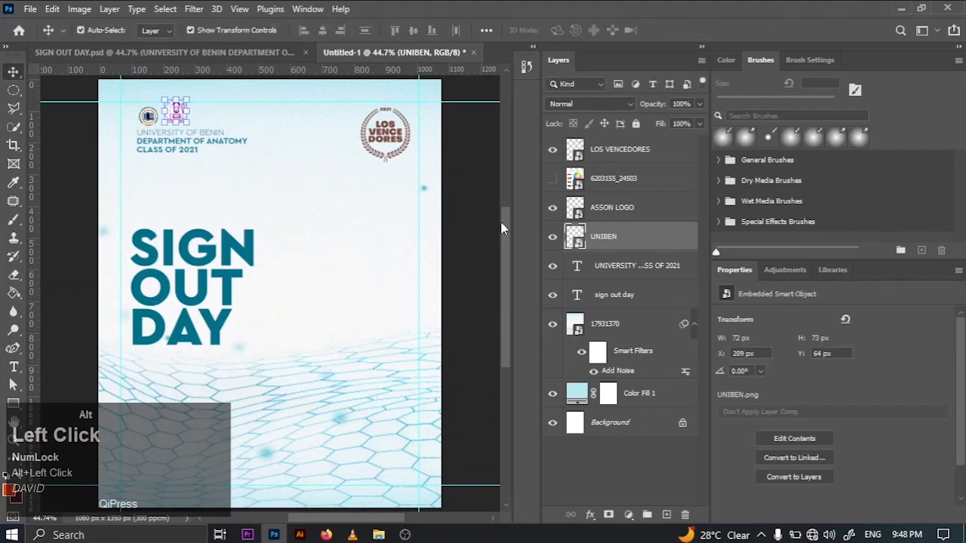
pyautogui.hotkey('alt', 'Down')
pyautogui.hotkey('alt', 'Down')
pyautogui.hotkey('alt', 'Down')
pyautogui.hotkey('alt', 'Down')
pyautogui.hotkey('alt', 'Down')
pyautogui.hotkey('alt', 'Down')
pyautogui.hotkey('alt', 'Down')
pyautogui.hotkey('alt', 'Down')
pyautogui.hotkey('alt', 'Down')
pyautogui.hotkey('alt', 'Down')
pyautogui.hotkey('alt', 'Down')
pyautogui.hotkey('alt', 'Down')
pyautogui.hotkey('alt', 'Down')
pyautogui.hotkey('alt', 'Down')
pyautogui.hotkey('alt', 'Down')
pyautogui.hotkey('alt', 'Down')
pyautogui.hotkey('alt', 'Down')
pyautogui.hotkey('alt', 'Down')
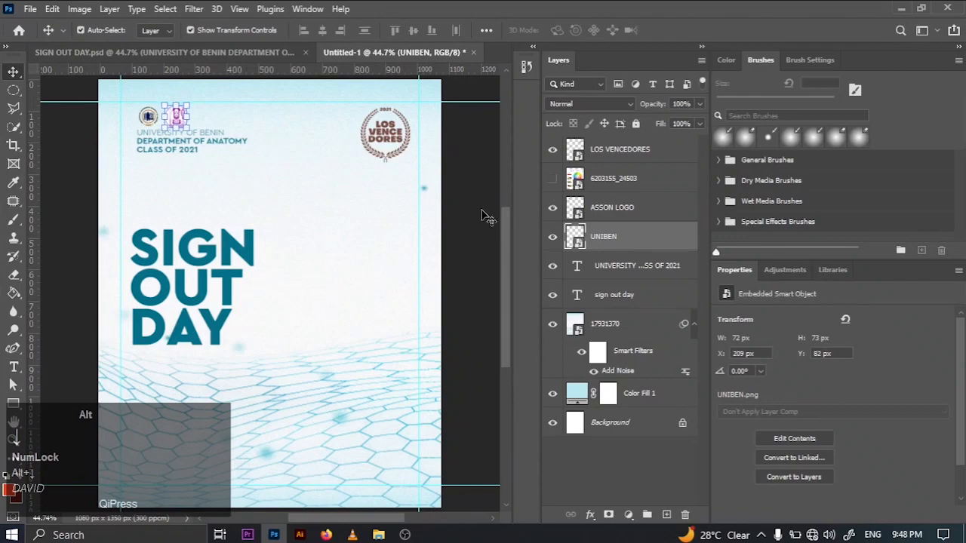
pyautogui.click(472, 205)
# - Shrink the UNIBEN logo to about 48 px, centre it over the ASSON logo and stack its layer above ASSON LOGO
pyautogui.press('z')
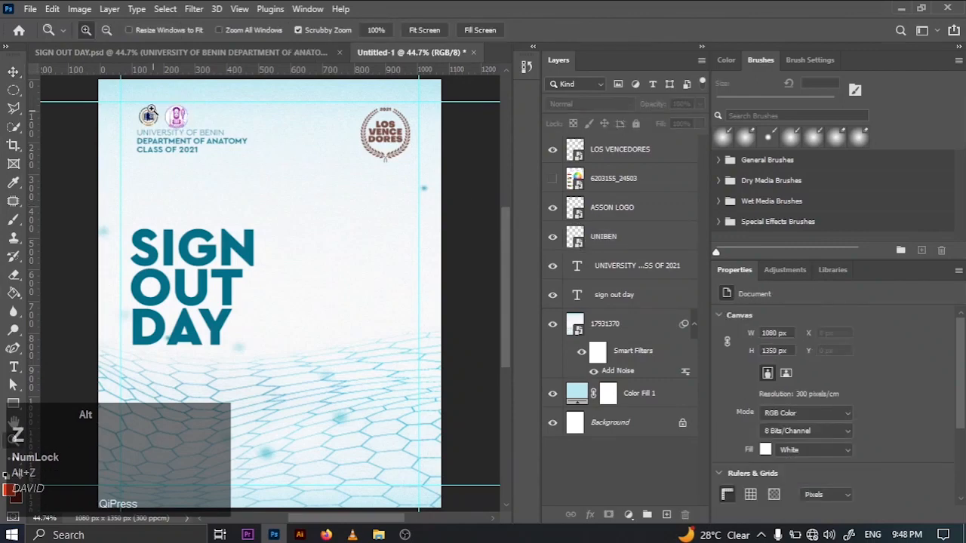
pyautogui.moveTo(118, 97); pyautogui.dragTo(192, 122)
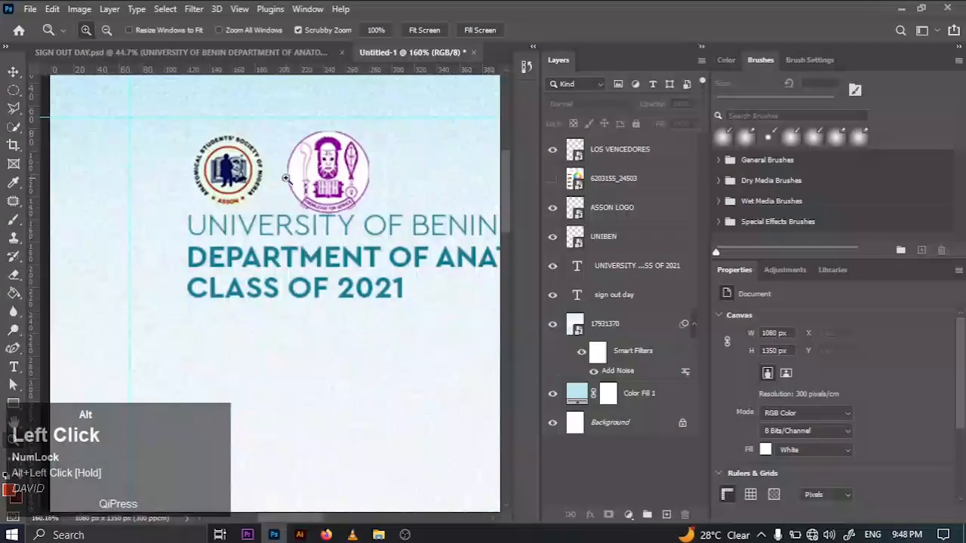
pyautogui.click(13, 71)
pyautogui.click(359, 174)
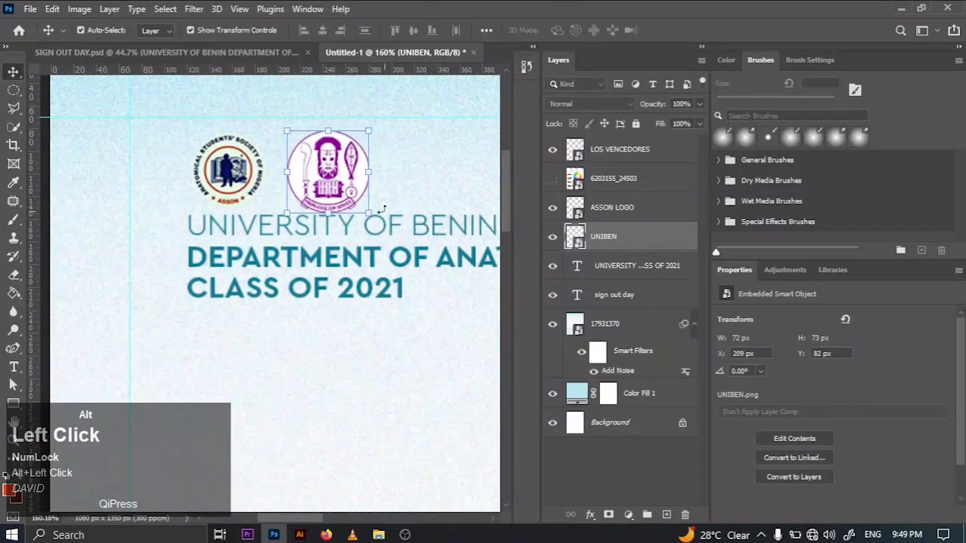
pyautogui.moveTo(372, 218); pyautogui.dragTo(340, 182)
pyautogui.moveTo(290, 141); pyautogui.dragTo(237, 177)
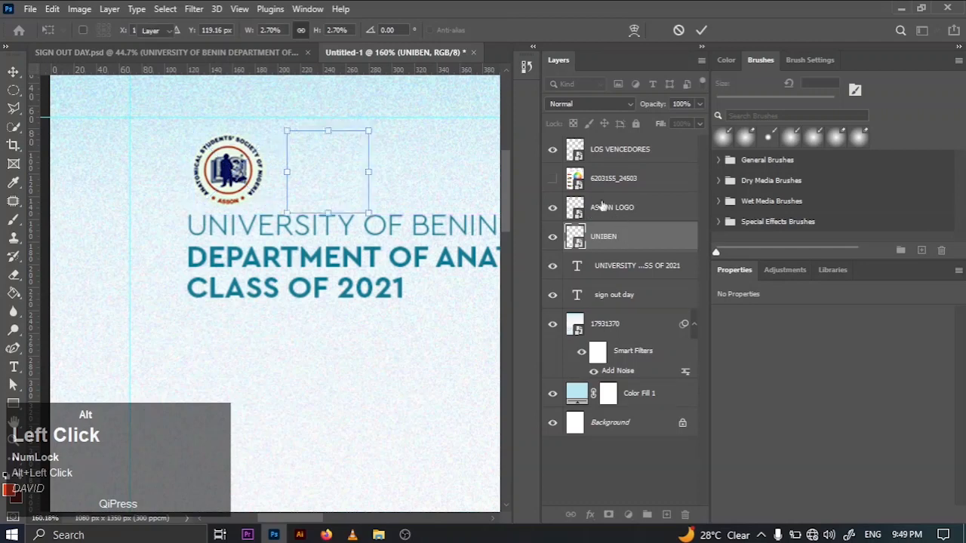
pyautogui.moveTo(613, 237); pyautogui.dragTo(595, 194)
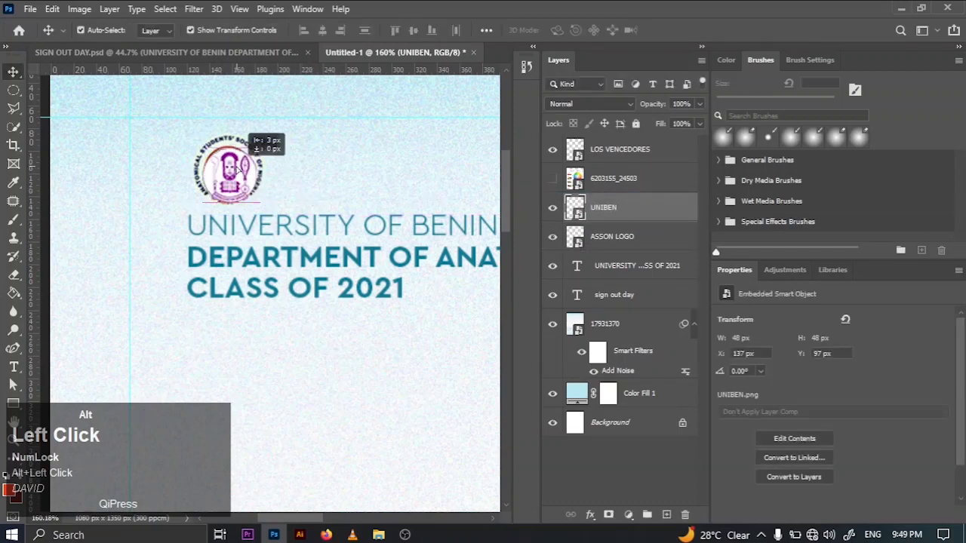
pyautogui.moveTo(237, 169); pyautogui.dragTo(237, 167)
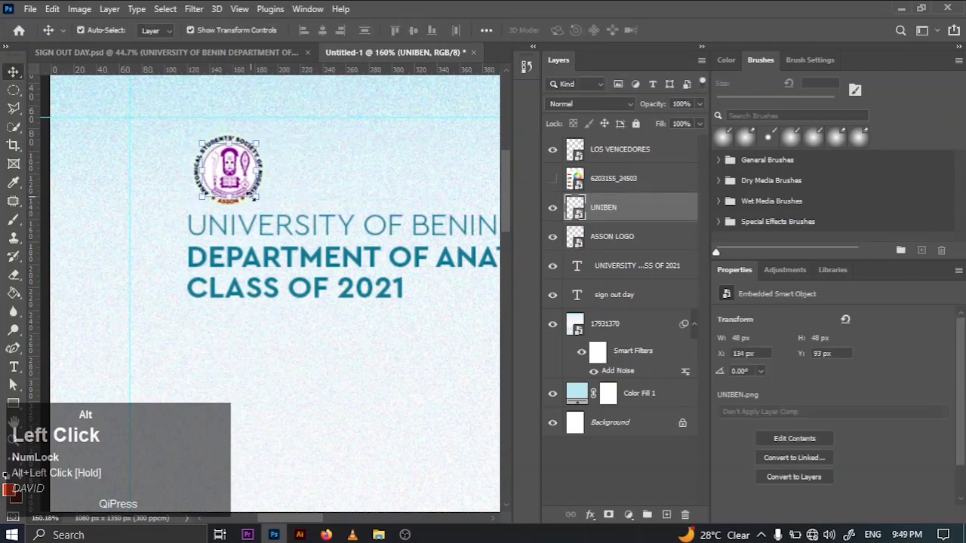
# - Align the UNIBEN logo over the ASSON logo and scale it to 3.4% to match its size
pyautogui.moveTo(256, 198)
pyautogui.mouseDown()
pyautogui.moveTo(300, 219)
pyautogui.moveTo(283, 220)
pyautogui.moveTo(251, 189)
pyautogui.mouseUp()
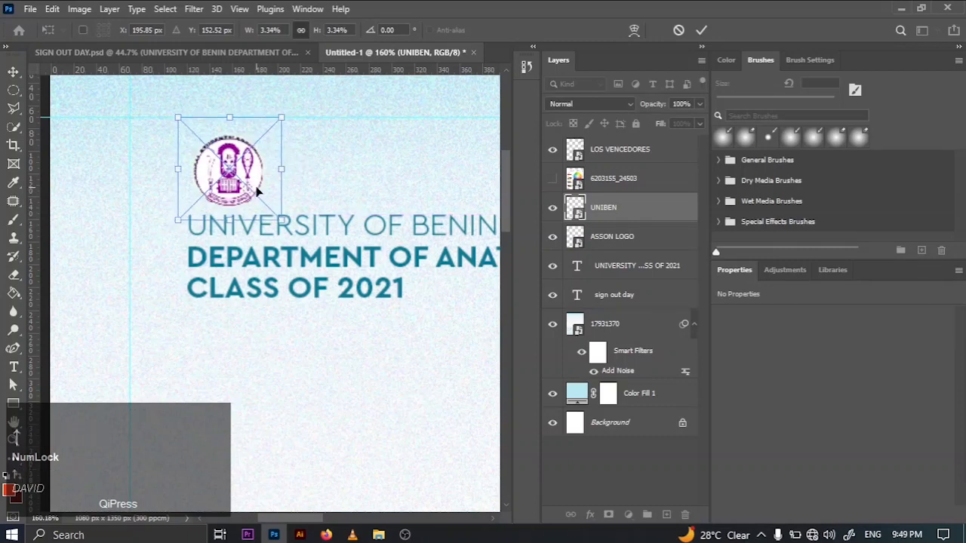
pyautogui.press('Up')
pyautogui.press('Left')
pyautogui.press('Down')
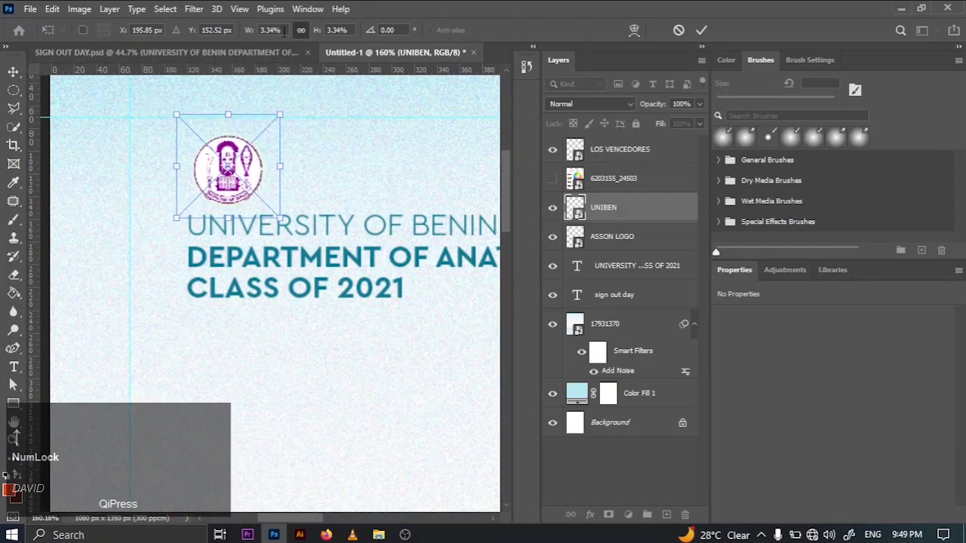
pyautogui.click(266, 31)
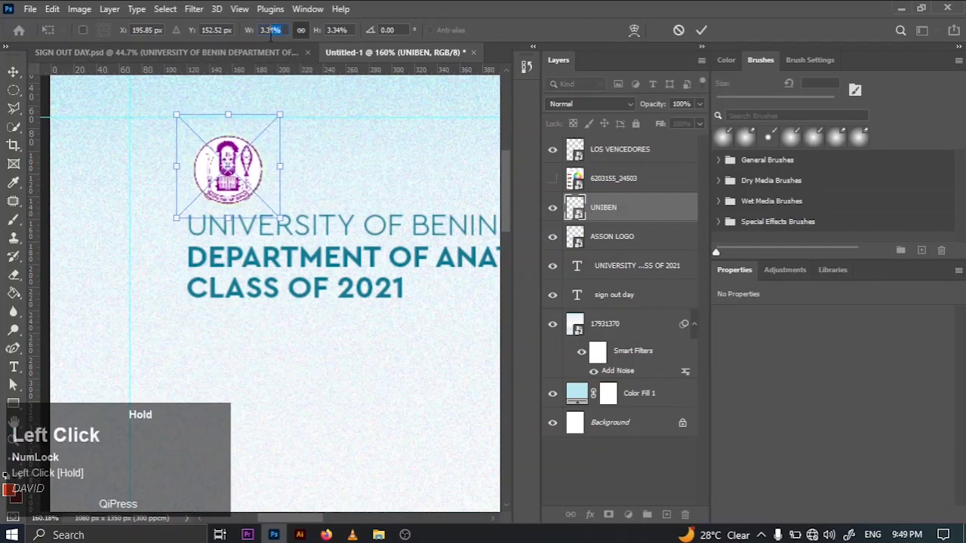
pyautogui.write('3.4')
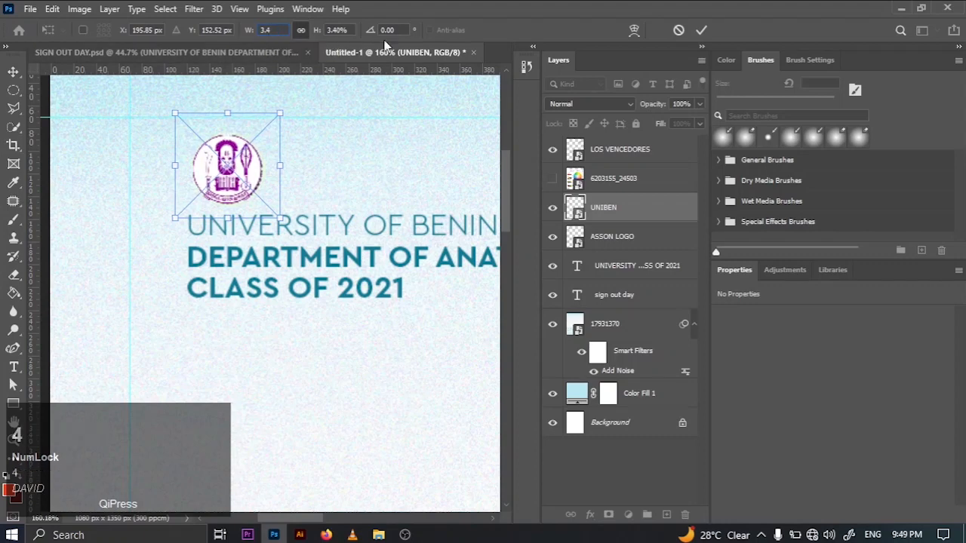
pyautogui.click(701, 31)
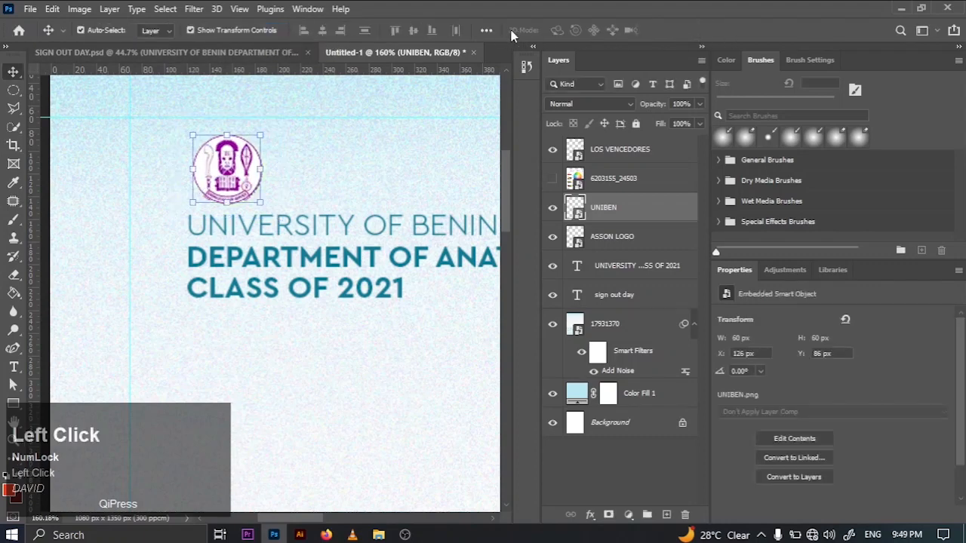
# - Place the ASSON logo at about X 115, Y 85 px and the UNIBEN logo beside it at about X 190, Y 87 px
pyautogui.moveTo(219, 183)
pyautogui.mouseDown()
pyautogui.moveTo(304, 184)
pyautogui.moveTo(211, 180)
pyautogui.mouseUp()
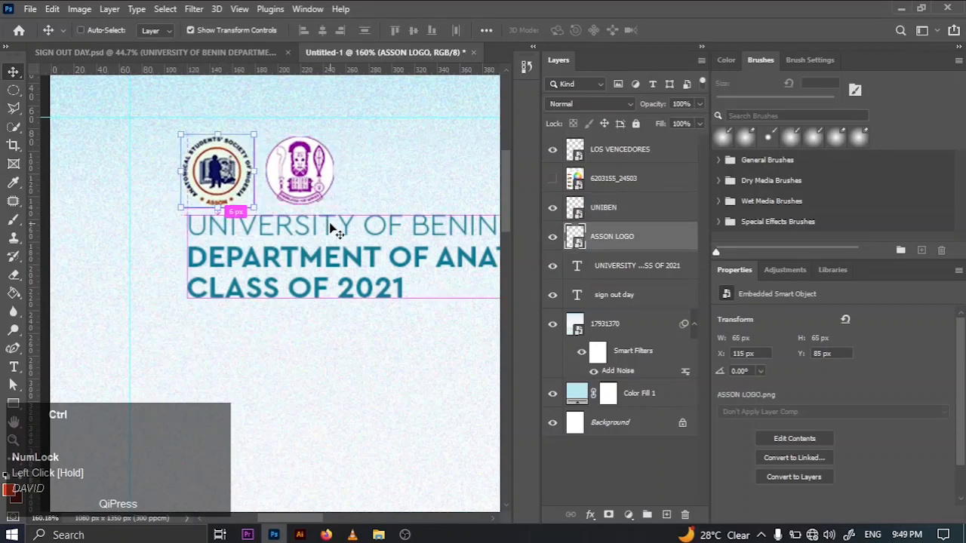
pyautogui.hotkey('ctrl', '0')
pyautogui.click(441, 239)
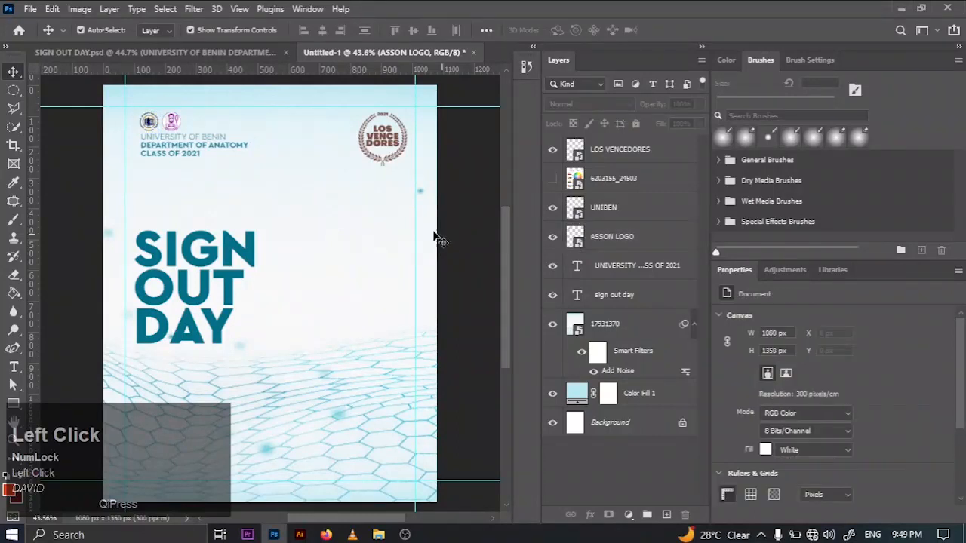
# - Examine the divider line and the date and venue text layers in the finished SIGN OUT DAY.psd design
pyautogui.click(184, 56)
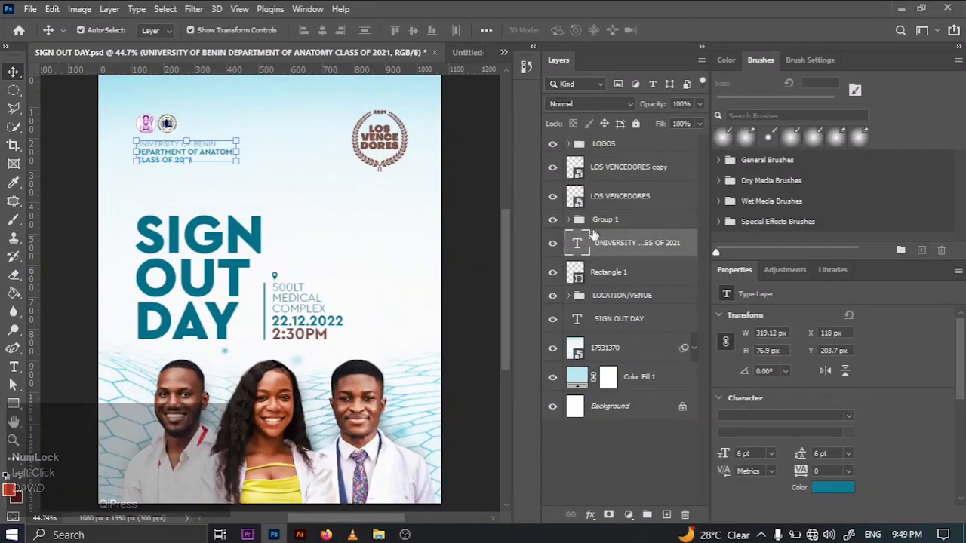
pyautogui.click(554, 275)
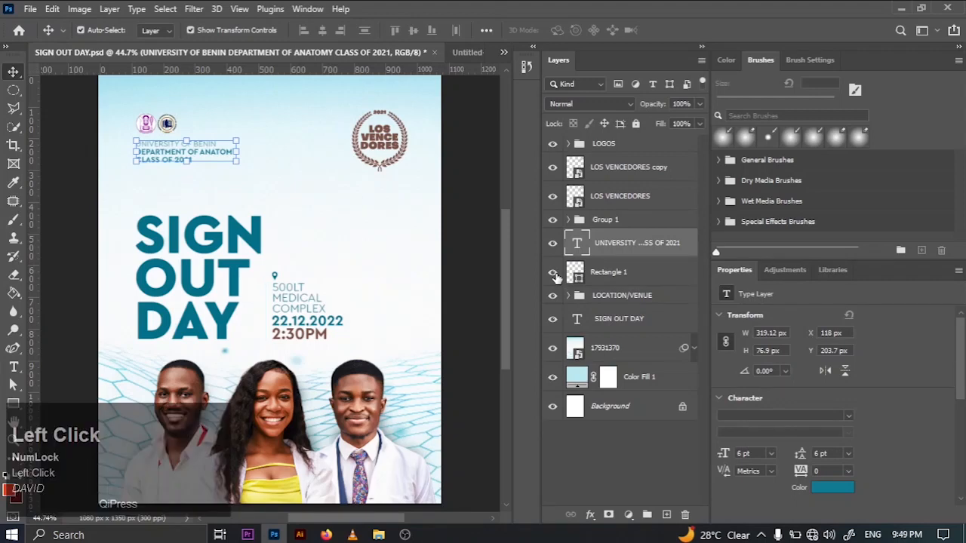
pyautogui.click(554, 275)
pyautogui.click(280, 333)
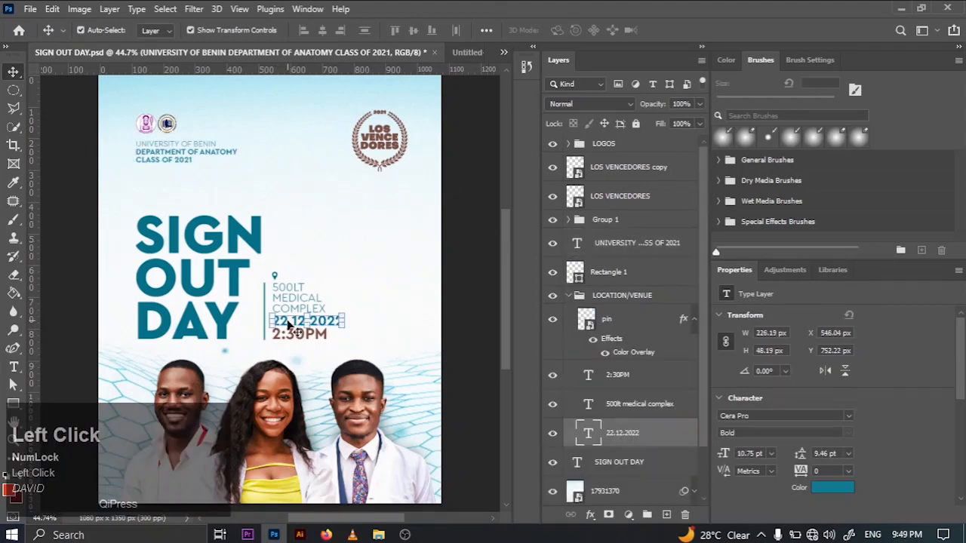
pyautogui.click(462, 305)
pyautogui.click(297, 302)
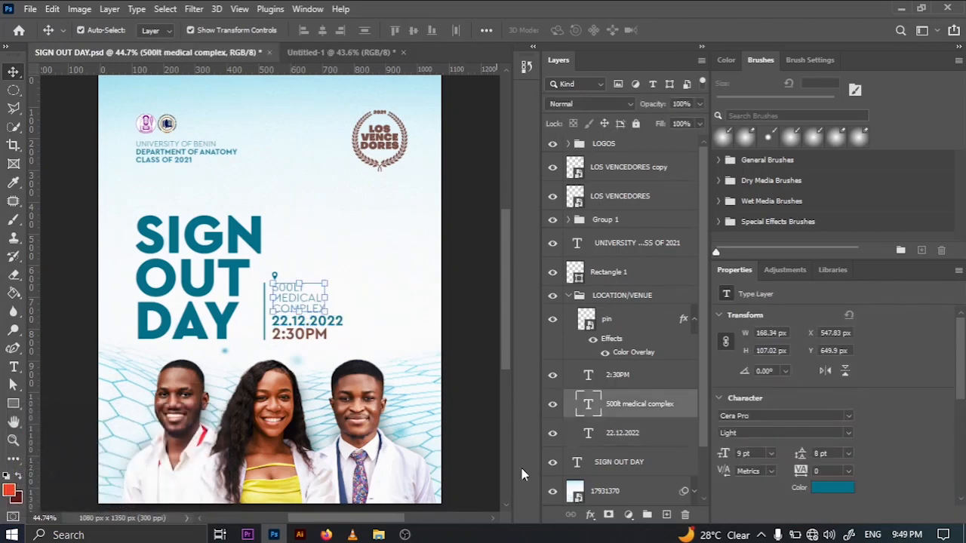
# - Copy the colour code 794f43 from the 2:30PM text in SIGN OUT DAY.psd
pyautogui.click(300, 333)
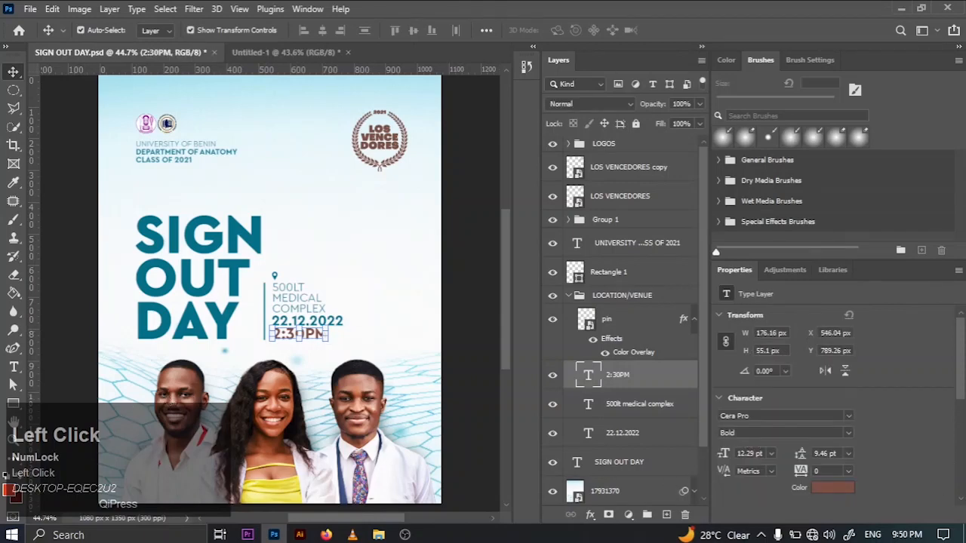
pyautogui.click(837, 487)
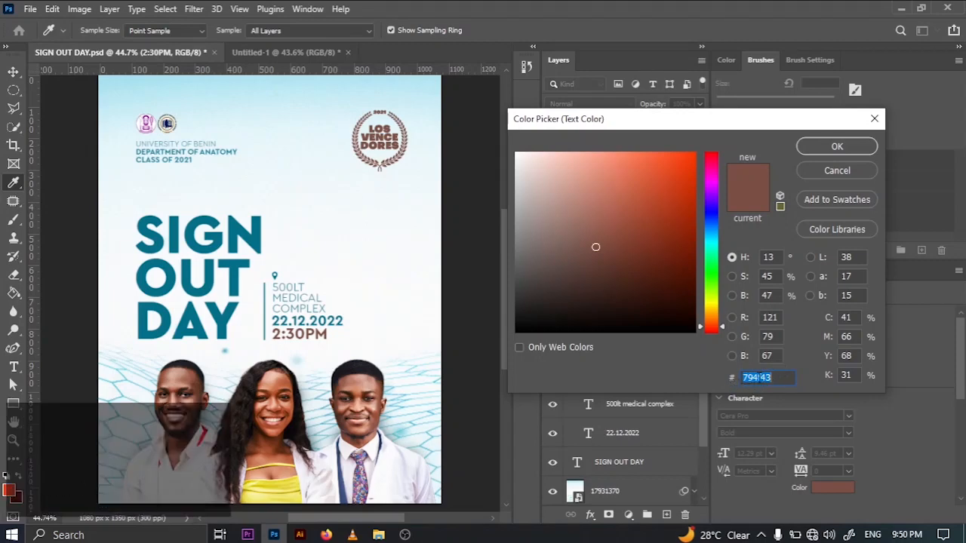
pyautogui.rightClick(749, 377)
pyautogui.click(621, 224)
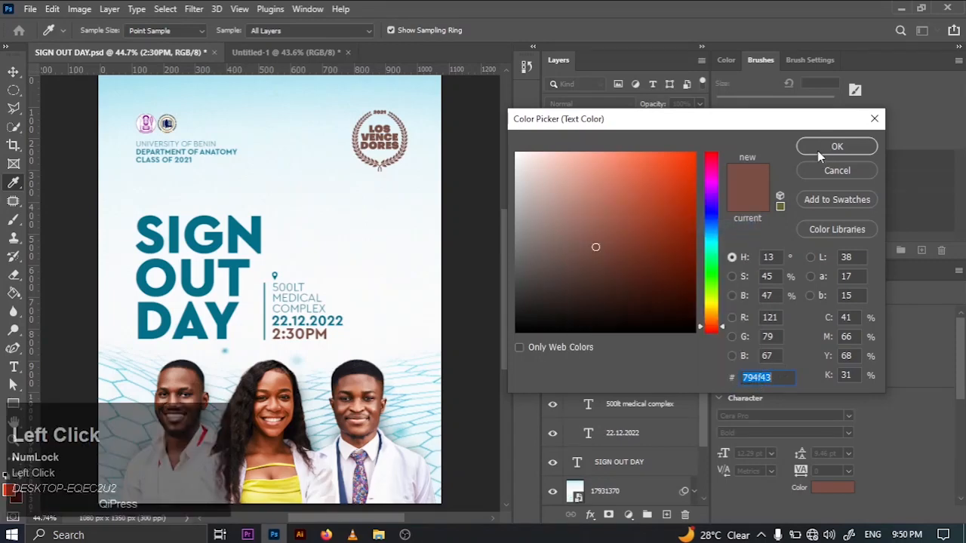
pyautogui.click(819, 149)
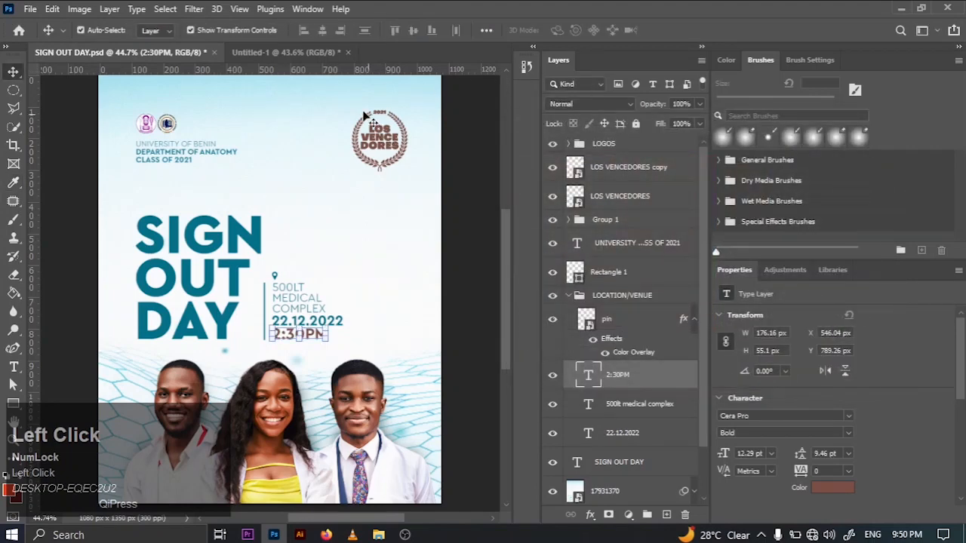
# - In Untitled-1, enlarge the LOS VENCEDORES logo to about 200 × 222 px and position it at about X 799, Y 86 px
pyautogui.click(287, 52)
pyautogui.click(388, 151)
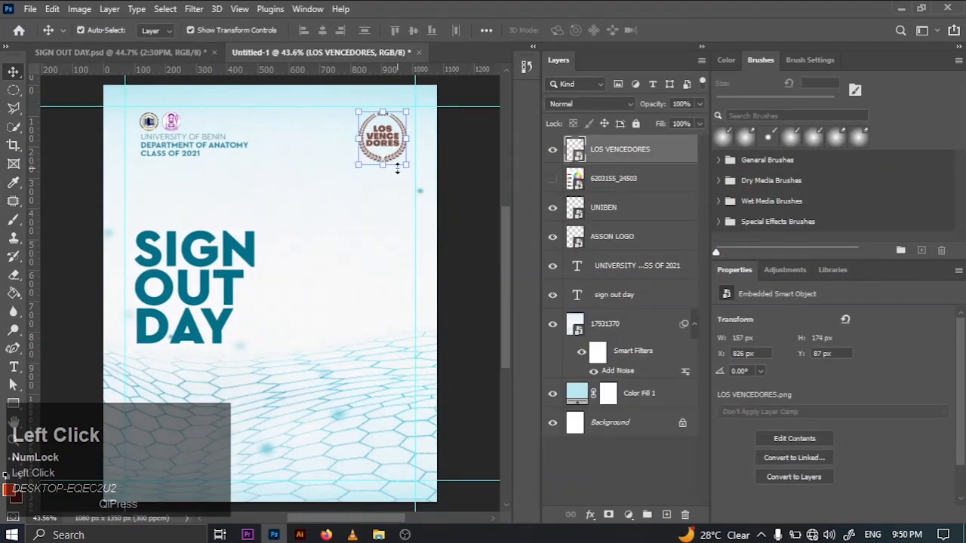
pyautogui.moveTo(412, 169); pyautogui.dragTo(426, 176)
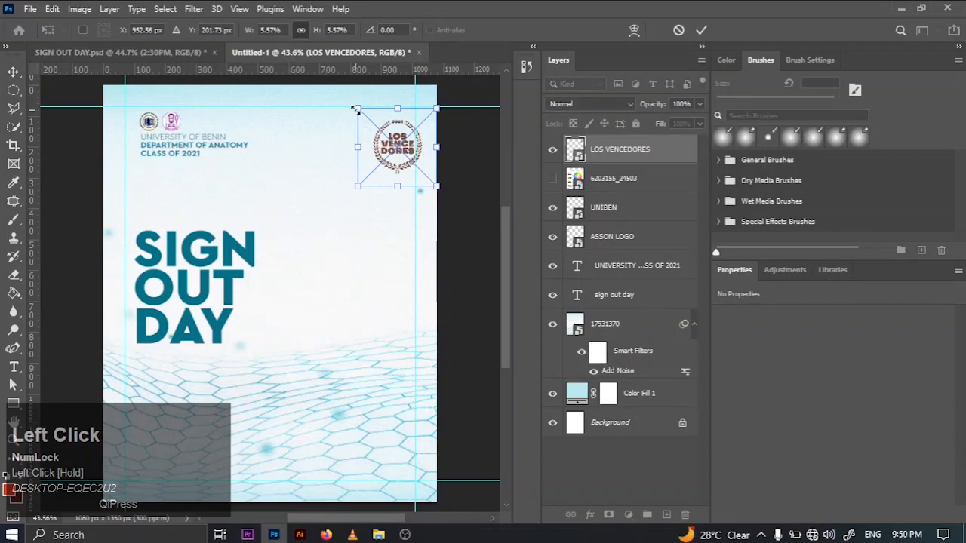
pyautogui.moveTo(355, 109); pyautogui.dragTo(324, 99)
pyautogui.moveTo(382, 134); pyautogui.dragTo(376, 146)
pyautogui.click(704, 32)
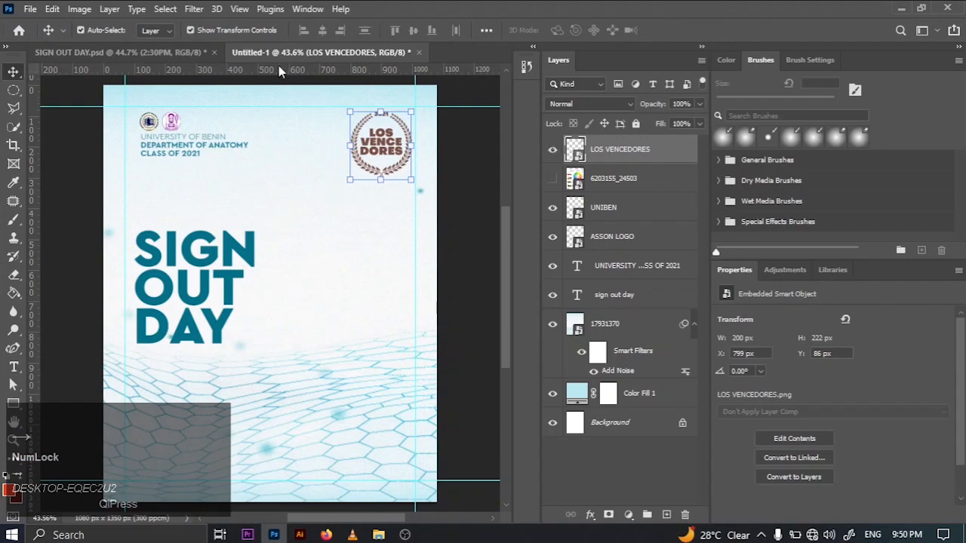
# - Examine the vertical divider rectangle beside the venue details in SIGN OUT DAY.psd
pyautogui.click(158, 59)
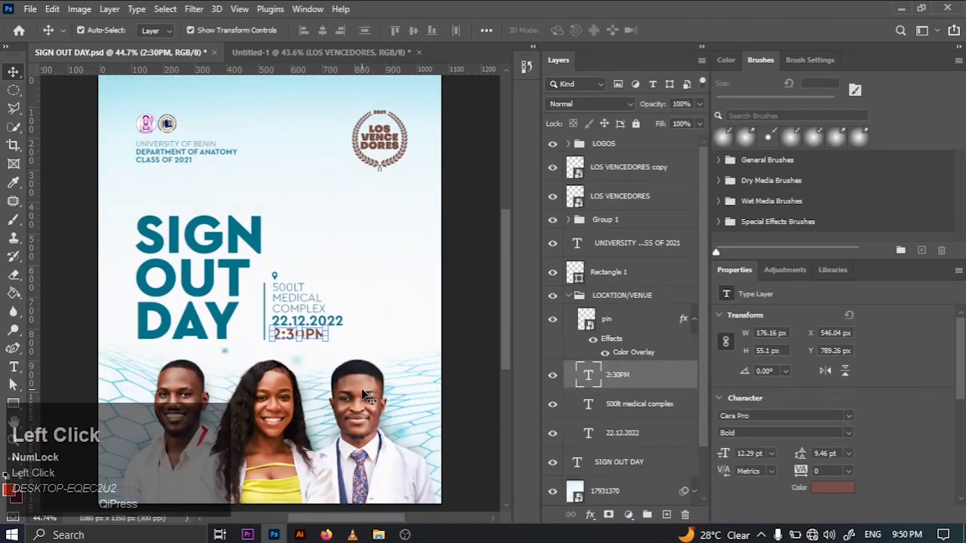
pyautogui.click(425, 301)
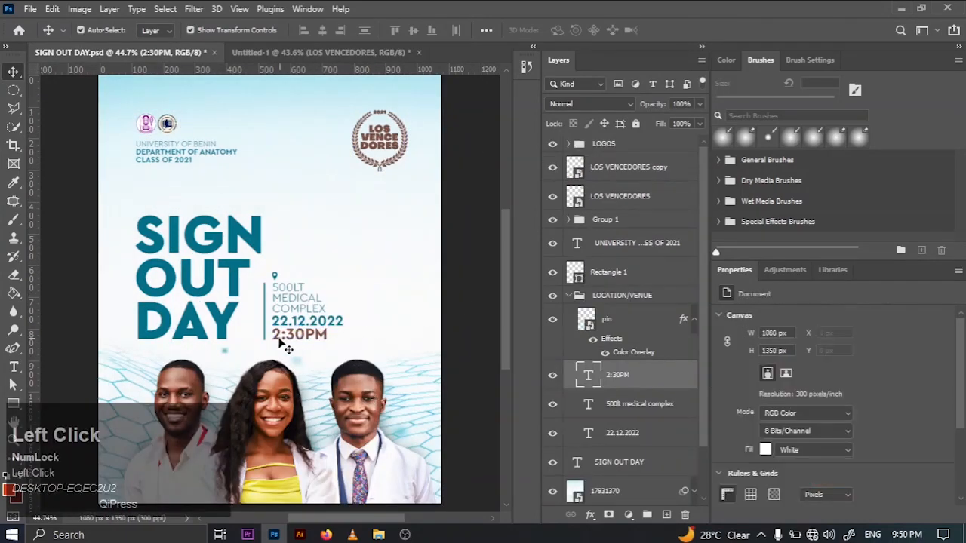
pyautogui.click(267, 316)
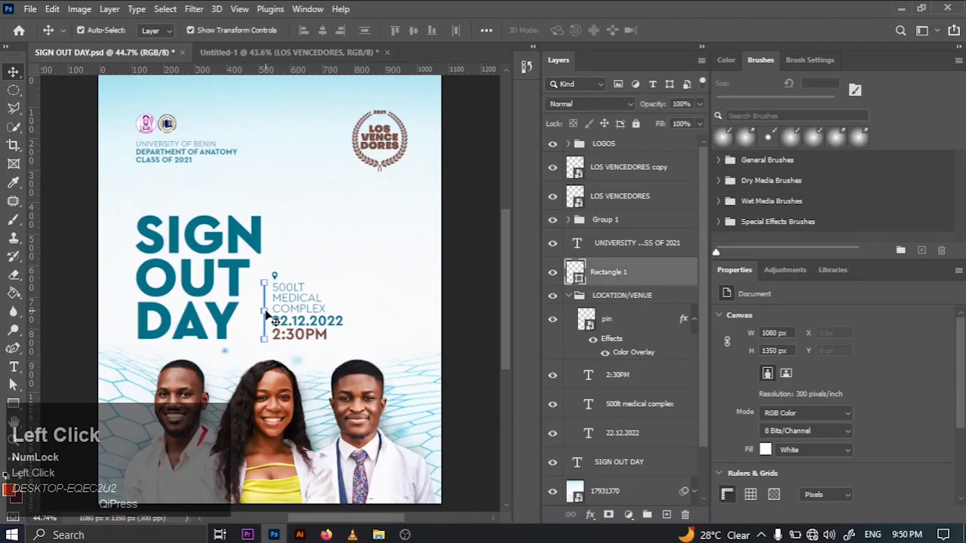
# - Delete the hidden 6203155_24503 layer from the Untitled-1 flyer
pyautogui.click(312, 53)
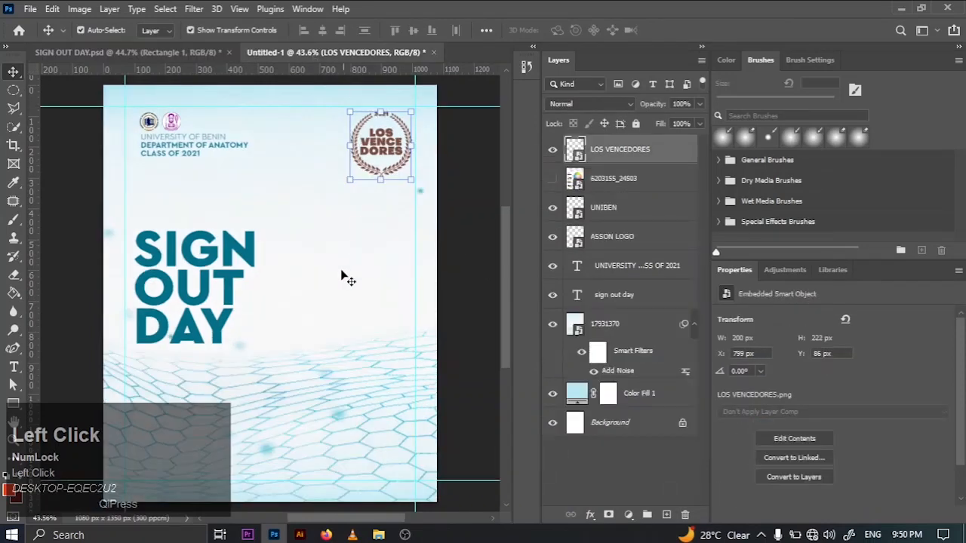
pyautogui.click(608, 178)
pyautogui.press('Delete')
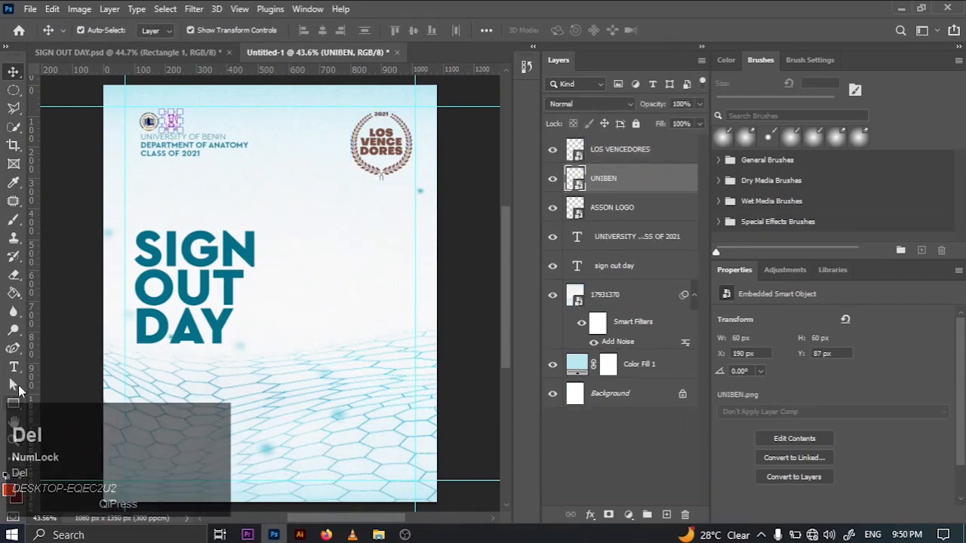
# - Add a Lorem Ipsum placeholder text beside SIGN OUT DAY in Cera Pro Bold and set its size to 6 pt
pyautogui.click(14, 368)
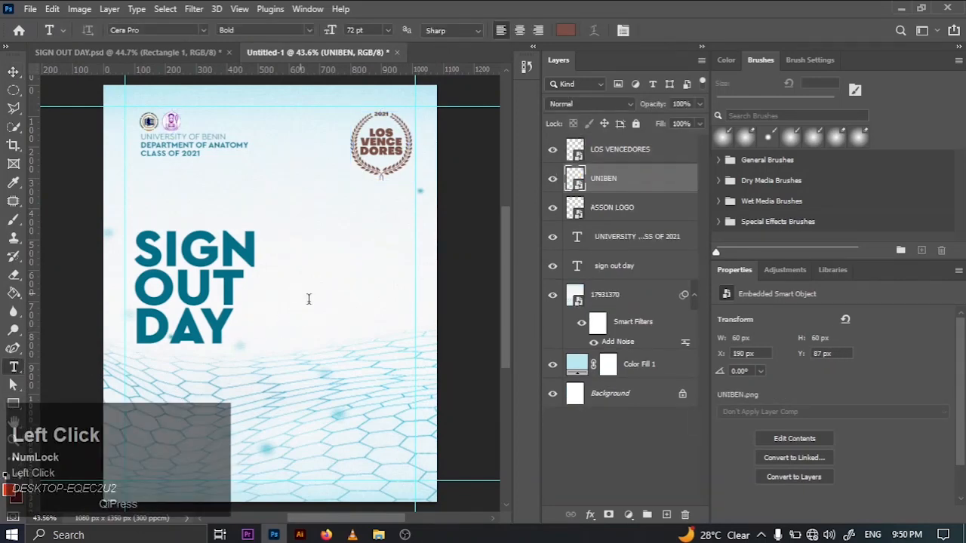
pyautogui.click(308, 300)
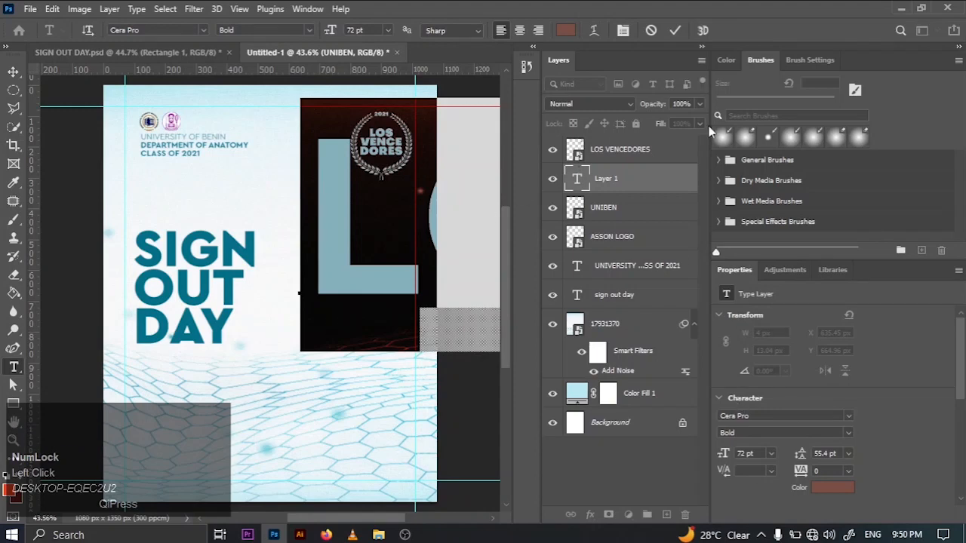
pyautogui.click(676, 31)
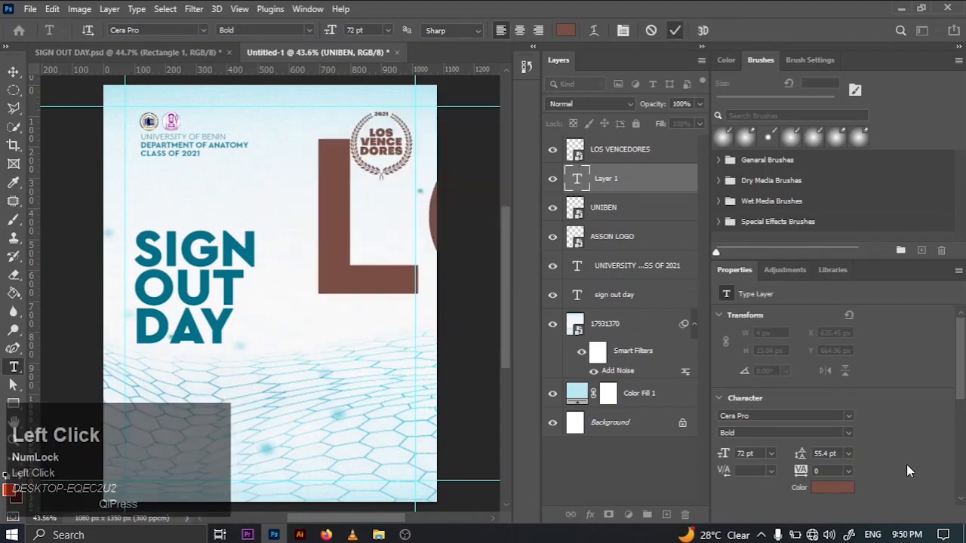
pyautogui.click(770, 455)
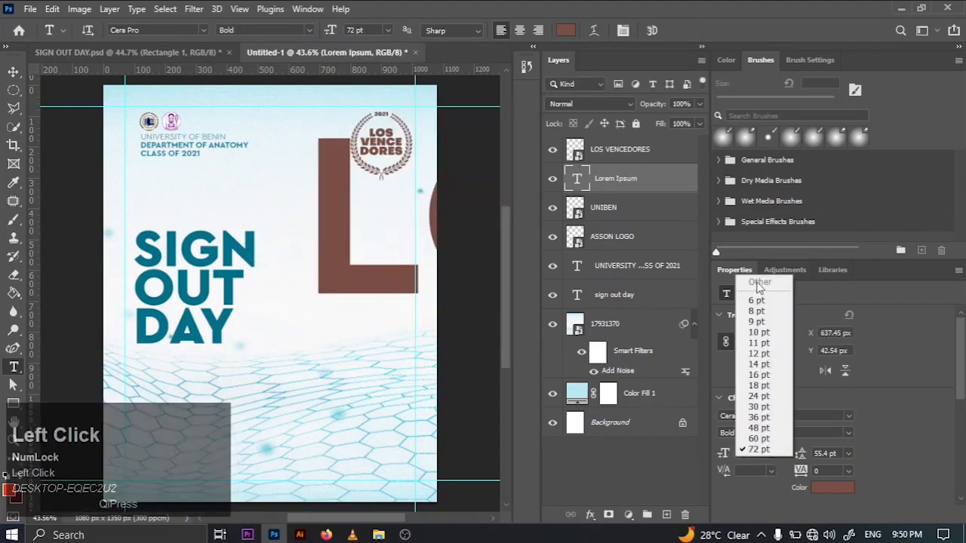
pyautogui.click(759, 332)
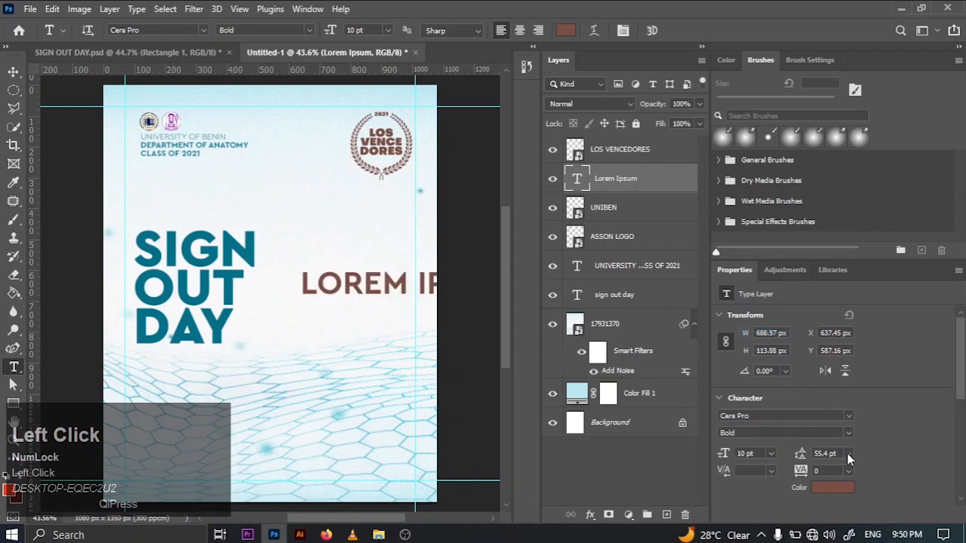
pyautogui.click(771, 453)
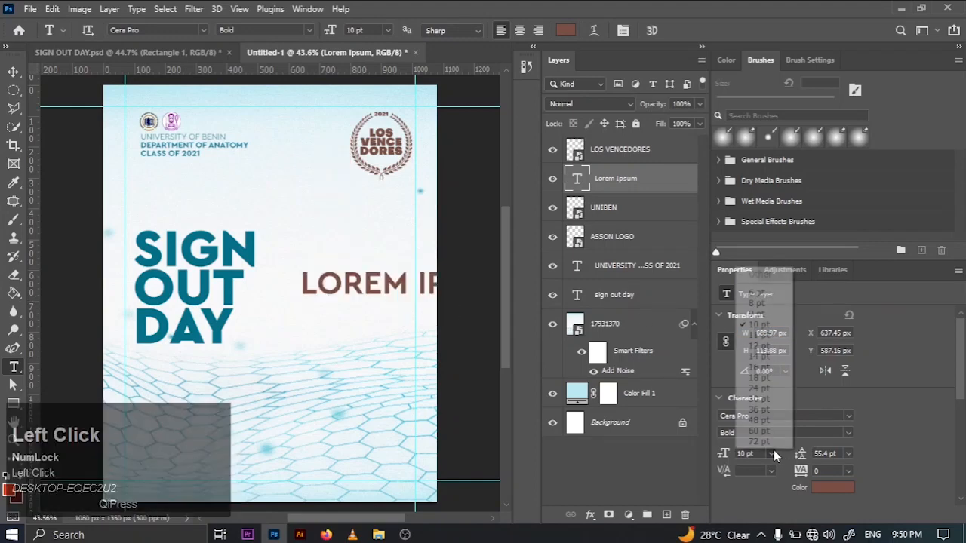
pyautogui.click(768, 303)
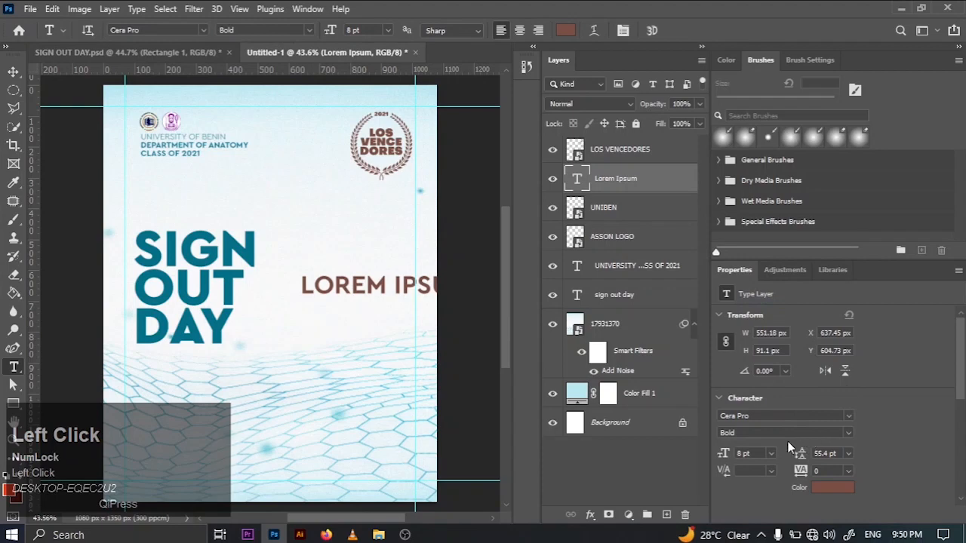
pyautogui.click(772, 454)
pyautogui.click(759, 294)
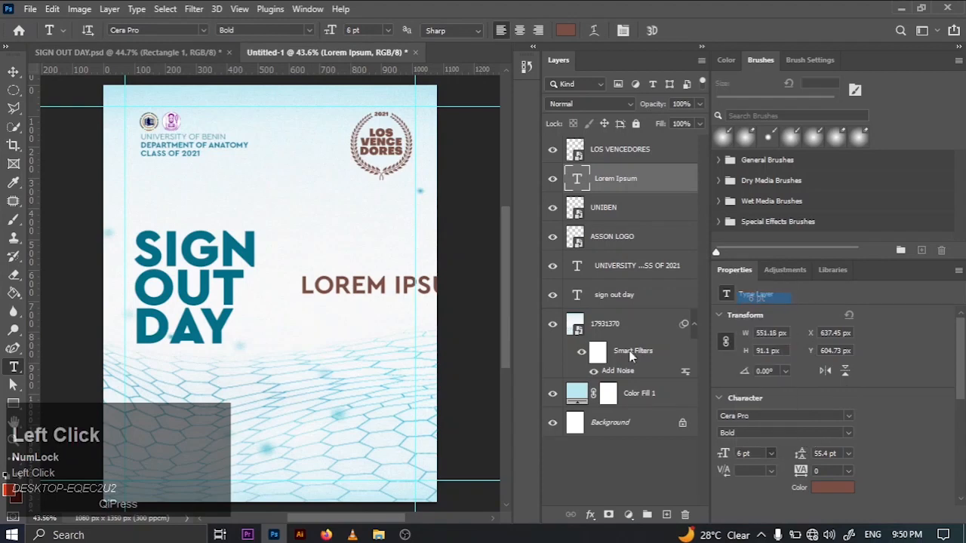
# - Scale the Lorem Ipsum text to about 62% and move it closer to the SIGN OUT DAY title
pyautogui.click(13, 73)
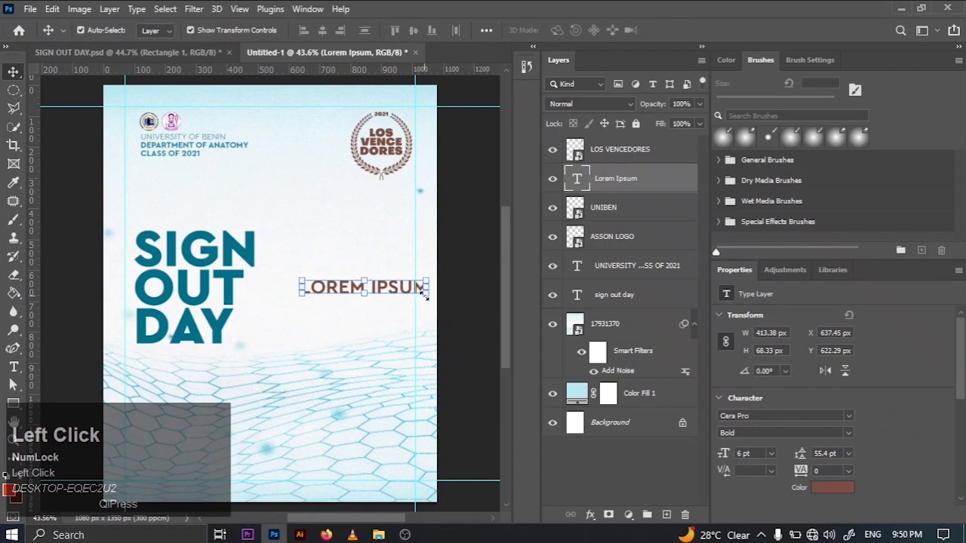
pyautogui.moveTo(424, 295); pyautogui.dragTo(349, 299)
pyautogui.click(14, 367)
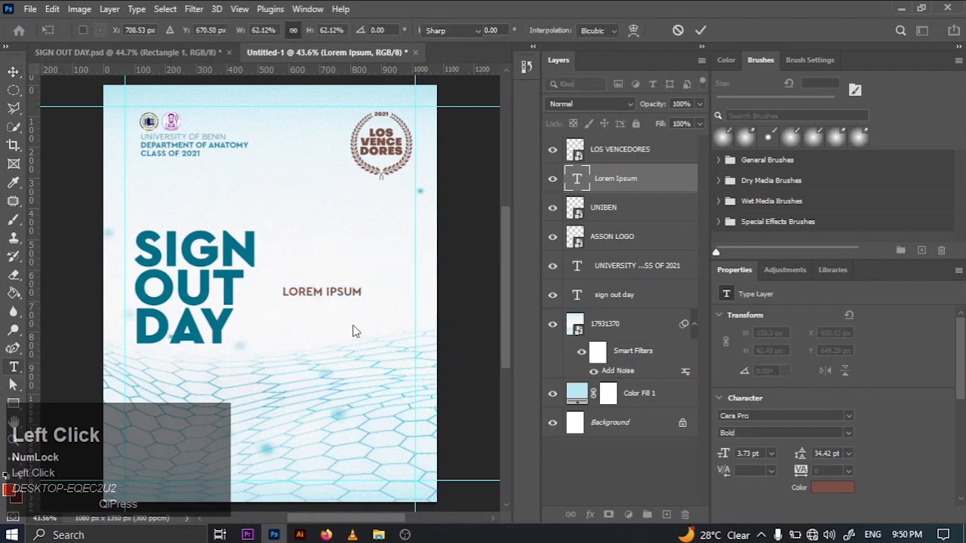
# - Replace the Lorem Ipsum placeholder text with 500 LT and begin a second line with M
pyautogui.click(284, 293)
pyautogui.hotkey('ctrl', 'a')
pyautogui.press('BackSpace')
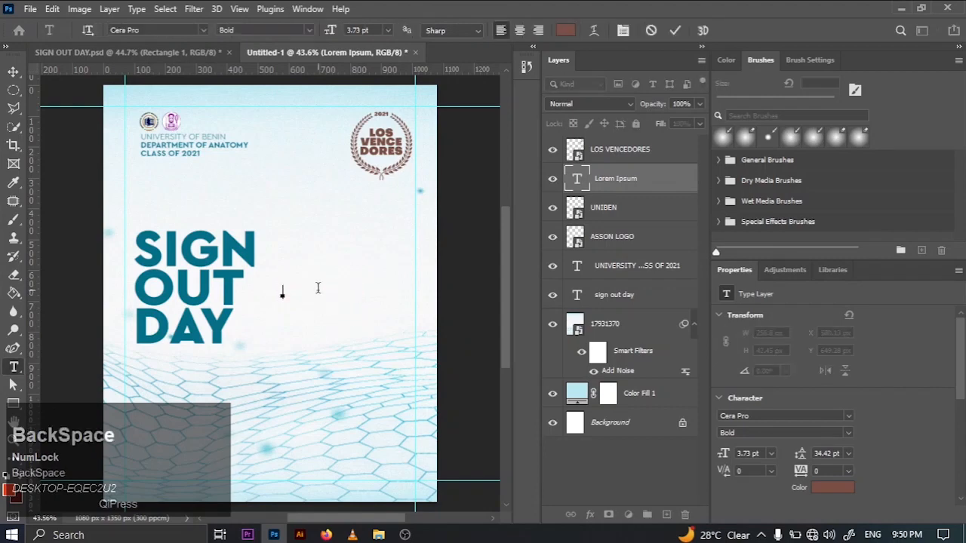
pyautogui.hotkey('ctrl', 'v')
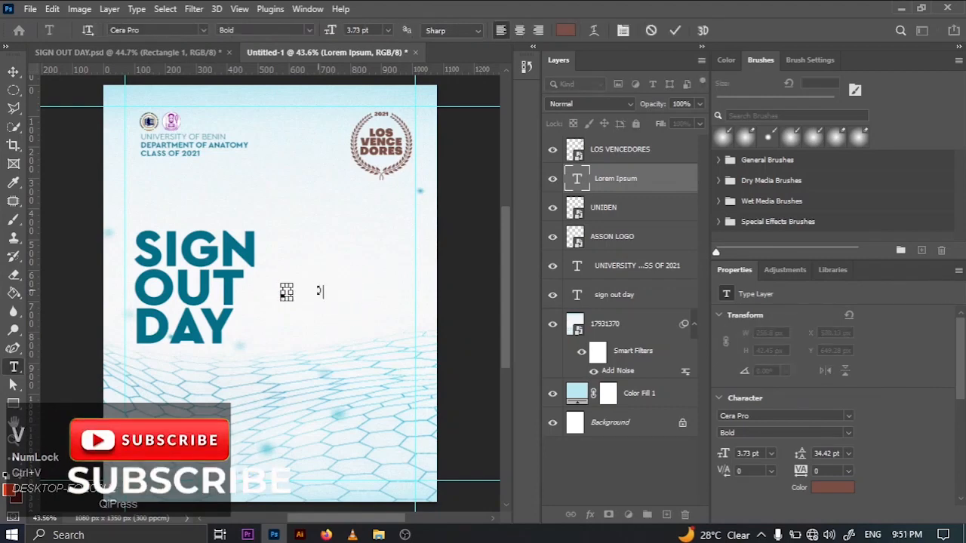
pyautogui.hotkey('ctrl', 'z')
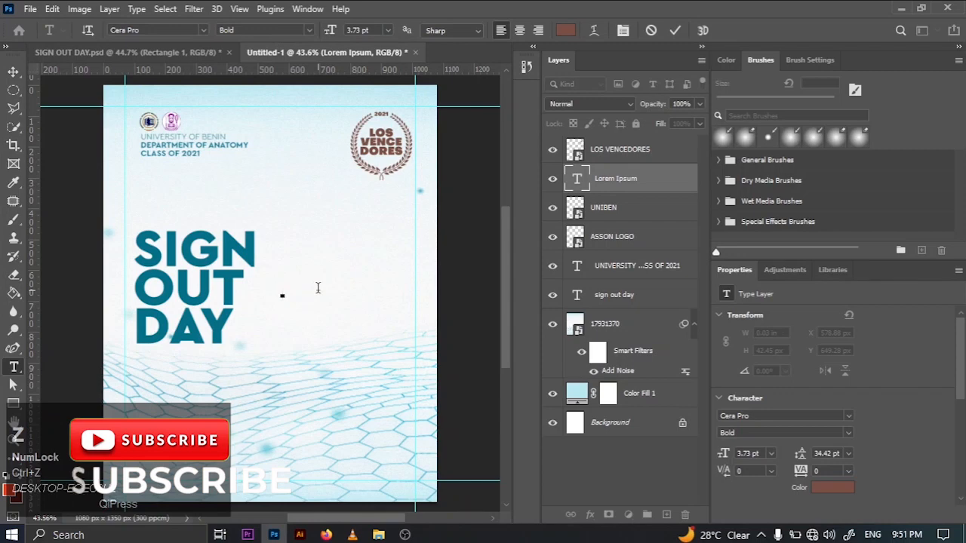
pyautogui.write('500 ')
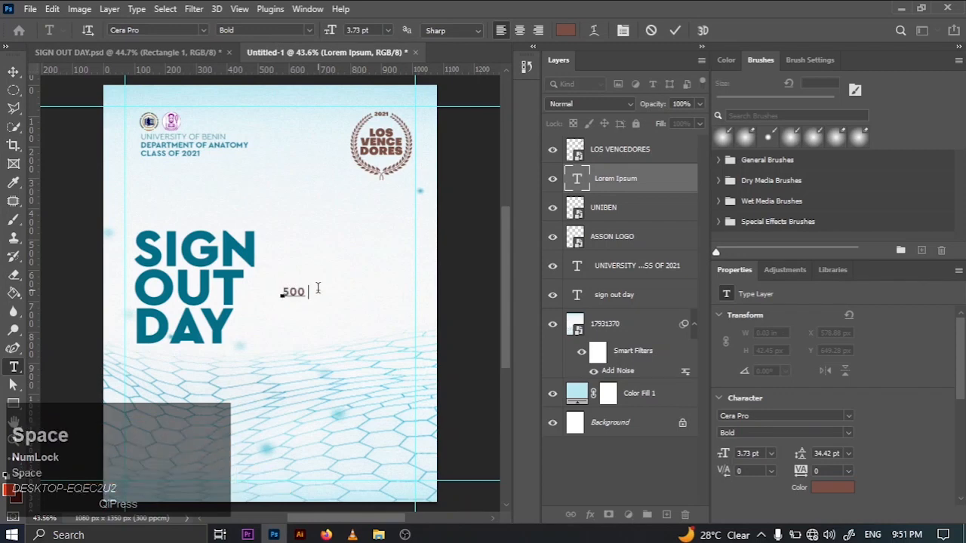
pyautogui.write('LT')
pyautogui.press('Return')
pyautogui.write('M')
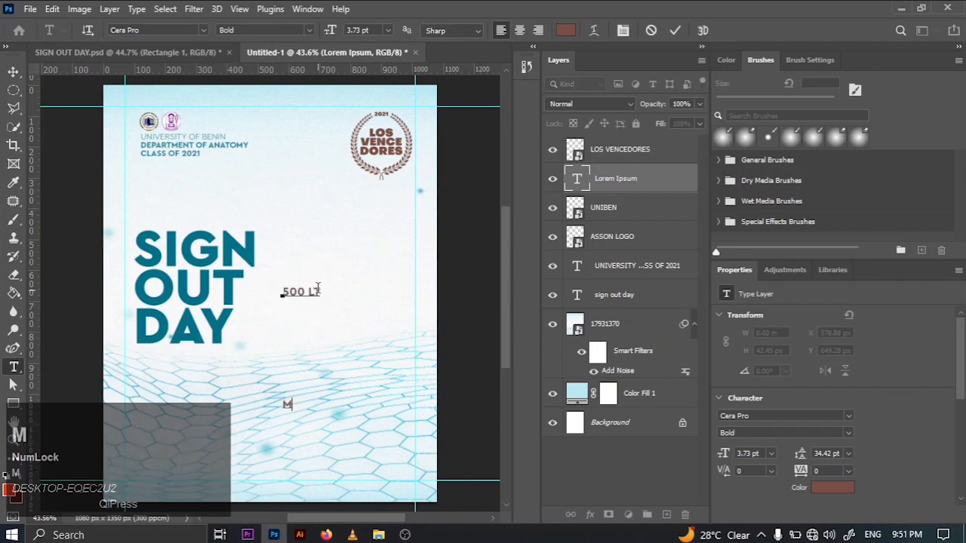
# - Set the leading of the whole 500 LT venue text to 4 pt
pyautogui.hotkey('ctrl', 'a')
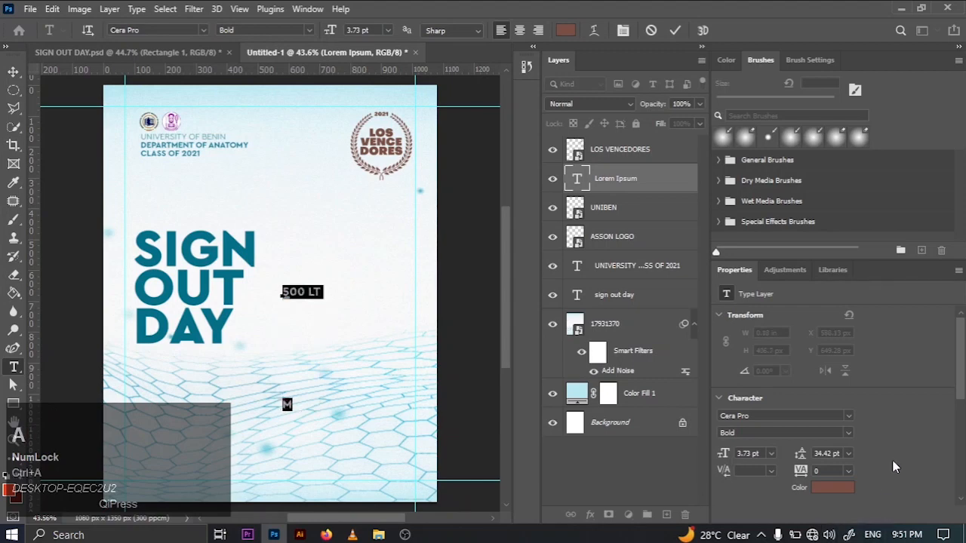
pyautogui.click(838, 453)
pyautogui.hotkey('ctrl', 'a')
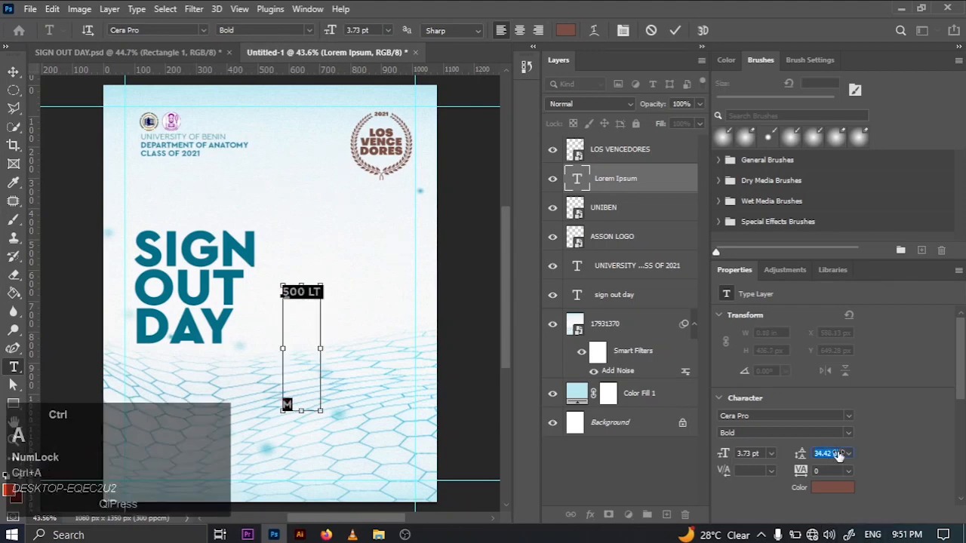
pyautogui.press('BackSpace')
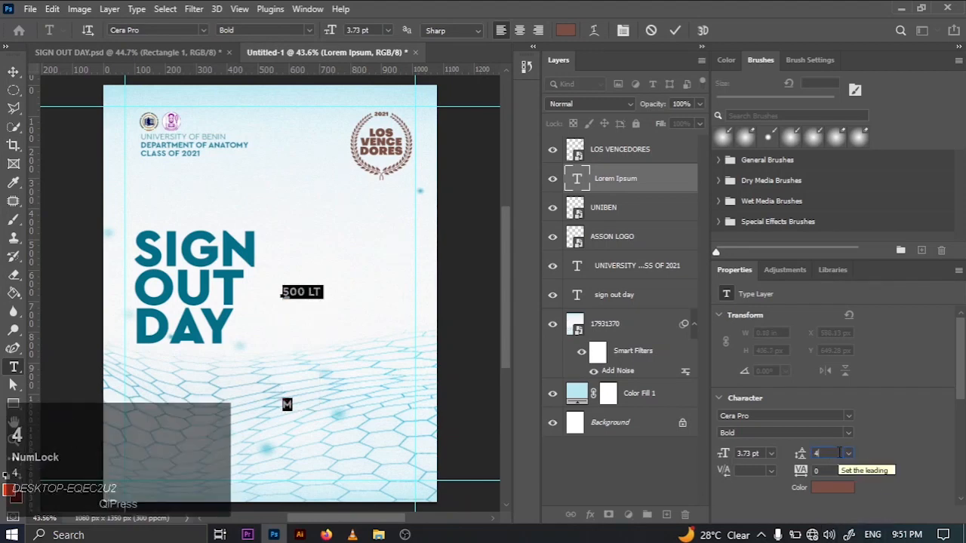
pyautogui.write('4')
pyautogui.press('Return')
# - Complete the venue text with MEDICAL and COMPLEX on separate lines below 500 LT
pyautogui.click(287, 303)
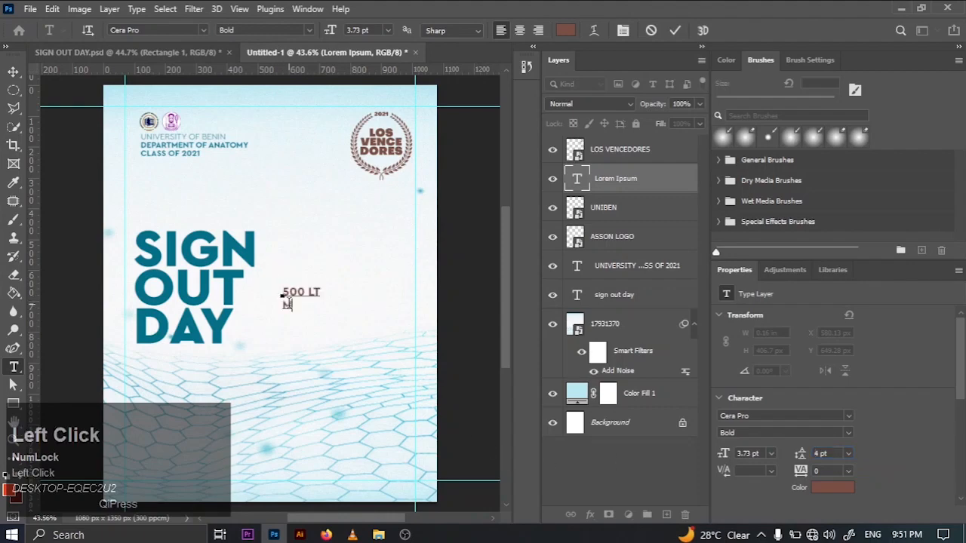
pyautogui.write('EDI')
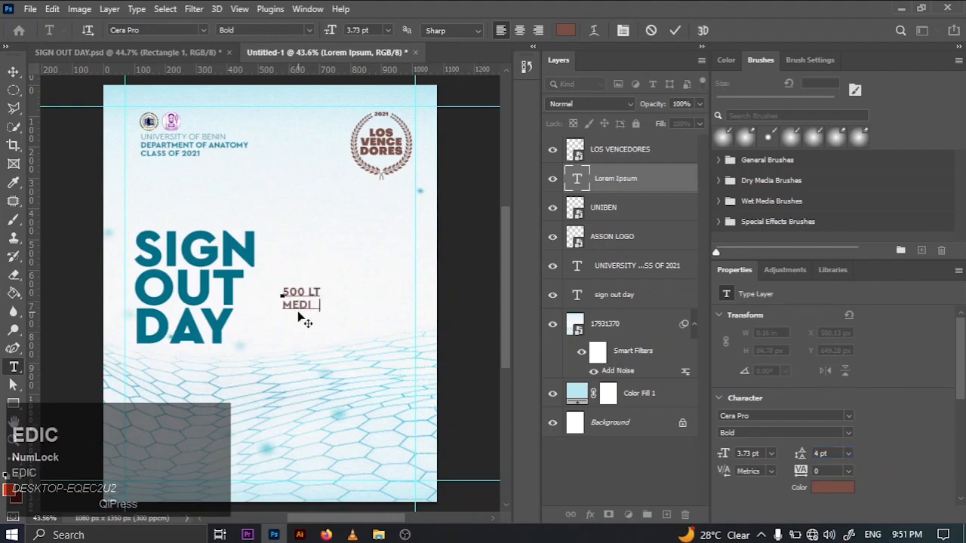
pyautogui.write('CAL COM')
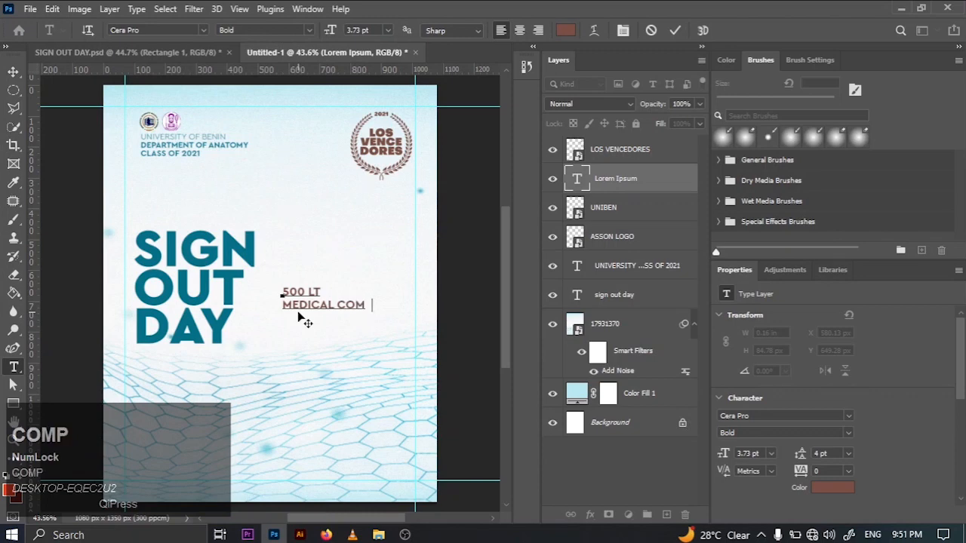
pyautogui.write('PLE')
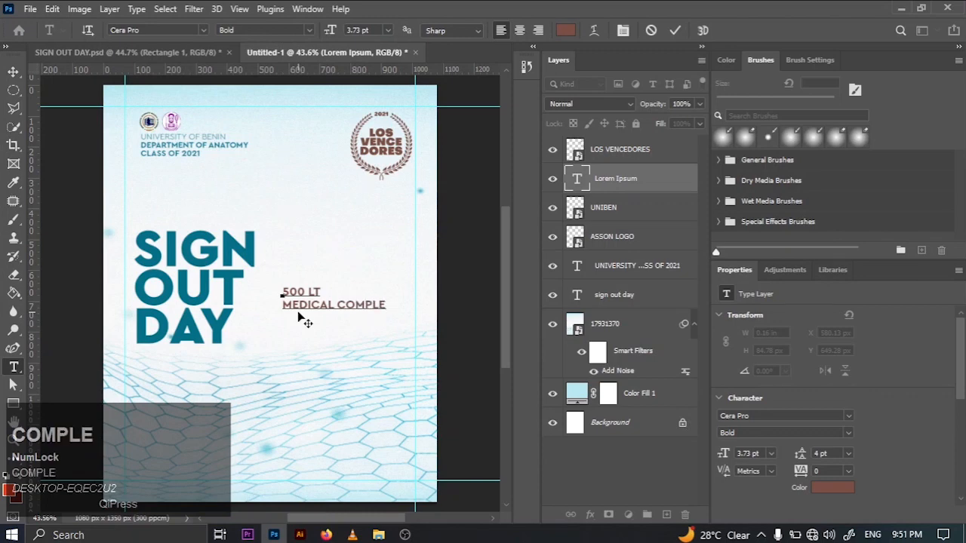
pyautogui.write('X')
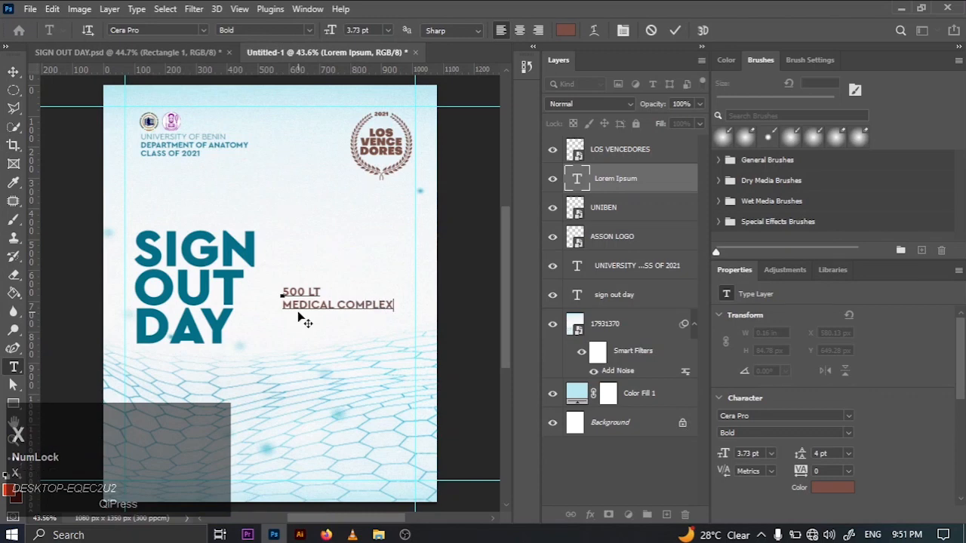
pyautogui.click(339, 305)
pyautogui.press('Return')
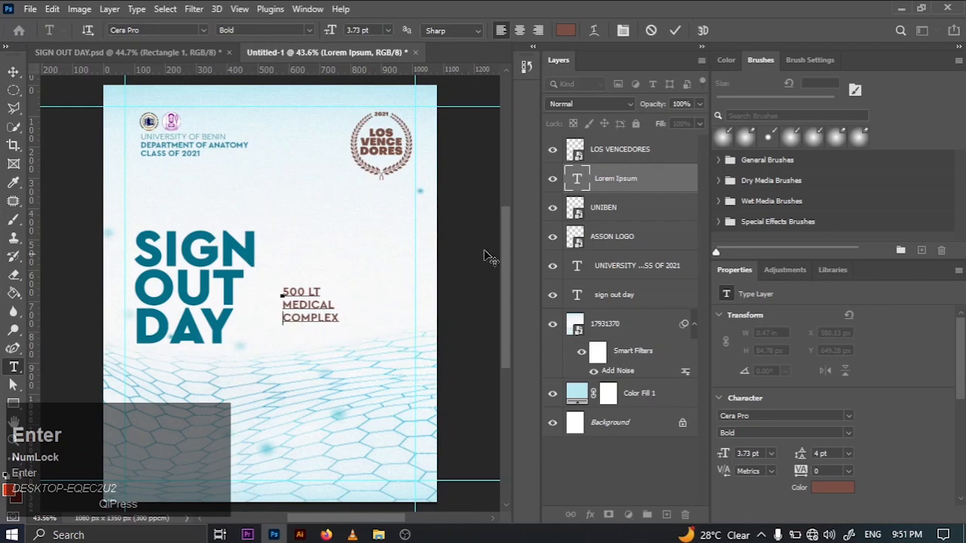
pyautogui.click(675, 30)
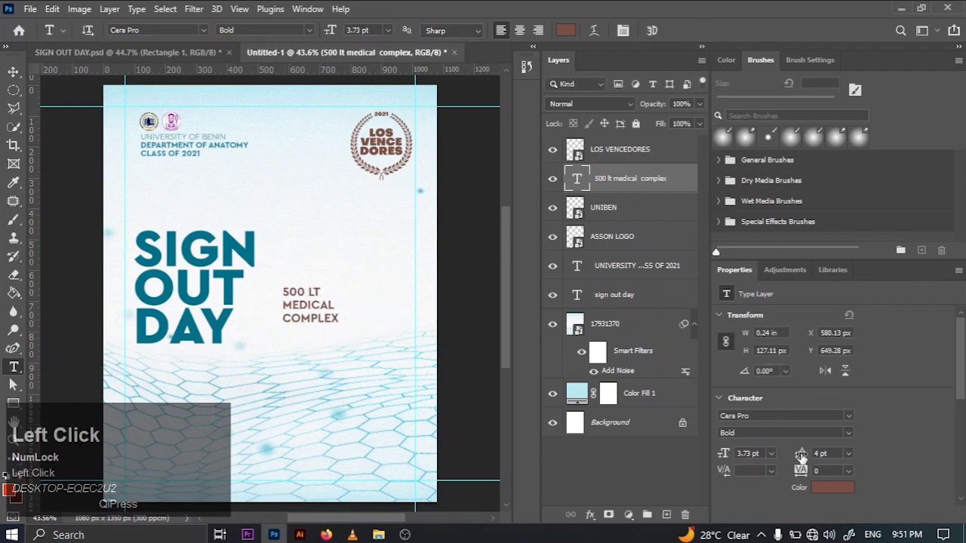
# - Recolor the 500 LT MEDICAL COMPLEX text to teal 047087, sampled from the SIGN OUT DAY title
pyautogui.click(833, 488)
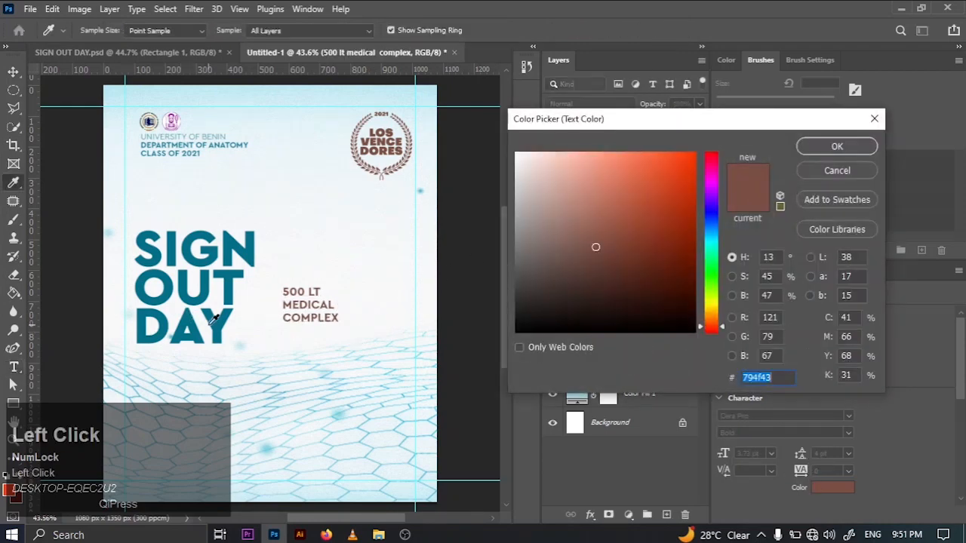
pyautogui.click(219, 323)
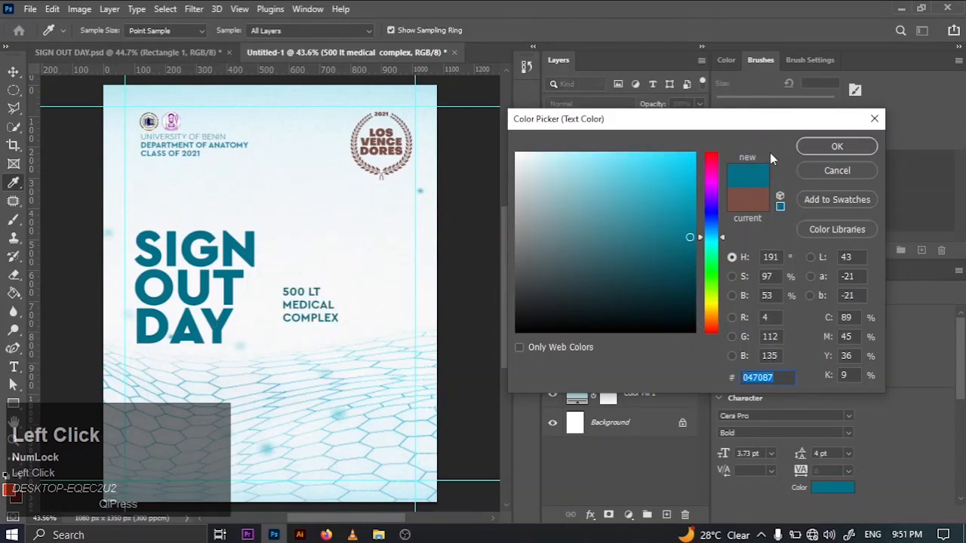
pyautogui.click(830, 148)
# - Set the venue text's leading to 3.73 pt and change its Cera Pro weight to Light
pyautogui.click(839, 451)
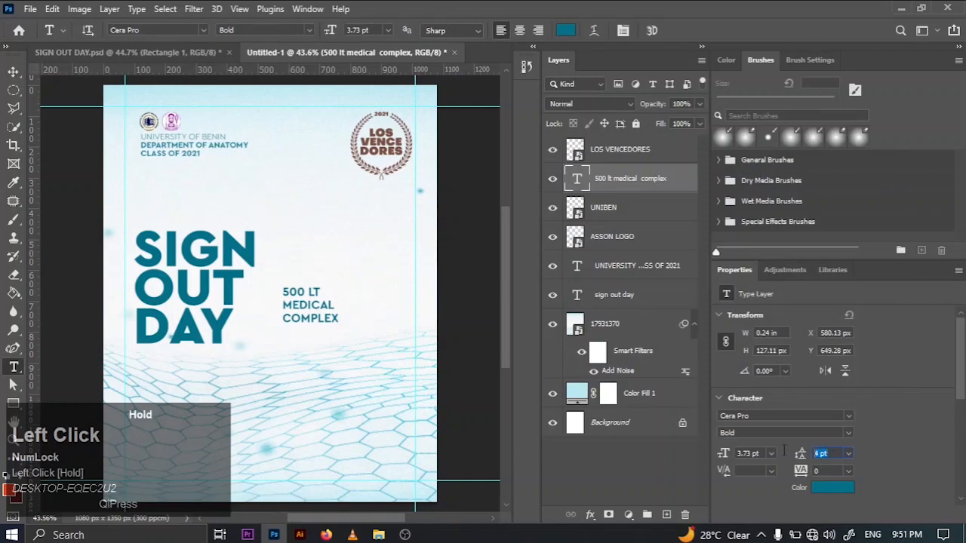
pyautogui.write('3.')
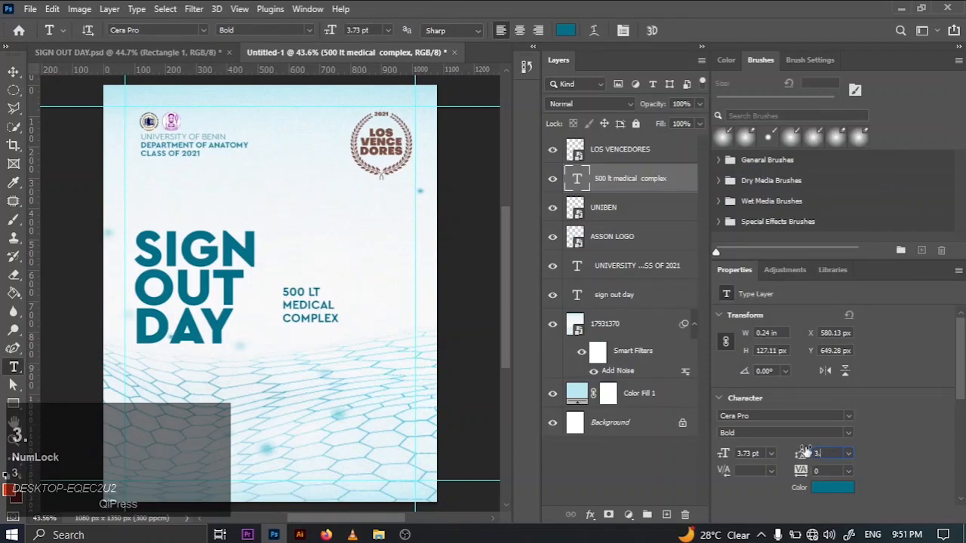
pyautogui.write('73')
pyautogui.press('Return')
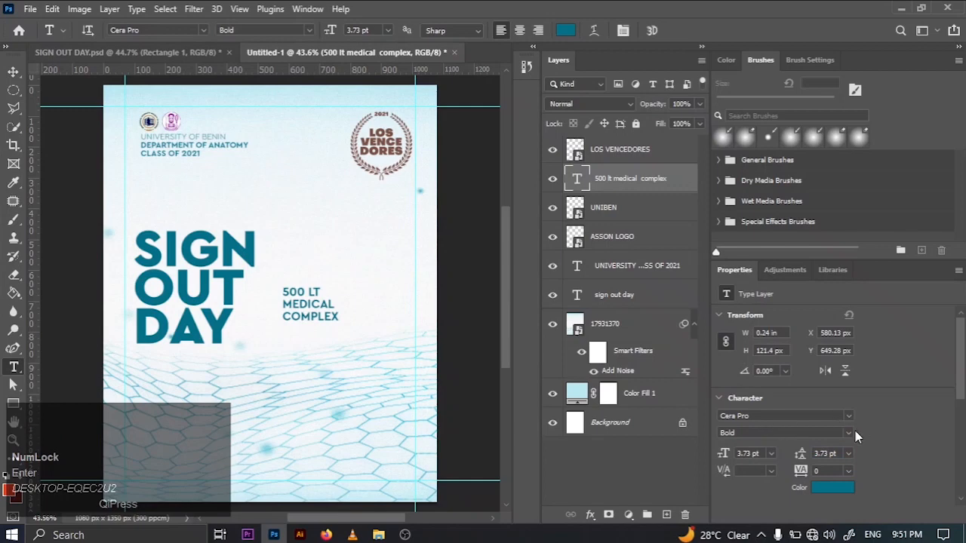
pyautogui.click(855, 431)
pyautogui.click(798, 447)
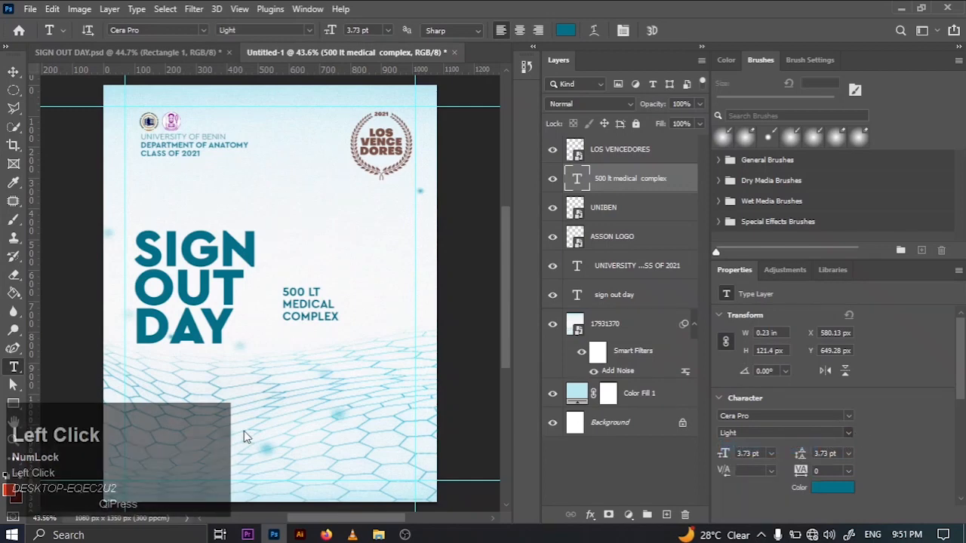
# - Check the layout in SIGN OUT DAY.psd and duplicate the Untitled-1 venue text directly beneath the original
pyautogui.click(141, 50)
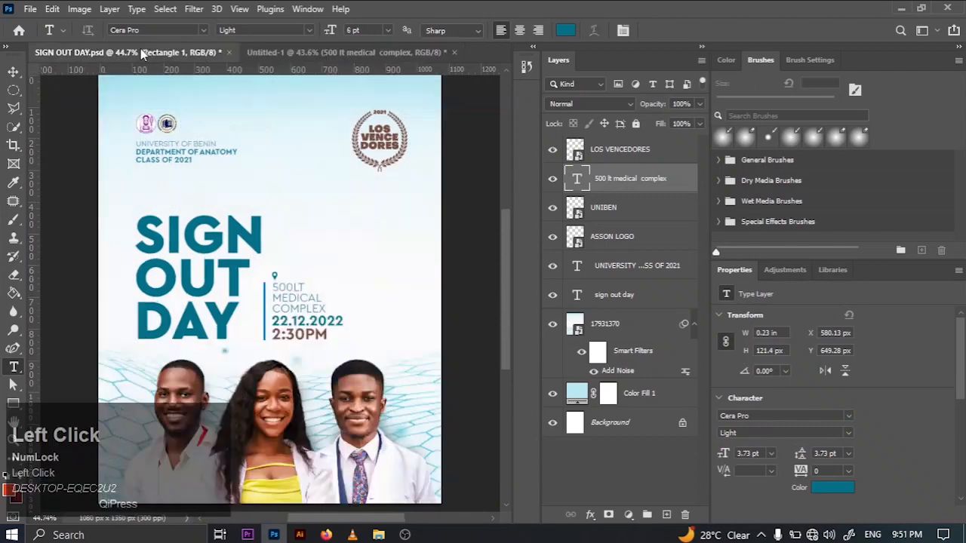
pyautogui.click(13, 73)
pyautogui.click(308, 48)
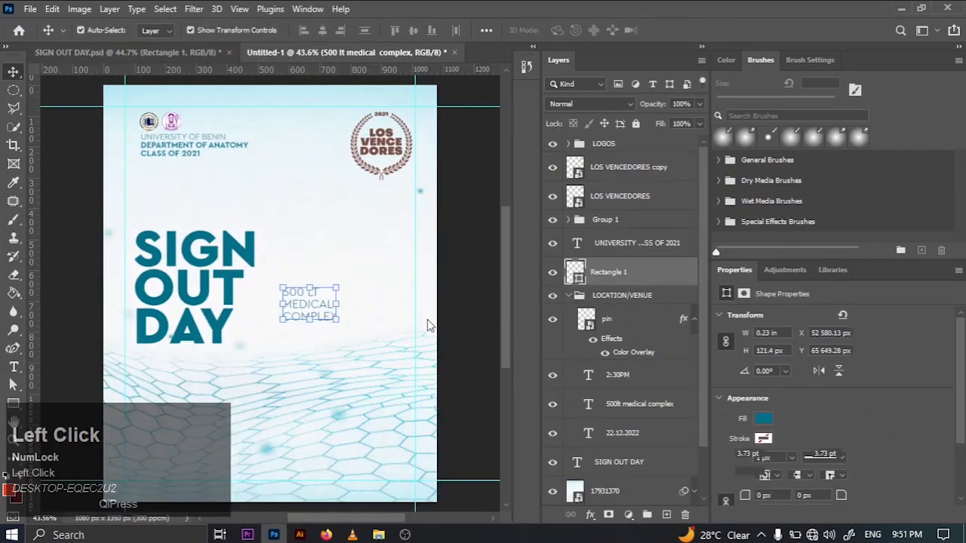
pyautogui.moveTo(301, 305); pyautogui.dragTo(304, 340)
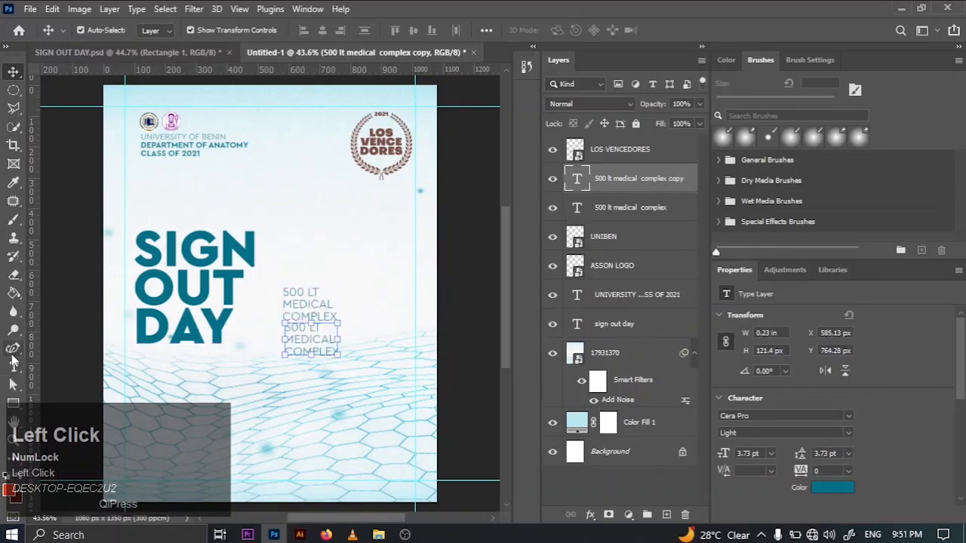
# - Replace the text of the duplicated venue layer with the date 22.02.2022
pyautogui.click(13, 348)
pyautogui.click(13, 368)
pyautogui.click(317, 344)
pyautogui.hotkey('ctrl', 'a')
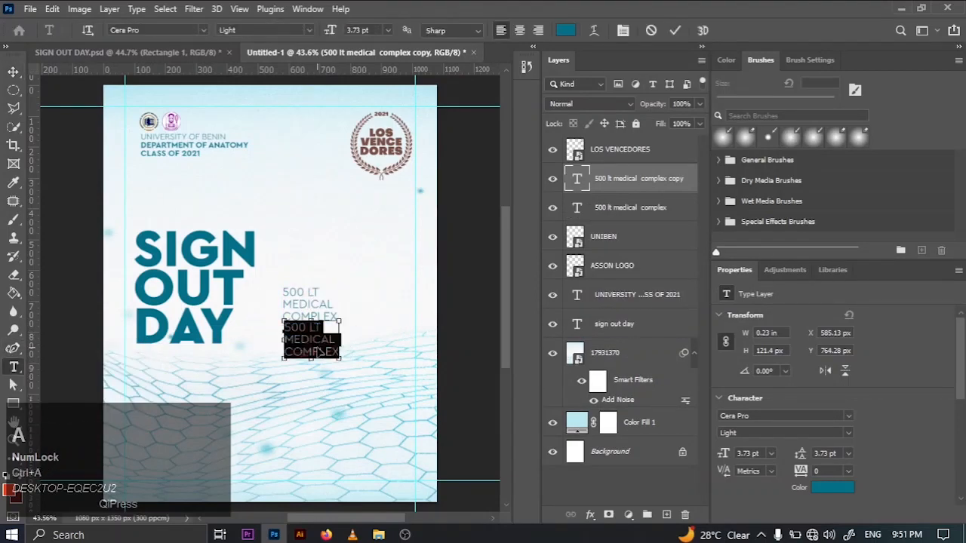
pyautogui.write('22')
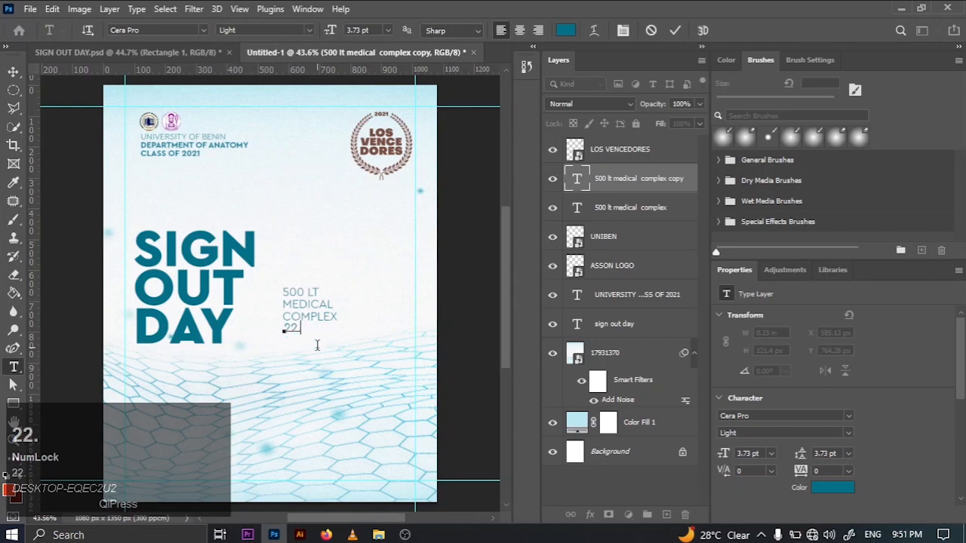
pyautogui.write('.02.2022')
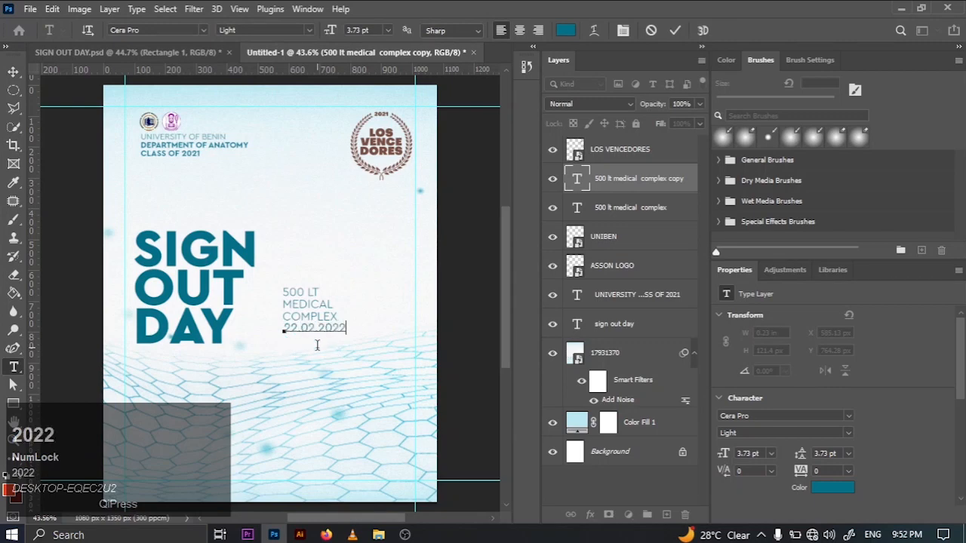
pyautogui.click(672, 29)
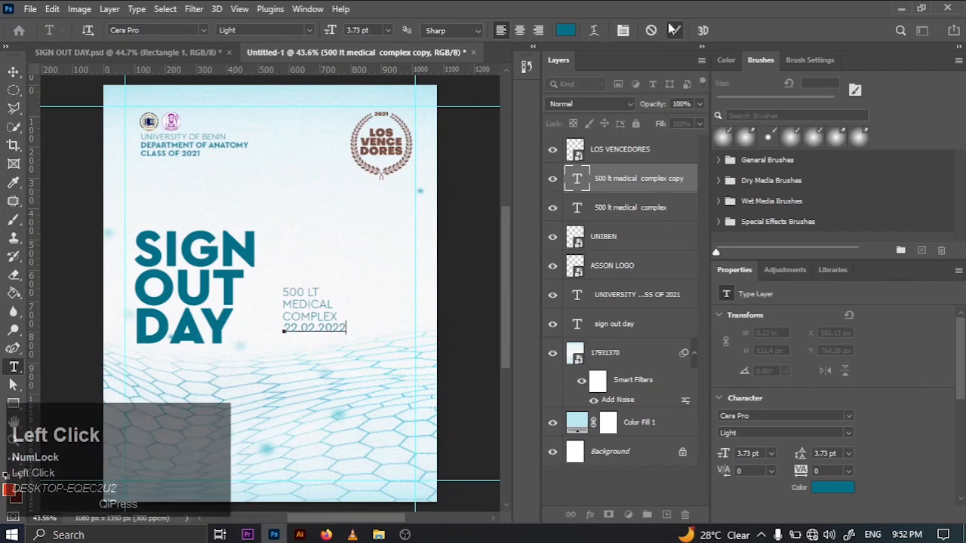
# - Duplicate the 22.02.2022 text layer and move the copy straight down to form a line beneath it
pyautogui.hotkey('ctrl', 'j')
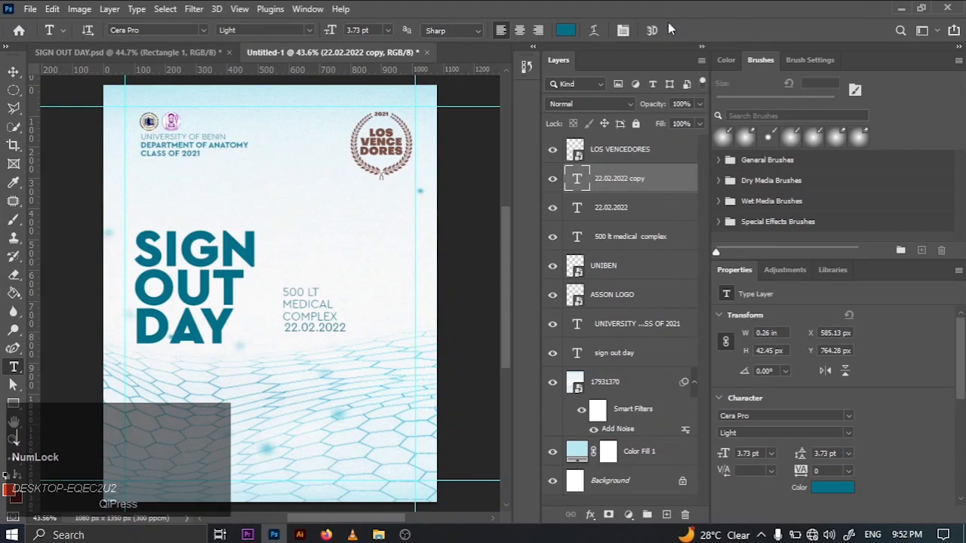
pyautogui.press('v')
pyautogui.press('Down')
pyautogui.press('Down')
pyautogui.press('Down')
pyautogui.press('Down')
pyautogui.press('Down')
pyautogui.press('Down')
pyautogui.press('Down')
pyautogui.press('Down')
pyautogui.press('Down')
pyautogui.press('Down')
pyautogui.press('Down')
pyautogui.press('Down')
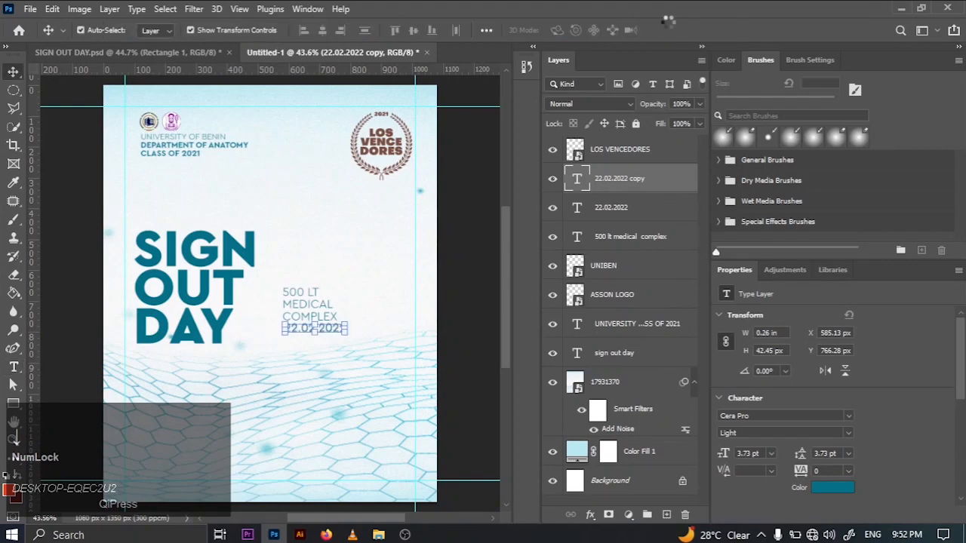
pyautogui.press('Down')
pyautogui.press('Down')
pyautogui.press('Down')
pyautogui.press('Down')
pyautogui.press('Down')
pyautogui.press('Down')
pyautogui.press('Down')
pyautogui.press('Down')
pyautogui.press('Down')
pyautogui.press('Down')
pyautogui.press('Down')
pyautogui.press('Down')
pyautogui.press('Down')
pyautogui.press('Down')
pyautogui.press('Down')
pyautogui.press('Down')
pyautogui.press('Down')
pyautogui.press('Down')
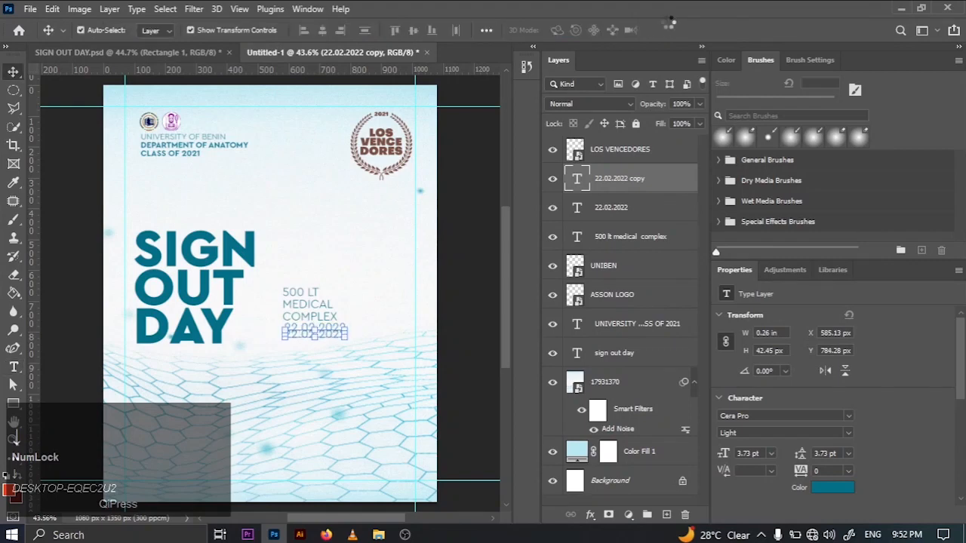
pyautogui.press('Down')
pyautogui.press('Down')
pyautogui.press('Down')
pyautogui.press('Down')
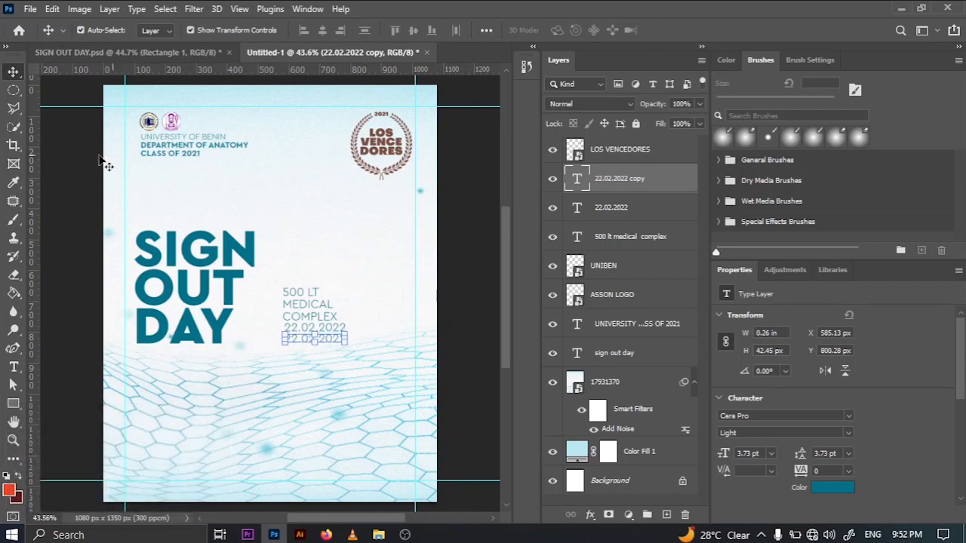
# - Check the time line in SIGN OUT DAY.psd and replace the duplicated date text in Untitled-1 with 2:30PM
pyautogui.click(134, 54)
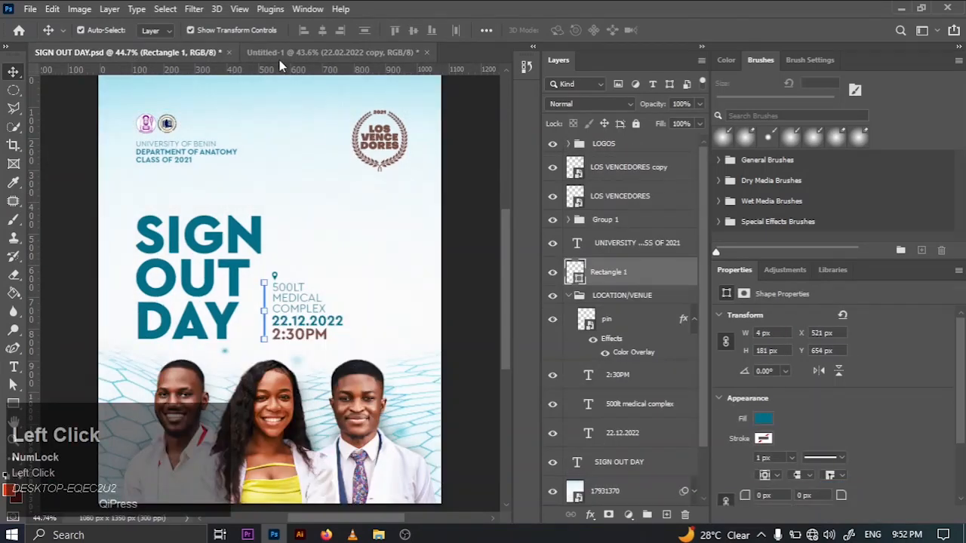
pyautogui.click(280, 54)
pyautogui.click(21, 366)
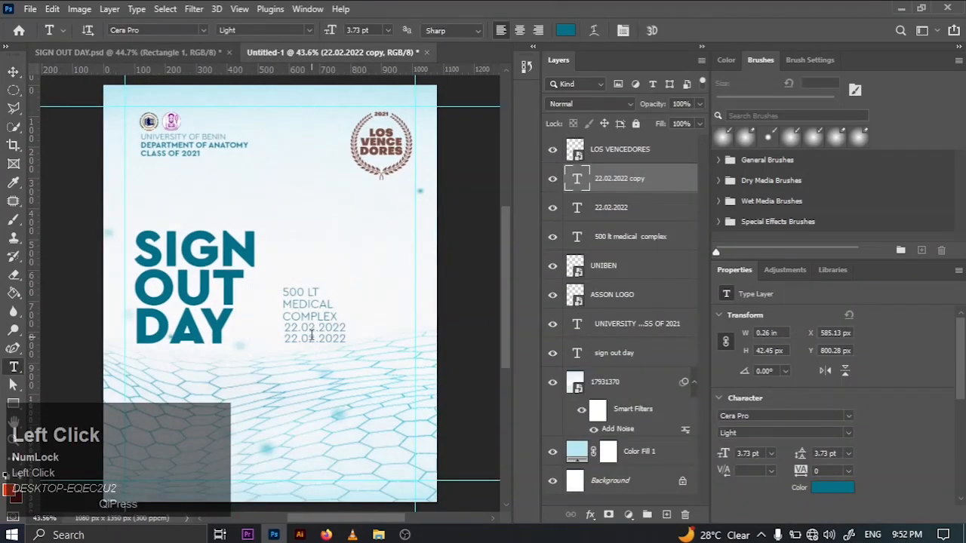
pyautogui.hotkey('ctrl', 'a')
pyautogui.press('BackSpace')
pyautogui.write('2:')
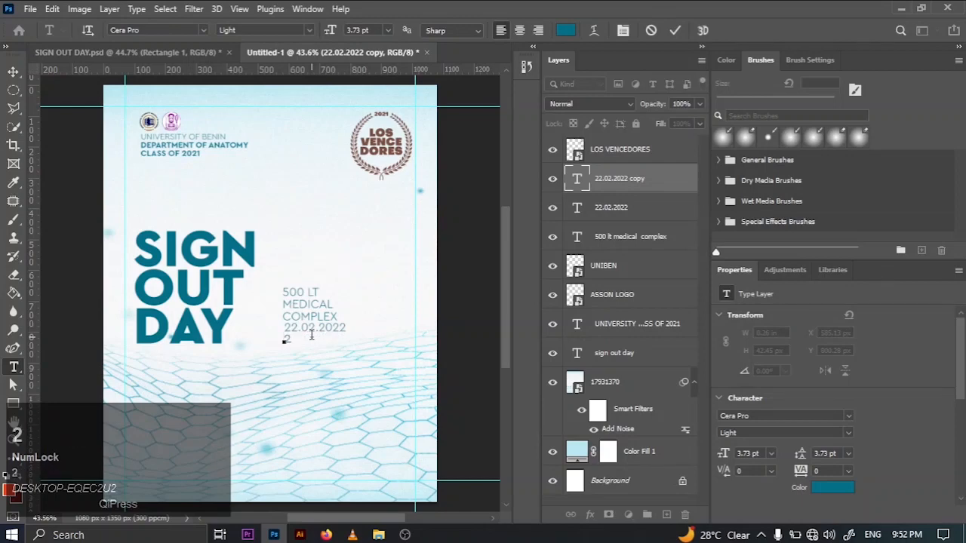
pyautogui.write('30 PM')
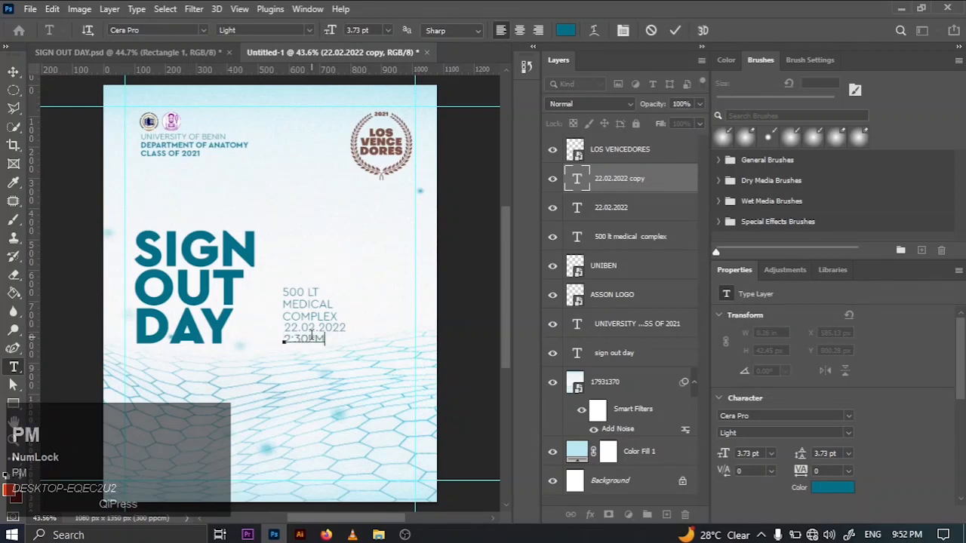
# - Recolor the 2:30PM text to brown #794f43 and set its Cera Pro weight to Black
pyautogui.hotkey('ctrl', 'a')
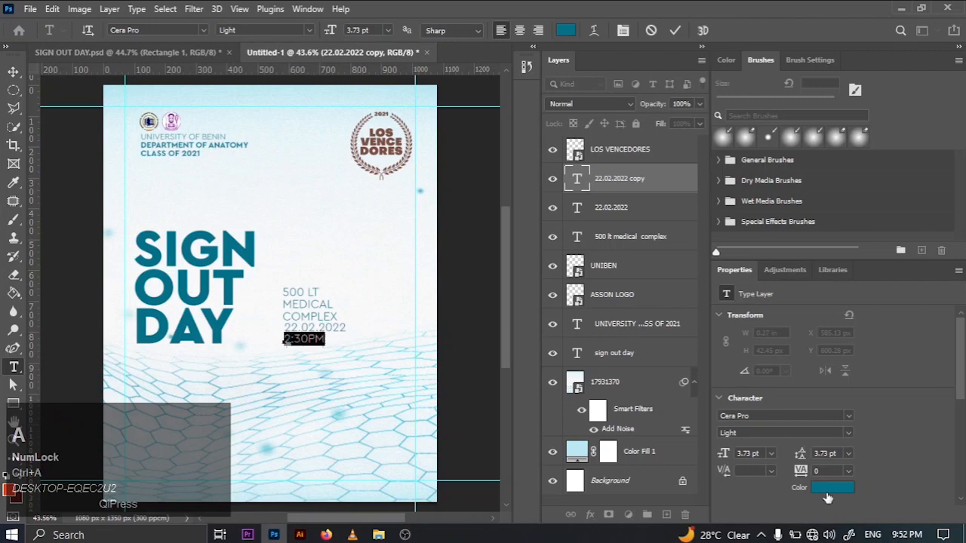
pyautogui.click(828, 491)
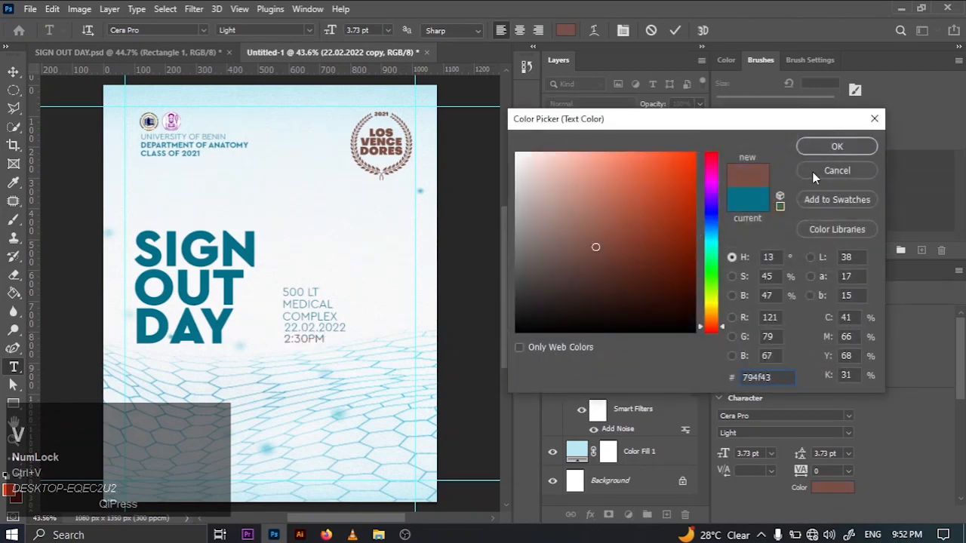
pyautogui.click(815, 151)
pyautogui.click(848, 433)
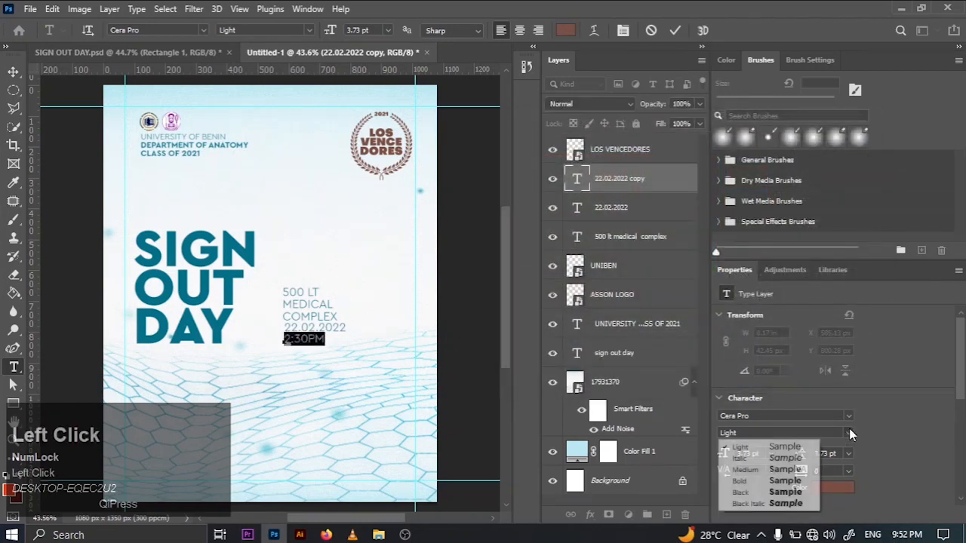
pyautogui.click(785, 481)
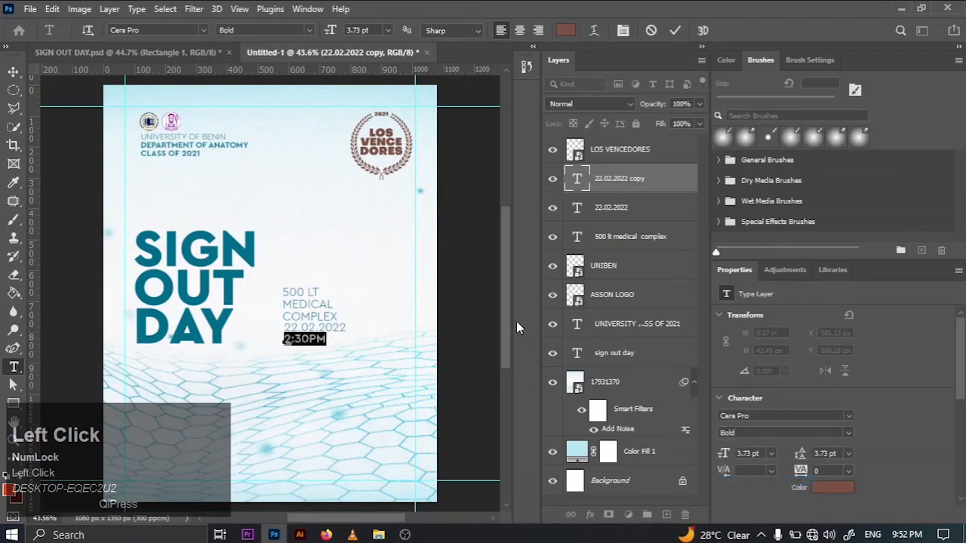
pyautogui.click(848, 434)
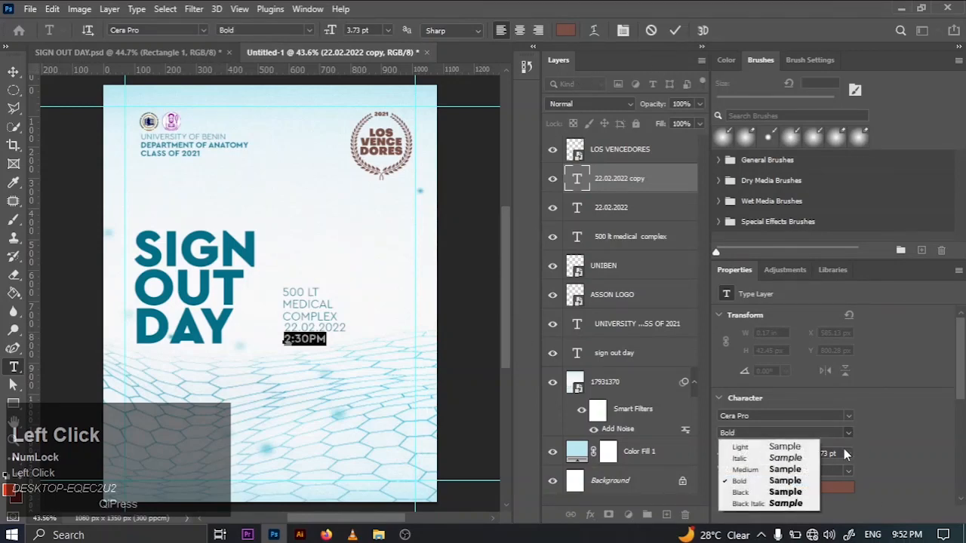
pyautogui.click(788, 492)
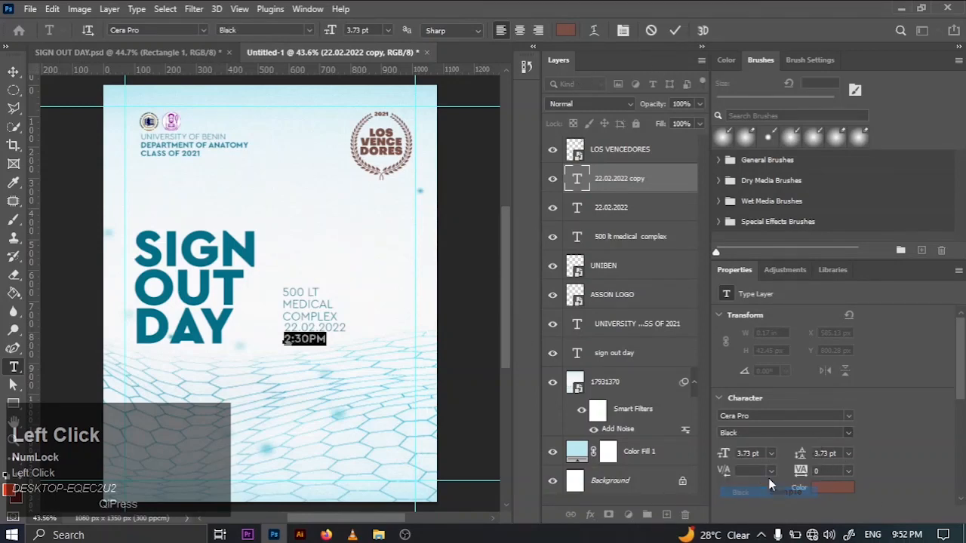
pyautogui.click(672, 30)
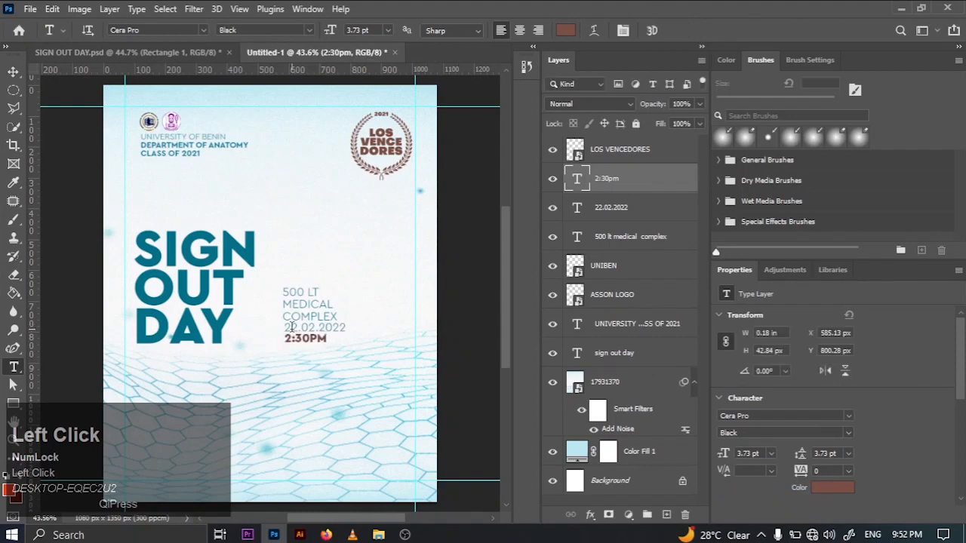
# - Set the Cera Pro weight of the 22.02.2022 date text to Bold
pyautogui.moveTo(286, 328); pyautogui.dragTo(346, 327)
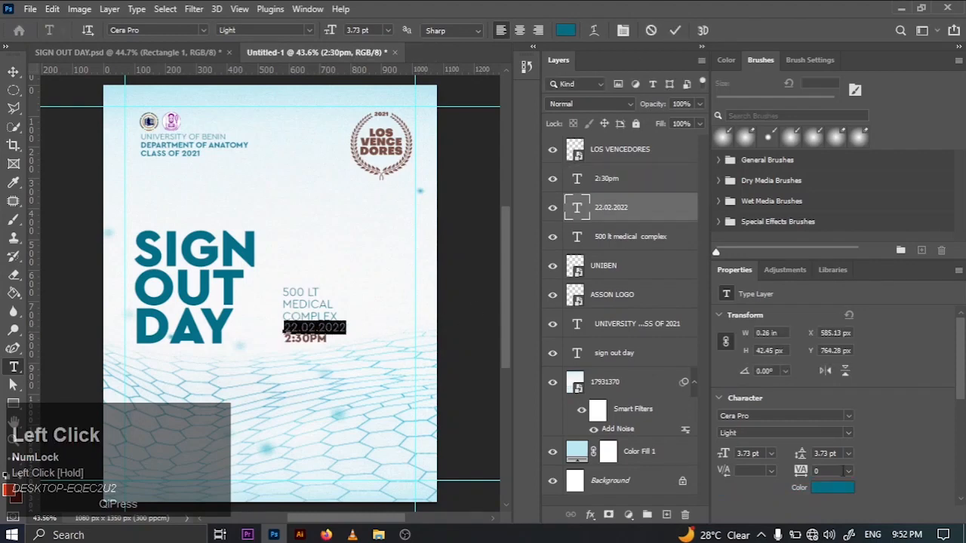
pyautogui.click(848, 432)
pyautogui.click(782, 480)
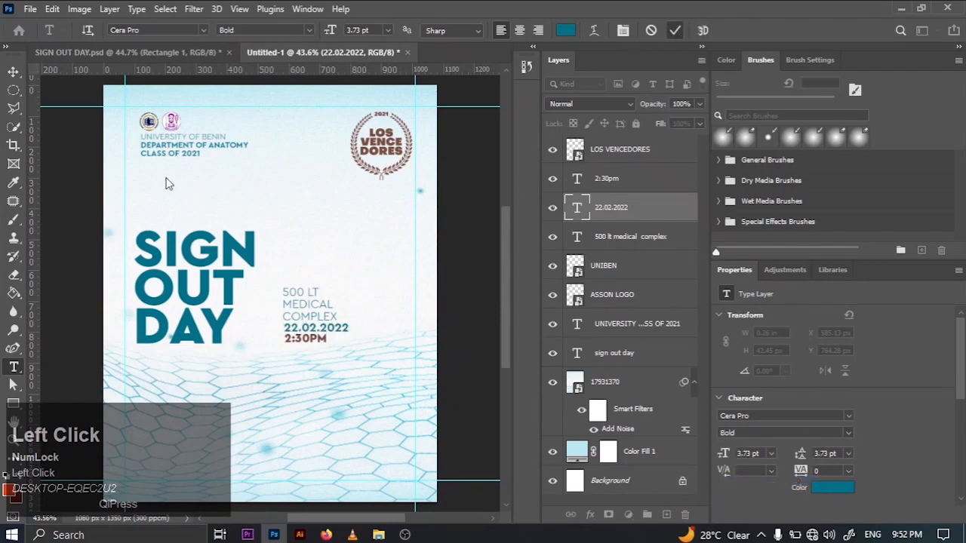
pyautogui.click(676, 31)
pyautogui.press('v')
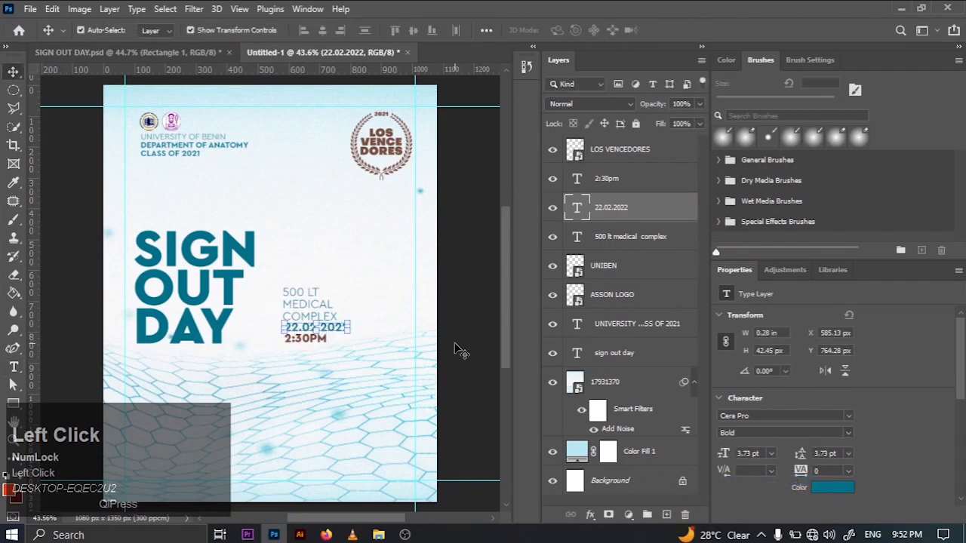
pyautogui.click(456, 341)
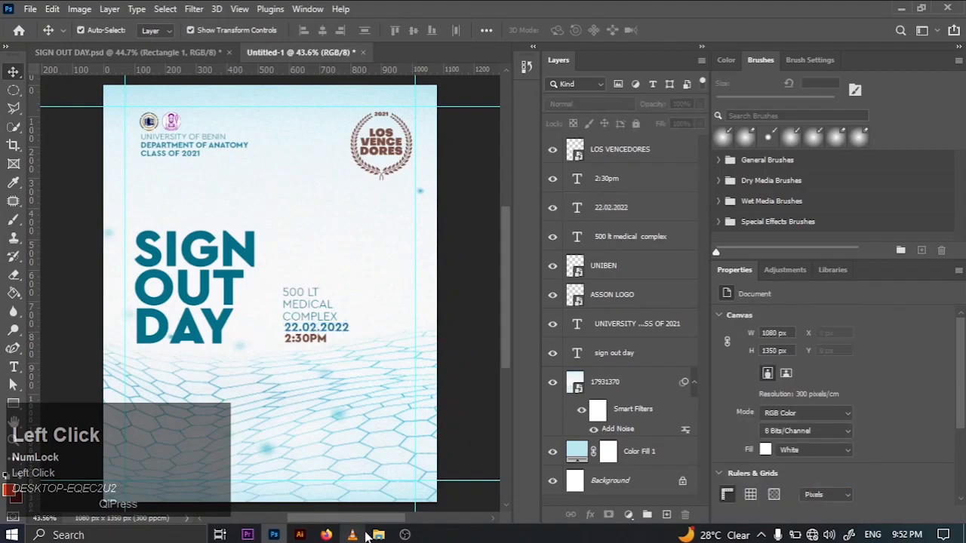
# - Place the pin image file on the flyer above the venue text, scaled down to 0.88% (26 x 38 px)
pyautogui.click(379, 535)
pyautogui.moveTo(710, 116); pyautogui.dragTo(321, 242)
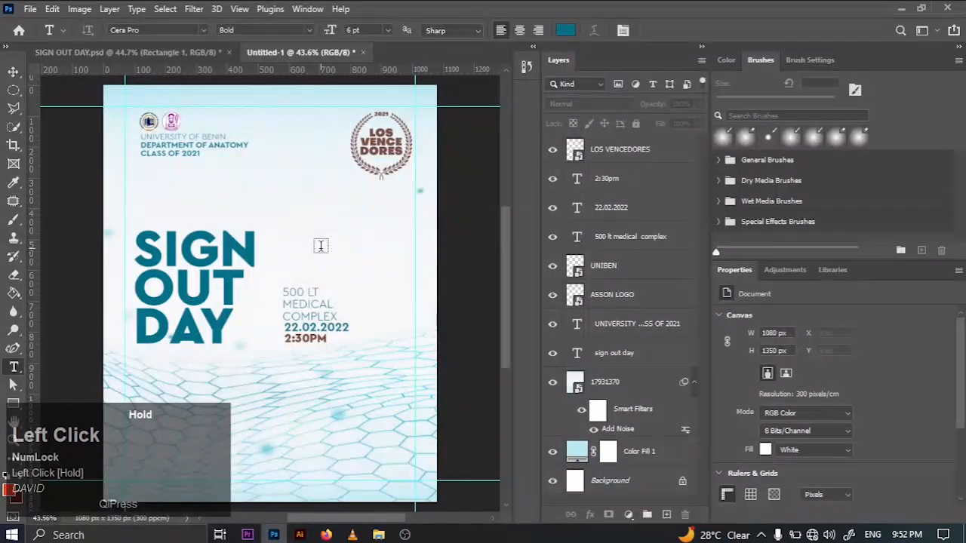
pyautogui.moveTo(442, 459); pyautogui.dragTo(290, 263)
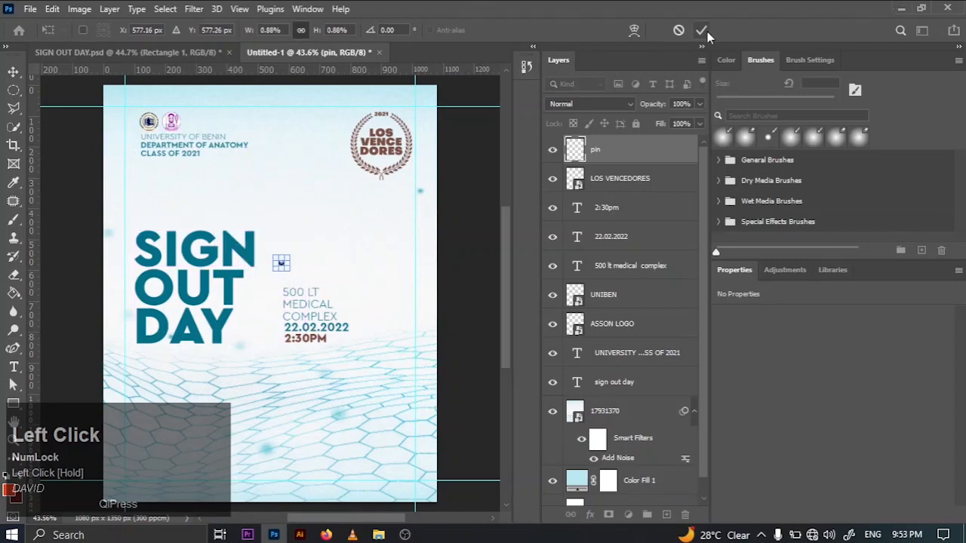
pyautogui.press('Return')
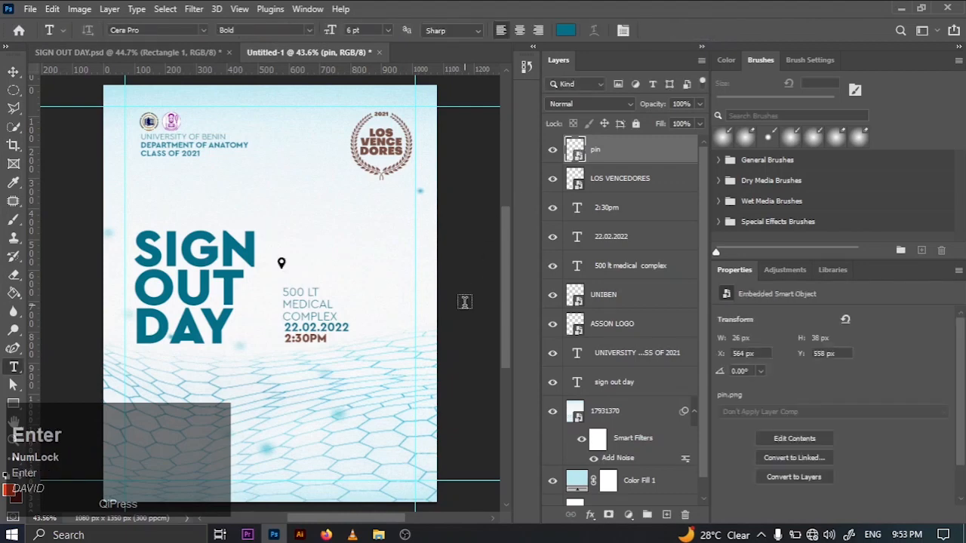
pyautogui.press('v')
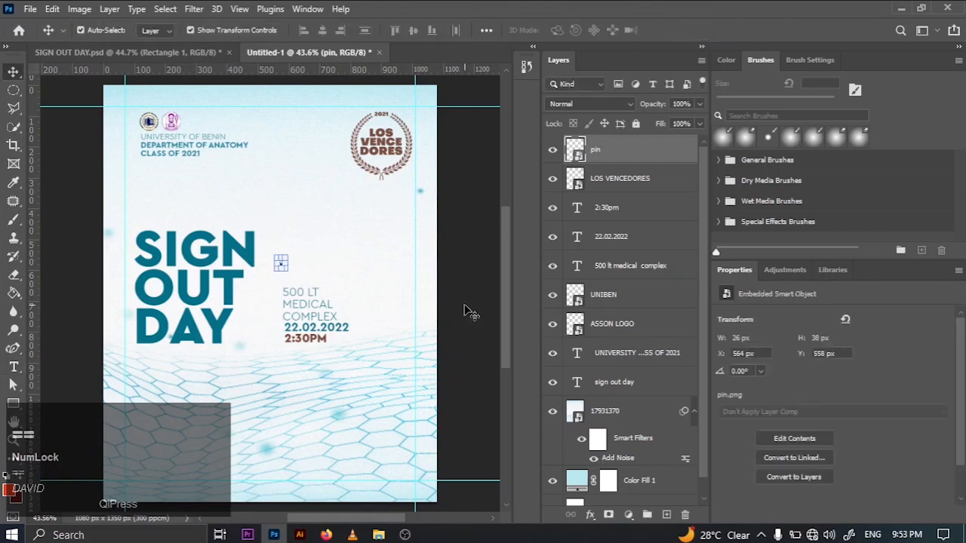
# - Move the location pin to just above the 500 LT line, at about X 582 px, Y 607 px
pyautogui.press('x')
pyautogui.press('z')
pyautogui.moveTo(277, 253); pyautogui.dragTo(193, 287)
pyautogui.press('v')
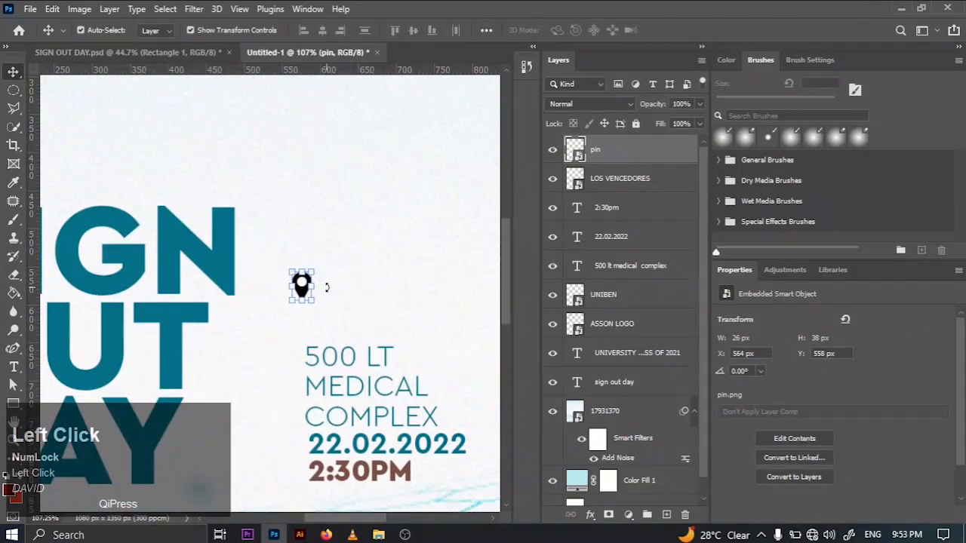
pyautogui.moveTo(303, 288); pyautogui.dragTo(317, 327)
# - Nudge the date and time lines left to align with the venue text and set 2:30PM to Cera Pro Bold
pyautogui.click(365, 455)
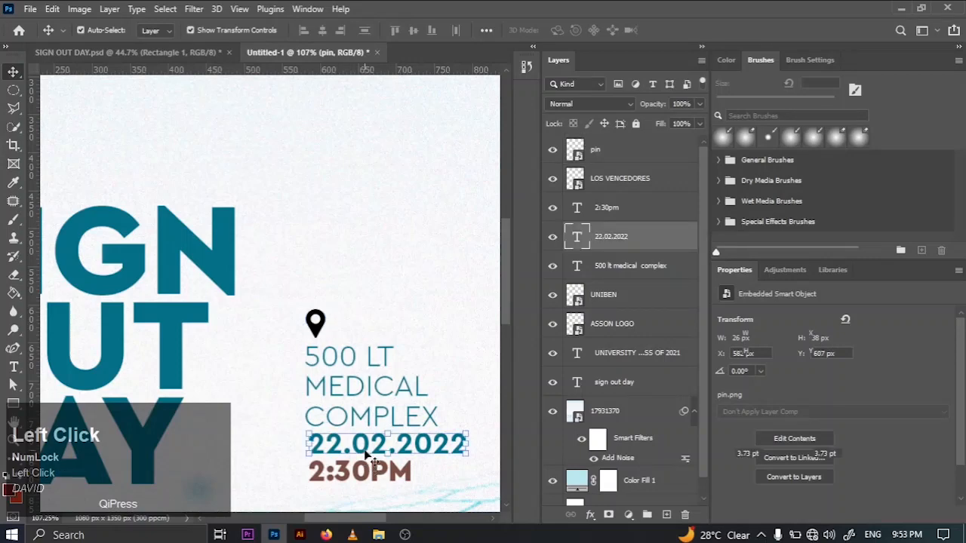
pyautogui.press('Left')
pyautogui.click(364, 485)
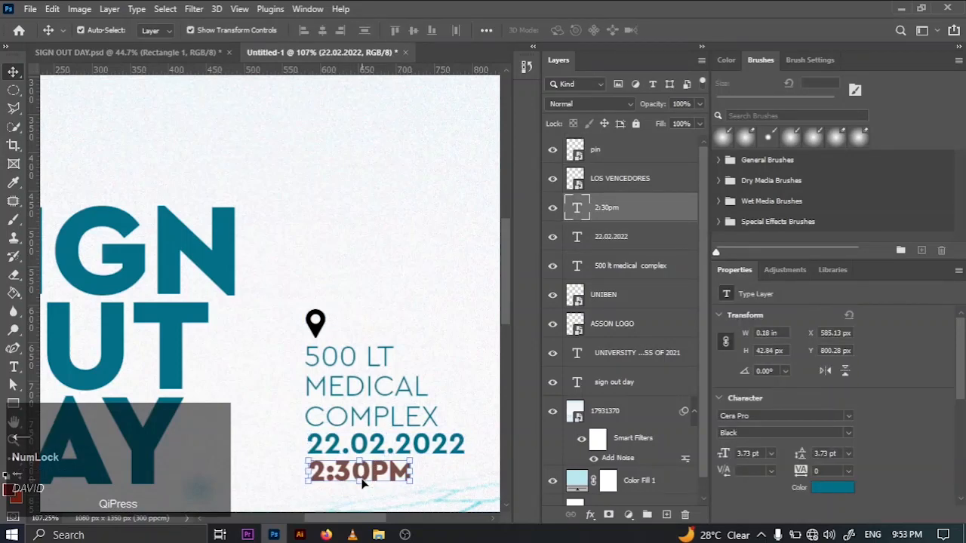
pyautogui.click(830, 434)
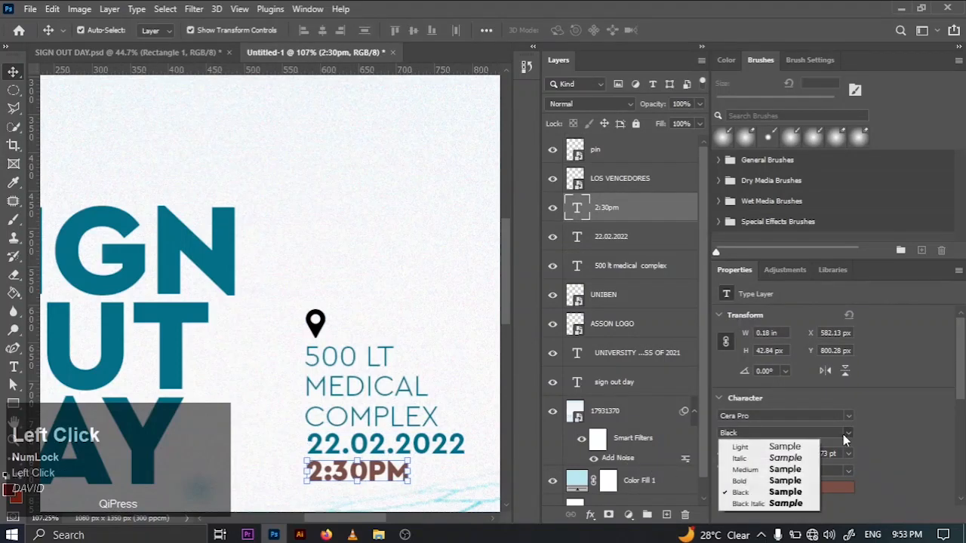
pyautogui.click(743, 491)
pyautogui.press('Left')
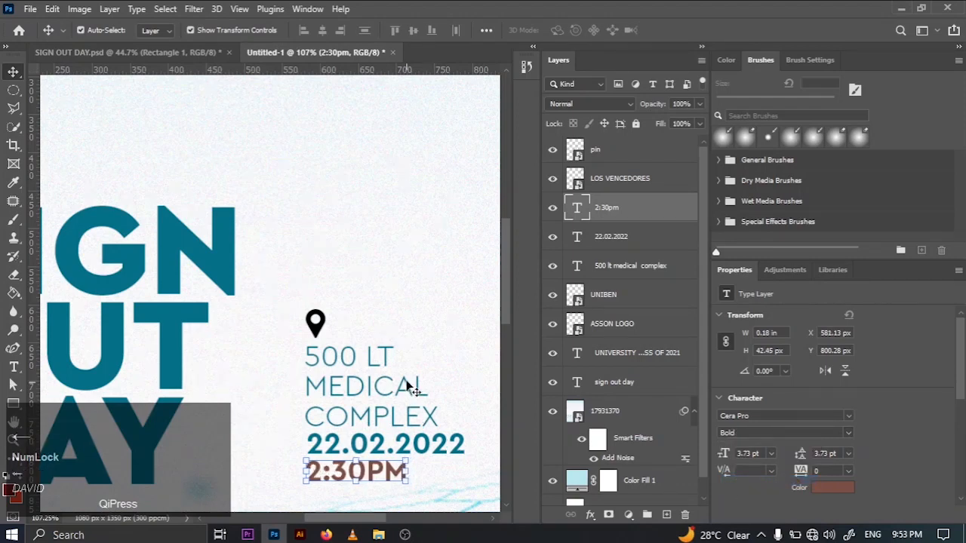
# - Nudge the location pin left to X 580 px, in line with the venue text's left edge
pyautogui.click(323, 326)
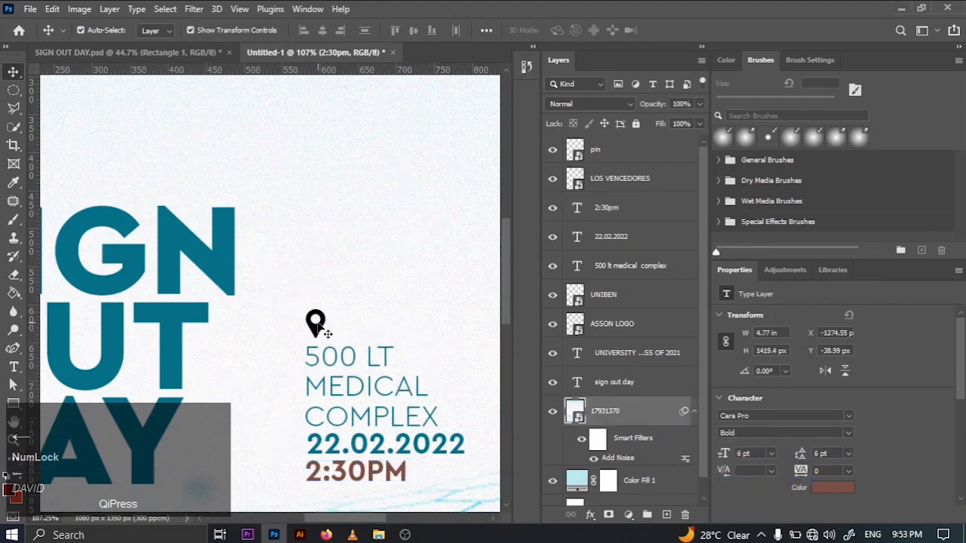
pyautogui.click(315, 323)
pyautogui.press('Left')
pyautogui.press('Left')
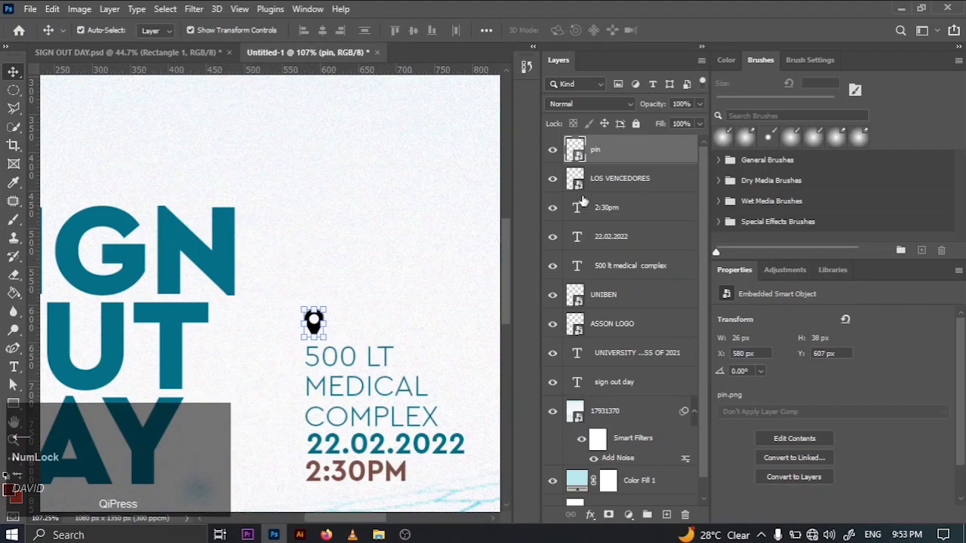
# - Add a Color Overlay to the pin layer using the teal sampled from the SIGN OUT DAY title
pyautogui.click(669, 155)
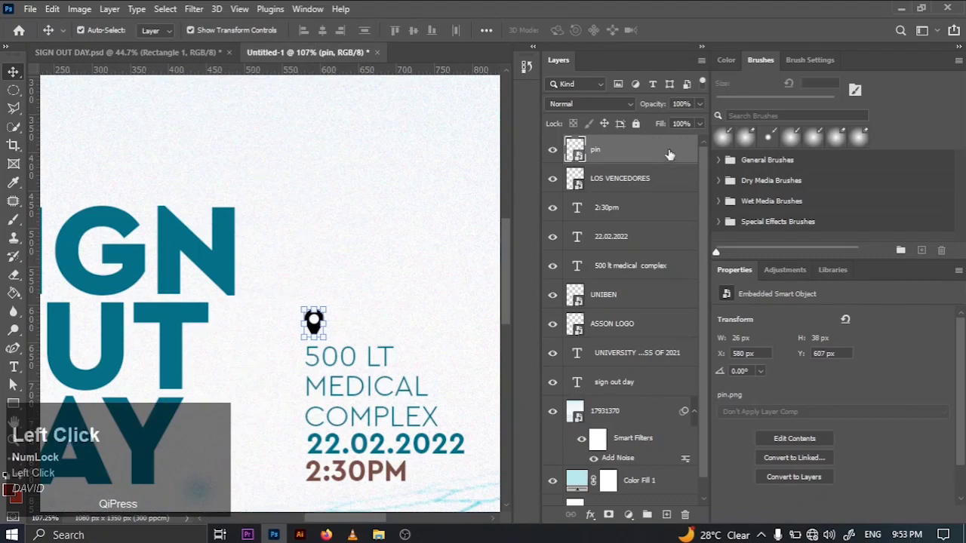
pyautogui.doubleClick(668, 155)
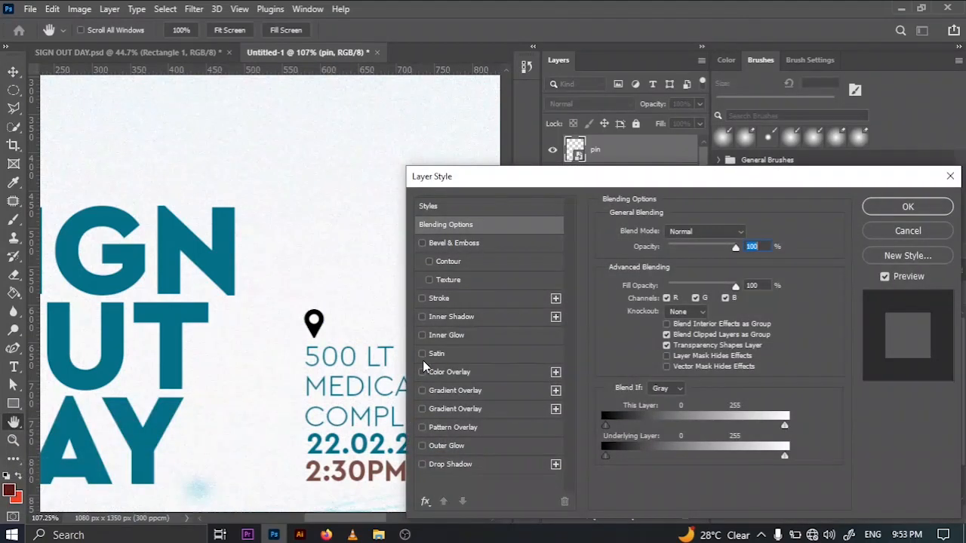
pyautogui.click(422, 372)
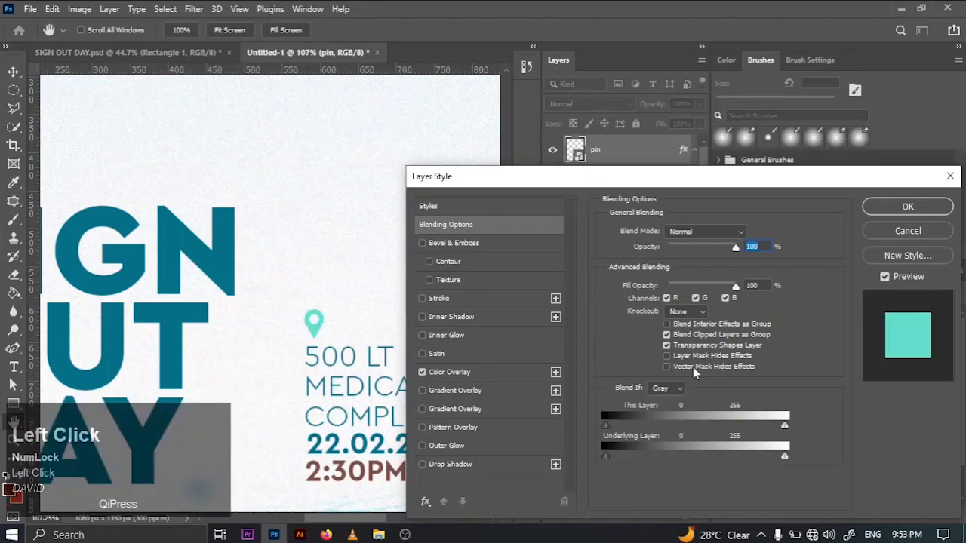
pyautogui.click(495, 376)
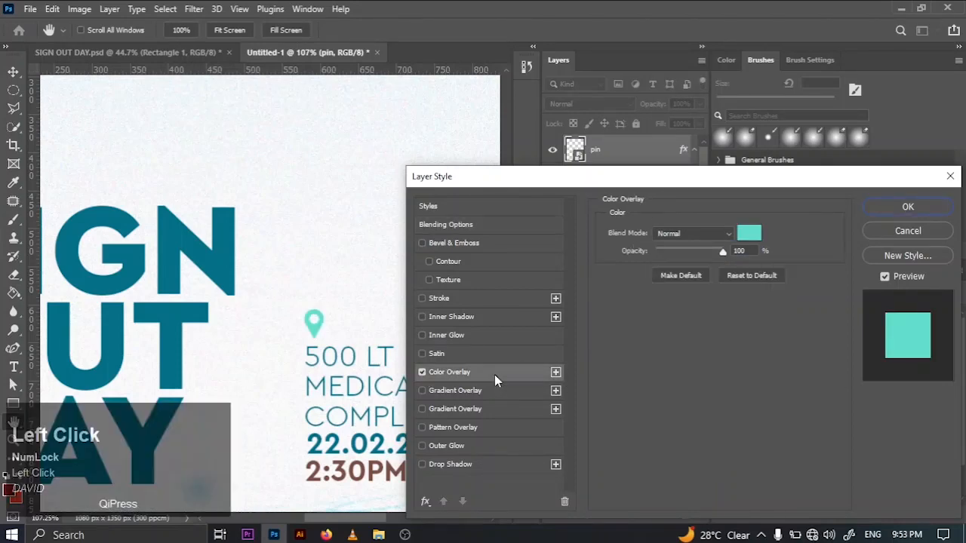
pyautogui.click(746, 234)
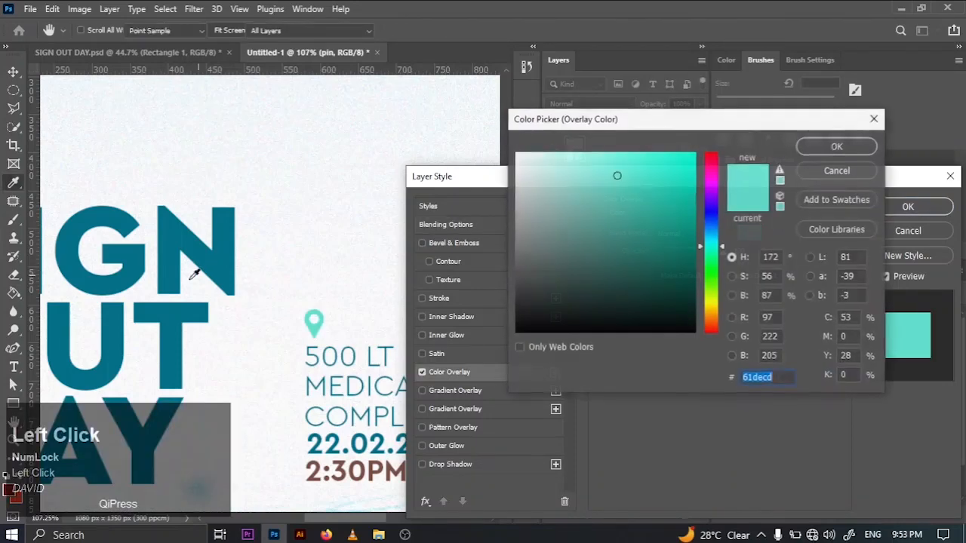
pyautogui.click(171, 338)
pyautogui.click(837, 146)
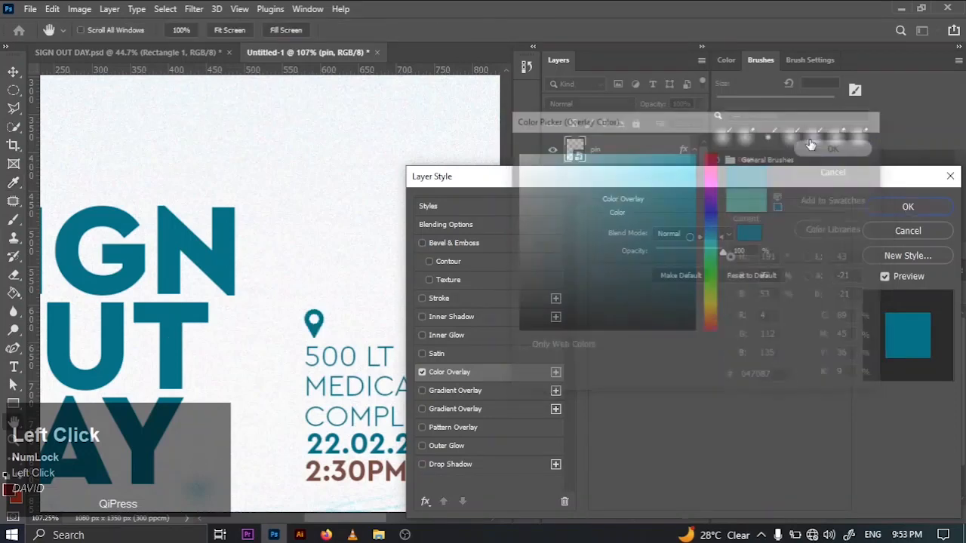
pyautogui.click(908, 207)
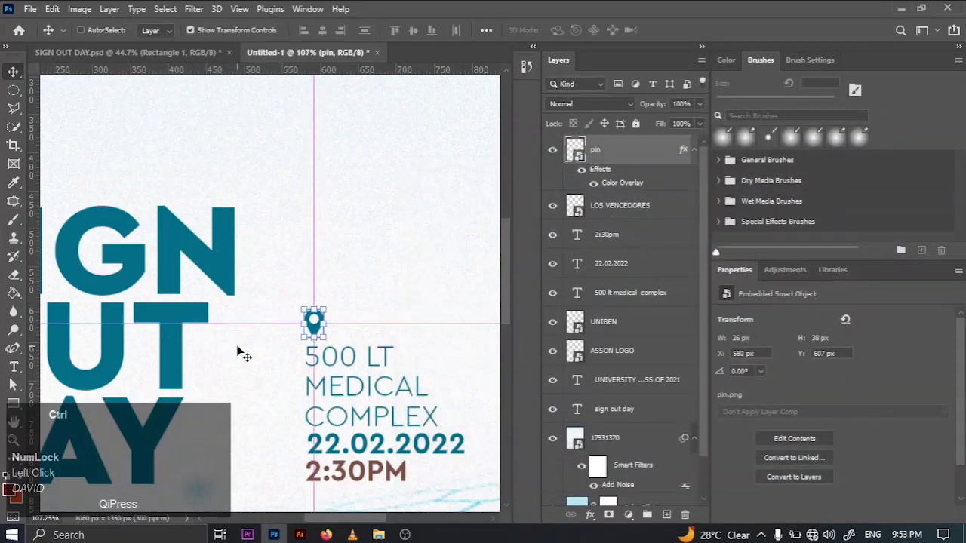
# - Scale the location pin to 0.5% in width and height with Free Transform
pyautogui.hotkey('ctrl', '0')
pyautogui.click(430, 292)
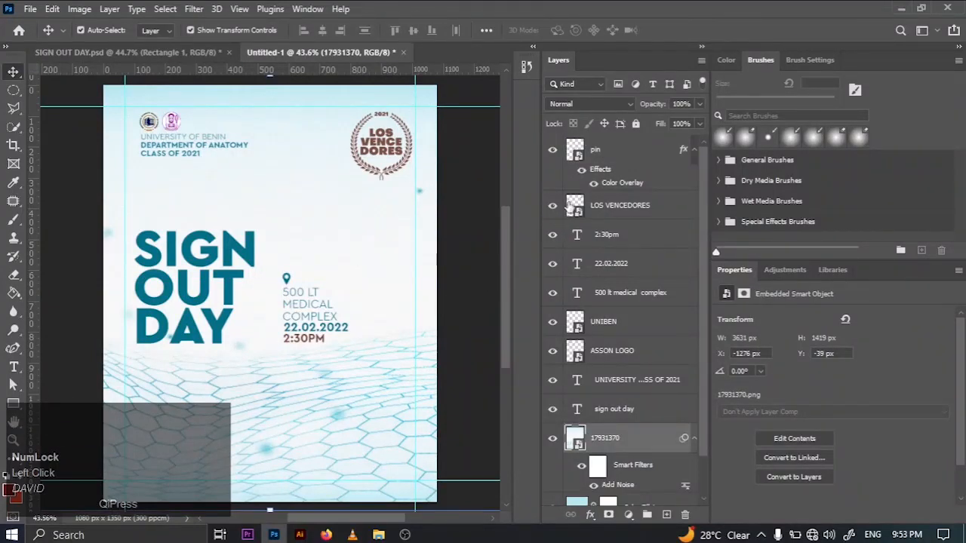
pyautogui.click(602, 154)
pyautogui.hotkey('ctrl', 't')
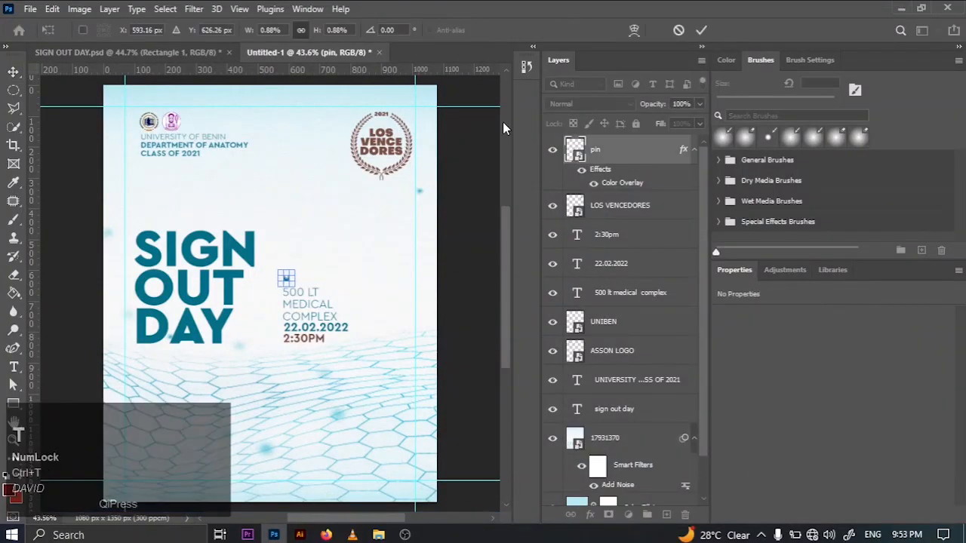
pyautogui.click(272, 31)
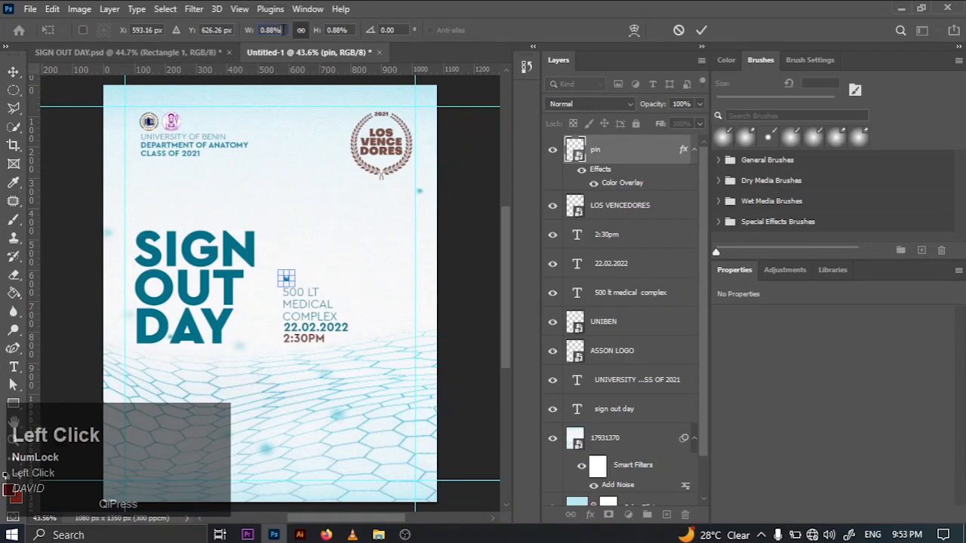
pyautogui.hotkey('ctrl', 'a')
pyautogui.press('BackSpace')
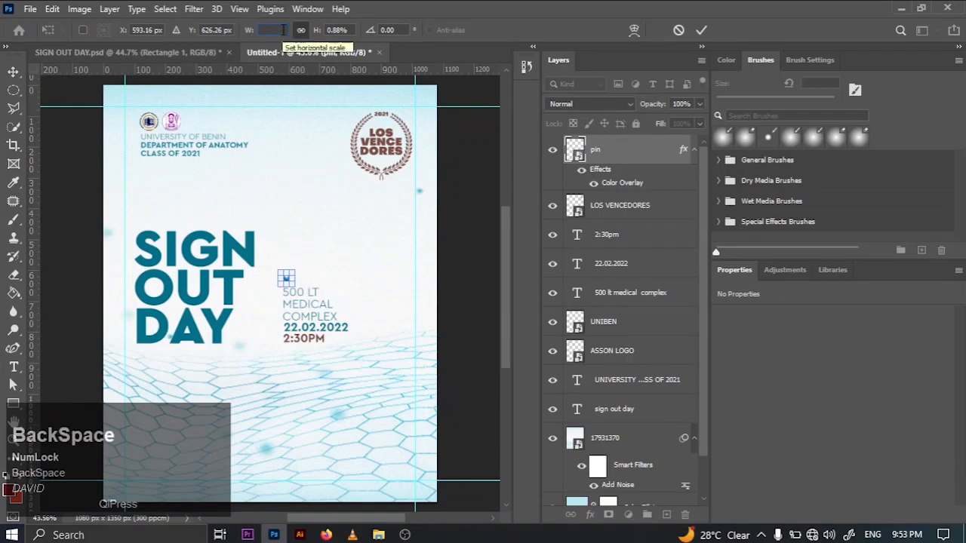
pyautogui.write('0.5')
pyautogui.press('Return')
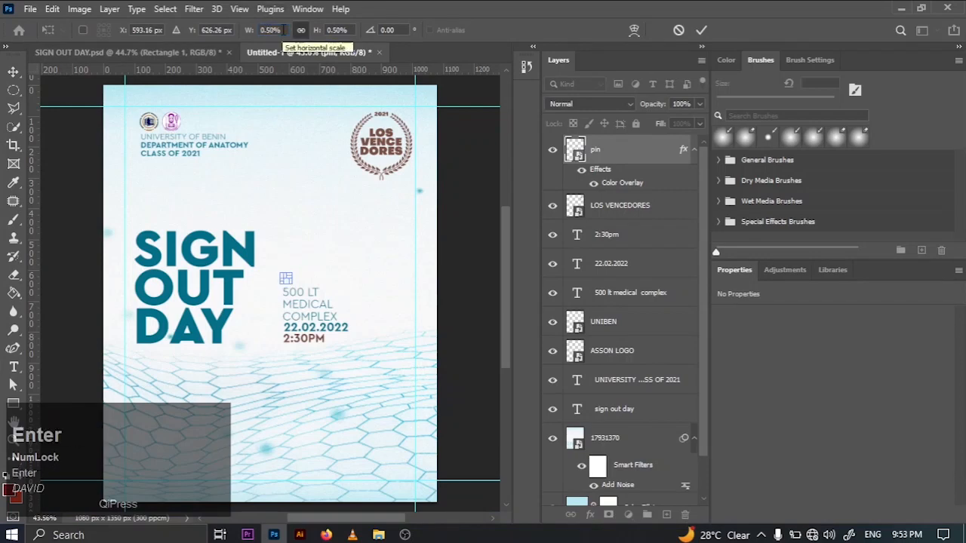
pyautogui.click(702, 30)
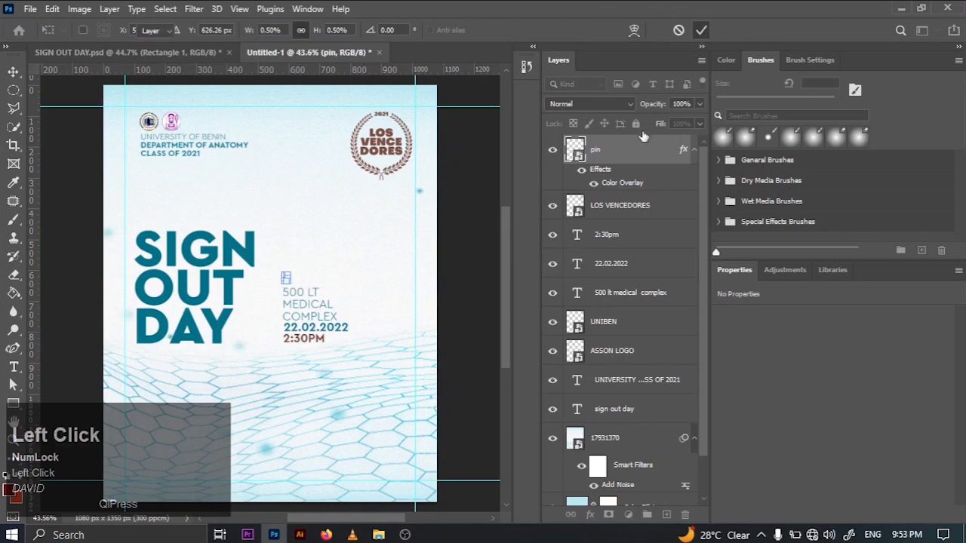
pyautogui.click(487, 252)
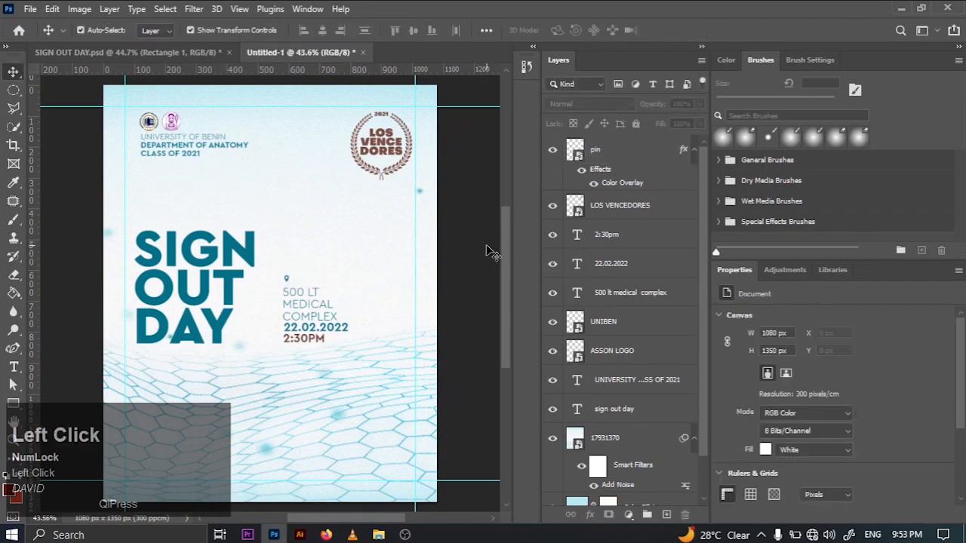
# - Nudge the pin slightly left and down to X 585 px, Y 621 px, closer to the 500 LT line
pyautogui.click(625, 166)
pyautogui.press('Left')
pyautogui.press('Left')
pyautogui.press('Left')
pyautogui.press('Down')
pyautogui.press('Down')
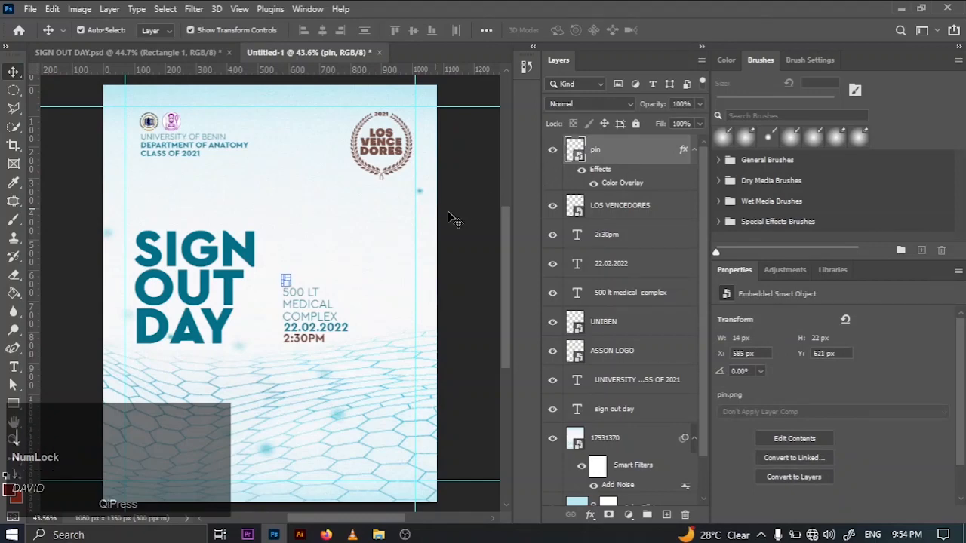
pyautogui.click(356, 225)
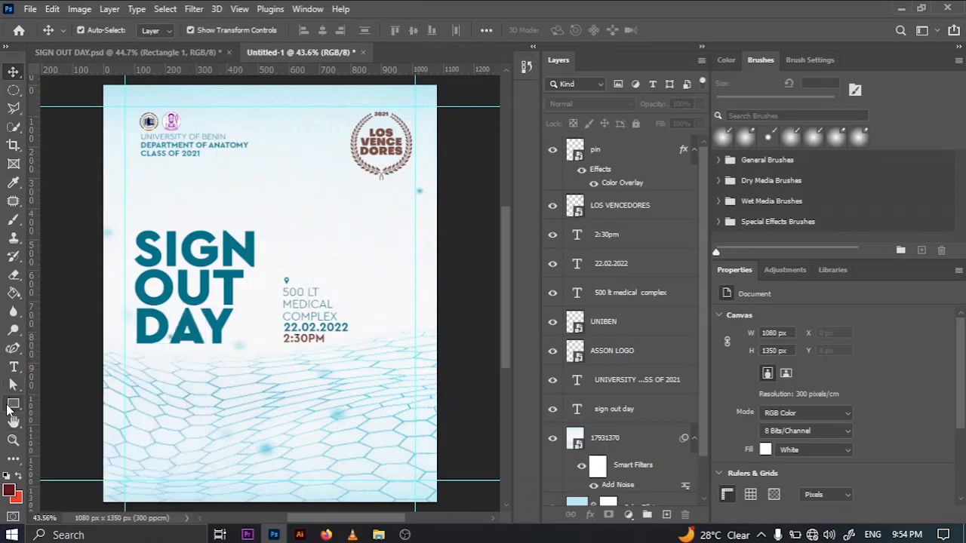
# - Draw a thin vertical rectangle about 7 x 249 px between the title and the venue text, with no stroke
pyautogui.click(13, 403)
pyautogui.moveTo(265, 274); pyautogui.dragTo(267, 349)
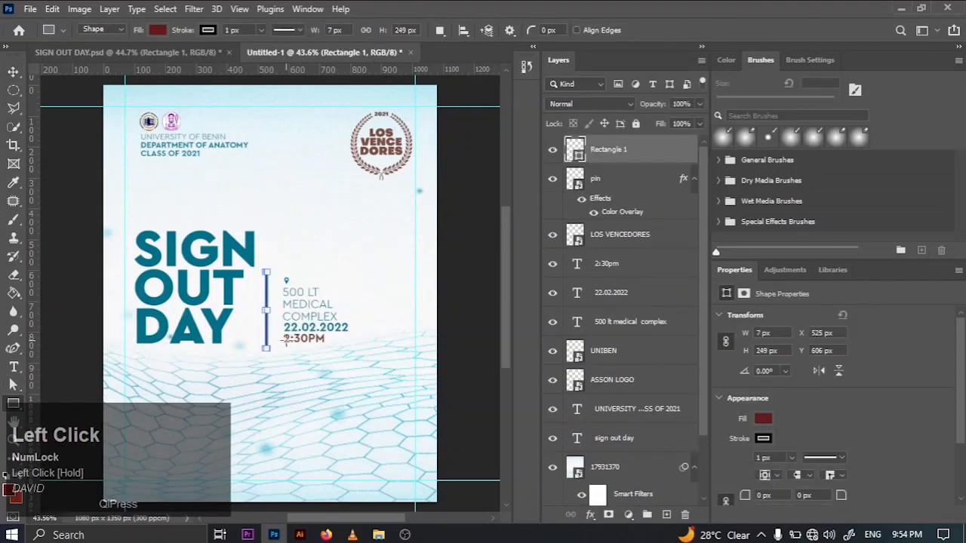
pyautogui.click(764, 439)
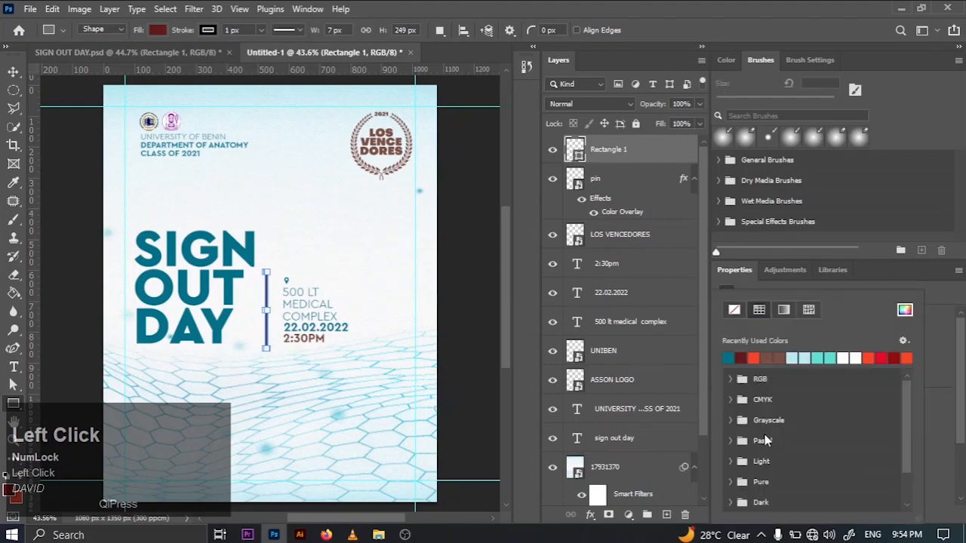
pyautogui.click(735, 312)
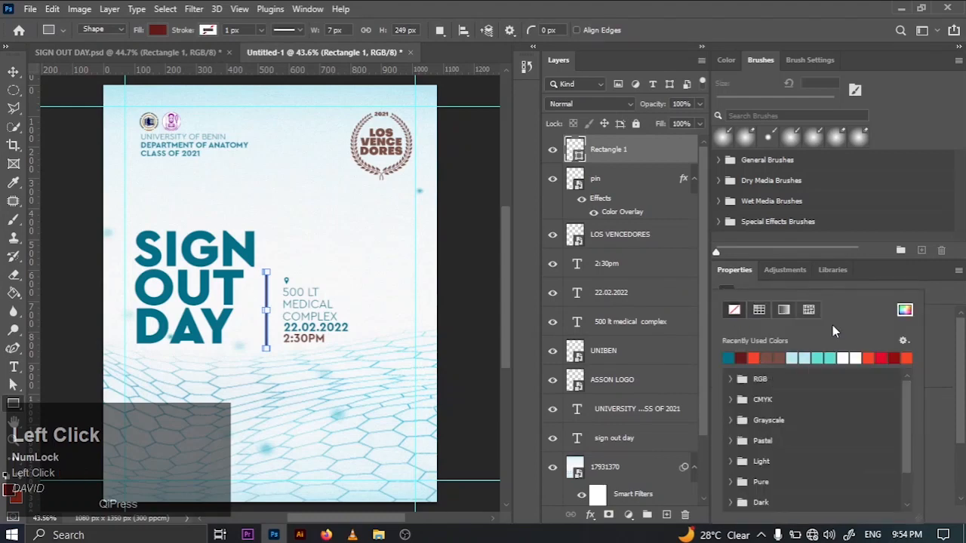
pyautogui.click(474, 311)
pyautogui.click(474, 312)
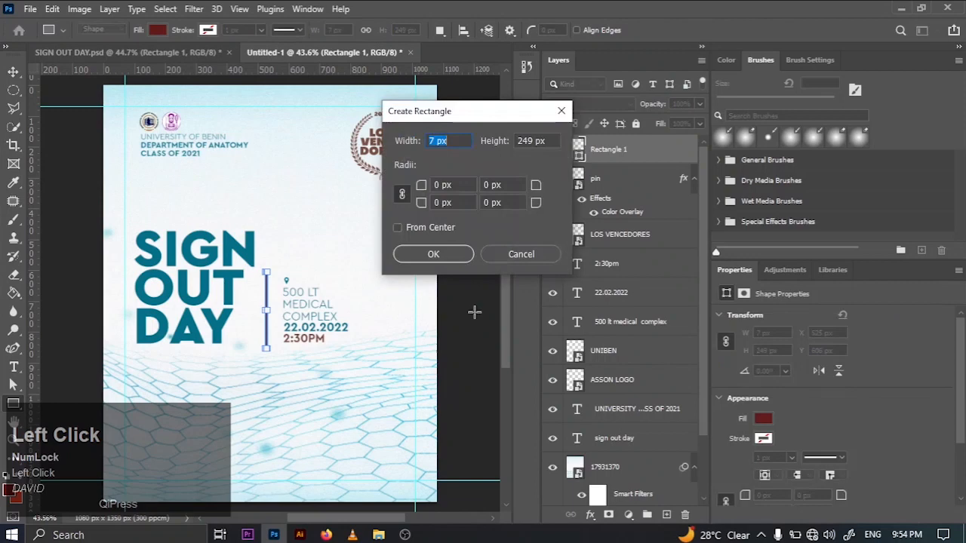
pyautogui.click(514, 255)
# - Set the divider's fill to the teal 047087 sampled from the SIGN OUT DAY title
pyautogui.doubleClick(579, 152)
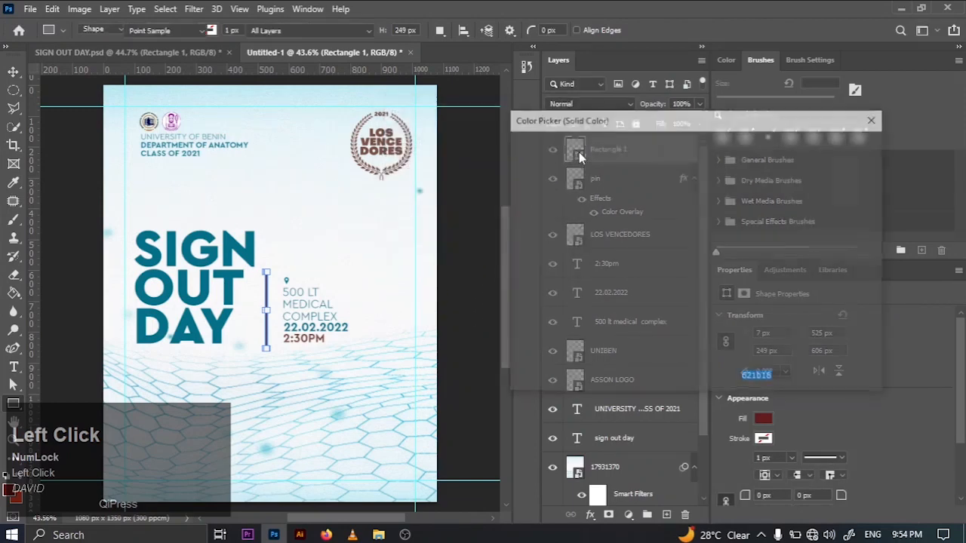
pyautogui.click(222, 322)
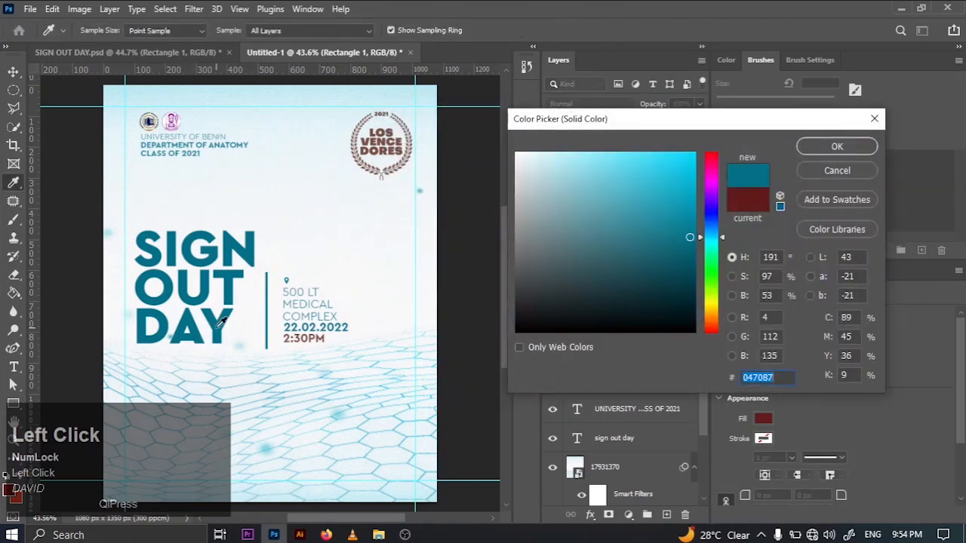
pyautogui.click(837, 149)
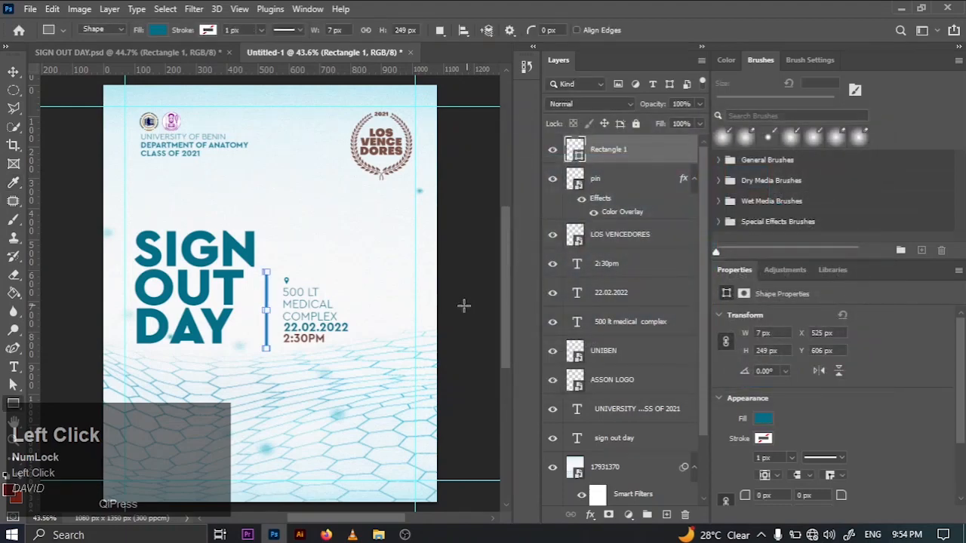
# - Add a horizontal guide along the baseline of DAY, beneath the 2:30PM line
pyautogui.click(13, 72)
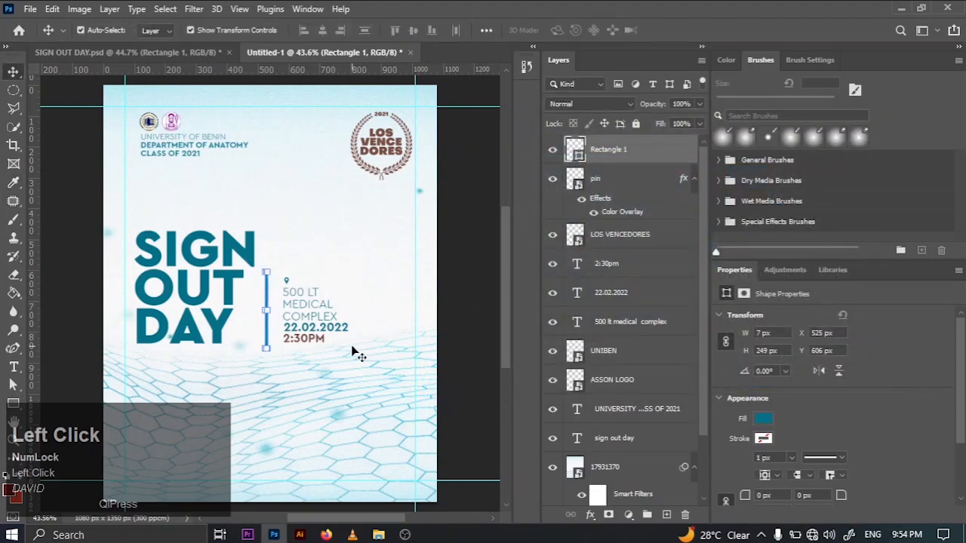
pyautogui.press('z')
pyautogui.moveTo(245, 276); pyautogui.dragTo(429, 332)
pyautogui.moveTo(508, 300); pyautogui.dragTo(509, 315)
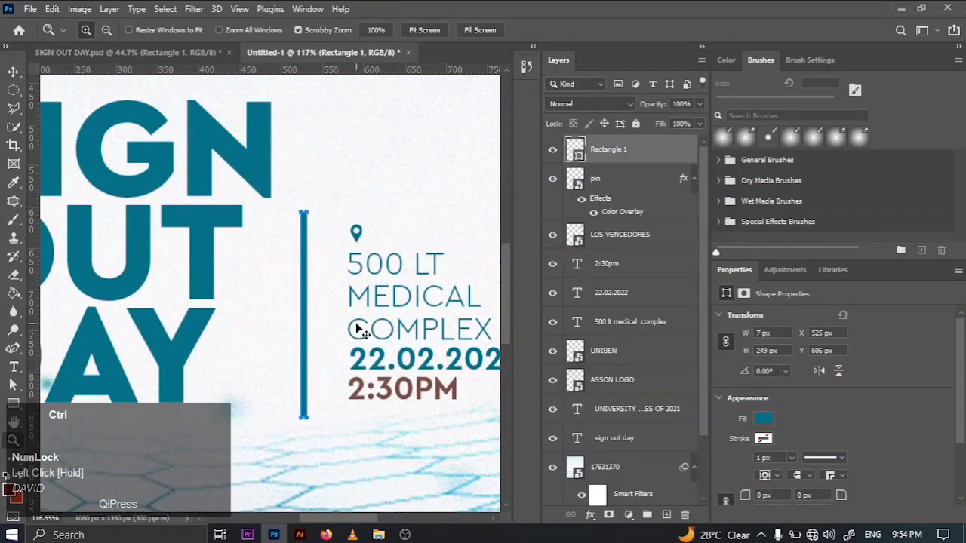
pyautogui.hotkey('ctrl', '0')
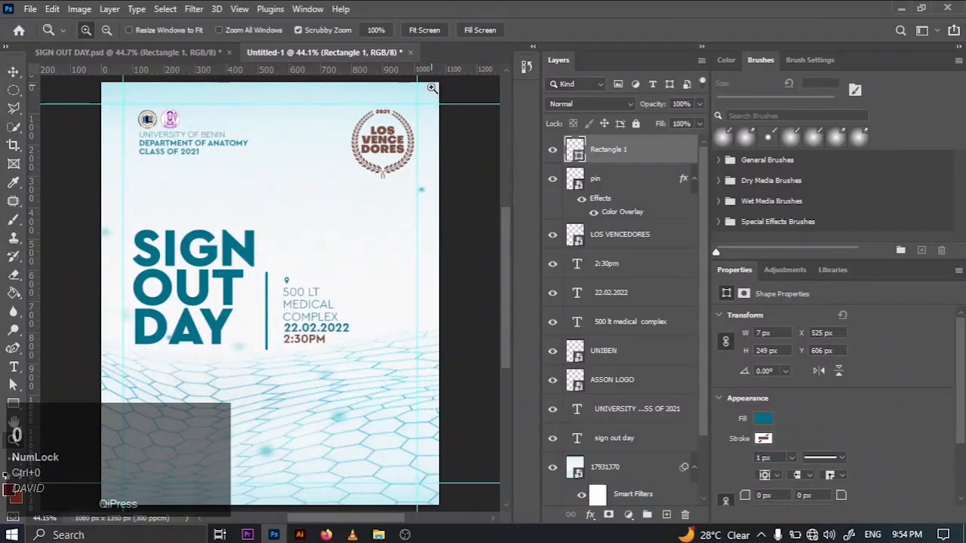
pyautogui.press('v')
pyautogui.moveTo(428, 70); pyautogui.dragTo(428, 343)
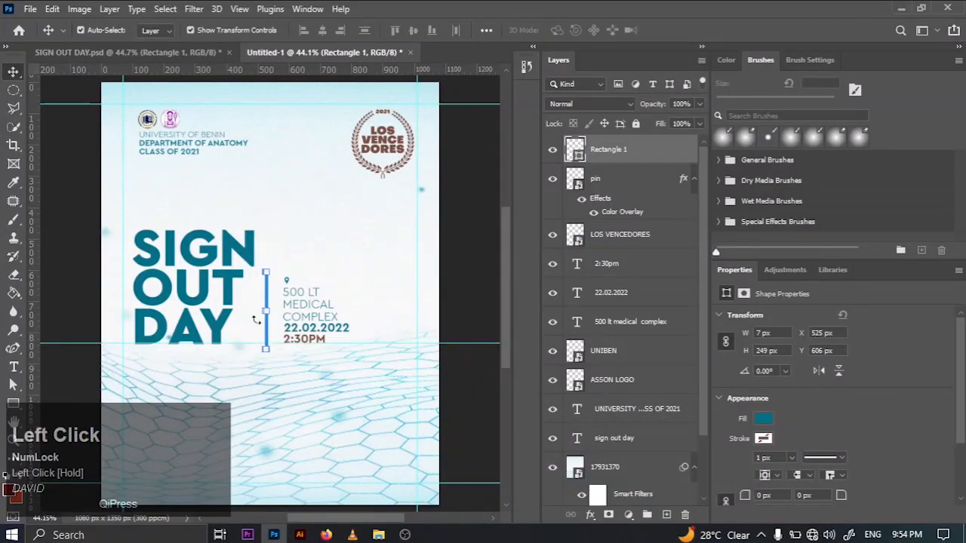
# - Check the divider's placement in SIGN OUT DAY.psd, and move the new one to X 554 px, Y 588 px, with its lower end on the guide
pyautogui.hotkey('ctrl', '=')
pyautogui.hotkey('ctrl', '=')
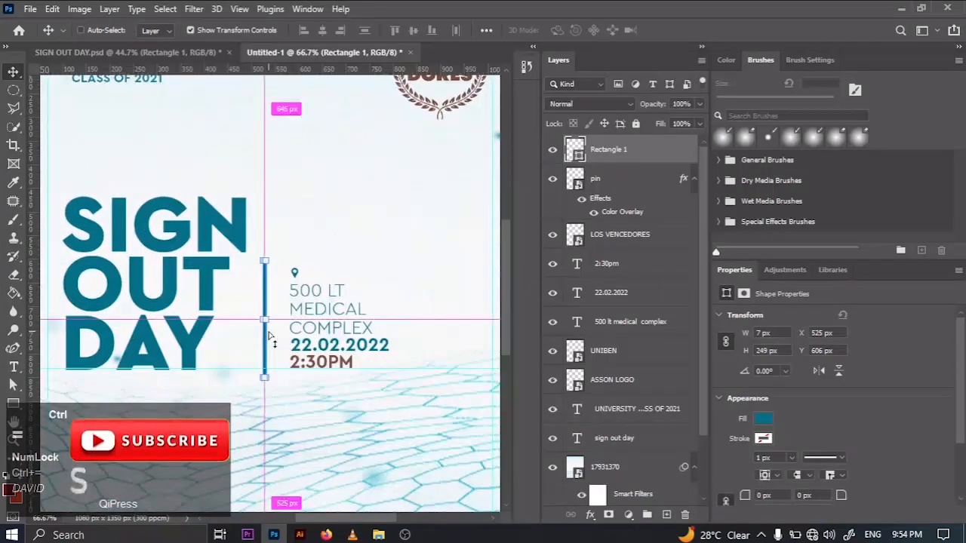
pyautogui.click(178, 57)
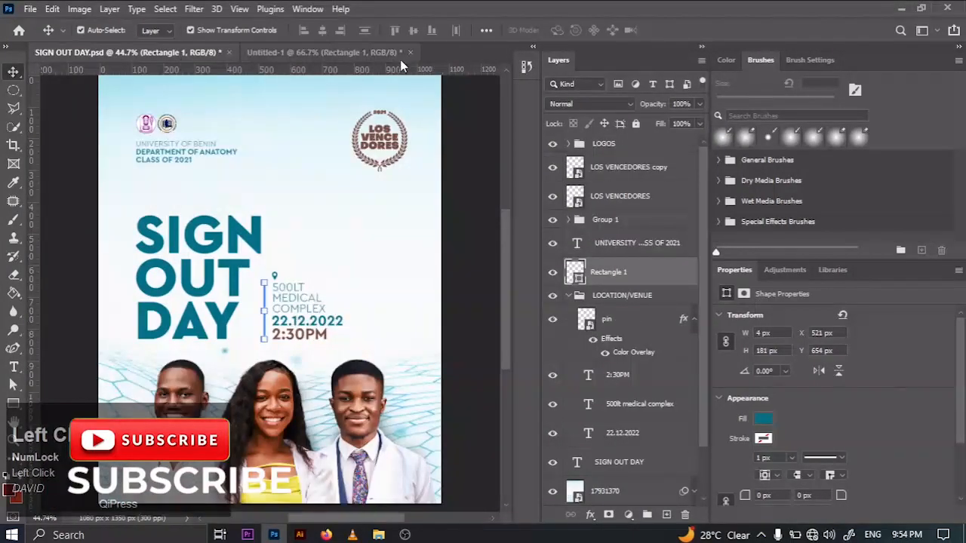
pyautogui.click(371, 57)
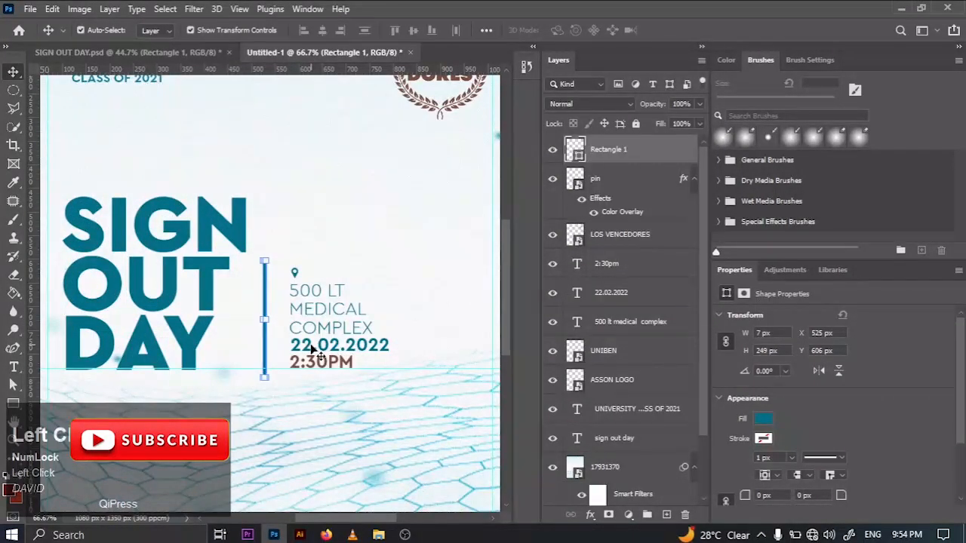
pyautogui.moveTo(266, 339); pyautogui.dragTo(279, 290)
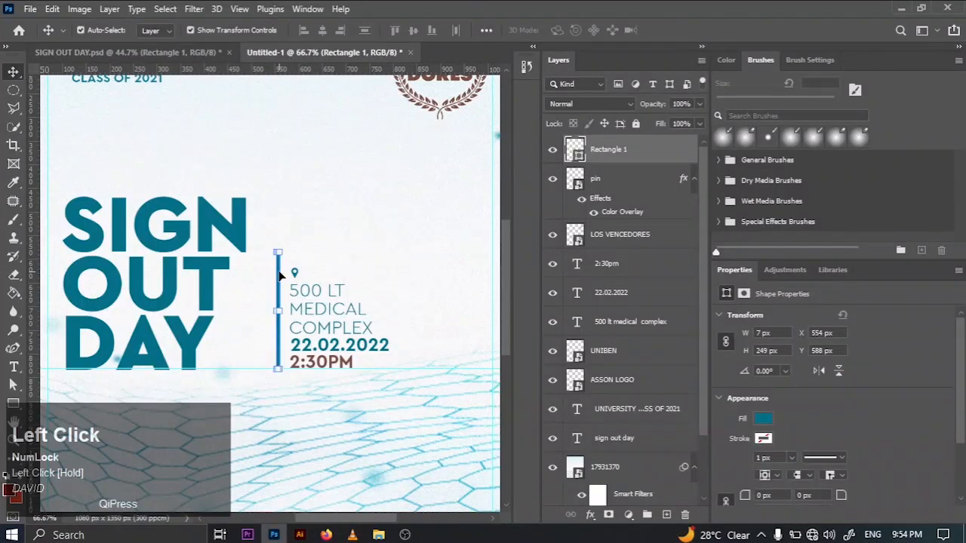
# - Scale the divider proportionally to 72.95%, about 5 x 182 px, keeping its lower end on the guide
pyautogui.hotkey('ctrl', '=')
pyautogui.hotkey('ctrl', '=')
pyautogui.hotkey('ctrl', '=')
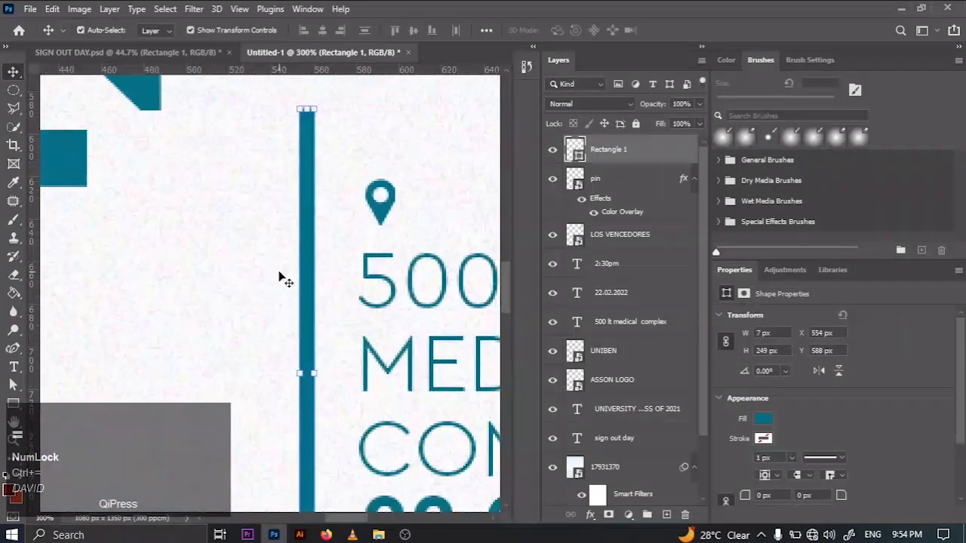
pyautogui.moveTo(305, 102); pyautogui.dragTo(306, 246)
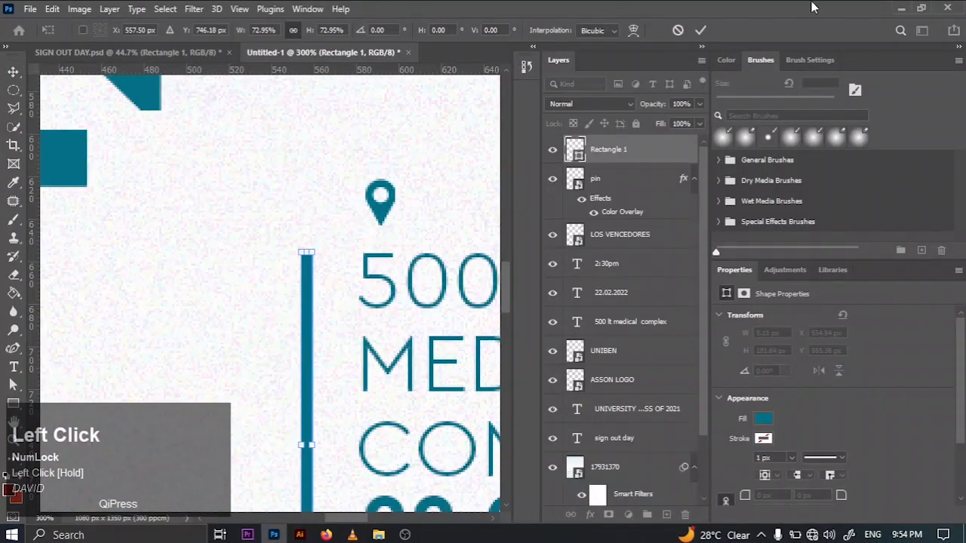
pyautogui.click(708, 36)
pyautogui.hotkey('ctrl', '0')
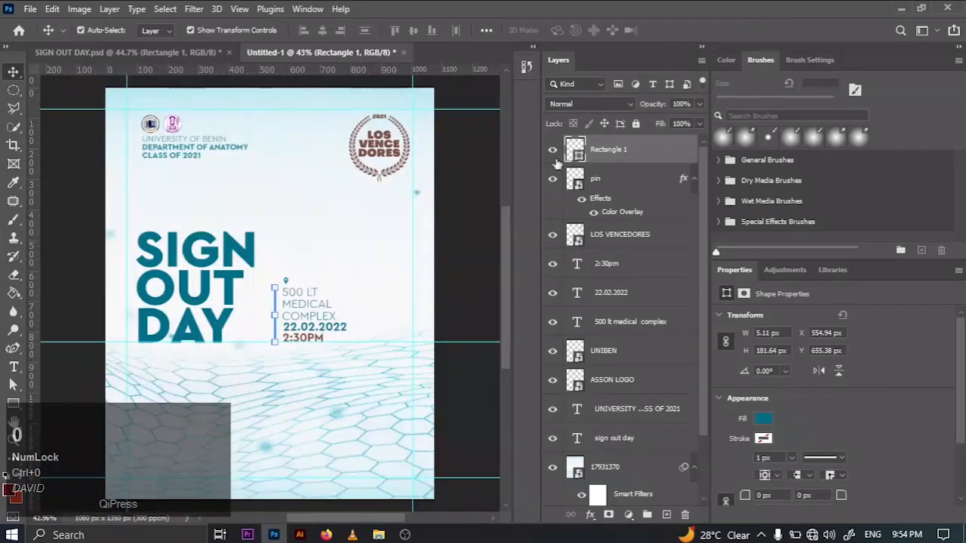
pyautogui.click(447, 310)
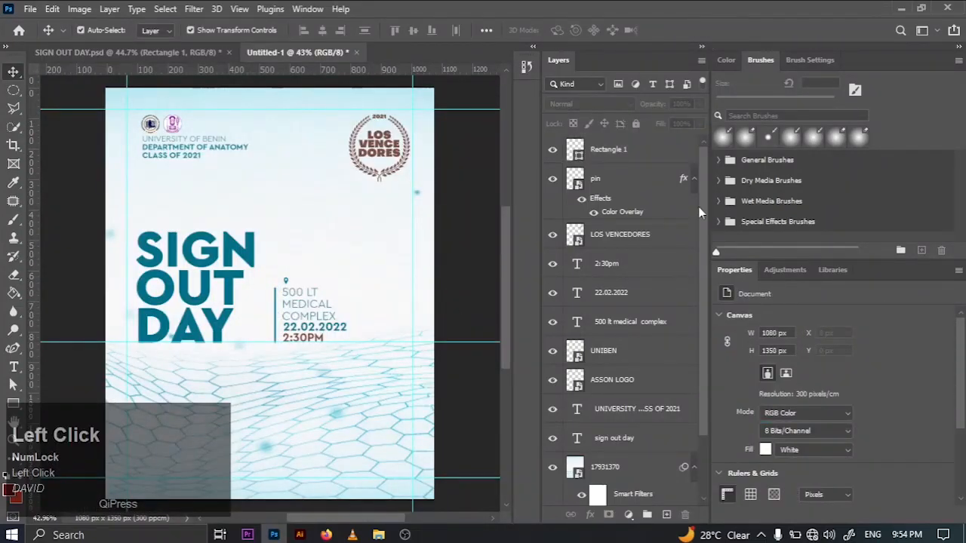
# - Group the 2:30pm, 22.02.2022, 500 lt medical complex and pin layers
pyautogui.click(630, 266)
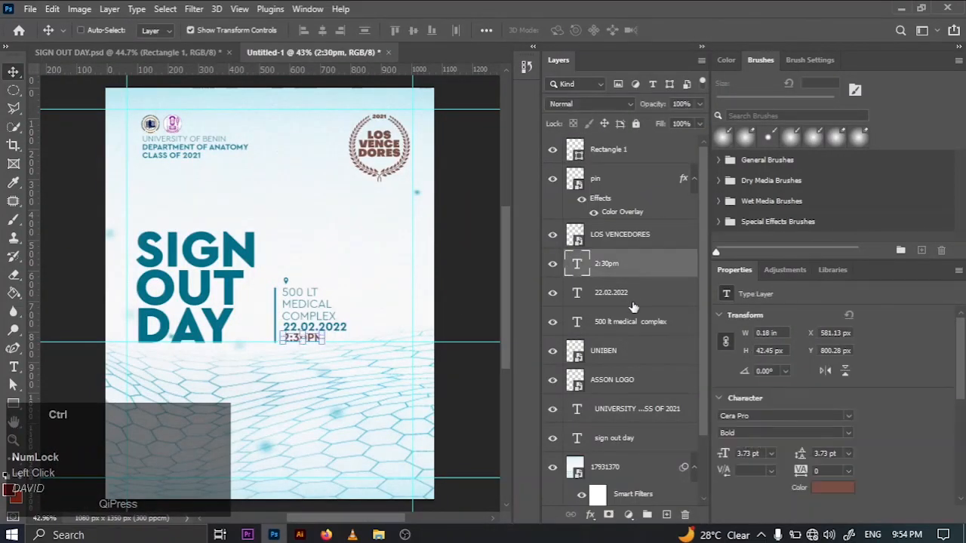
pyautogui.keyDown('ctrl'); pyautogui.click(641, 306); pyautogui.keyUp('ctrl')
pyautogui.keyDown('ctrl'); pyautogui.click(641, 311); pyautogui.keyUp('ctrl')
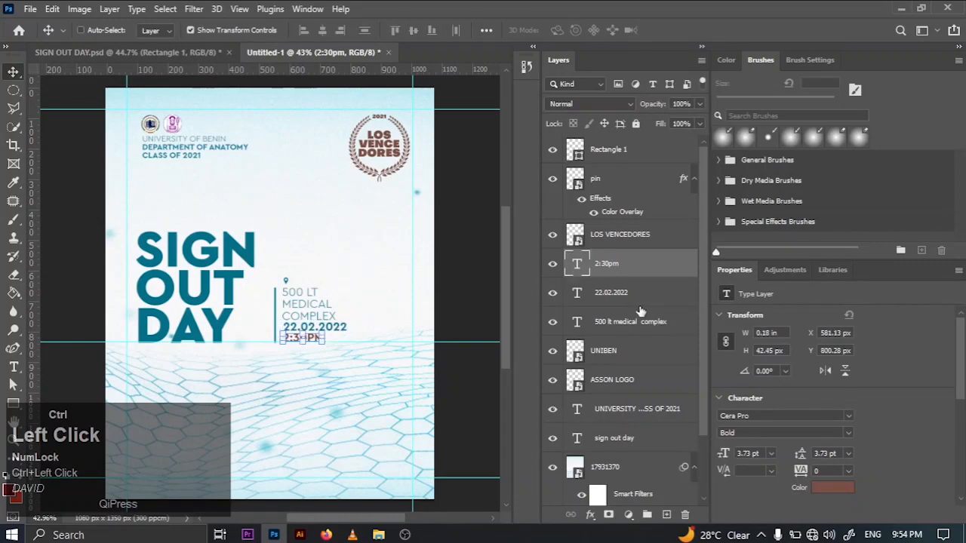
pyautogui.keyDown('ctrl'); pyautogui.click(640, 311); pyautogui.keyUp('ctrl')
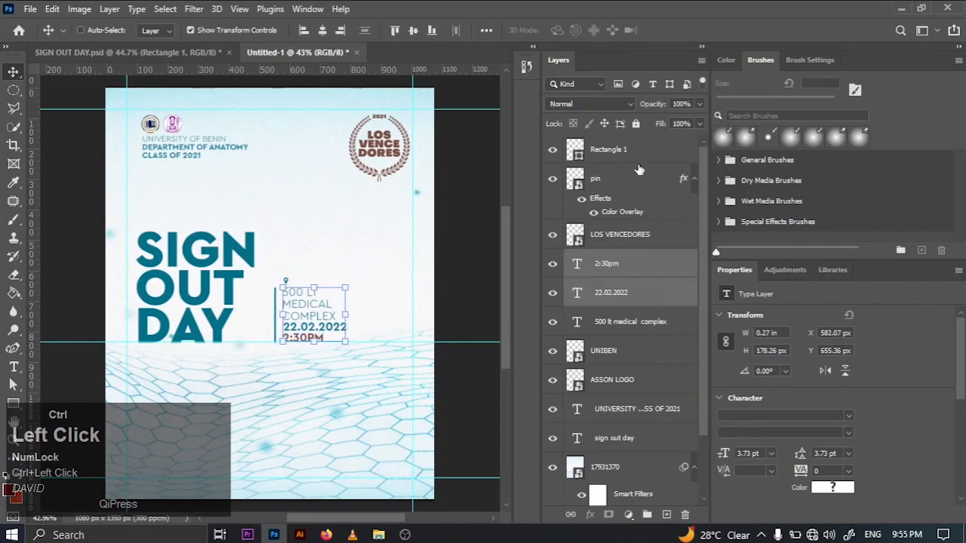
pyautogui.keyDown('ctrl'); pyautogui.click(647, 322); pyautogui.keyUp('ctrl')
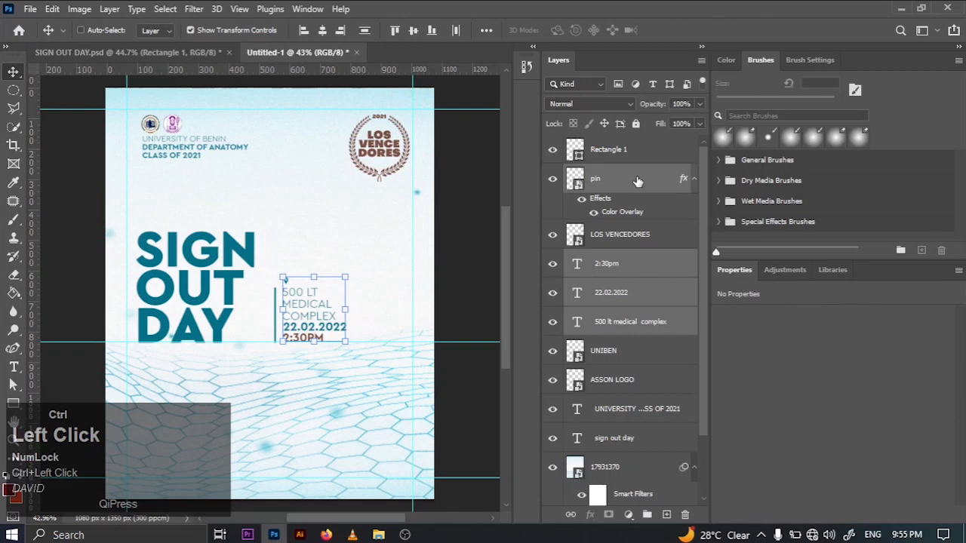
pyautogui.hotkey('ctrl', 'g')
# - Rename the new layer group to DETAILS and deselect it
pyautogui.doubleClick(606, 173)
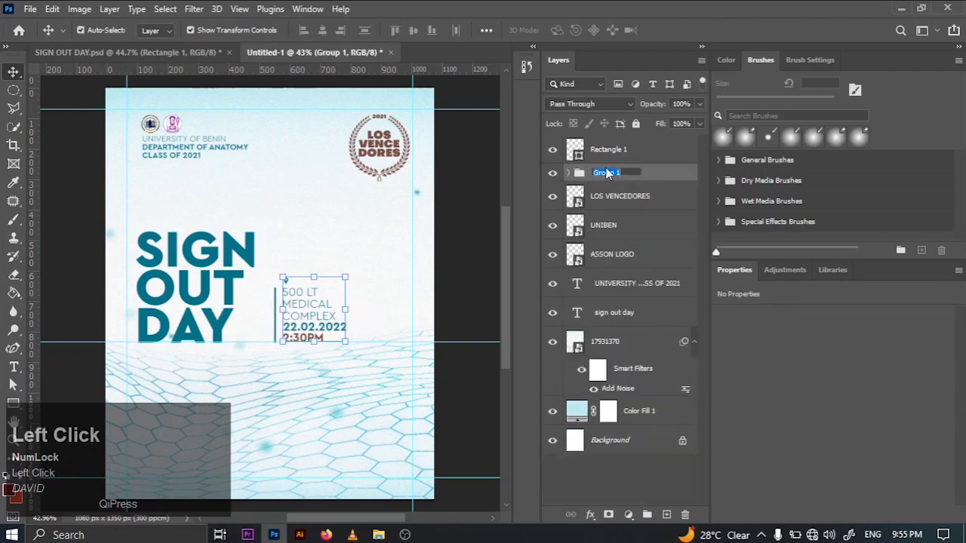
pyautogui.press('BackSpace')
pyautogui.press('capslock')
pyautogui.write('DETAI')
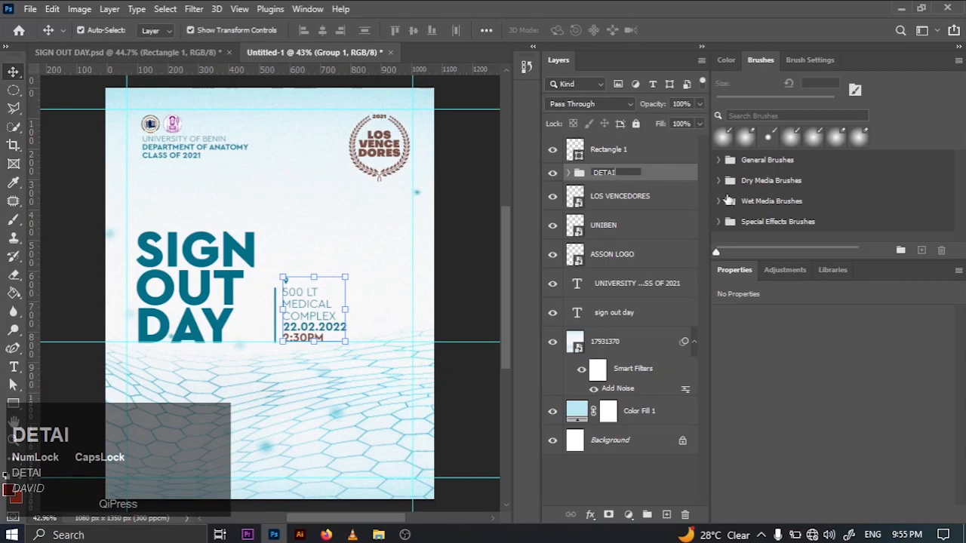
pyautogui.write('LS')
pyautogui.press('Return')
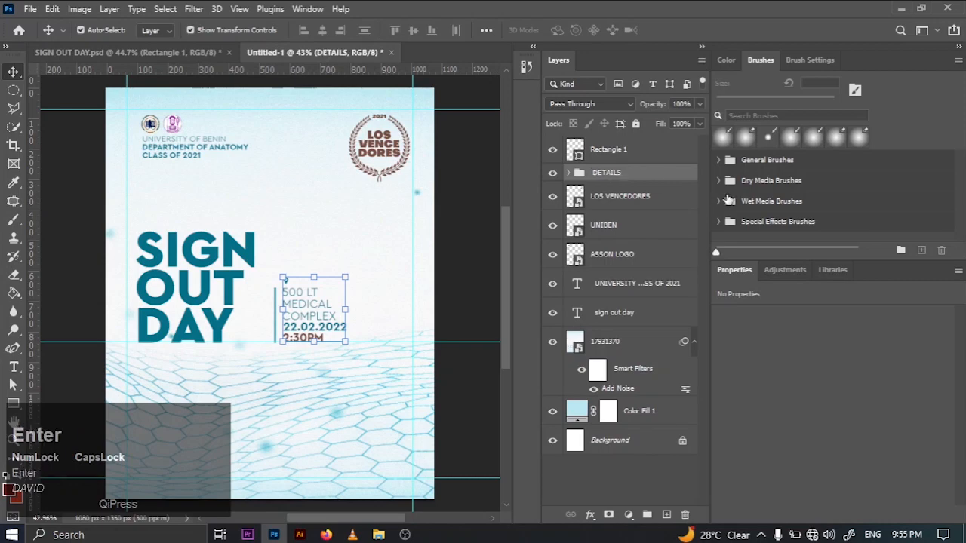
pyautogui.click(478, 232)
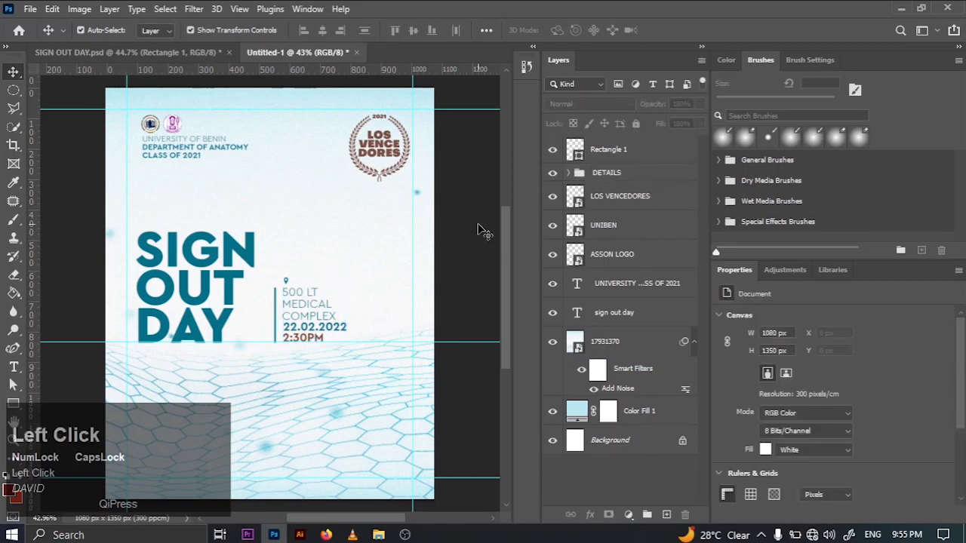
# - Check the finished design in SIGN OUT DAY.psd, collapse its LOCATION/VENUE group and return to the new flyer document
pyautogui.click(108, 53)
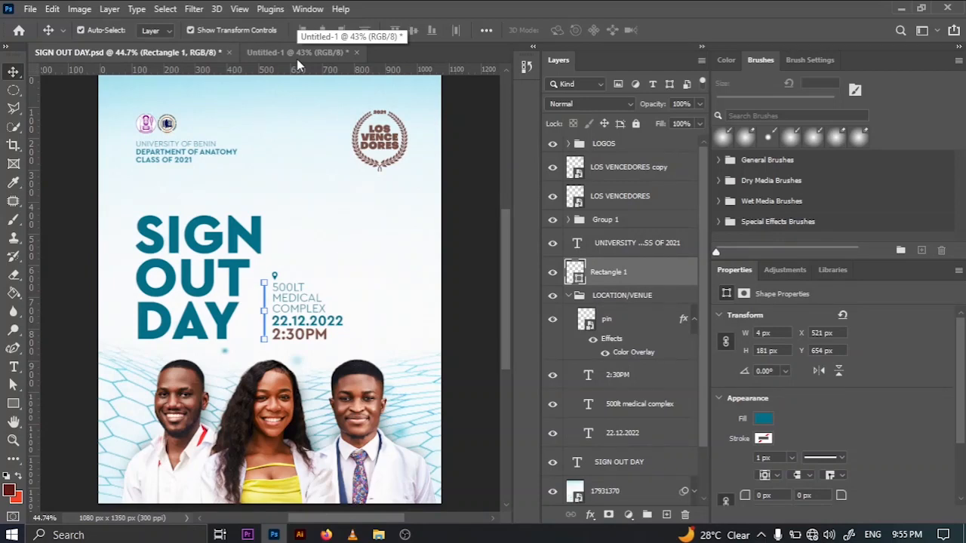
pyautogui.click(568, 299)
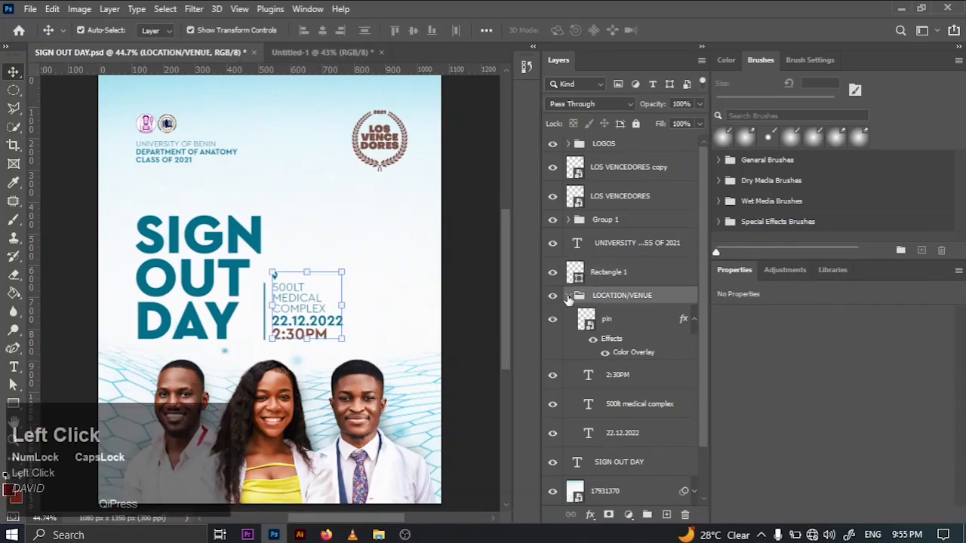
pyautogui.click(569, 296)
pyautogui.click(326, 52)
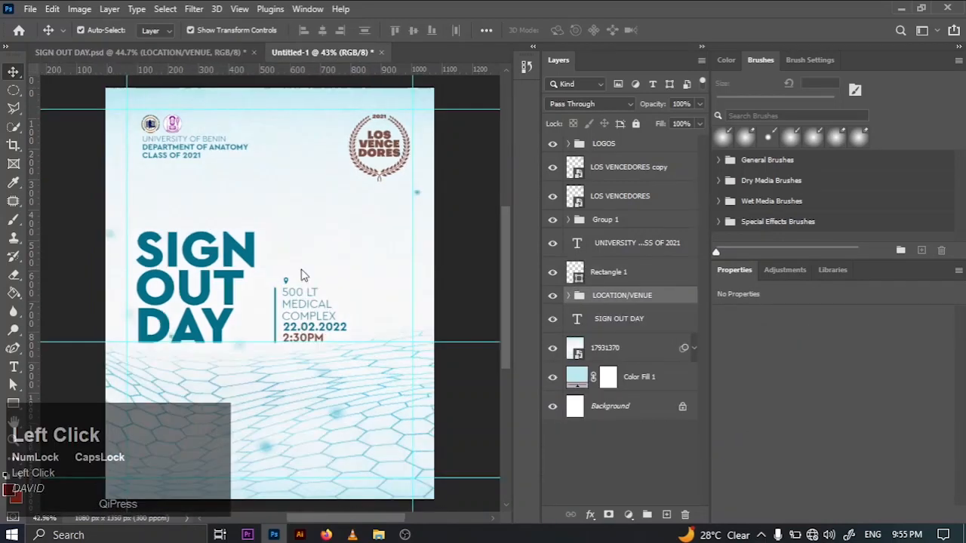
# - Open the portraits DSC_4768, DSC_4788 and DSC_5021 from the SIGN OUT DAY project folder as separate Photoshop documents
pyautogui.click(379, 535)
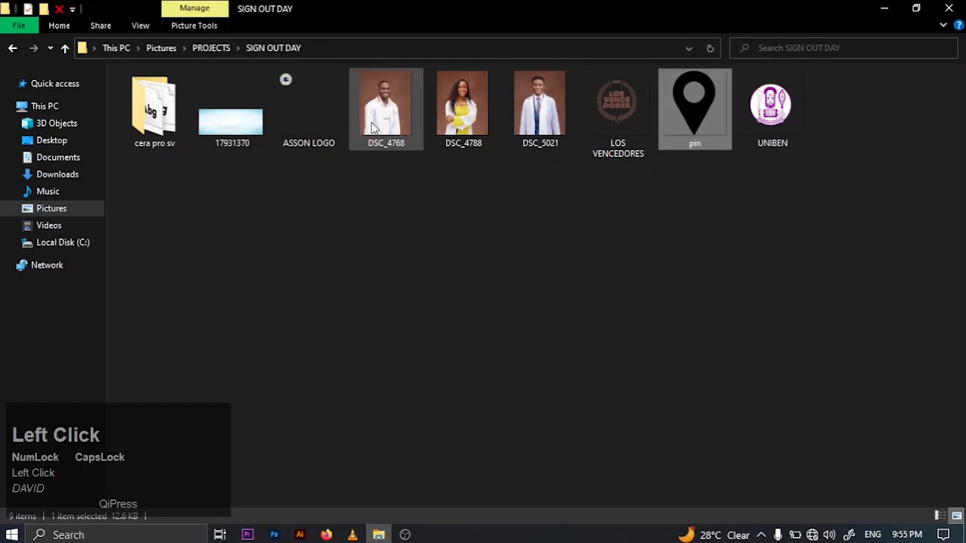
pyautogui.moveTo(385, 106); pyautogui.dragTo(429, 54)
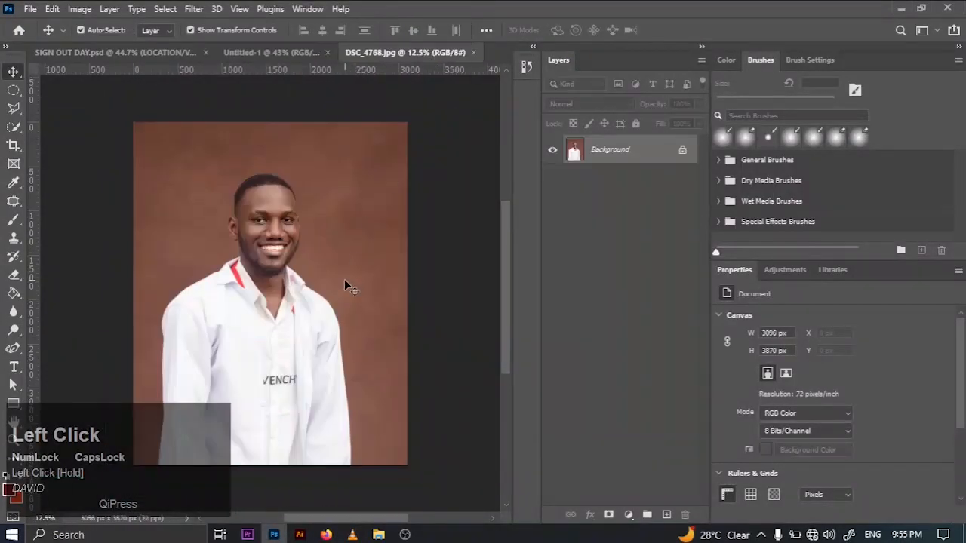
pyautogui.click(365, 532)
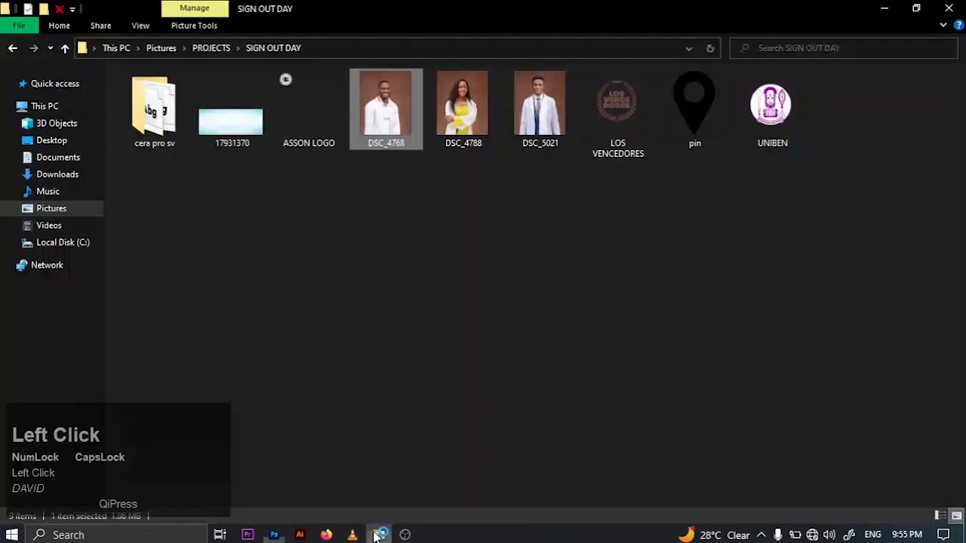
pyautogui.moveTo(464, 106); pyautogui.dragTo(502, 55)
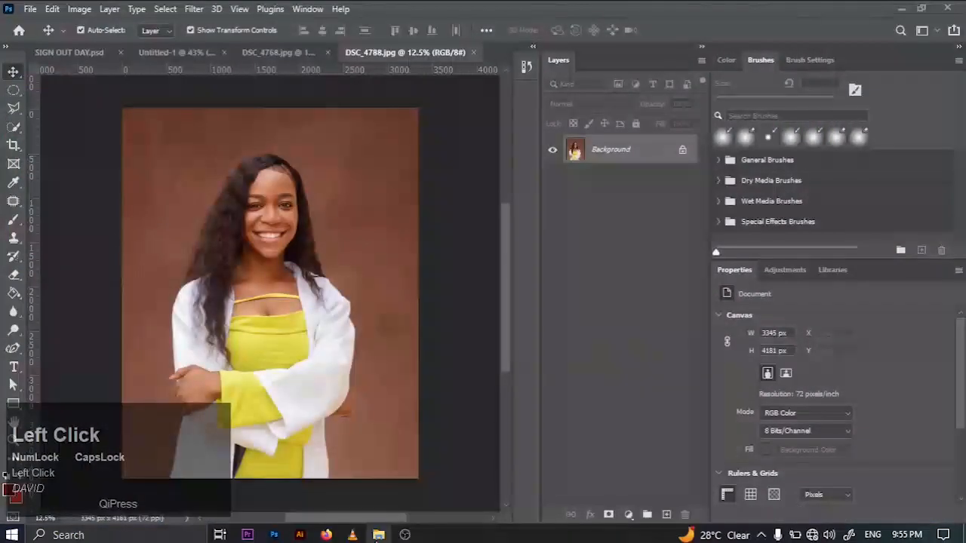
pyautogui.click(378, 535)
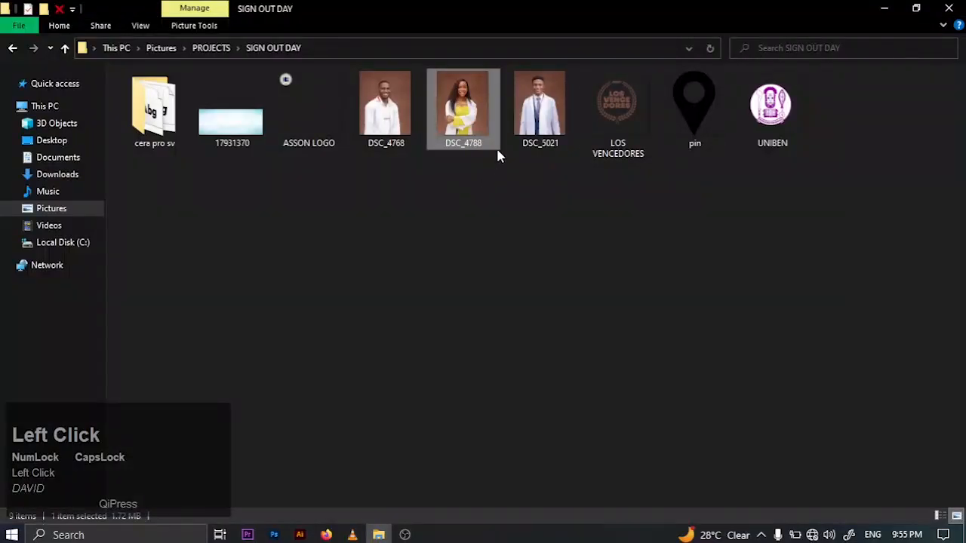
pyautogui.moveTo(539, 105); pyautogui.dragTo(503, 61)
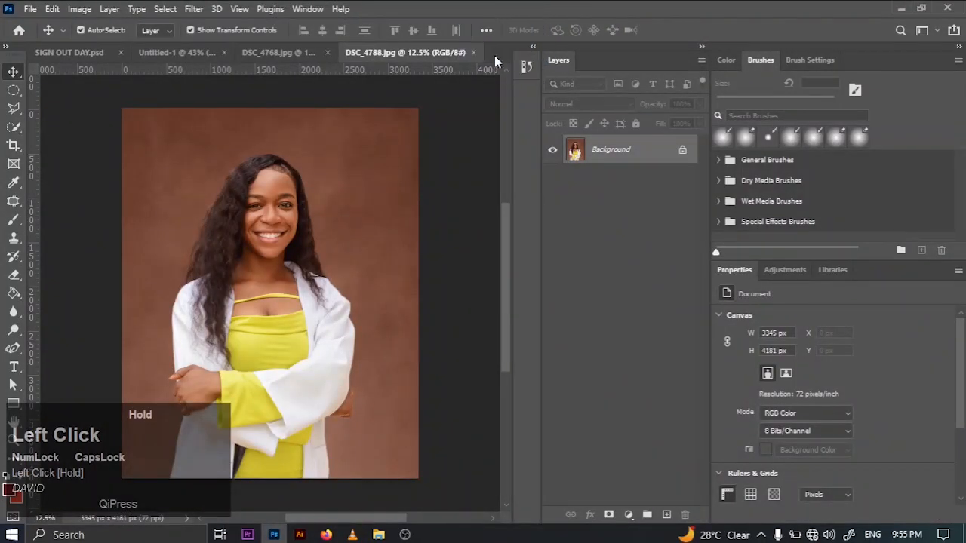
# - Select the man in DSC_5021.jpg with Select Subject, try a layer mask from the selection, and undo the mask
pyautogui.click(165, 9)
pyautogui.click(197, 177)
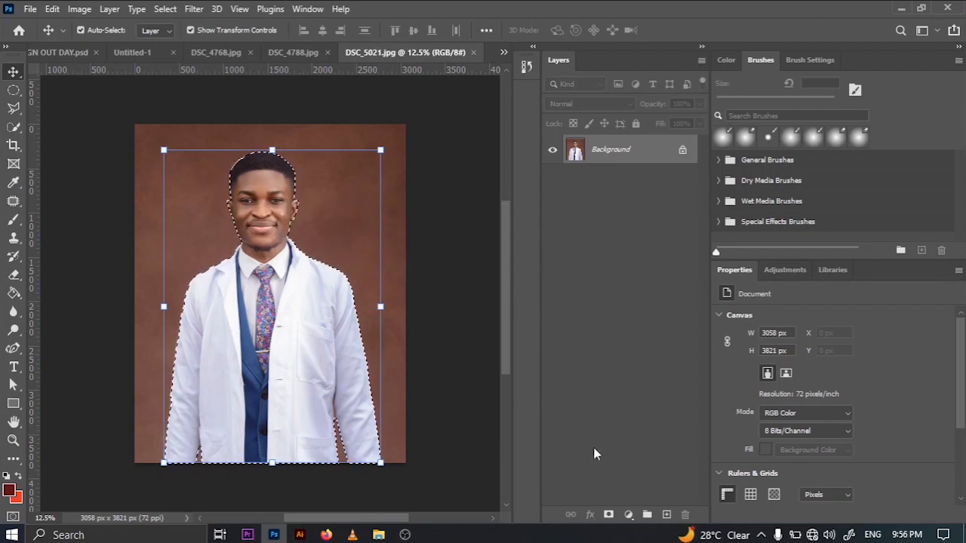
pyautogui.click(608, 515)
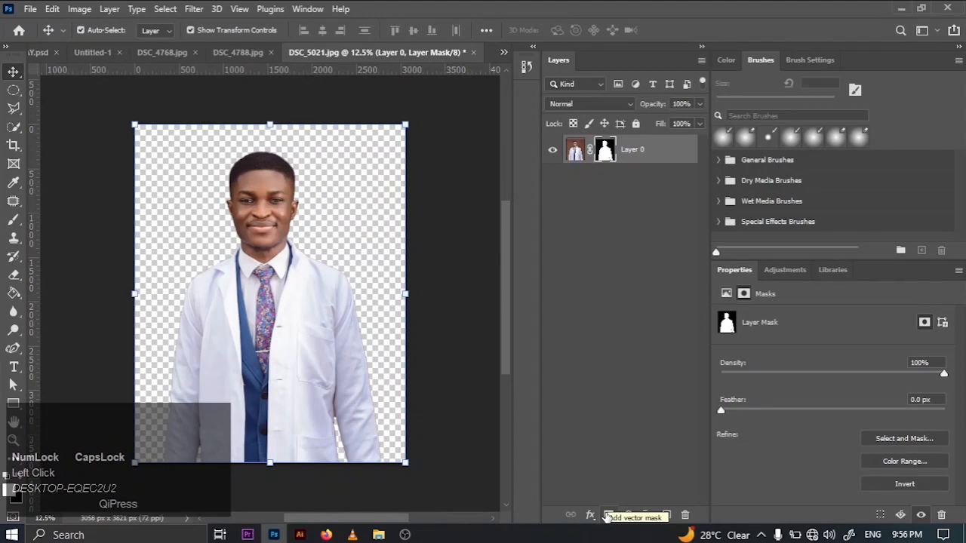
pyautogui.hotkey('ctrl', 'z')
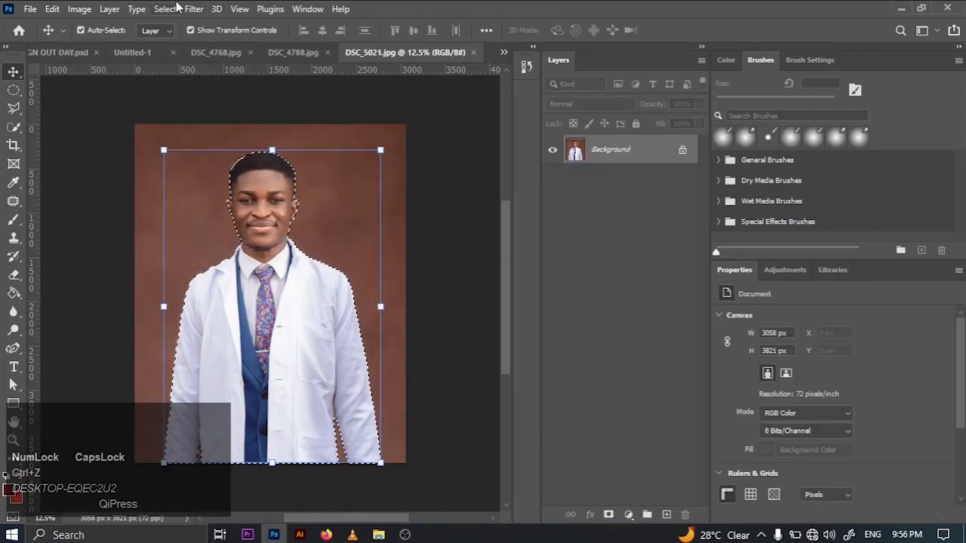
pyautogui.click(166, 8)
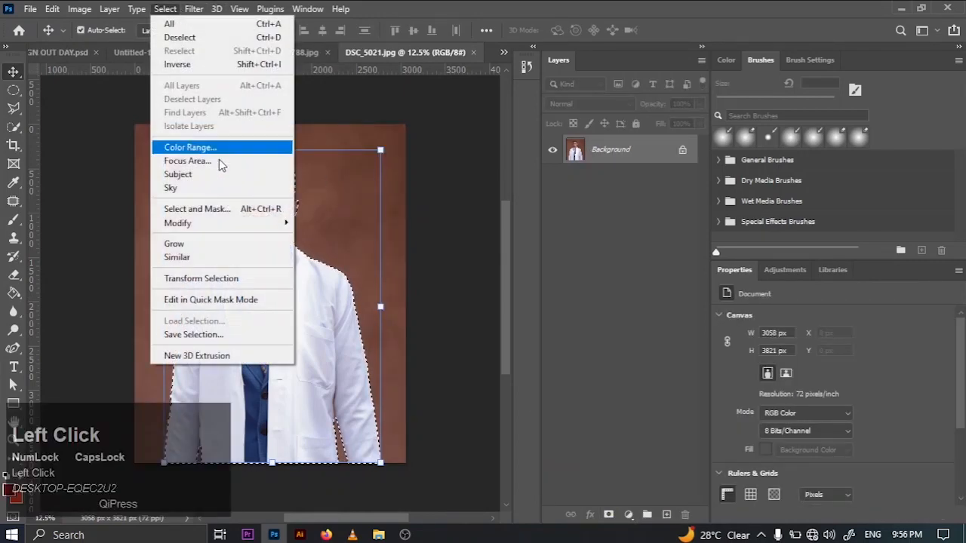
pyautogui.moveTo(229, 224)
pyautogui.click(320, 249)
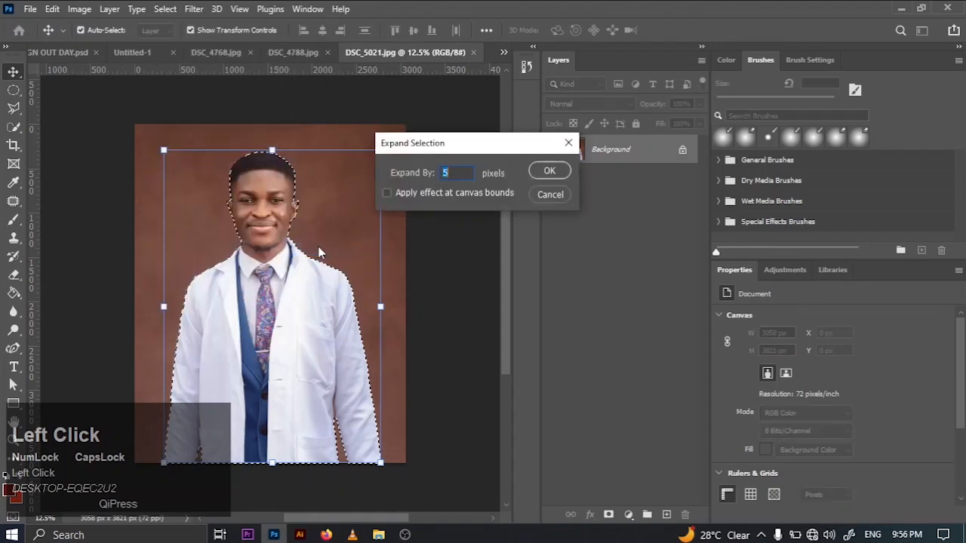
pyautogui.click(546, 195)
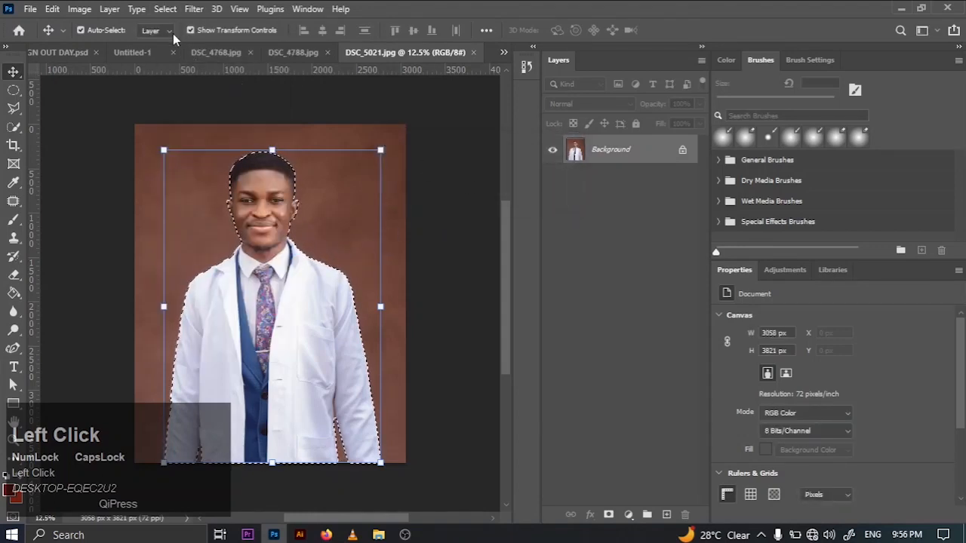
# - Smooth the selection around the man with a sample radius of 2 pixels and contract it by 1 pixel
pyautogui.click(165, 9)
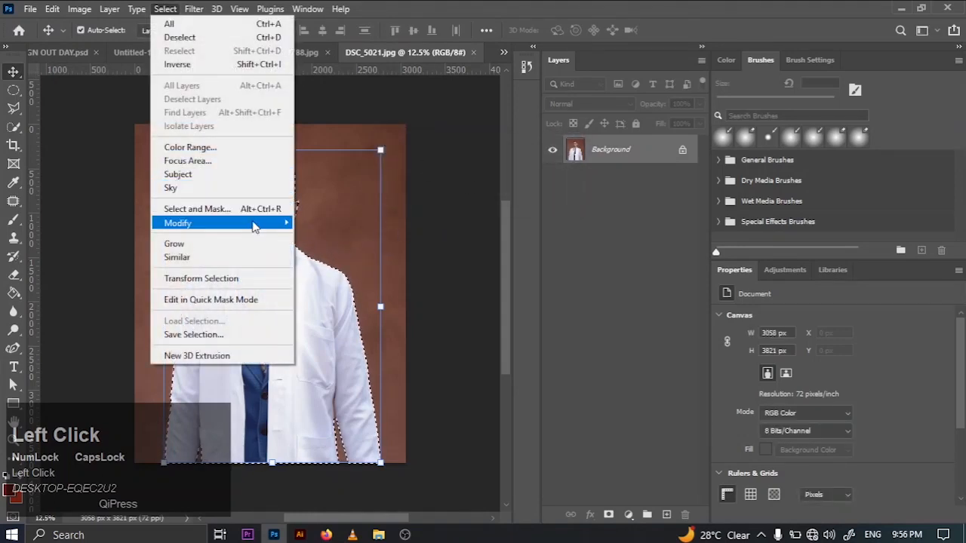
pyautogui.moveTo(260, 223)
pyautogui.click(312, 237)
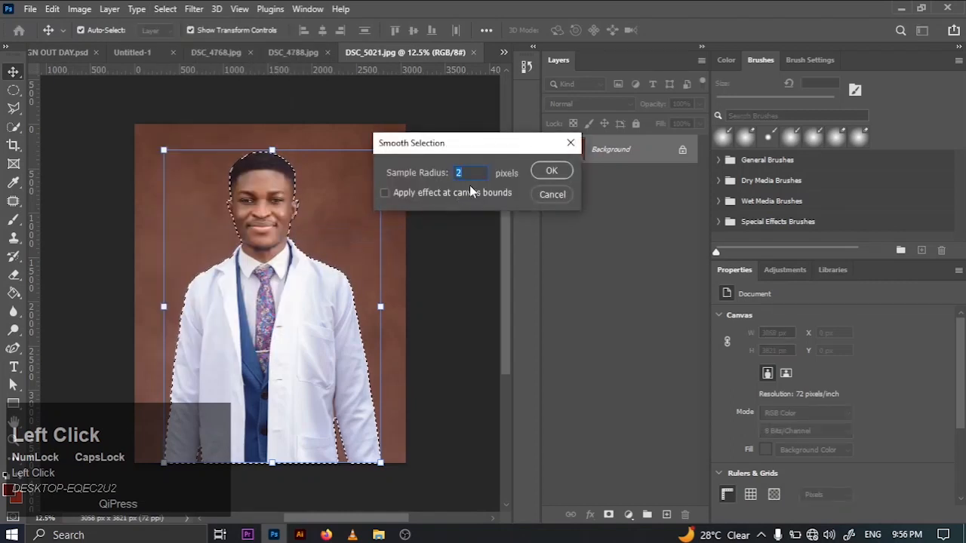
pyautogui.click(534, 173)
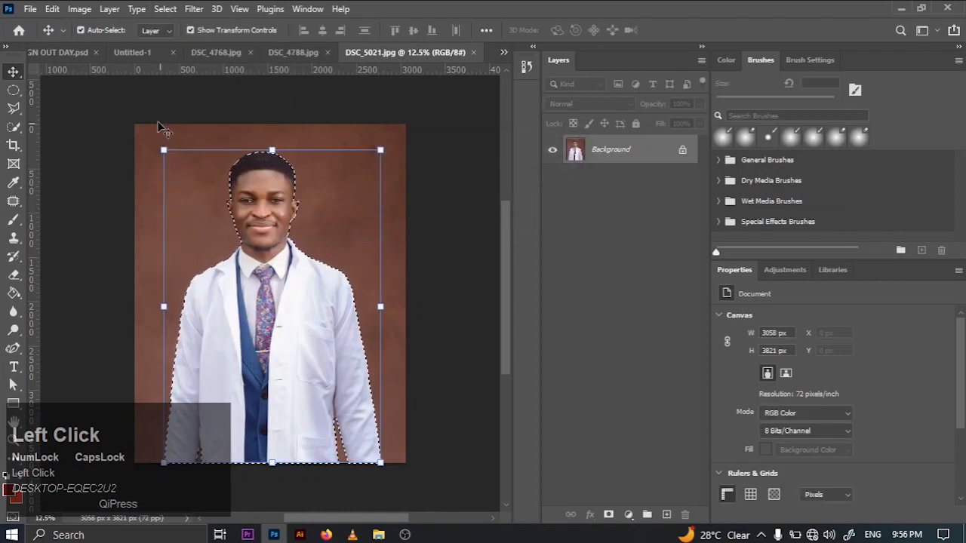
pyautogui.click(166, 8)
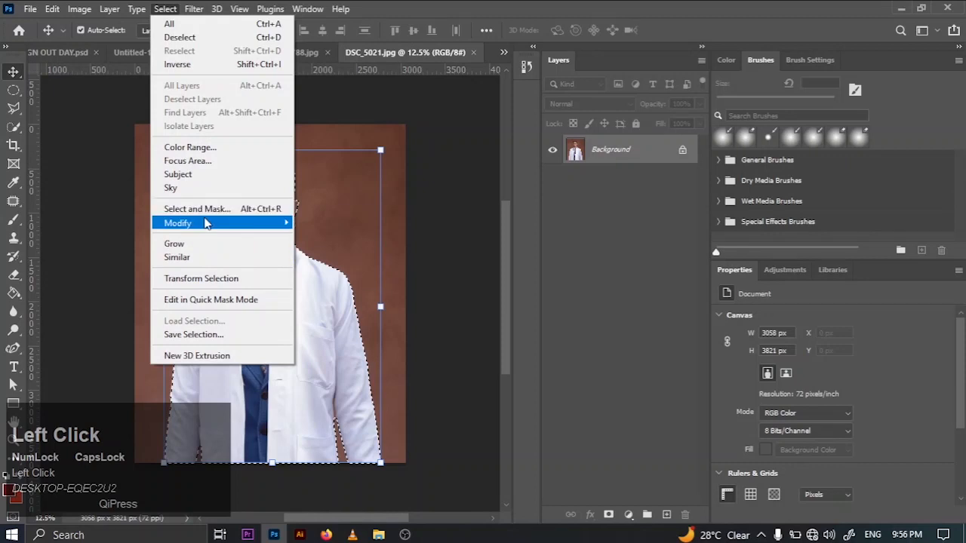
pyautogui.moveTo(276, 224)
pyautogui.click(347, 262)
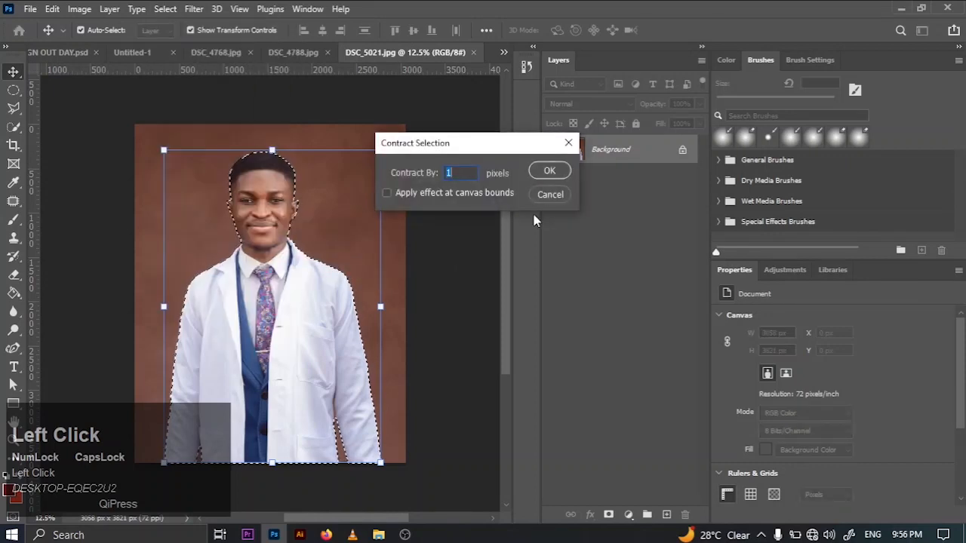
pyautogui.click(547, 172)
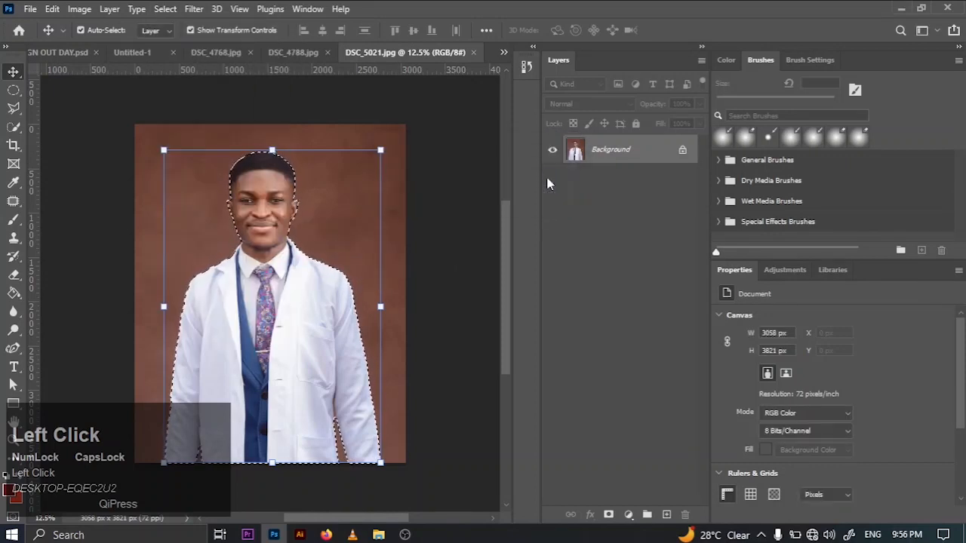
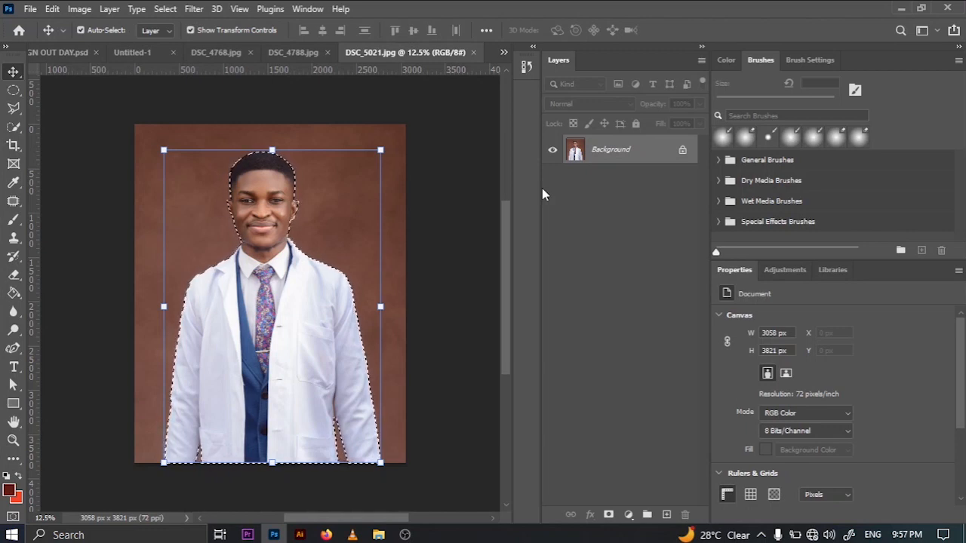
# - Mask out the background of DSC_5021.jpg using the selection around the man and convert the masked layer to a smart object
pyautogui.click(608, 515)
pyautogui.rightClick(634, 149)
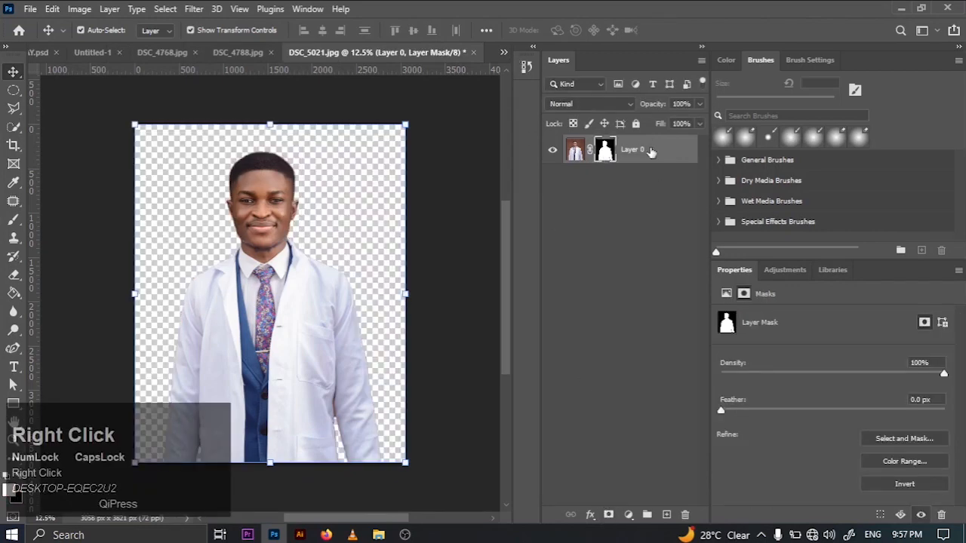
pyautogui.click(672, 198)
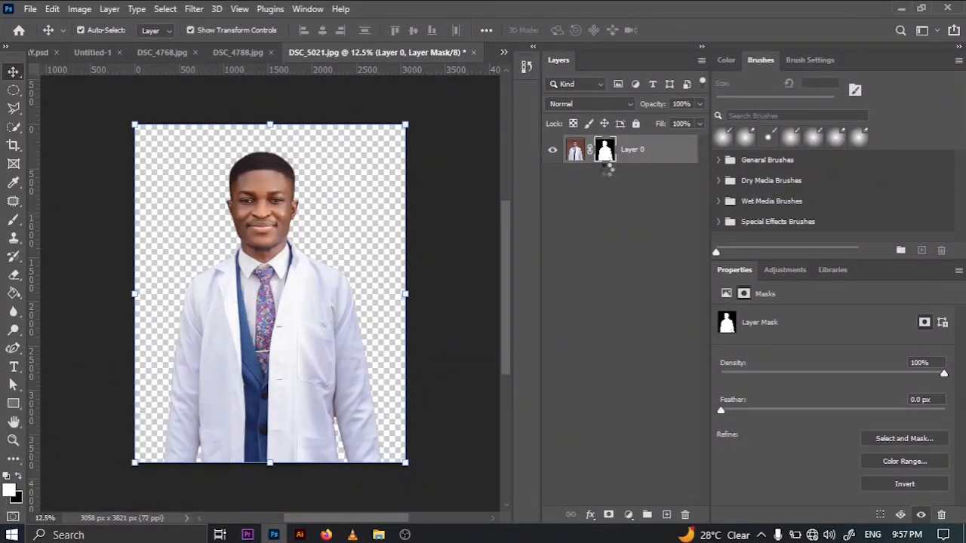
# - Duplicate the man's cutout layer from DSC_5021.jpg into the Untitled-1 document
pyautogui.rightClick(623, 132)
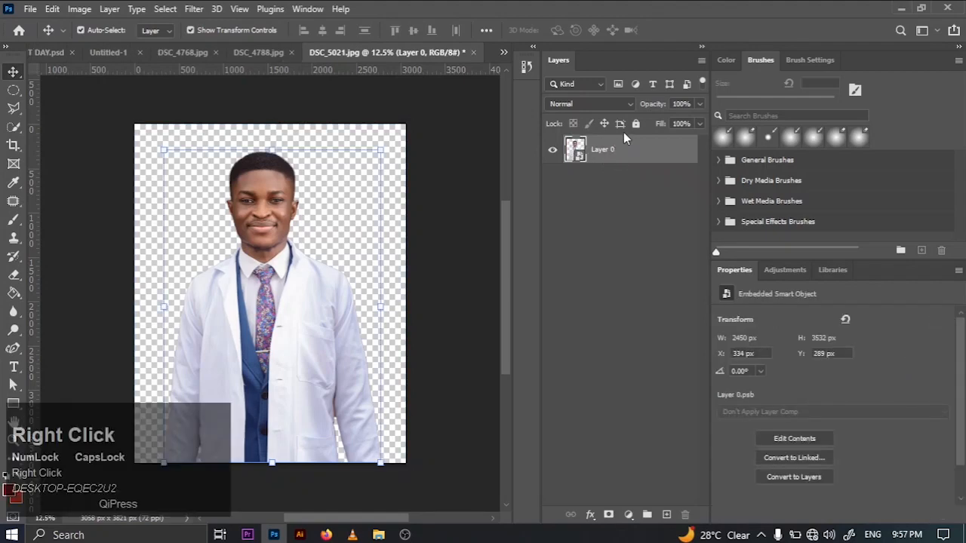
pyautogui.click(624, 142)
pyautogui.rightClick(624, 141)
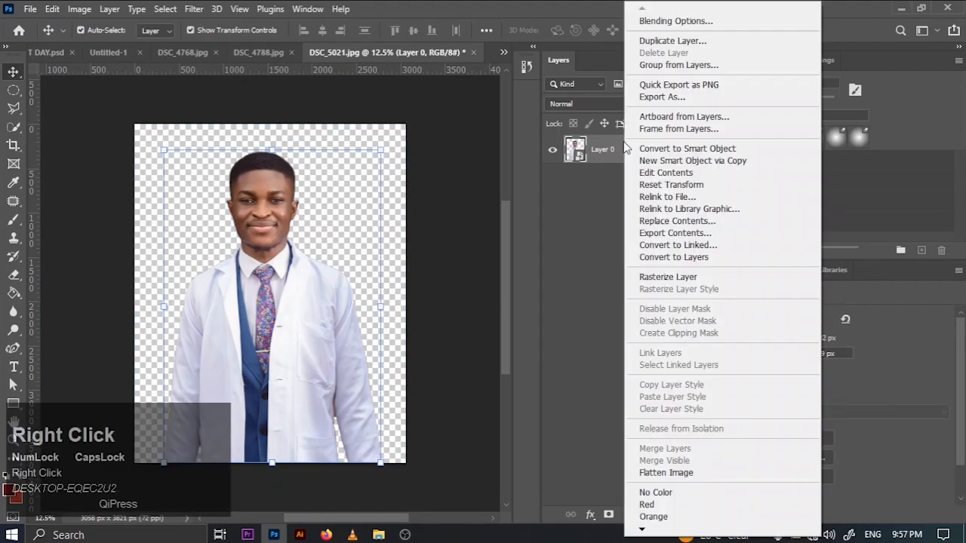
pyautogui.click(665, 43)
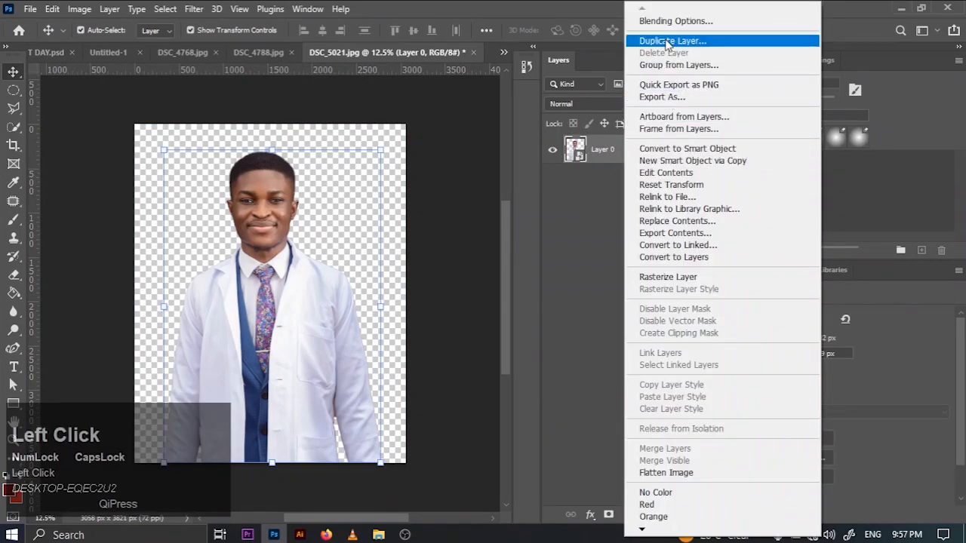
pyautogui.click(408, 198)
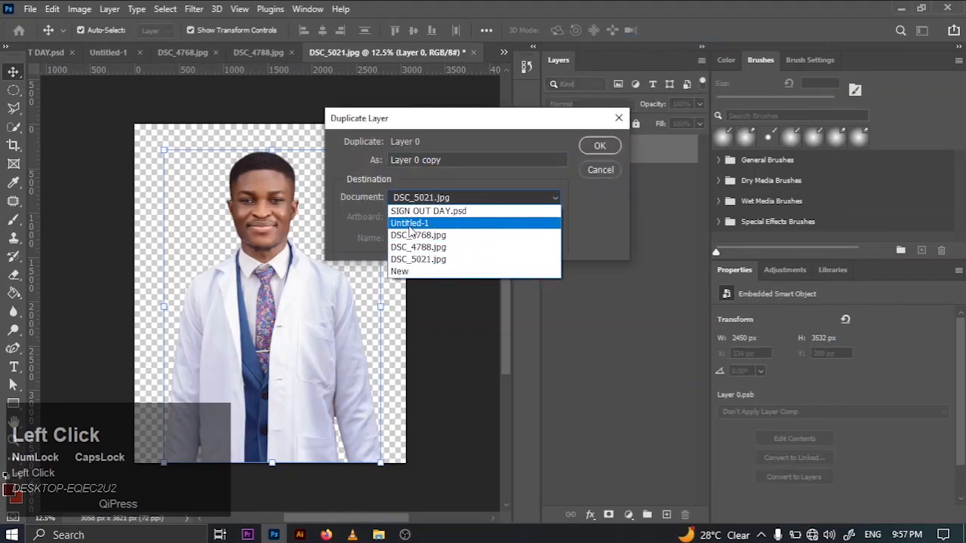
pyautogui.click(410, 218)
pyautogui.click(588, 146)
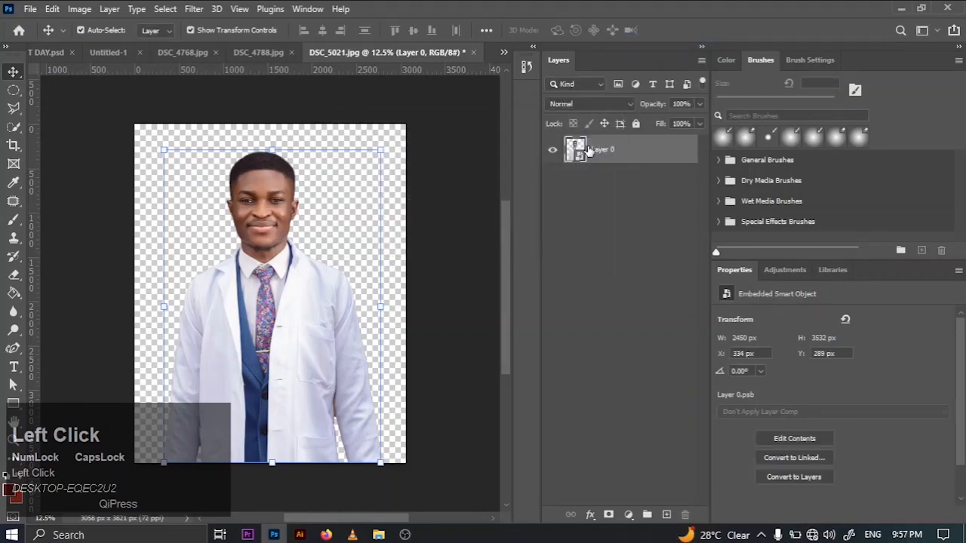
# - Move the man's cutout in Untitled-1 to about X -426 px, Y 242 px and close DSC_5021.jpg without saving
pyautogui.click(106, 52)
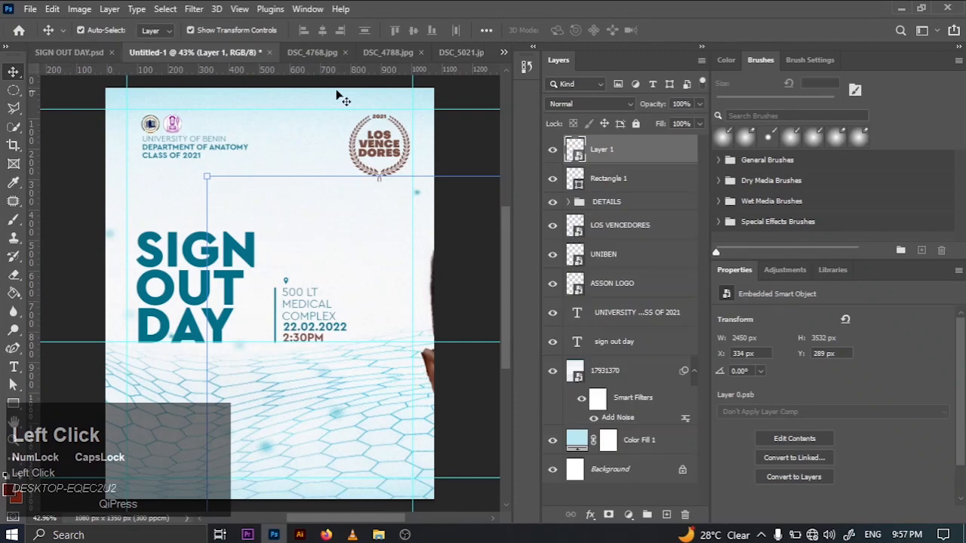
pyautogui.moveTo(429, 279); pyautogui.dragTo(198, 265)
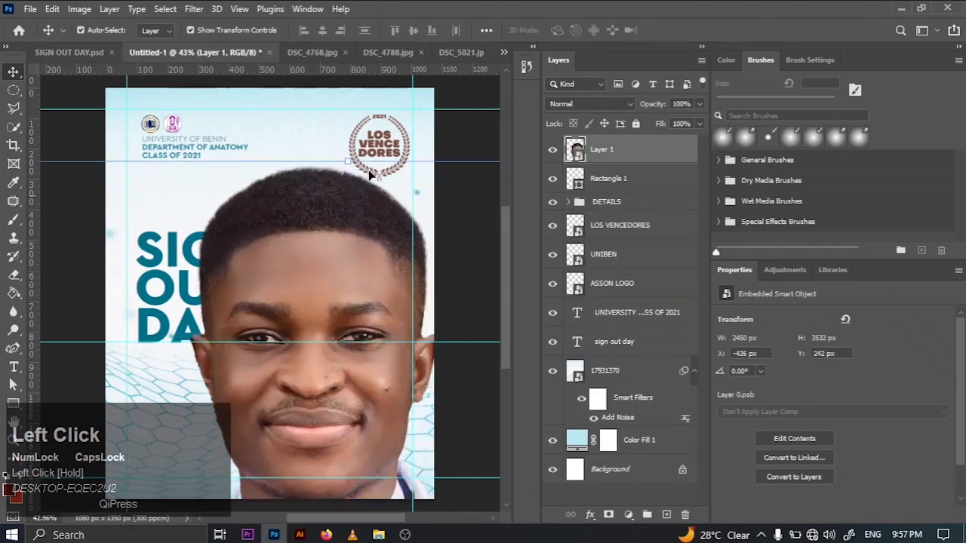
pyautogui.click(482, 52)
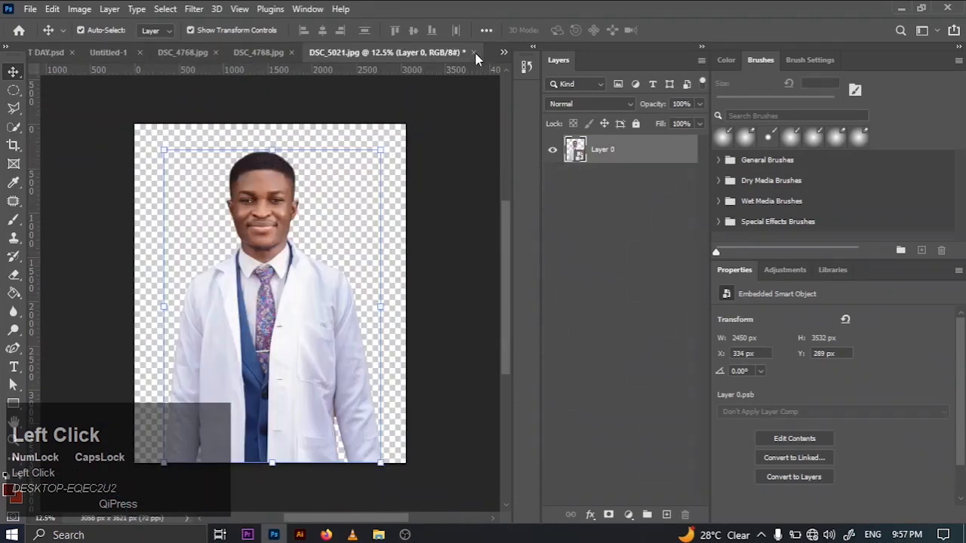
pyautogui.click(474, 52)
pyautogui.click(477, 209)
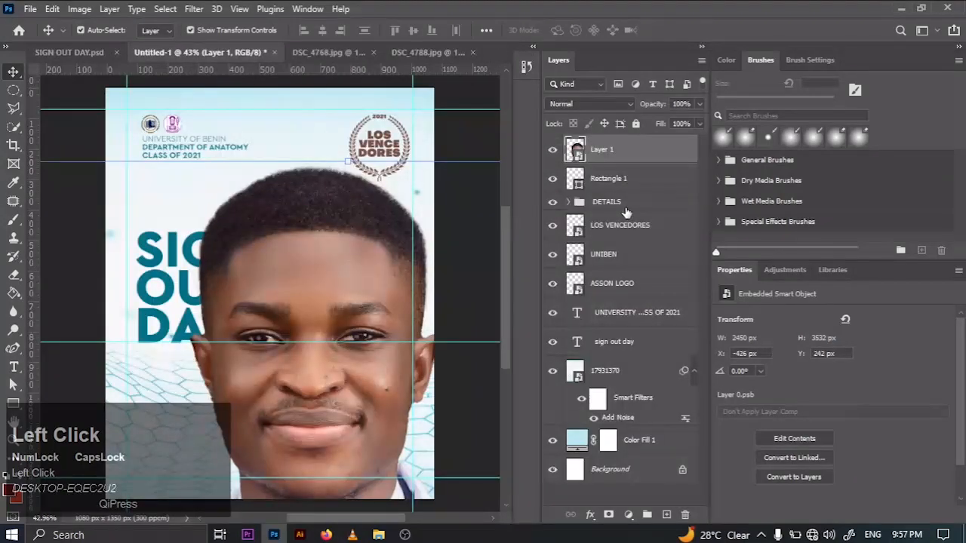
# - Unlock the background of DSC_4788.jpg, select the woman with Select Subject, try a layer mask from the selection, and undo the mask
pyautogui.click(412, 53)
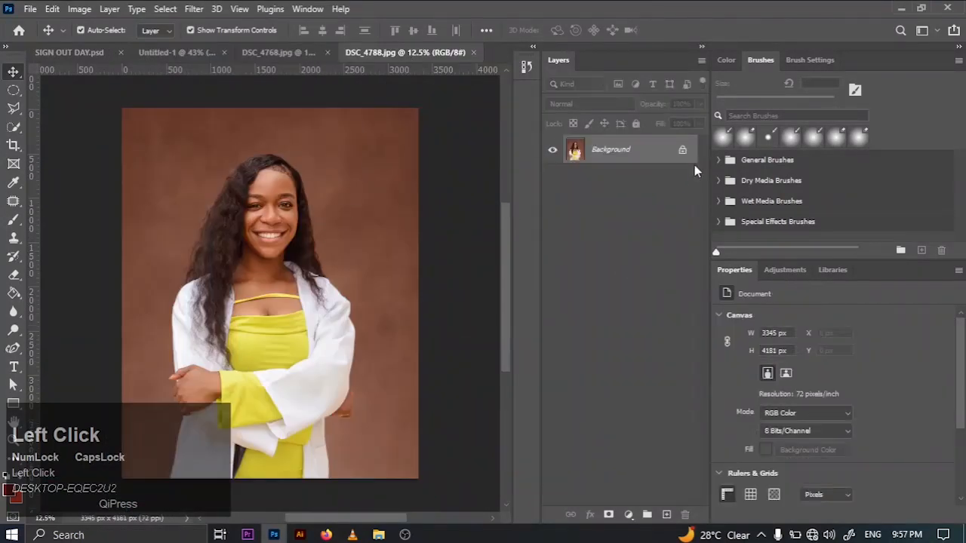
pyautogui.click(682, 149)
pyautogui.click(166, 8)
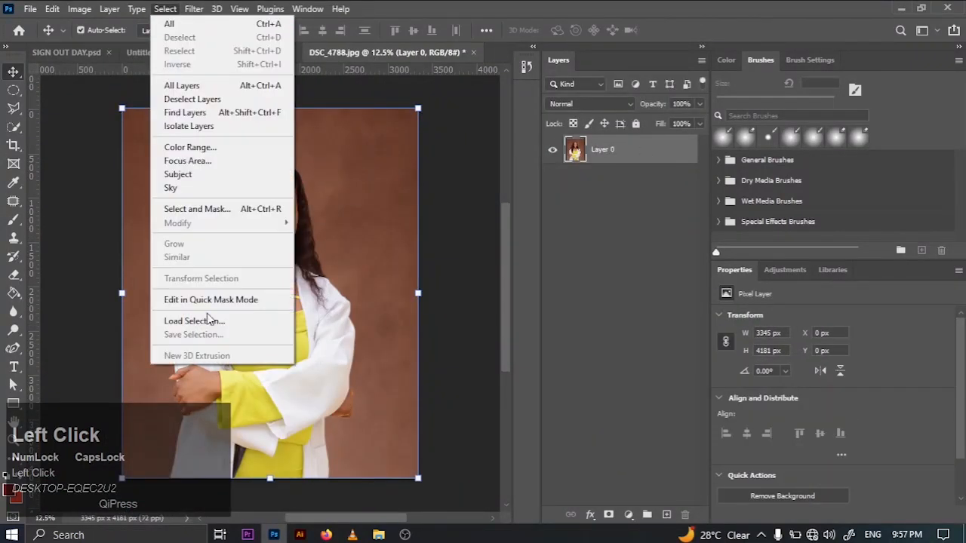
pyautogui.click(214, 175)
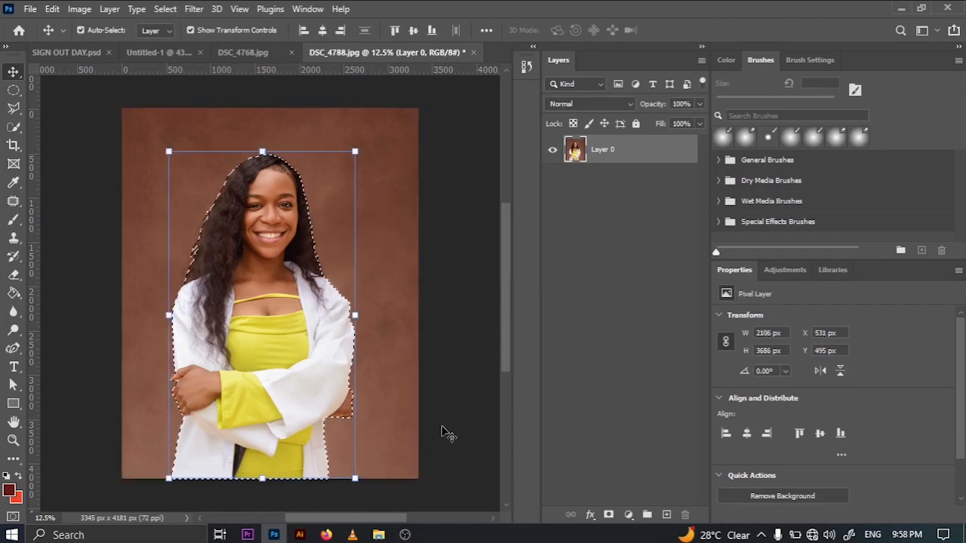
pyautogui.click(609, 515)
pyautogui.hotkey('ctrl', 'z')
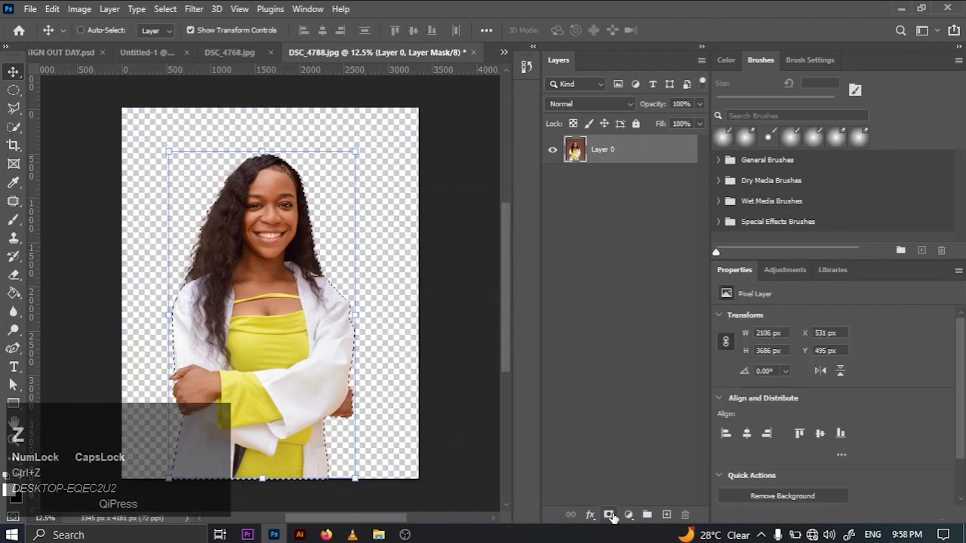
# - Smooth the selection around the woman with a sample radius of 2 pixels and contract it by 1 pixel
pyautogui.click(165, 9)
pyautogui.moveTo(284, 223)
pyautogui.click(321, 236)
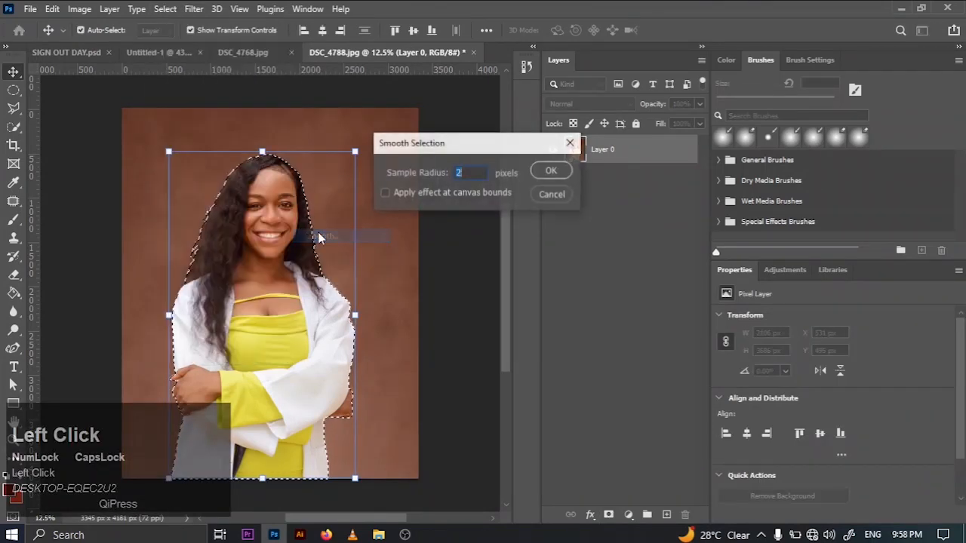
pyautogui.click(551, 169)
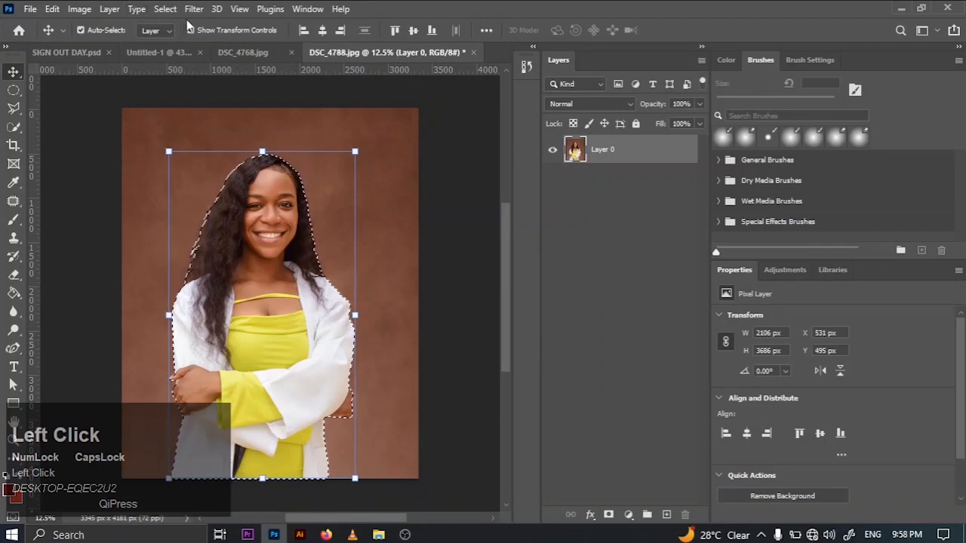
pyautogui.click(165, 8)
pyautogui.moveTo(178, 224)
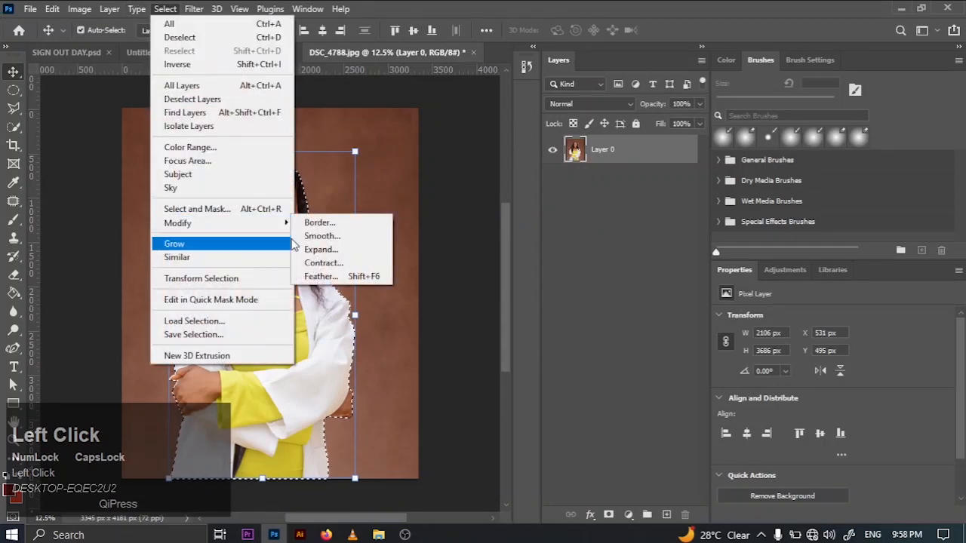
pyautogui.click(329, 263)
pyautogui.click(551, 169)
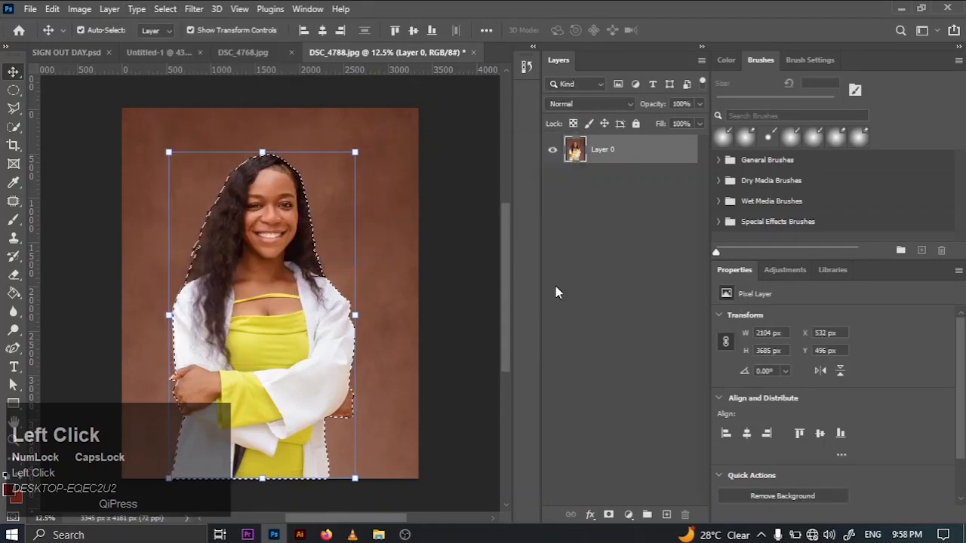
# - Mask out the background of DSC_4788.jpg using the selection around the woman and convert the masked layer to a smart object
pyautogui.click(607, 516)
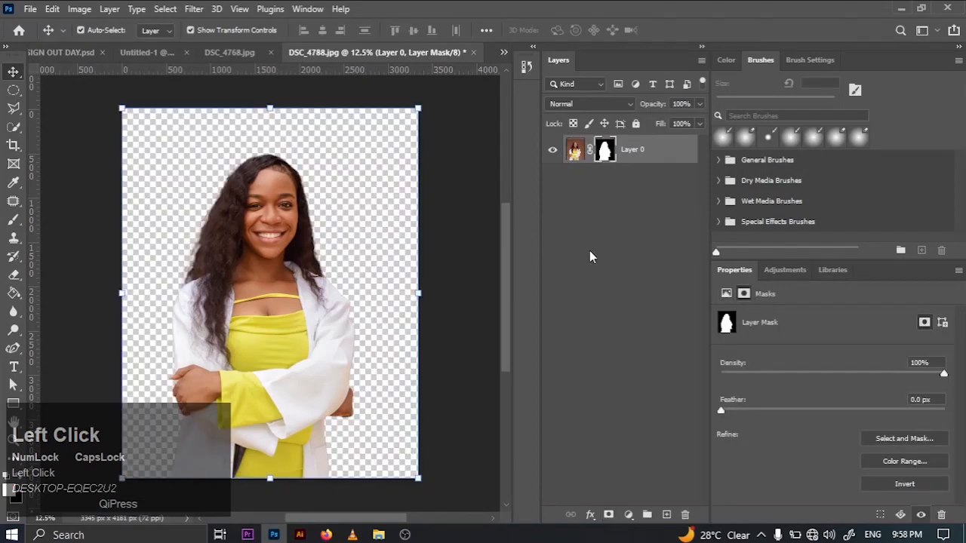
pyautogui.rightClick(632, 164)
pyautogui.click(683, 197)
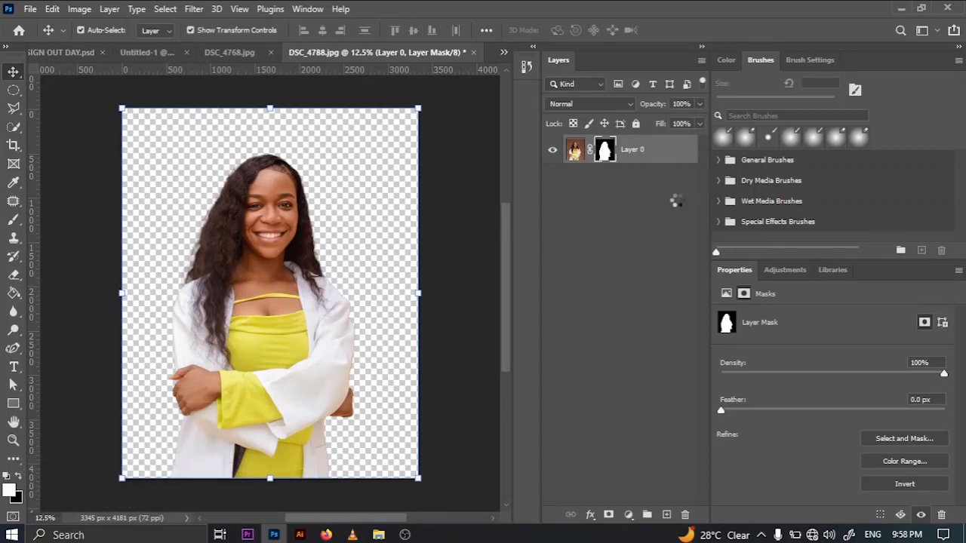
# - Duplicate the woman's cutout layer from DSC_4788.jpg into the Untitled-1 document
pyautogui.rightClick(638, 157)
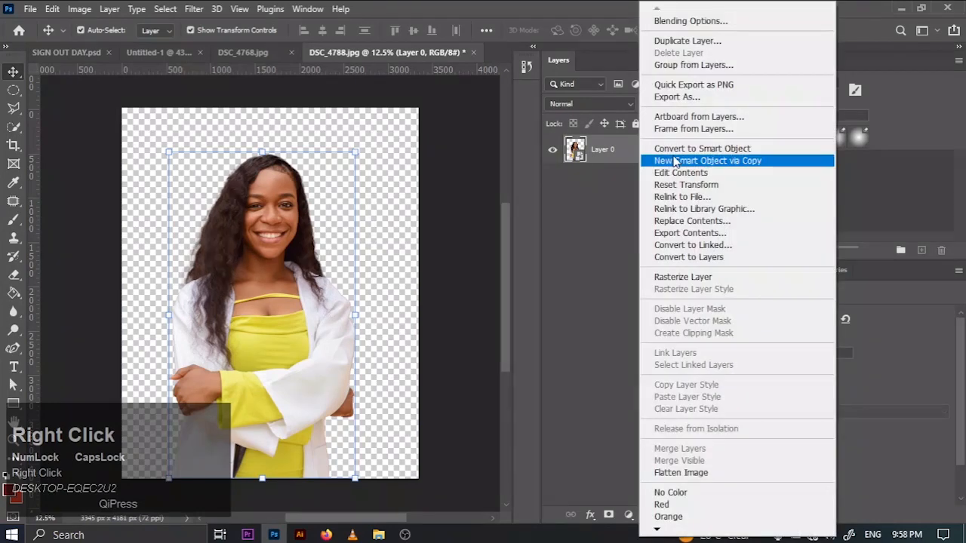
pyautogui.rightClick(623, 152)
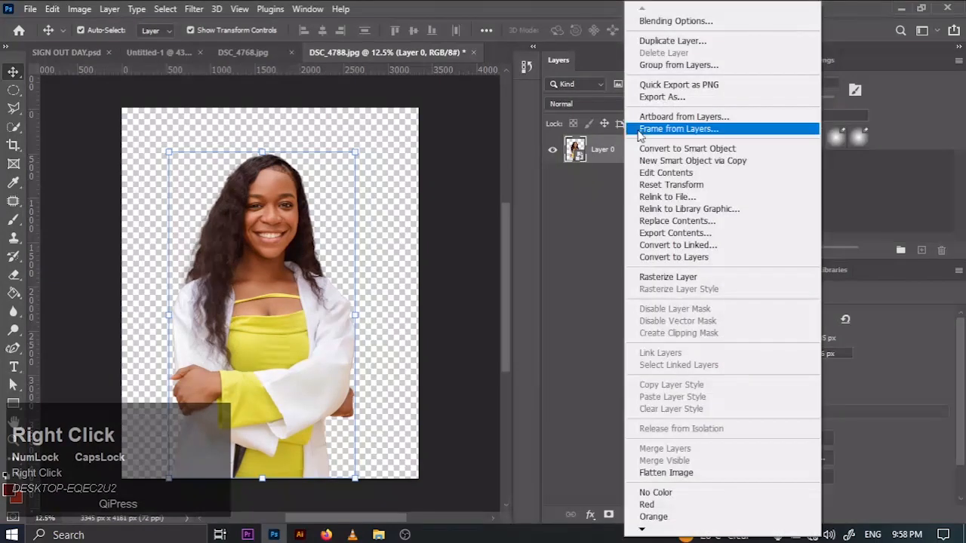
pyautogui.click(657, 40)
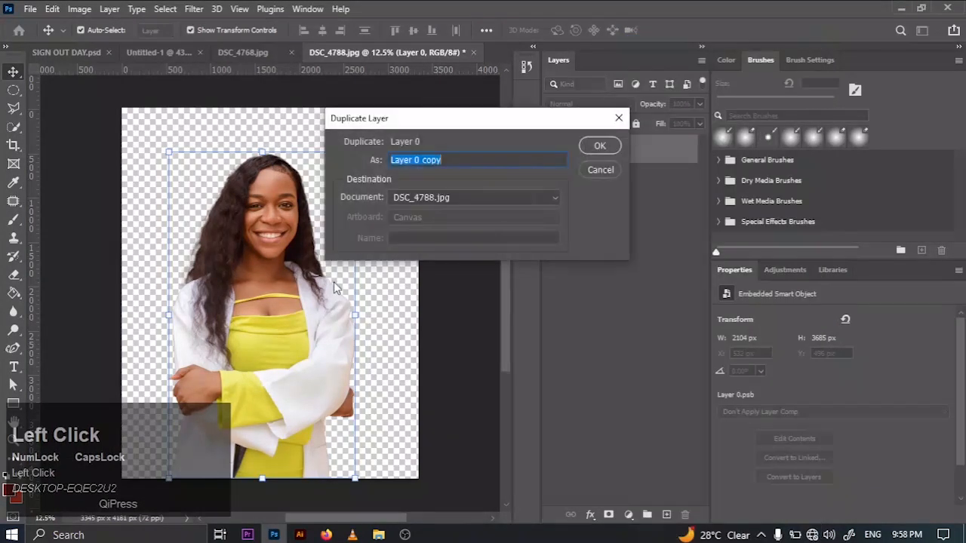
pyautogui.click(404, 198)
pyautogui.click(408, 220)
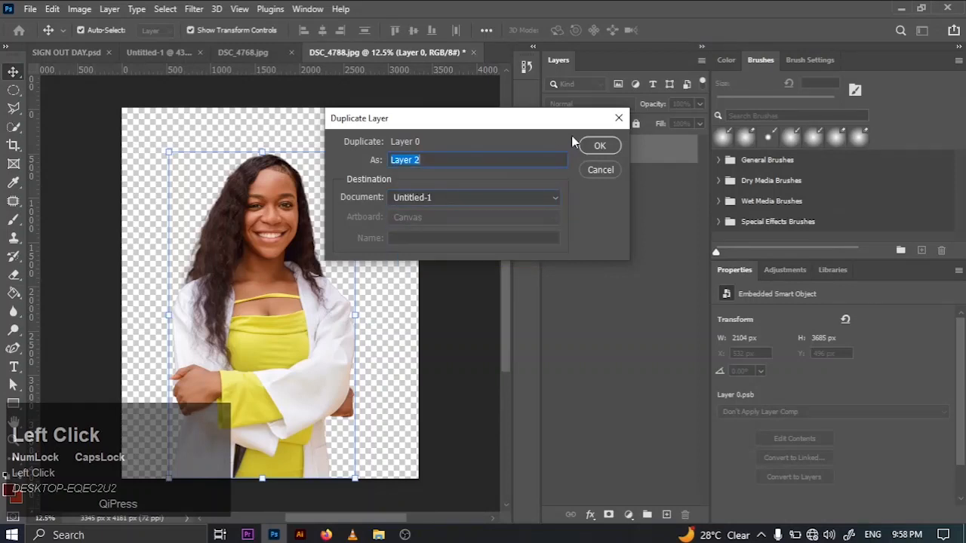
pyautogui.click(601, 151)
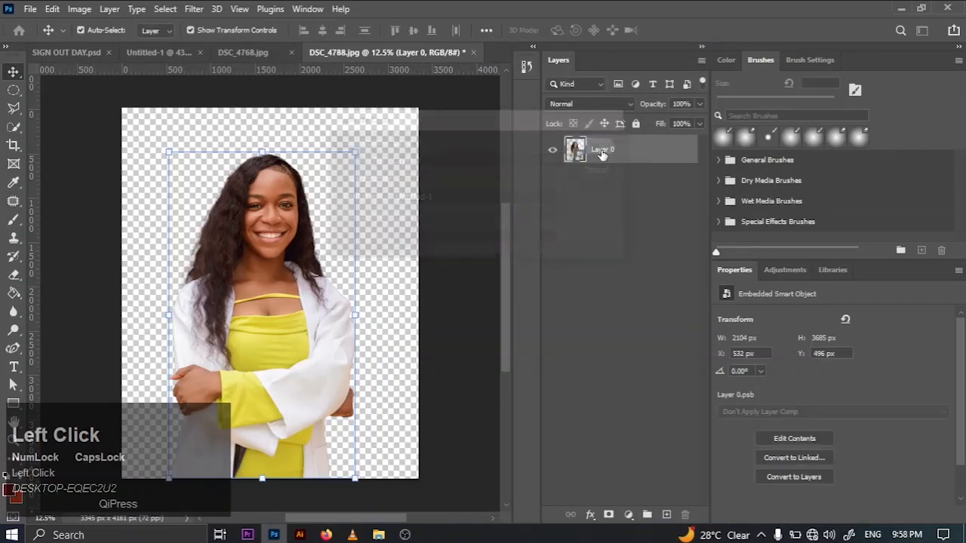
# - Close DSC_4788.jpg without saving and move the woman's cutout in Untitled-1 to about X -80 px, Y 0 px
pyautogui.click(473, 53)
pyautogui.click(476, 208)
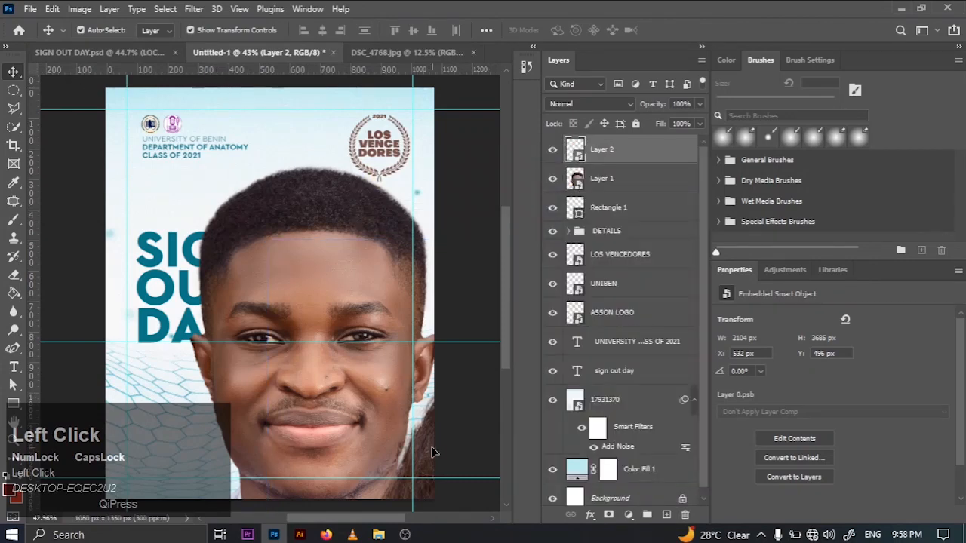
pyautogui.moveTo(433, 447); pyautogui.dragTo(233, 284)
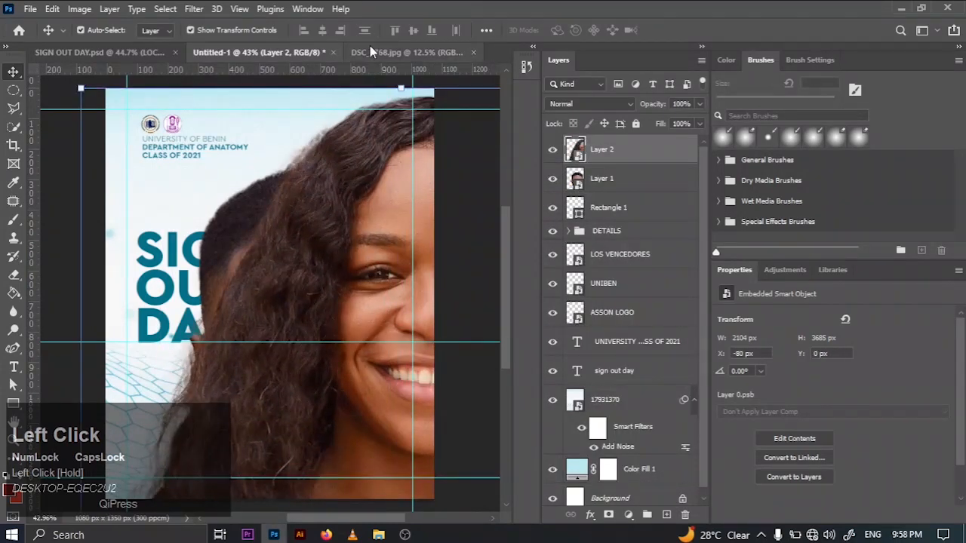
# - Unlock the background layer of DSC_4768.jpg and select the man in the white coat with Select Subject
pyautogui.click(370, 50)
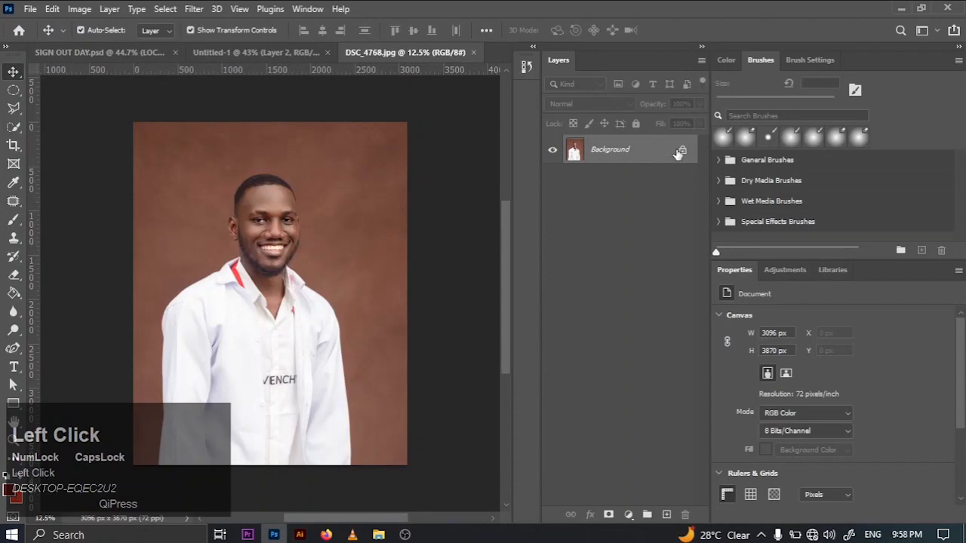
pyautogui.click(682, 151)
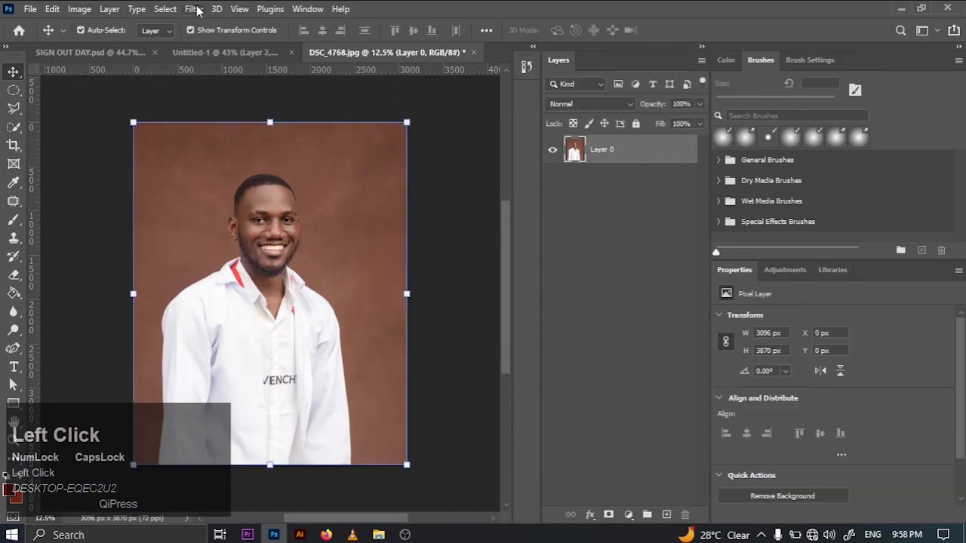
pyautogui.click(166, 9)
pyautogui.click(190, 174)
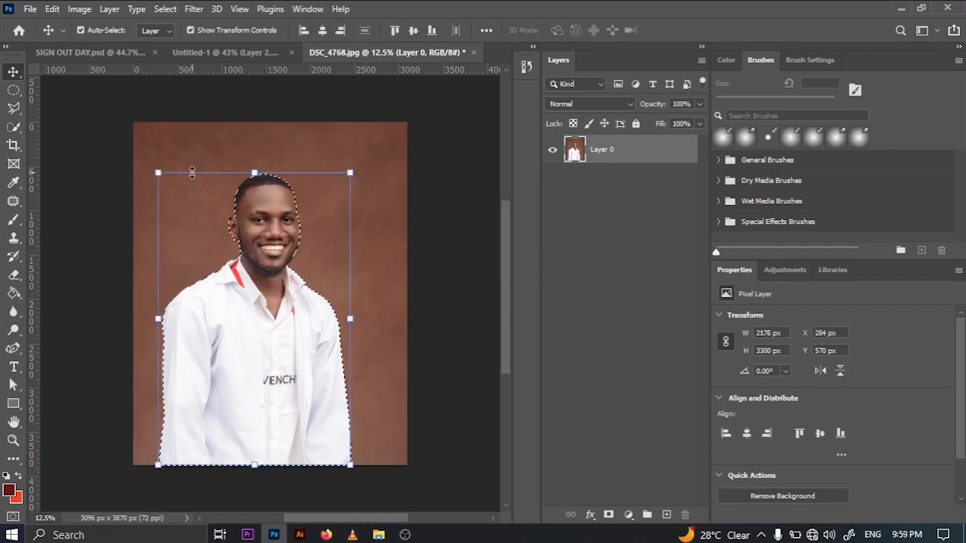
# - Smooth the selection around the man in DSC_4768.jpg by 2 pixels and contract it by 1 pixel
pyautogui.click(171, 9)
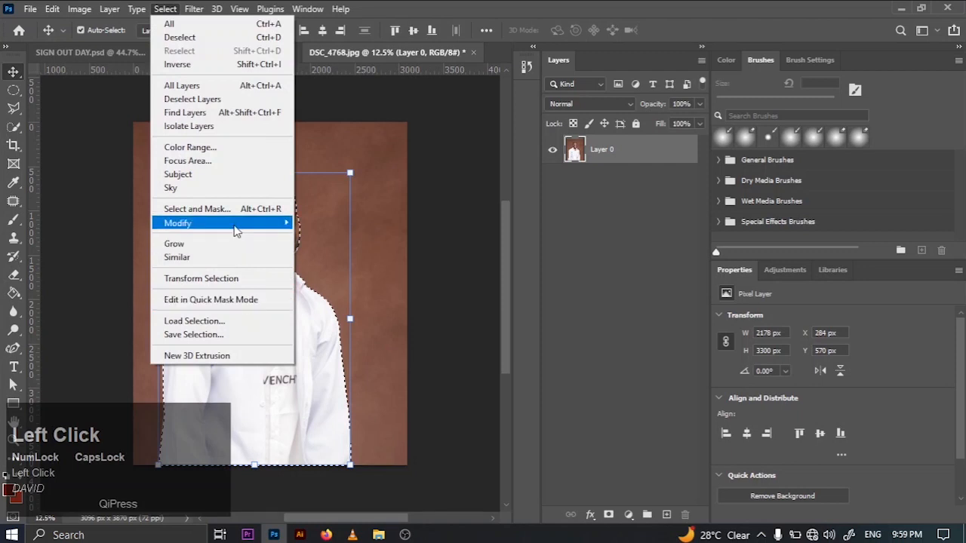
pyautogui.moveTo(237, 228)
pyautogui.click(309, 237)
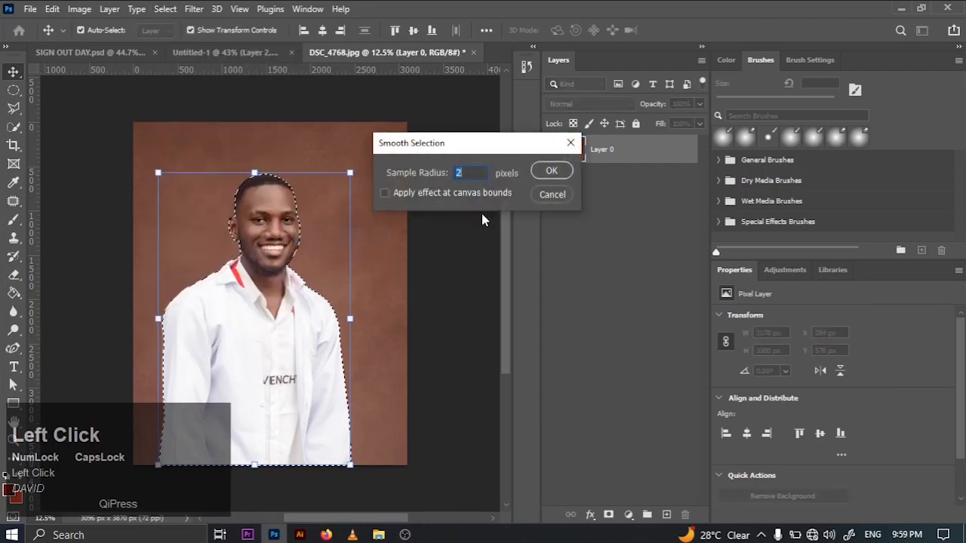
pyautogui.click(541, 172)
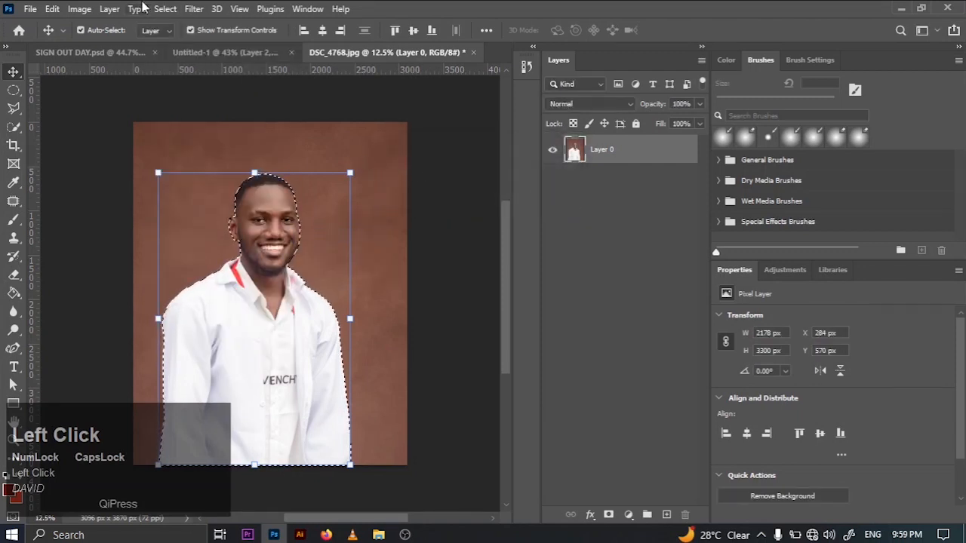
pyautogui.click(165, 9)
pyautogui.moveTo(272, 224)
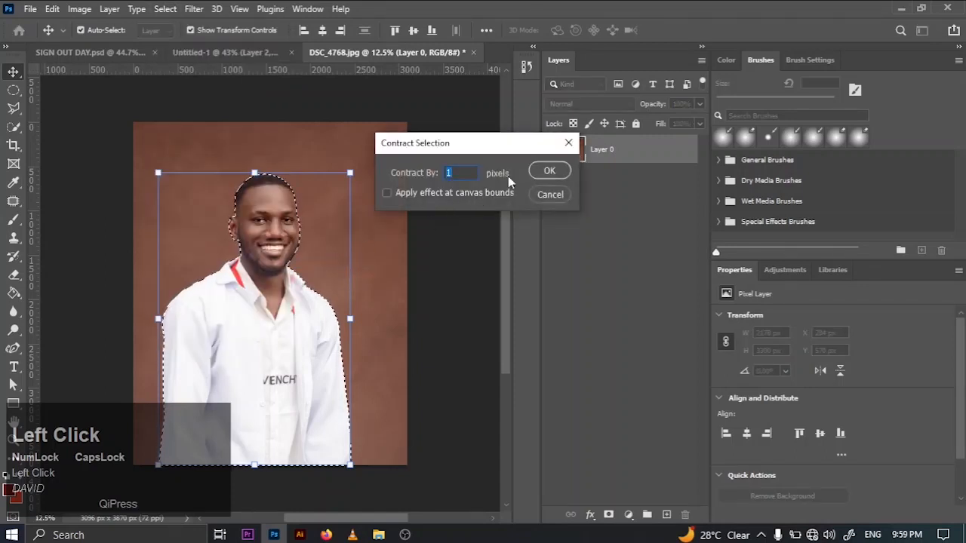
pyautogui.click(550, 172)
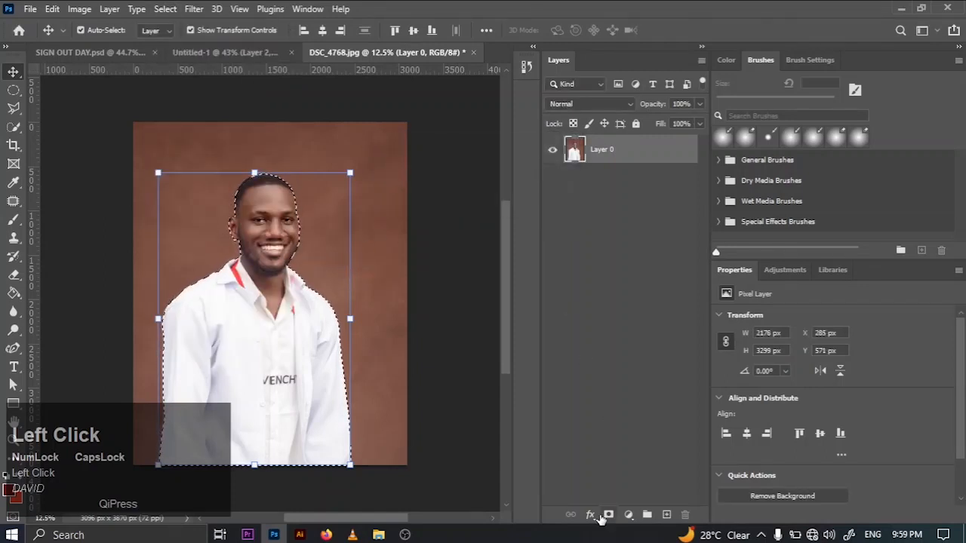
# - Mask out the background of DSC_4768.jpg using the selection around the man and convert the masked layer to a smart object
pyautogui.click(608, 514)
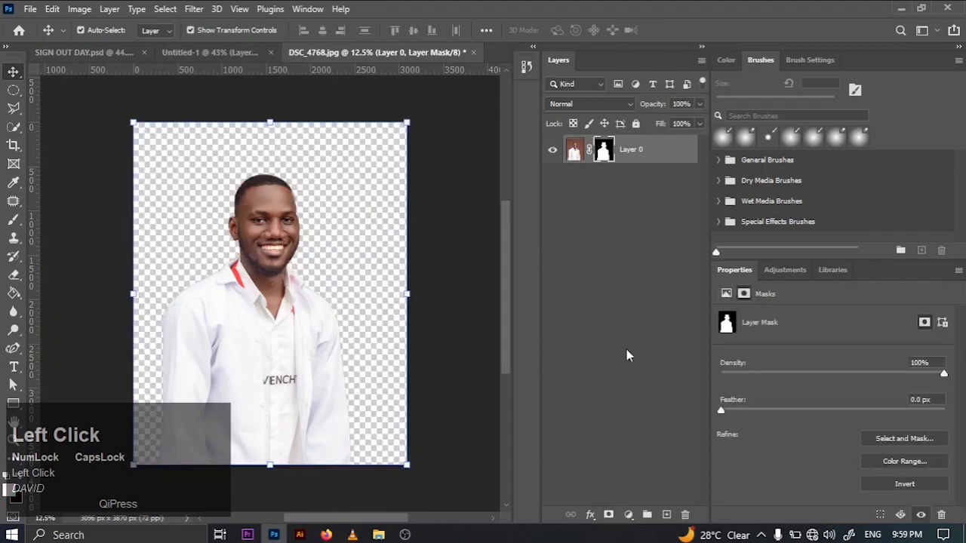
pyautogui.click(666, 156)
pyautogui.rightClick(668, 157)
pyautogui.click(736, 197)
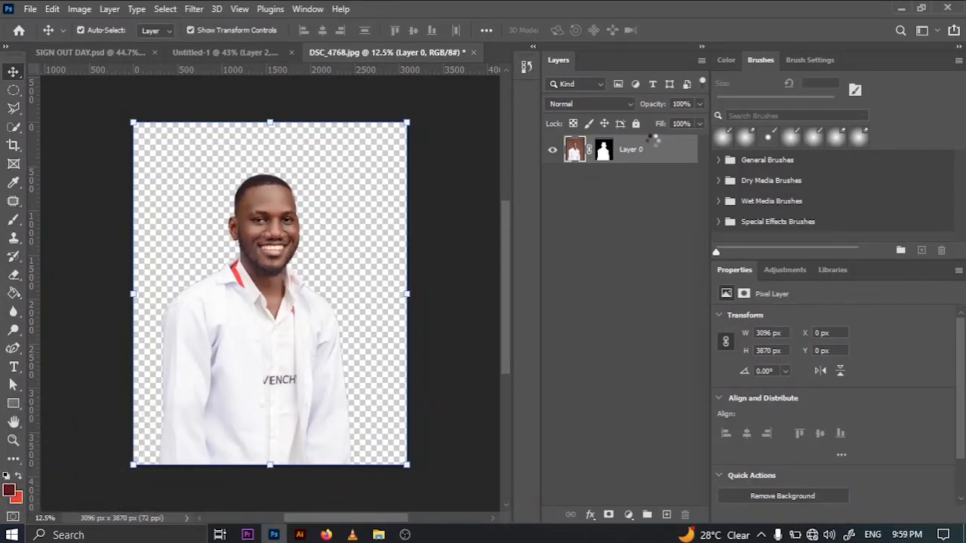
# - Duplicate the man's cutout layer from DSC_4768.jpg into the Untitled-1 document
pyautogui.rightClick(650, 141)
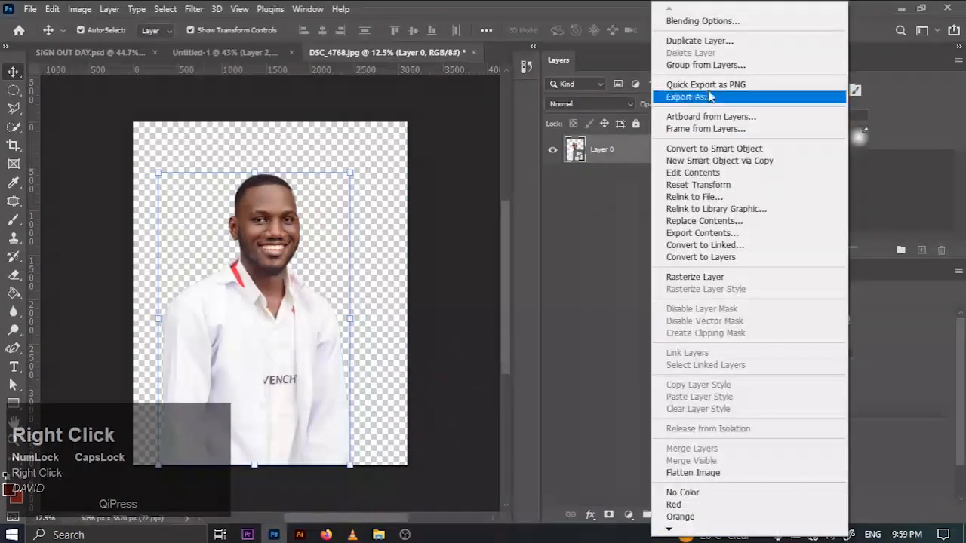
pyautogui.click(699, 41)
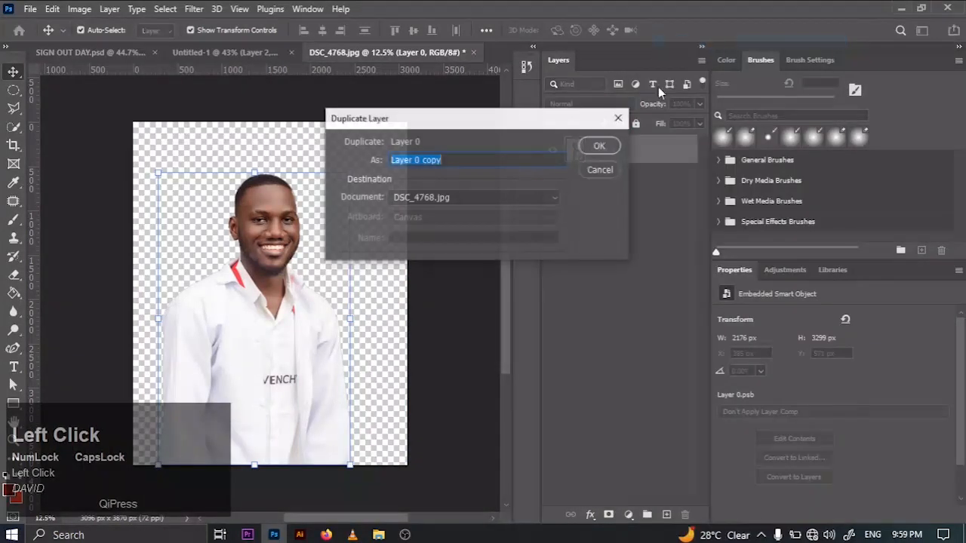
pyautogui.click(453, 200)
pyautogui.click(434, 220)
pyautogui.click(599, 146)
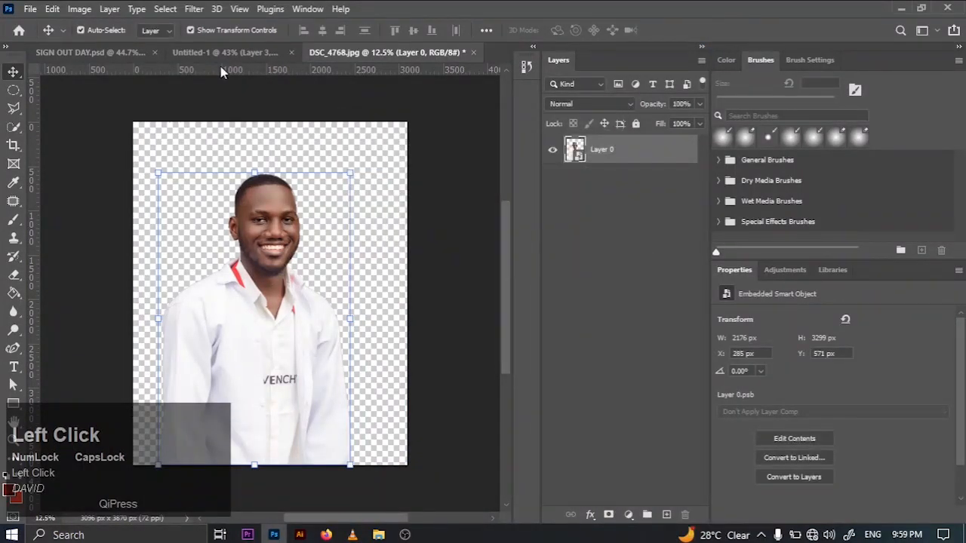
# - Switch to Untitled-1 and hide the three portrait layers, Layer 3, Layer 2 and Layer 1
pyautogui.click(221, 57)
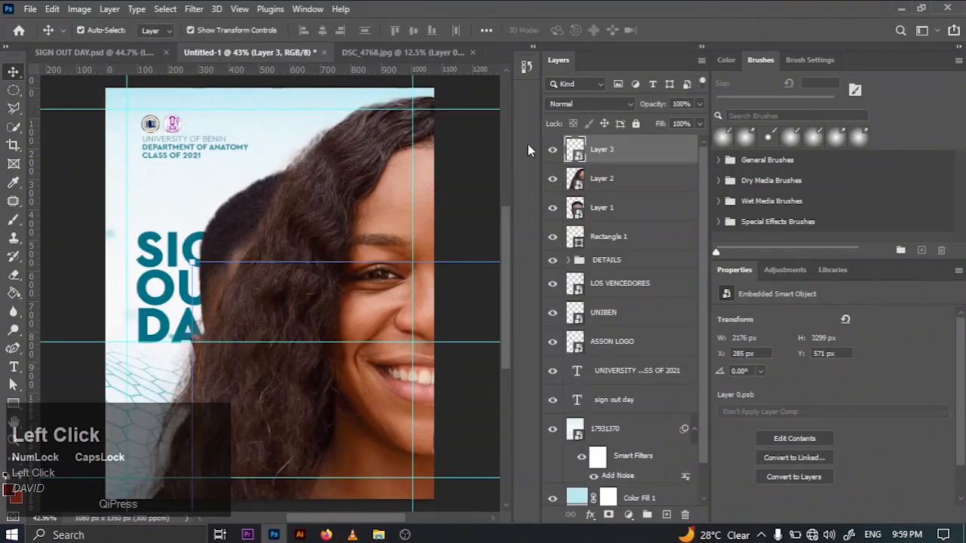
pyautogui.click(553, 150)
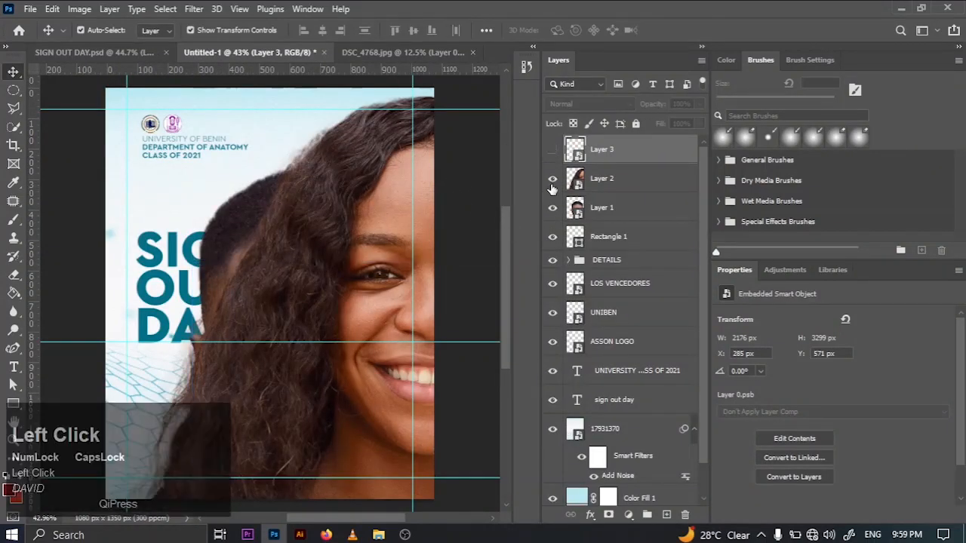
pyautogui.click(552, 178)
pyautogui.click(553, 206)
pyautogui.click(615, 213)
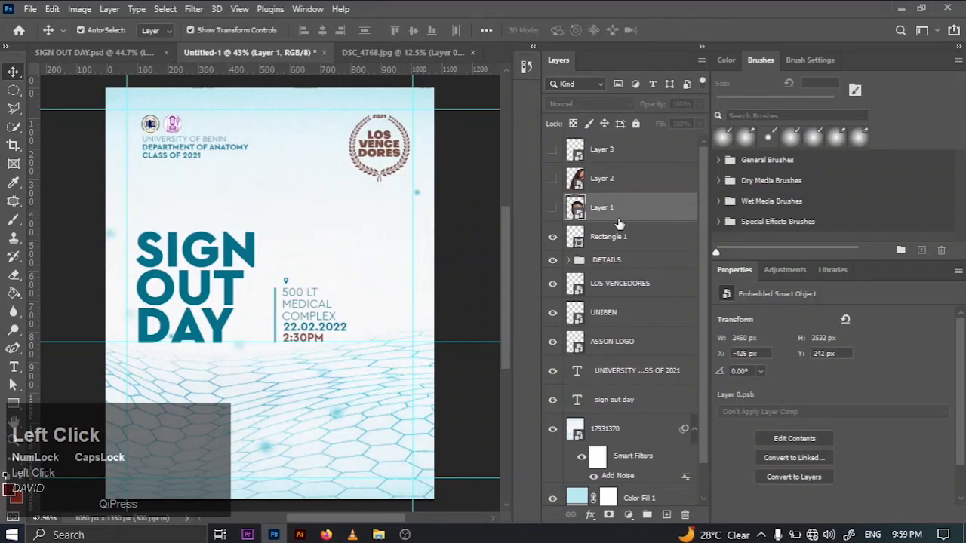
# - Show Layer 1 and scale the man with the tie to about 797 x 1149 px, placing him in the flyer's lower right
pyautogui.hotkey('ctrl', '-')
pyautogui.hotkey('ctrl', '-')
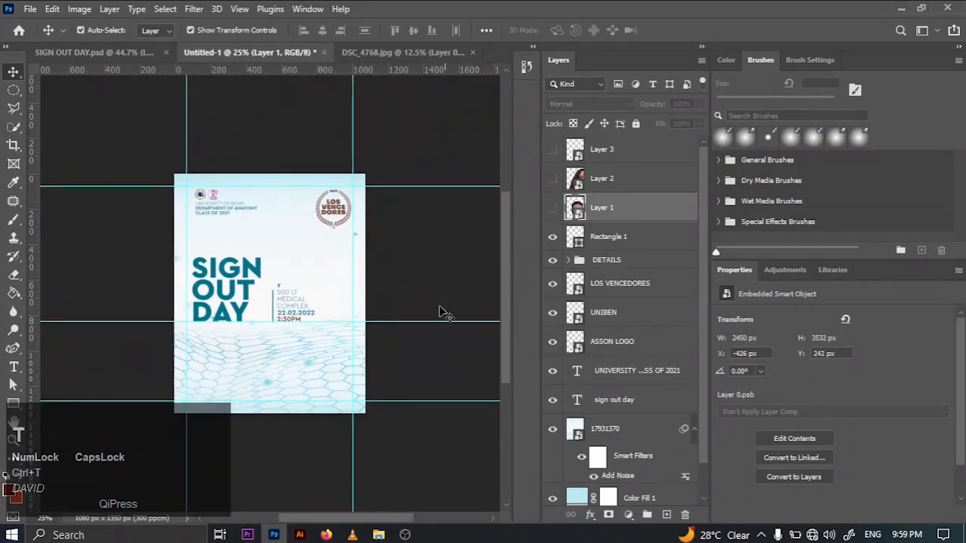
pyautogui.click(553, 206)
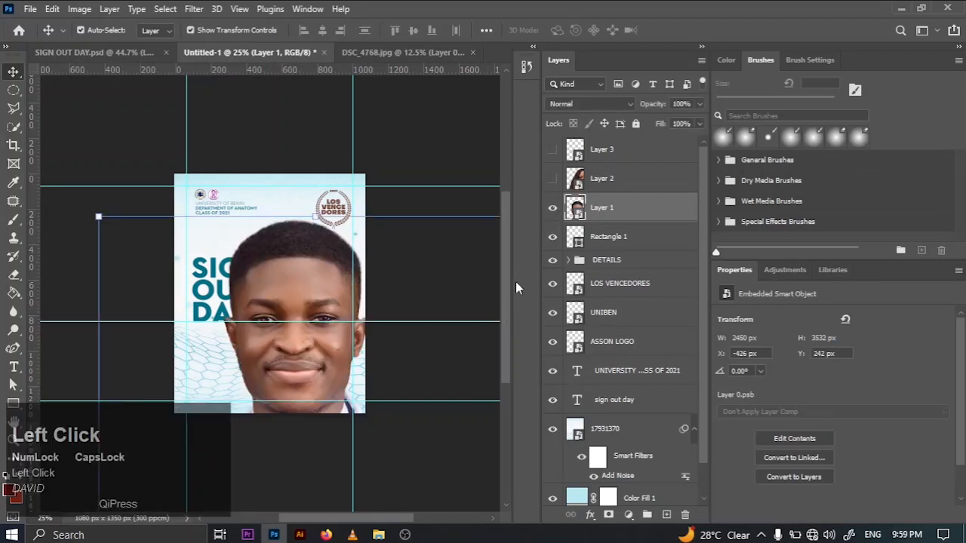
pyautogui.hotkey('ctrl', '-')
pyautogui.hotkey('ctrl', '-')
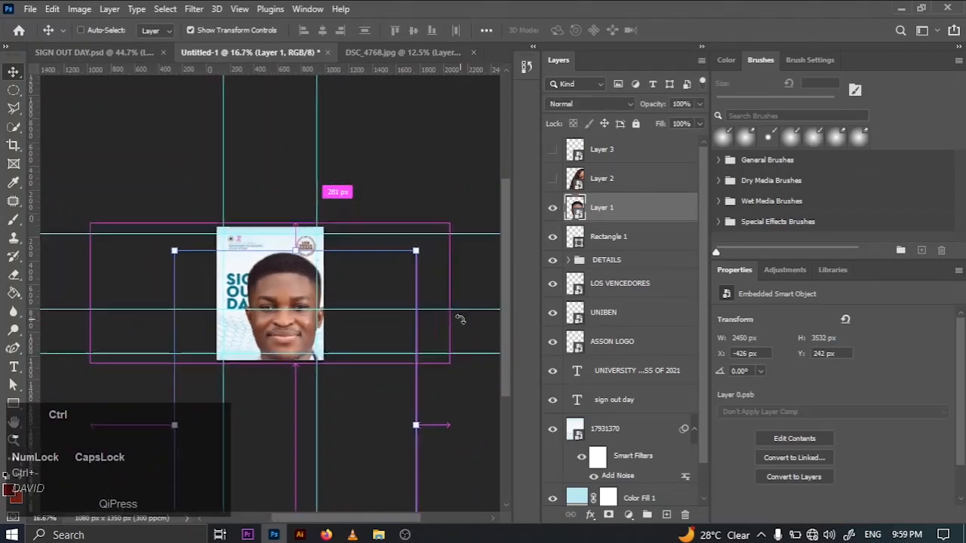
pyautogui.moveTo(401, 255); pyautogui.dragTo(215, 329)
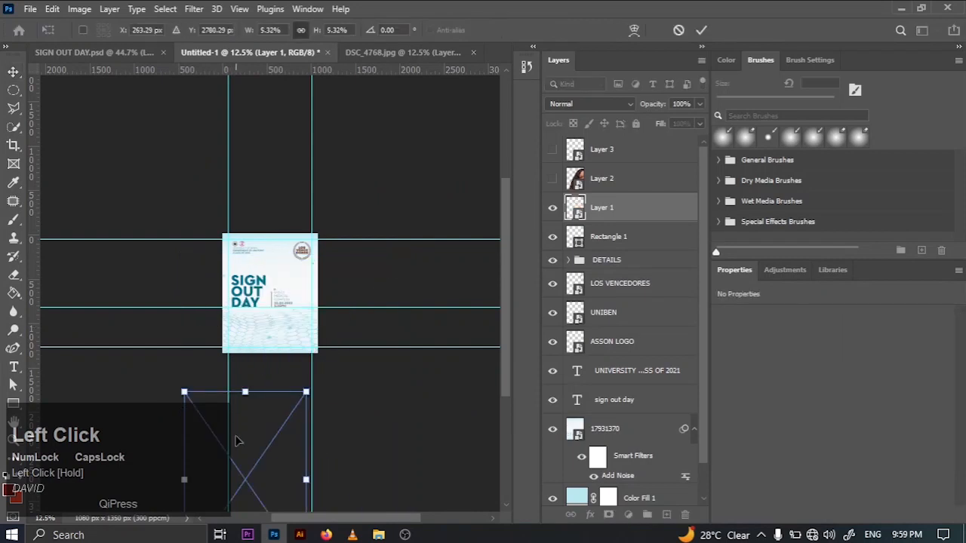
pyautogui.moveTo(236, 442); pyautogui.dragTo(252, 283)
pyautogui.moveTo(318, 237); pyautogui.dragTo(302, 338)
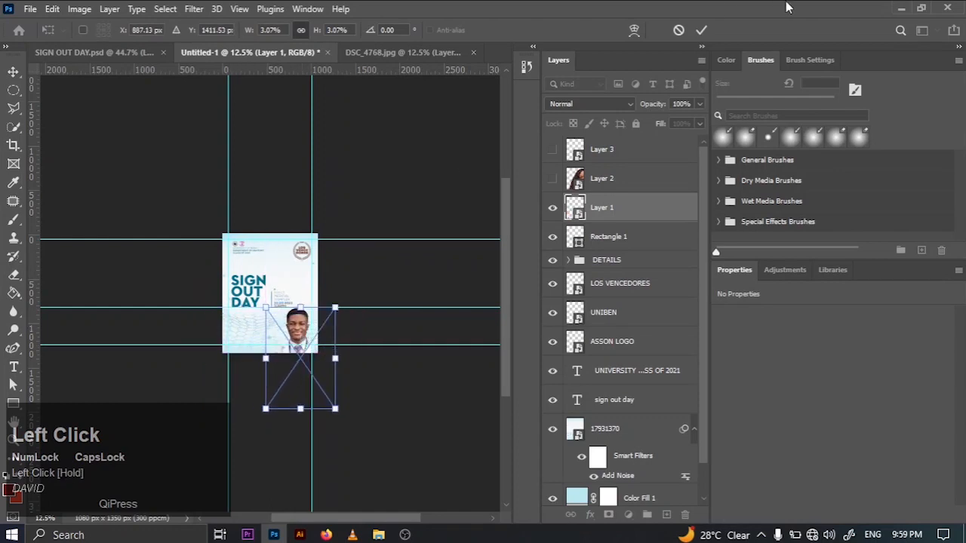
pyautogui.click(702, 30)
# - Show Layer 2 and scale the woman's cutout to about 470 x 824 px at about X 449 px, Y 831 px
pyautogui.click(552, 179)
pyautogui.click(596, 186)
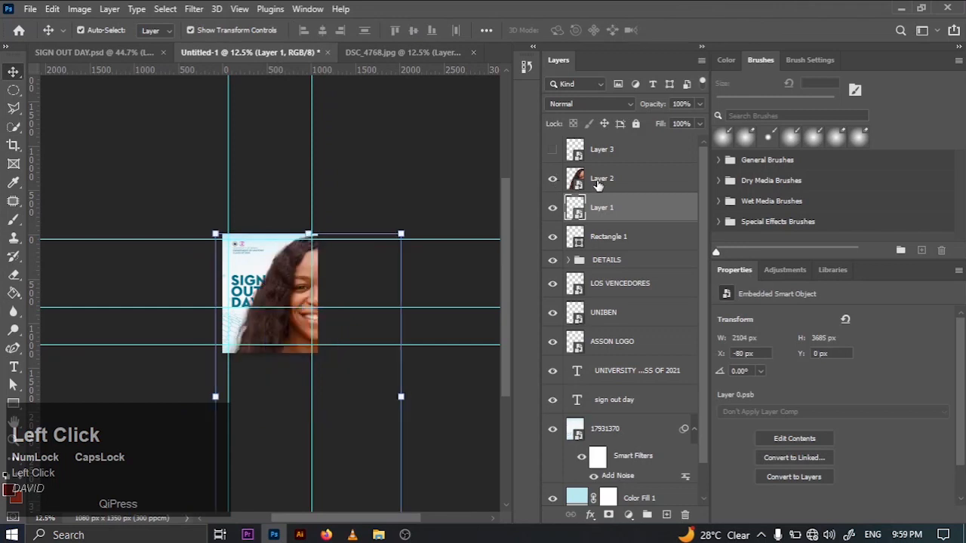
pyautogui.moveTo(400, 234); pyautogui.dragTo(290, 301)
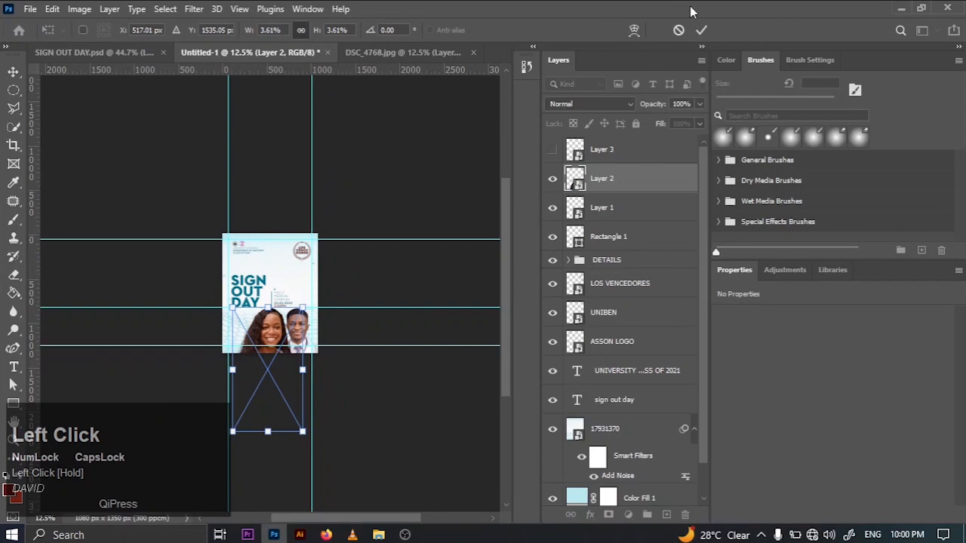
pyautogui.moveTo(246, 436); pyautogui.dragTo(262, 380)
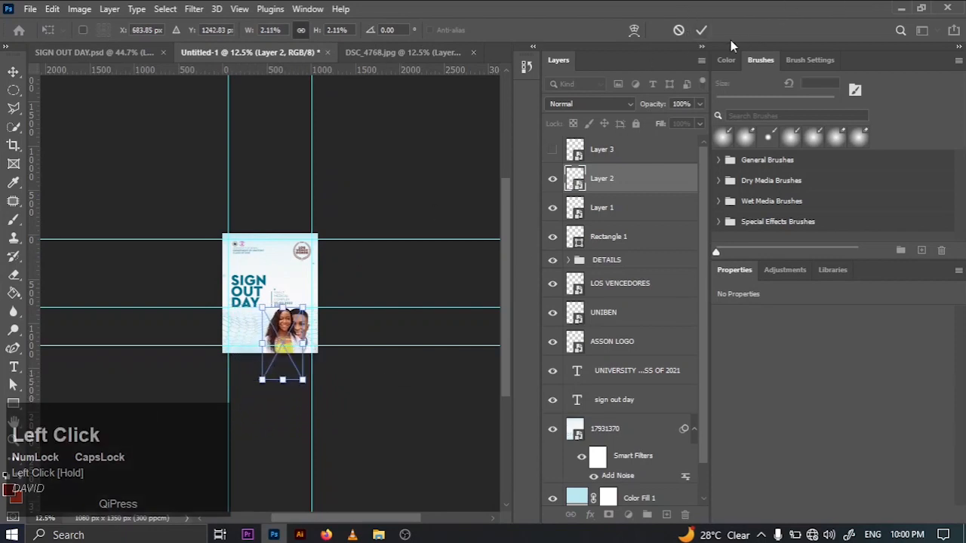
pyautogui.click(703, 29)
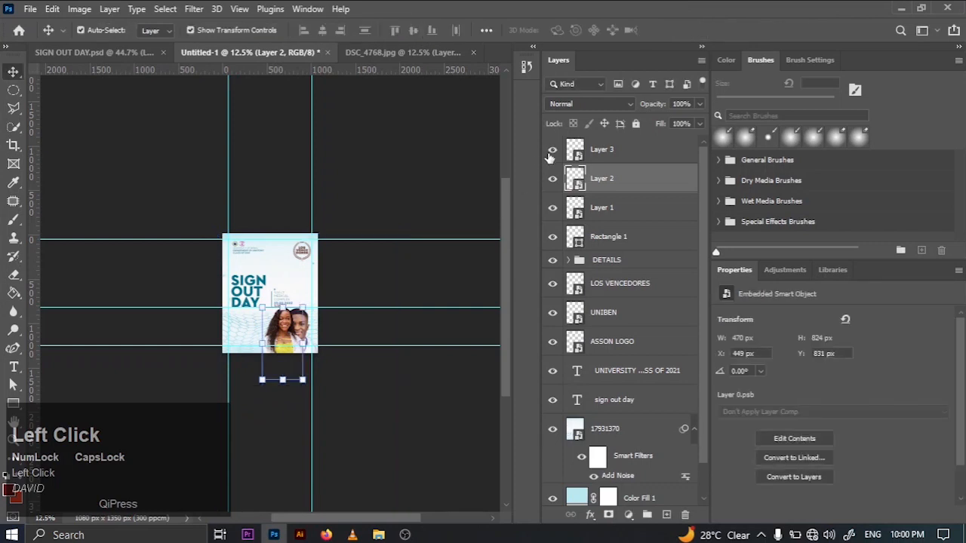
# - Scale Layer 3, the man in the open white coat, to about 492 x 746 px at about X 66 px, Y 870 px
pyautogui.click(611, 151)
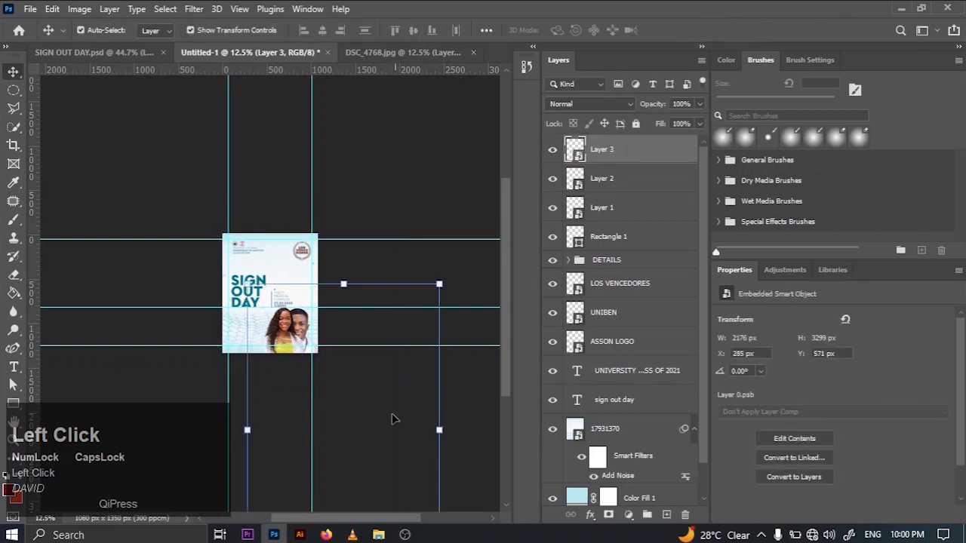
pyautogui.moveTo(391, 419); pyautogui.dragTo(370, 382)
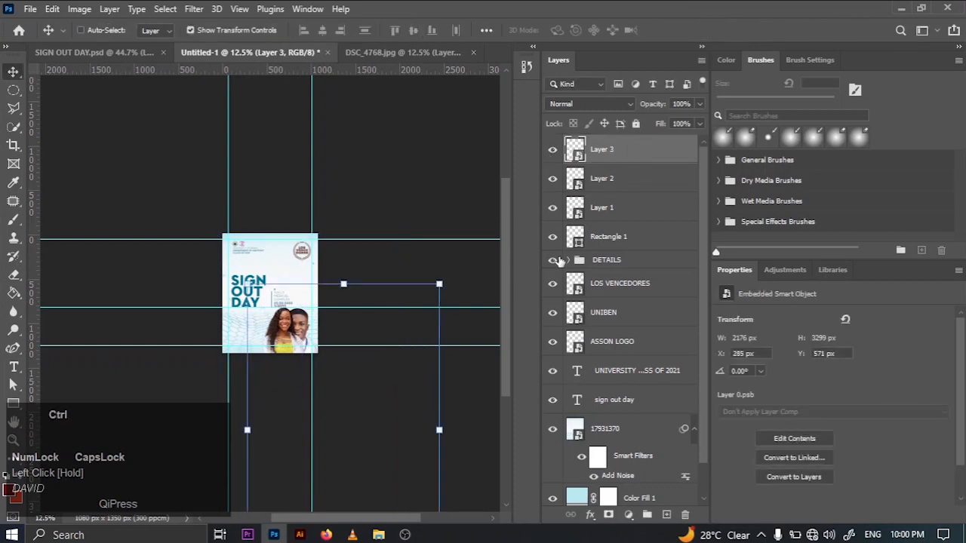
pyautogui.hotkey('ctrl', 't')
pyautogui.moveTo(442, 281); pyautogui.dragTo(284, 318)
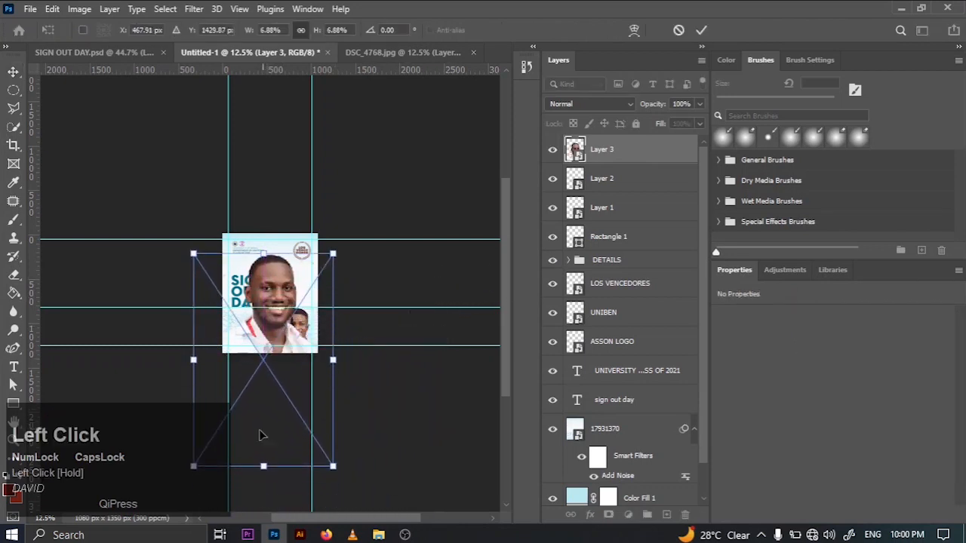
pyautogui.moveTo(190, 472); pyautogui.dragTo(243, 358)
pyautogui.hotkey('ctrl', 'z')
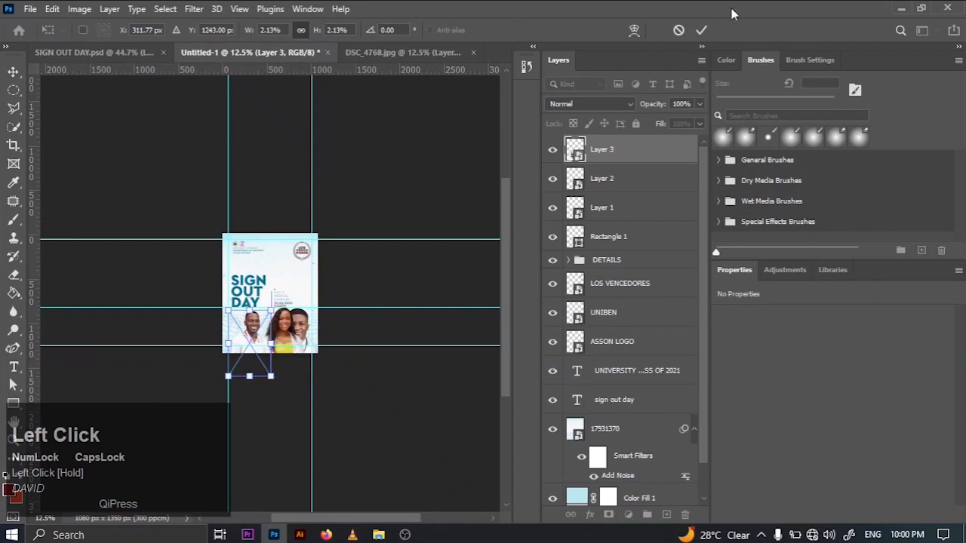
pyautogui.click(704, 30)
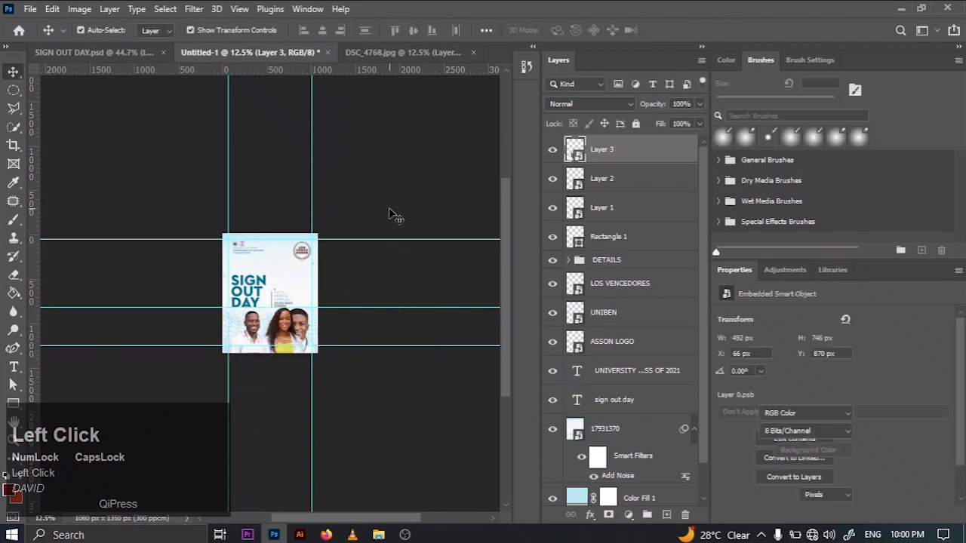
# - Flip Layer 3 horizontally with a width of -2.13% and place it at about X 67 px, Y 862 px
pyautogui.keyDown('ctrl'); pyautogui.click(390, 213); pyautogui.keyUp('ctrl')
pyautogui.hotkey('ctrl', '0')
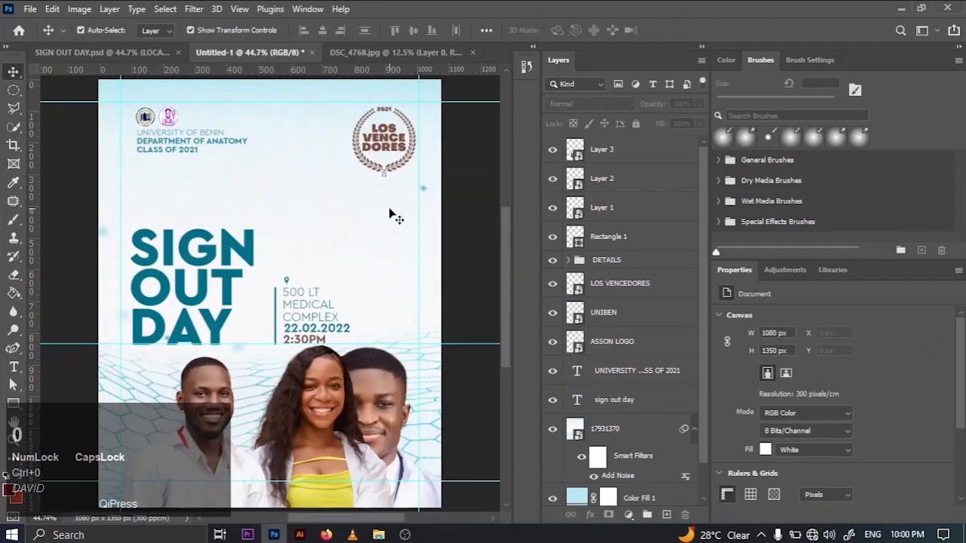
pyautogui.click(208, 418)
pyautogui.hotkey('ctrl', 't')
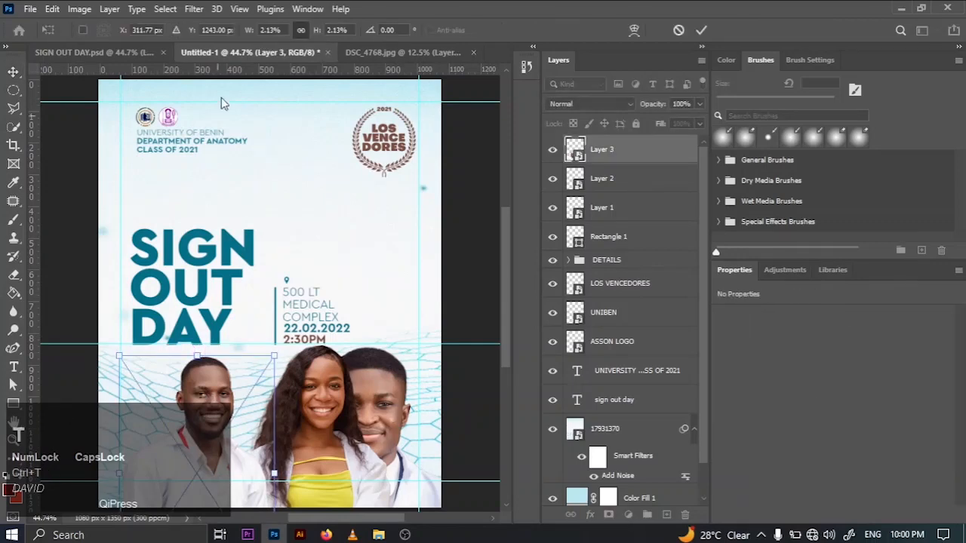
pyautogui.click(260, 32)
pyautogui.write('-')
pyautogui.press('Return')
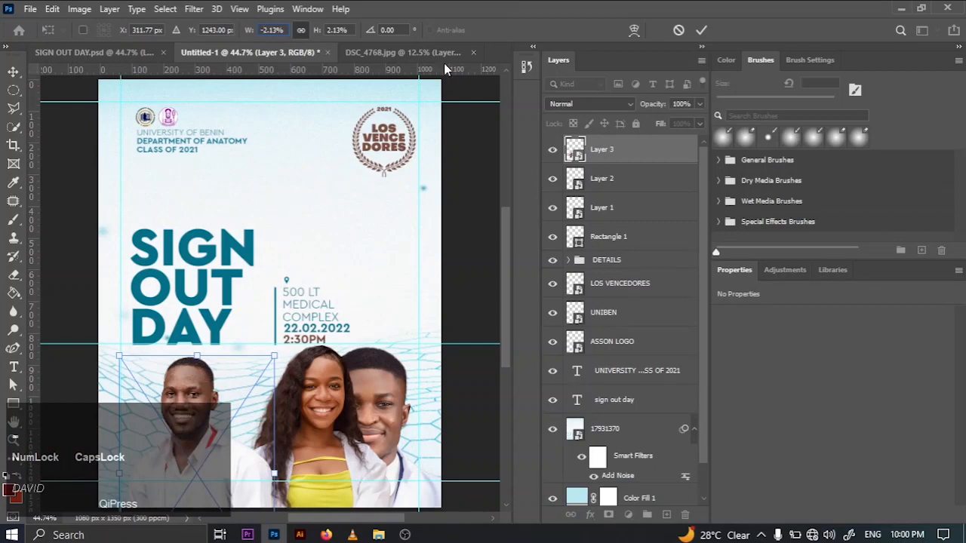
pyautogui.click(701, 30)
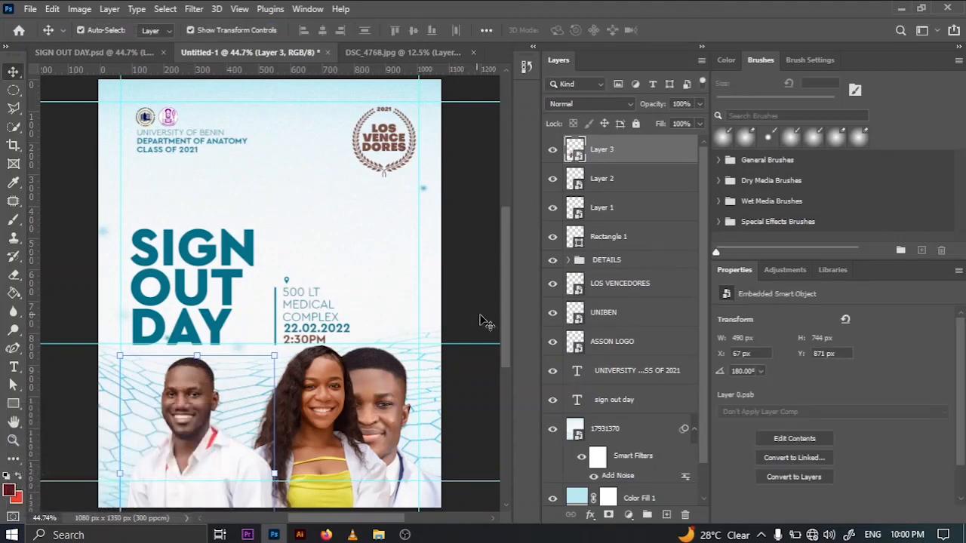
# - Bring the woman's Layer 2 above Layer 3 and move her between the two men, at about X 348 px, Y 862 px
pyautogui.click(337, 410)
pyautogui.moveTo(627, 181); pyautogui.dragTo(575, 143)
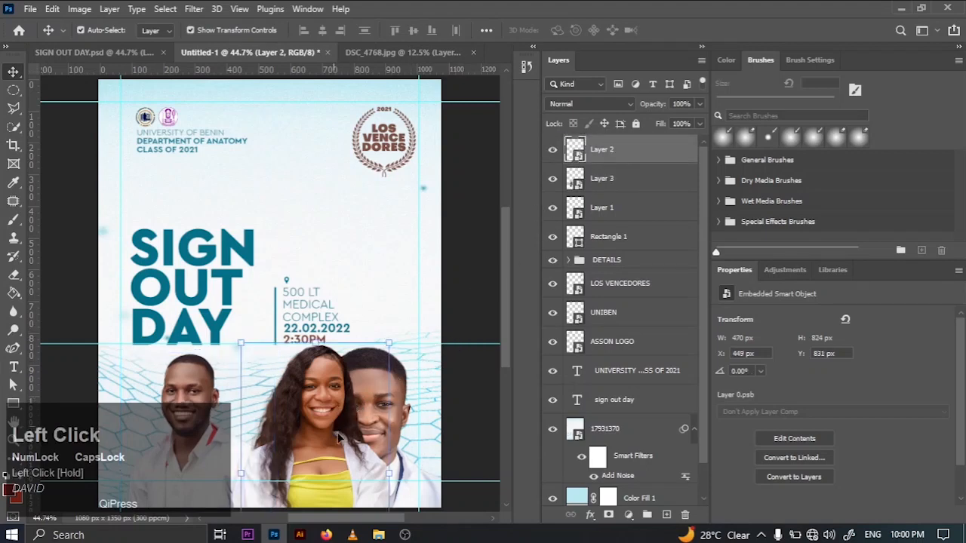
pyautogui.moveTo(302, 457); pyautogui.dragTo(268, 466)
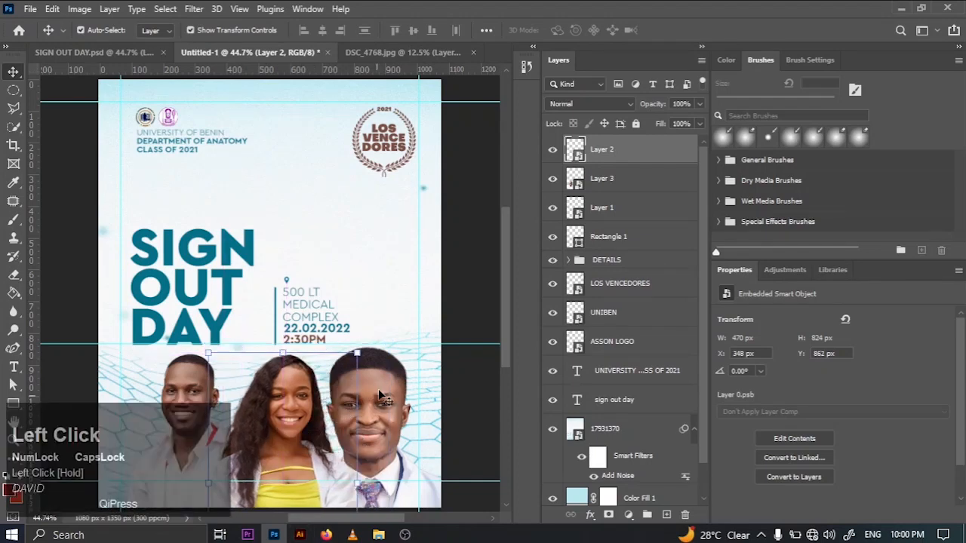
# - Scale Layer 1, the man in the tie, to 2.12% and place him beside the woman at about X 599 px
pyautogui.moveTo(348, 385); pyautogui.dragTo(317, 163)
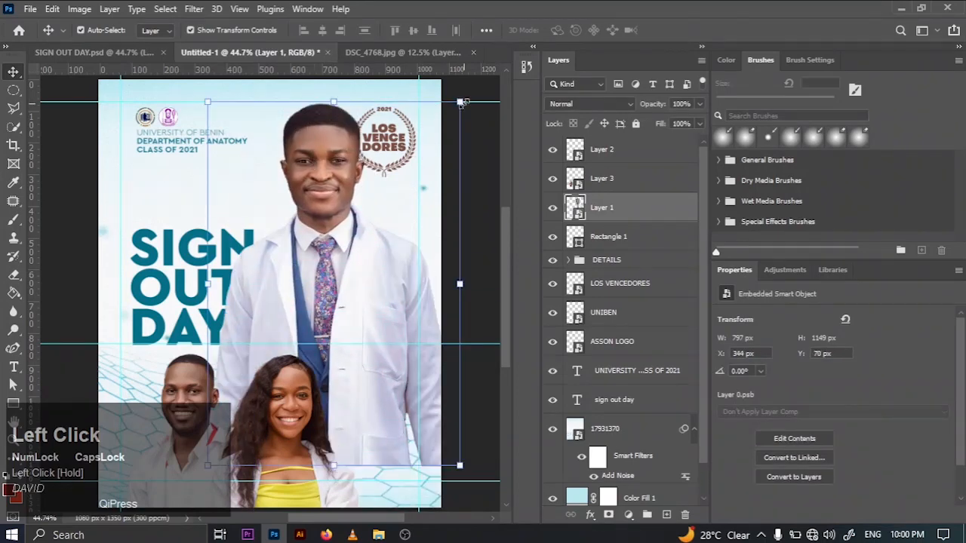
pyautogui.moveTo(463, 102); pyautogui.dragTo(368, 234)
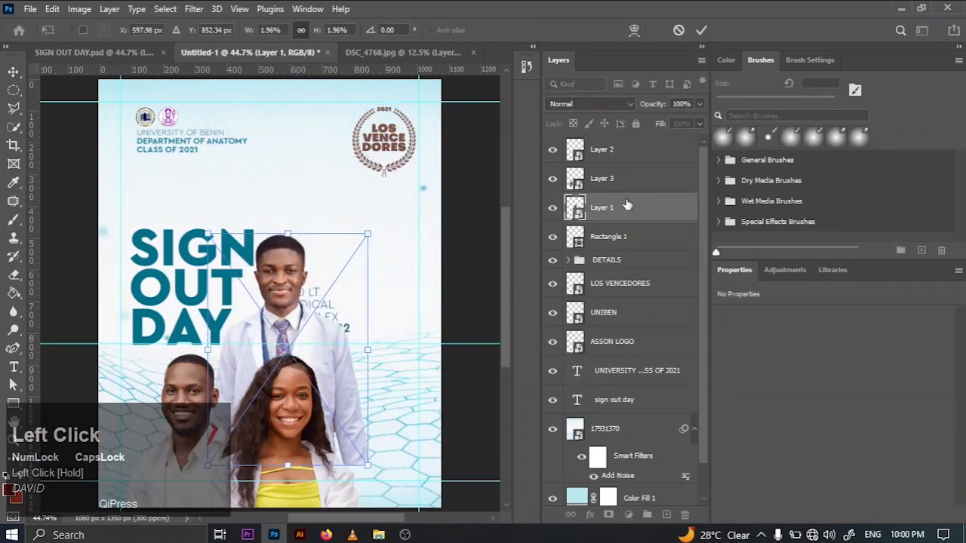
pyautogui.moveTo(626, 205)
pyautogui.mouseDown()
pyautogui.moveTo(609, 207)
pyautogui.moveTo(616, 142)
pyautogui.moveTo(616, 215)
pyautogui.mouseUp()
pyautogui.moveTo(293, 340); pyautogui.dragTo(372, 462)
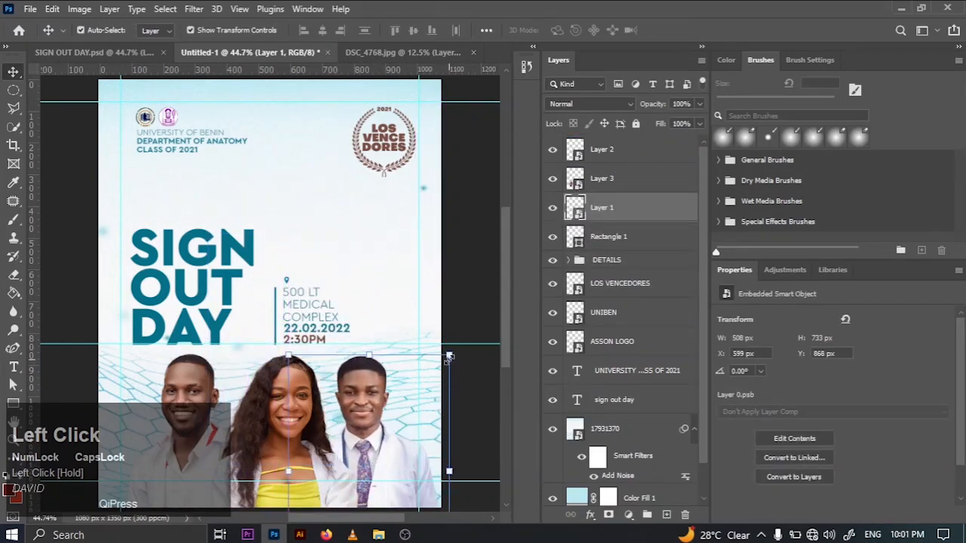
pyautogui.moveTo(448, 357); pyautogui.dragTo(462, 336)
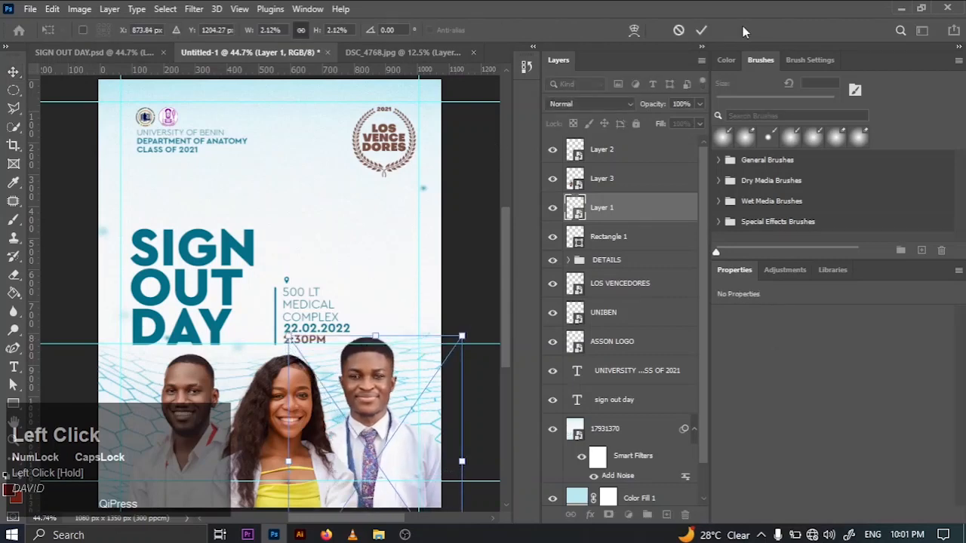
pyautogui.click(702, 29)
pyautogui.click(317, 392)
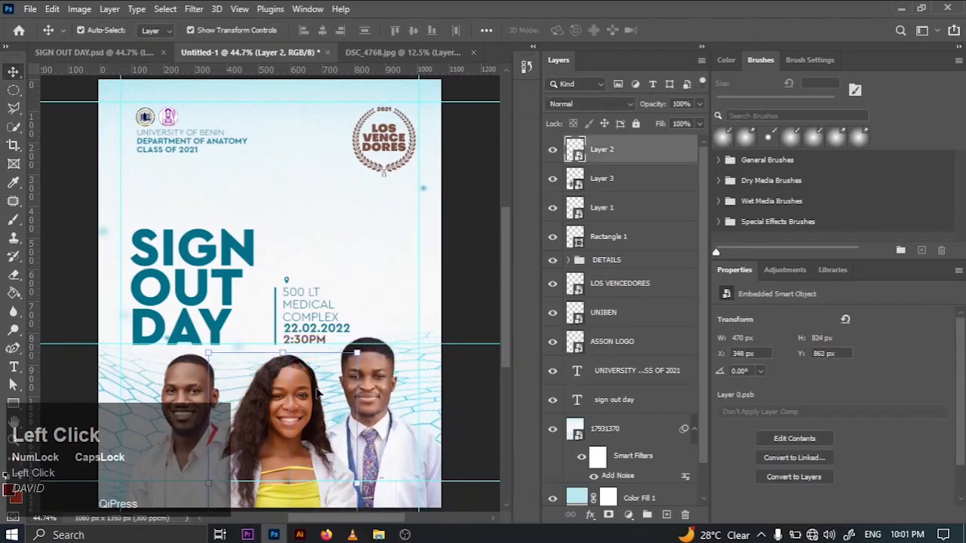
pyautogui.moveTo(358, 353); pyautogui.dragTo(333, 403)
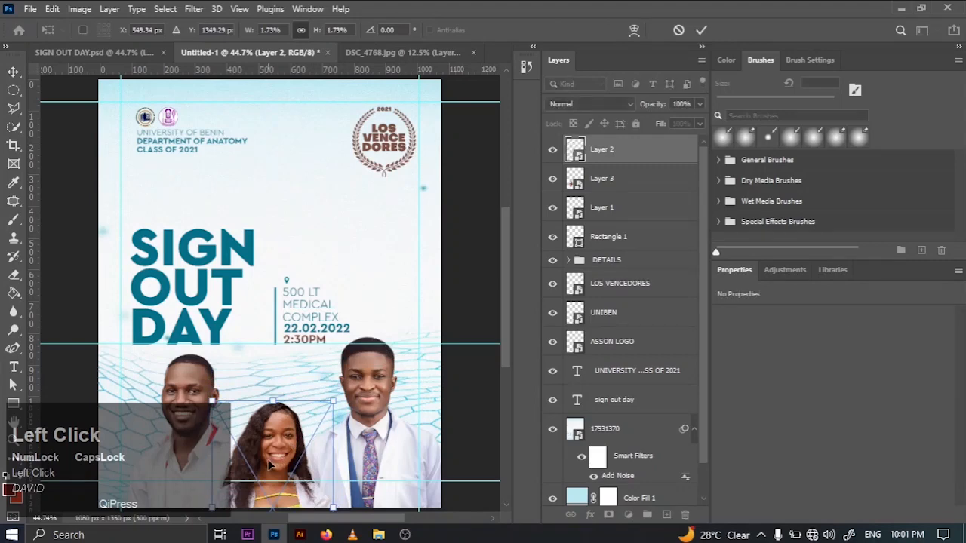
pyautogui.hotkey('ctrl', 'z')
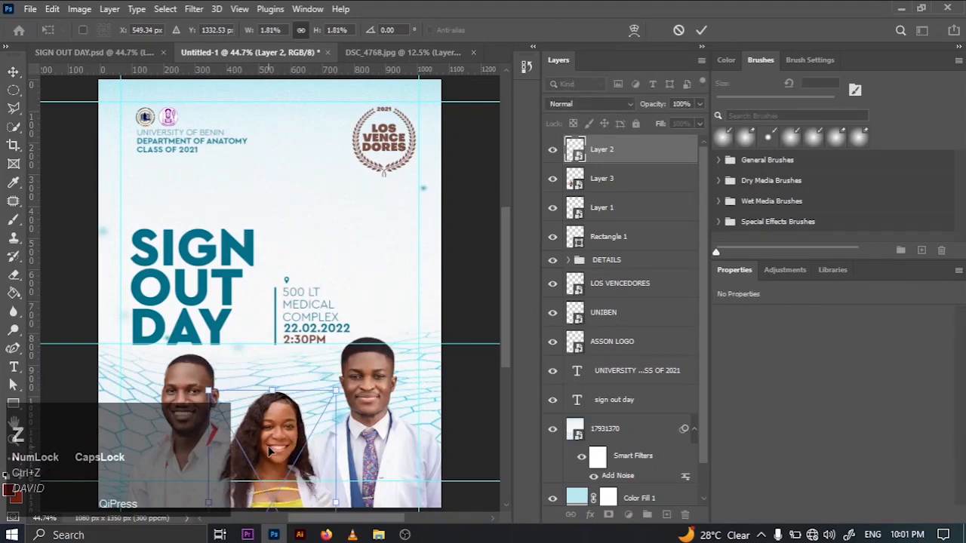
pyautogui.click(477, 270)
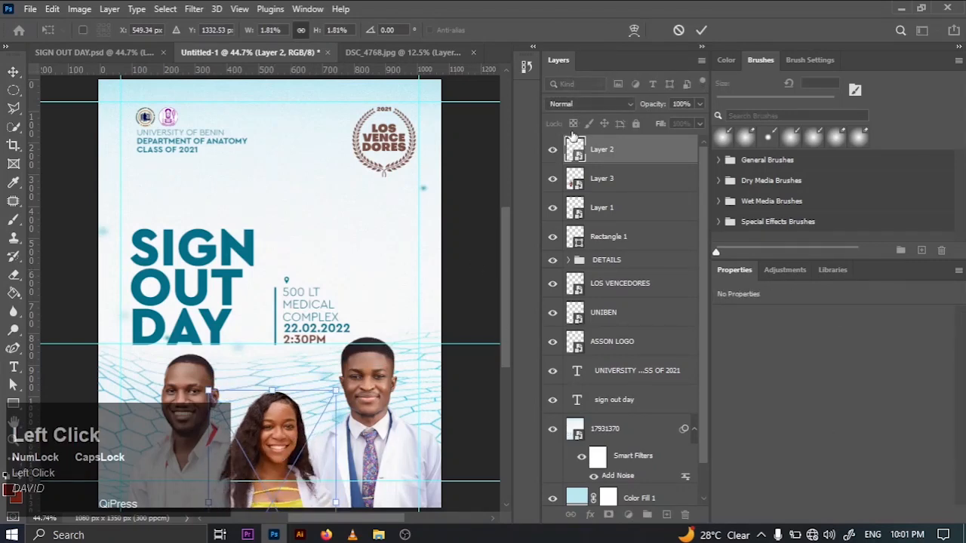
pyautogui.click(698, 30)
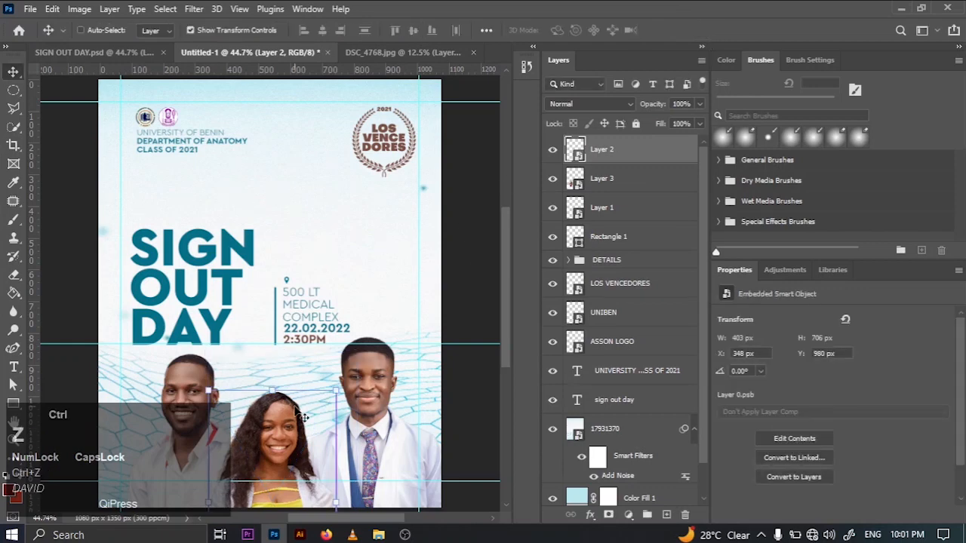
pyautogui.hotkey('ctrl', 'z')
# - Scale the woman's Layer 2 down to 2.02%, about 451 x 790 px
pyautogui.moveTo(363, 348); pyautogui.dragTo(350, 363)
pyautogui.click(699, 31)
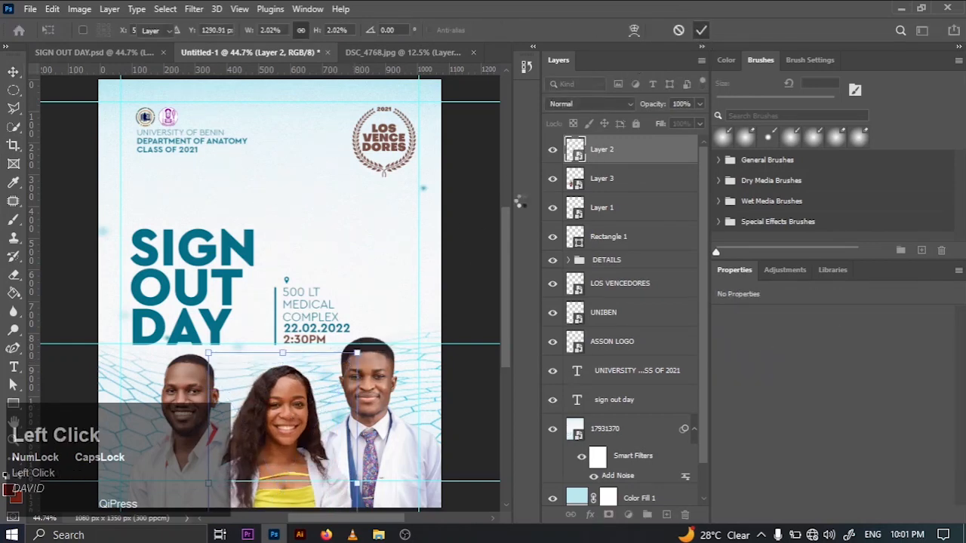
pyautogui.click(451, 264)
pyautogui.hotkey('ctrl', '-')
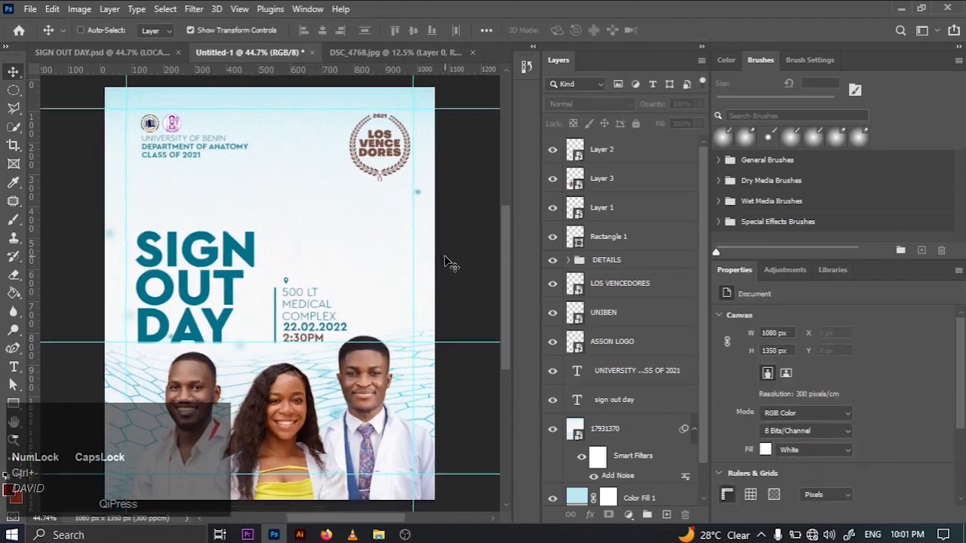
# - Lower Layer 3 to Y 878 px, add a horizontal guide at his head, and raise the woman's Layer 2 to Y 869 px
pyautogui.click(226, 385)
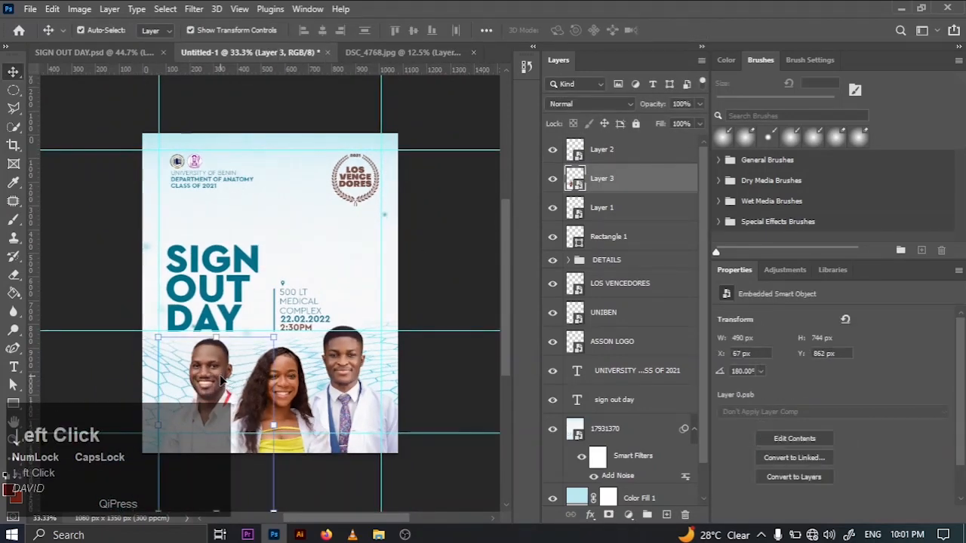
pyautogui.moveTo(223, 383); pyautogui.dragTo(223, 386)
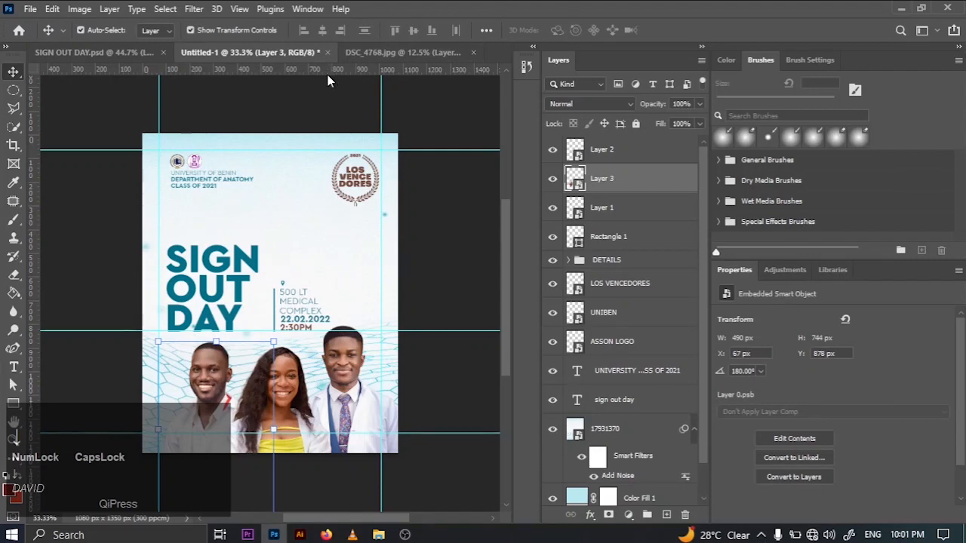
pyautogui.moveTo(329, 70); pyautogui.dragTo(338, 341)
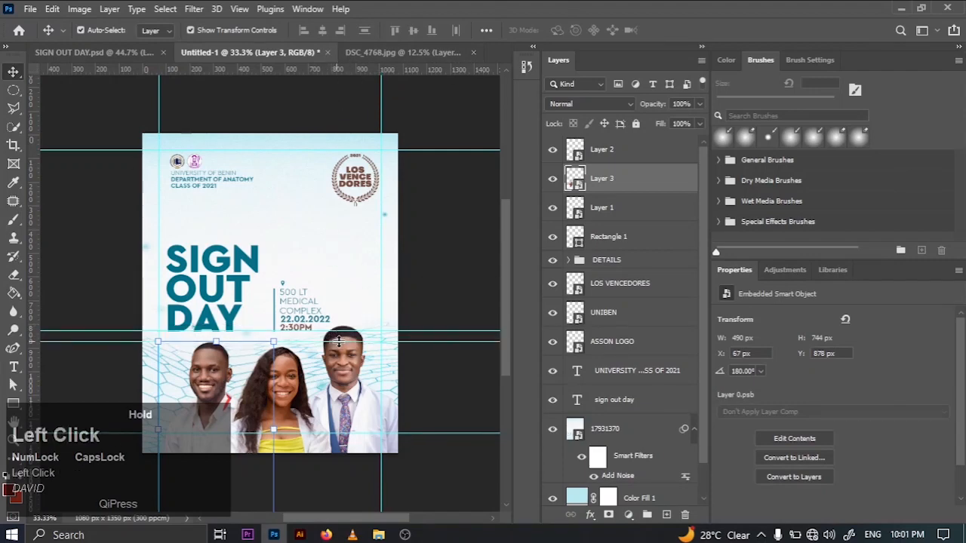
pyautogui.click(301, 398)
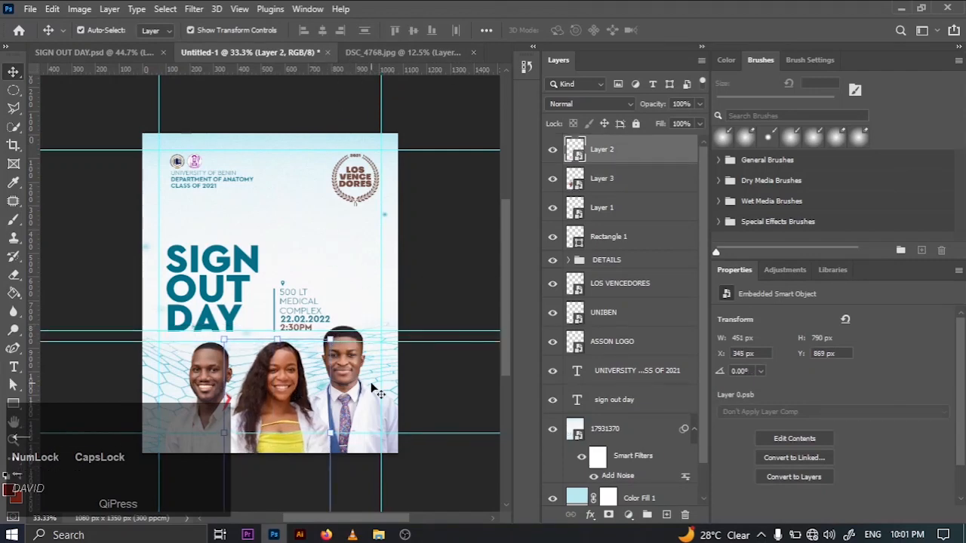
pyautogui.click(345, 385)
pyautogui.moveTo(344, 381); pyautogui.dragTo(377, 249)
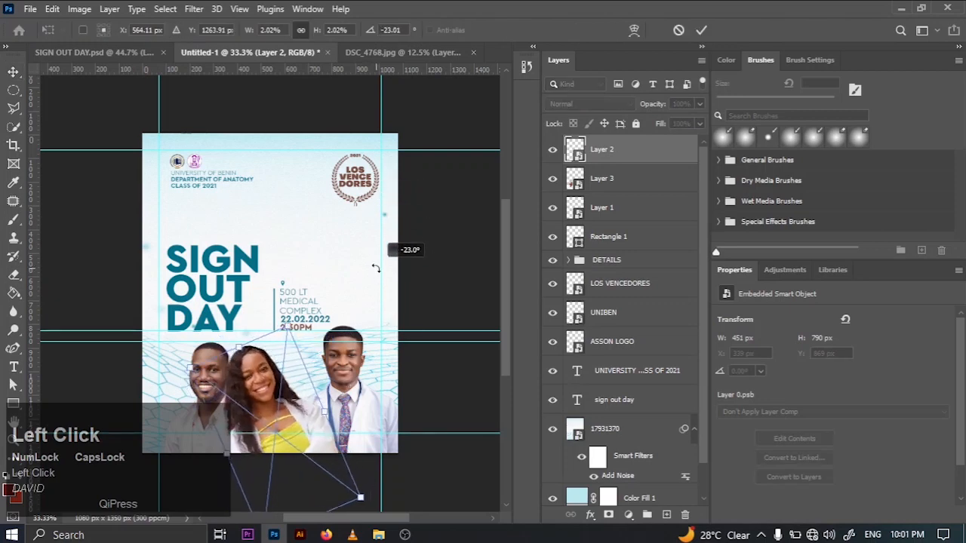
pyautogui.click(702, 30)
pyautogui.hotkey('ctrl', 'z')
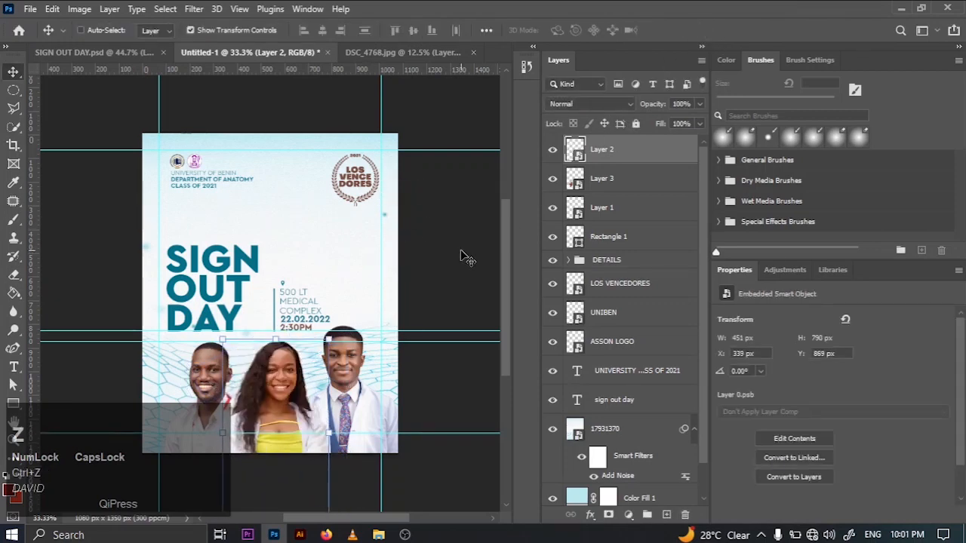
# - Lower Layer 1 until the man's head meets the lower head guide, and group Layers 1, 2 and 3
pyautogui.click(461, 254)
pyautogui.moveTo(370, 385); pyautogui.dragTo(349, 398)
pyautogui.keyDown('ctrl'); pyautogui.click(640, 180); pyautogui.keyUp('ctrl')
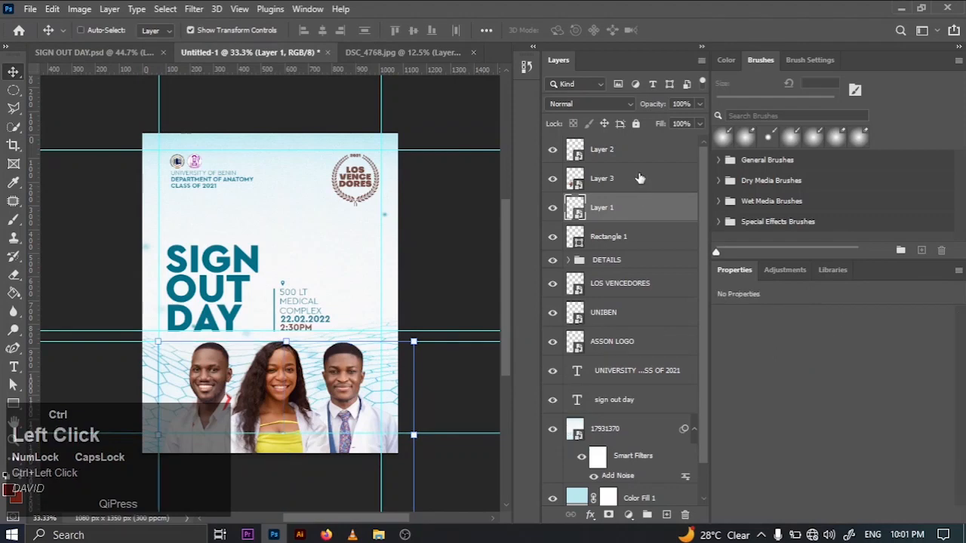
pyautogui.click(636, 123)
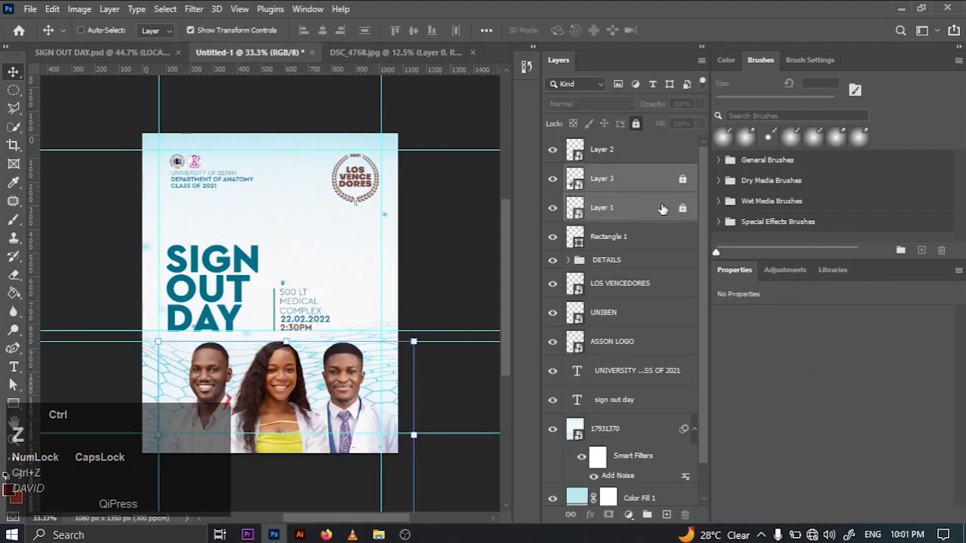
pyautogui.click(636, 124)
pyautogui.keyDown('ctrl'); pyautogui.click(650, 165); pyautogui.keyUp('ctrl')
pyautogui.hotkey('ctrl', 'g')
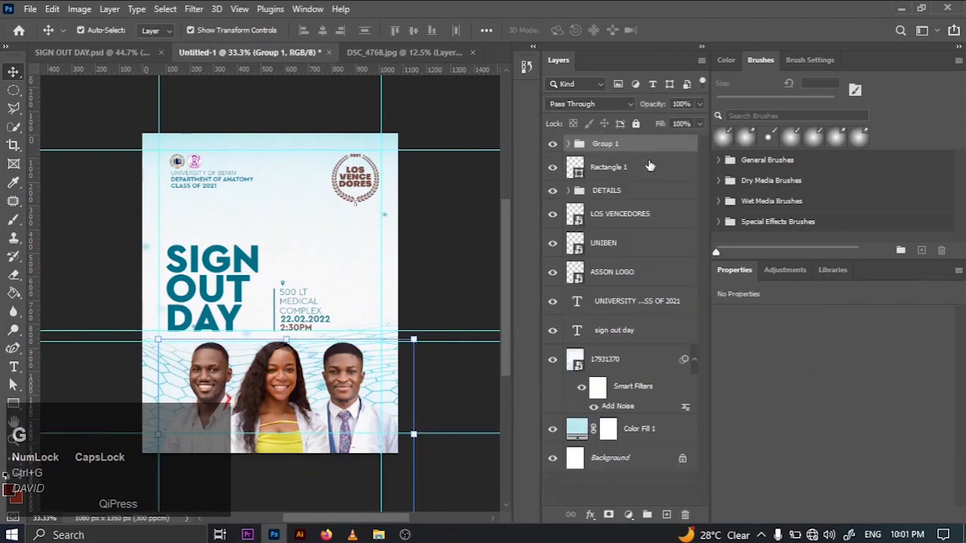
# - Center the portrait group horizontally on the canvas and clear the selection
pyautogui.hotkey('ctrl', 'a')
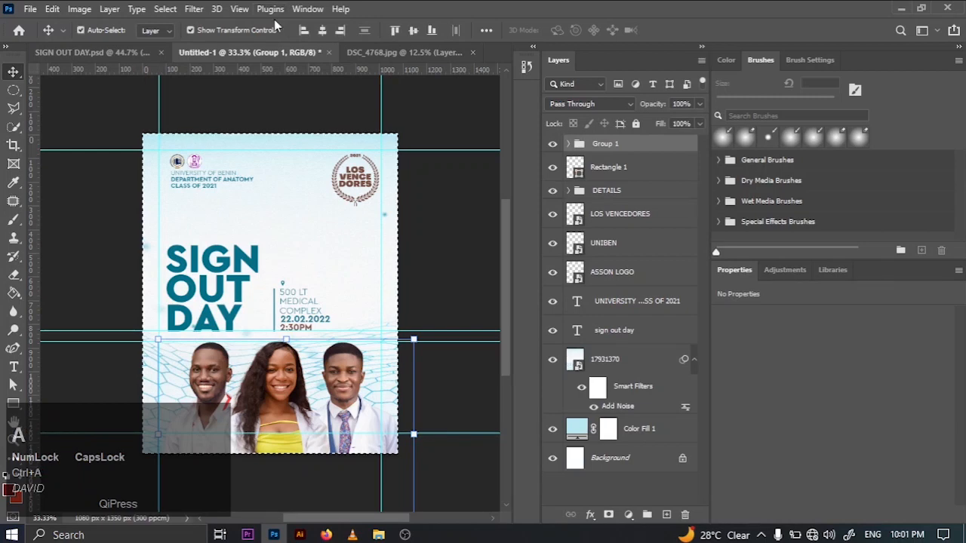
pyautogui.click(326, 30)
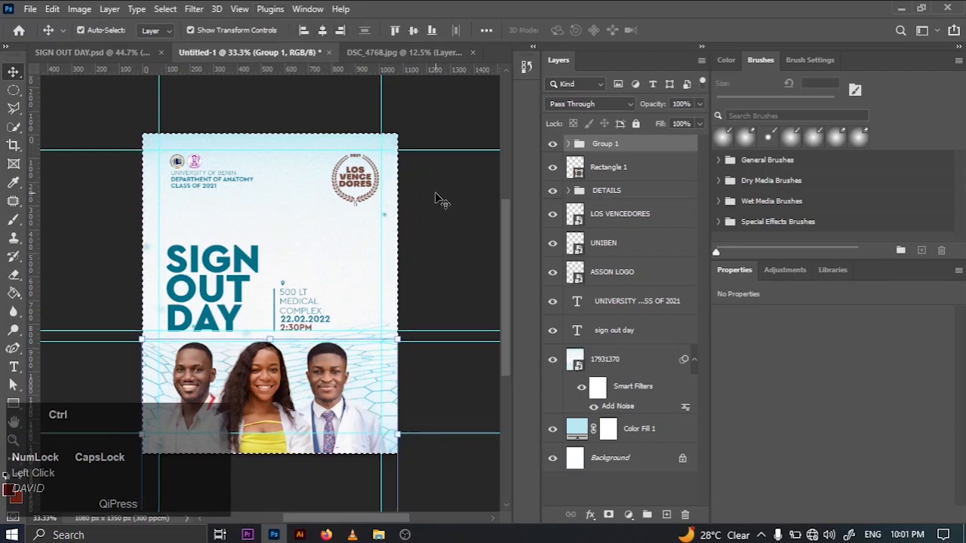
pyautogui.hotkey('ctrl', 'd')
pyautogui.click(453, 251)
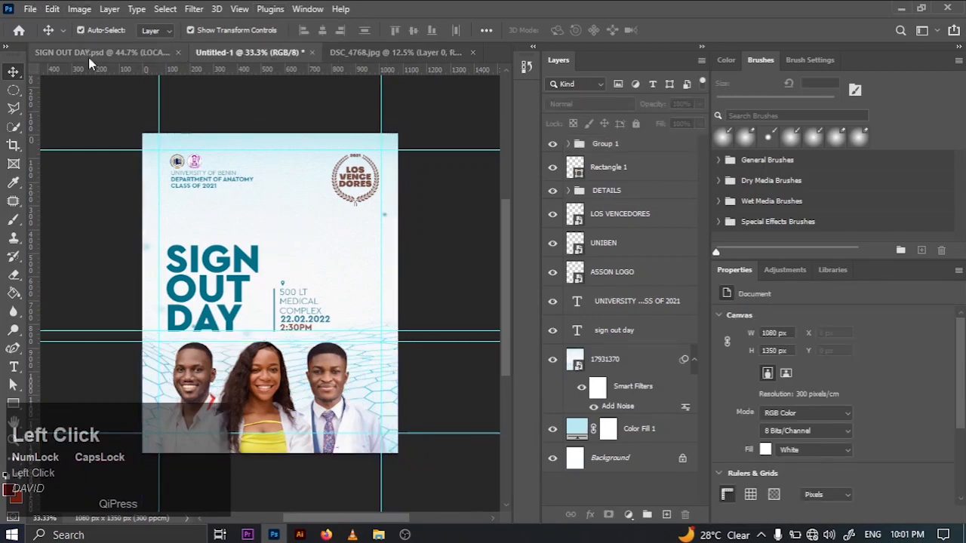
# - Check the layout against SIGN OUT DAY.psd and rename the portrait group in Untitled-1 as PICTURES
pyautogui.click(89, 54)
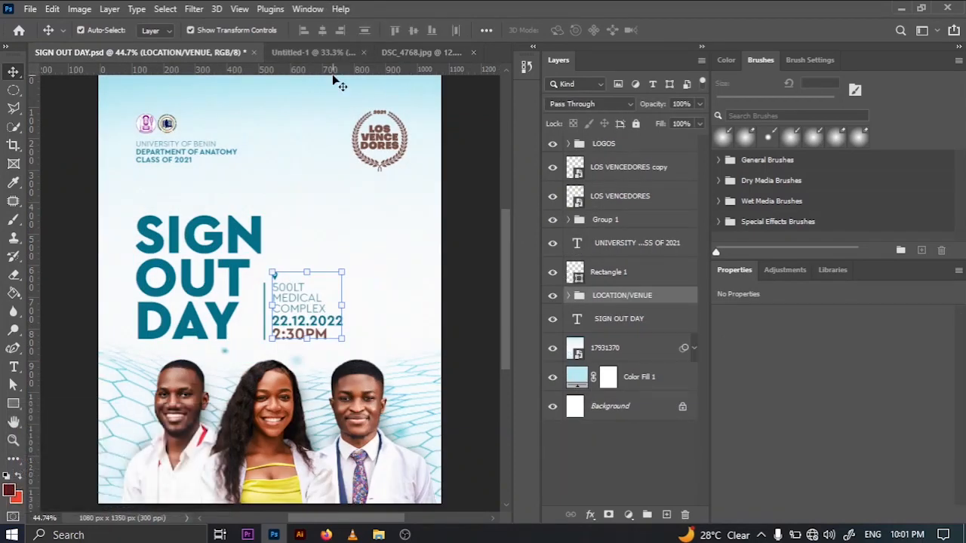
pyautogui.click(333, 55)
pyautogui.click(624, 150)
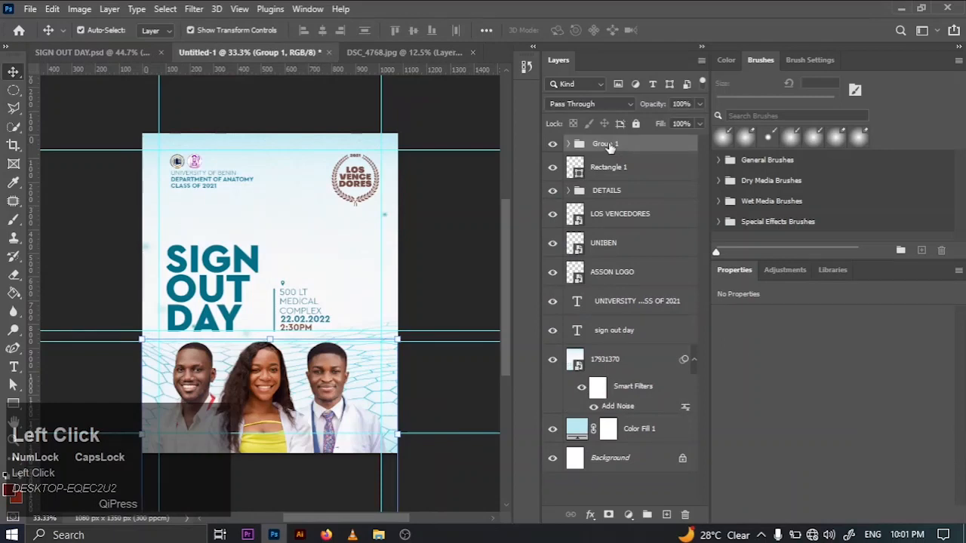
pyautogui.write('PIC')
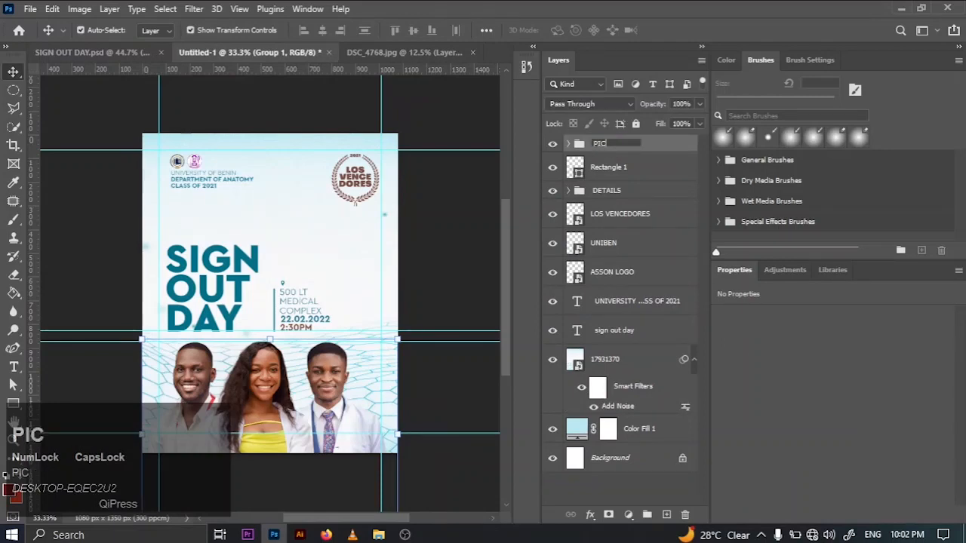
pyautogui.write('TURES')
pyautogui.press('Return')
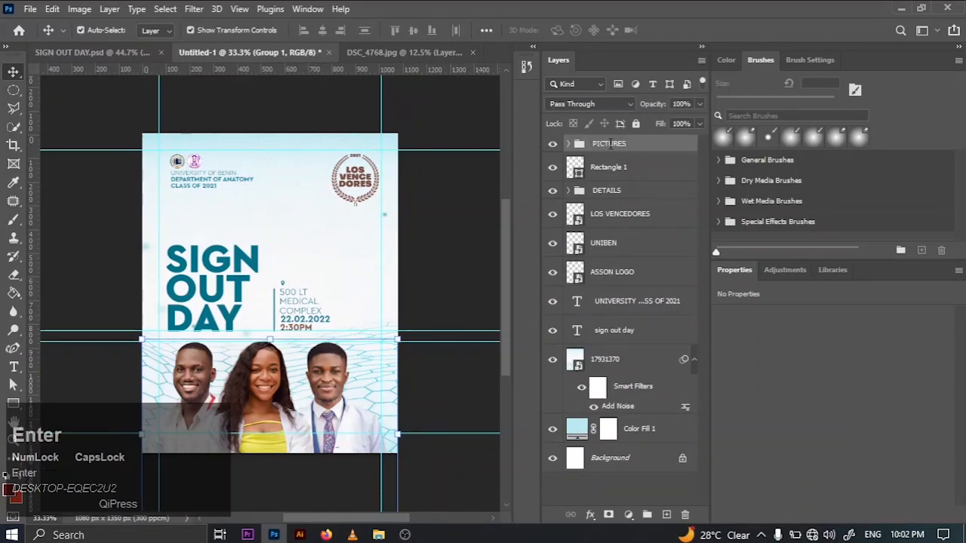
pyautogui.click(415, 257)
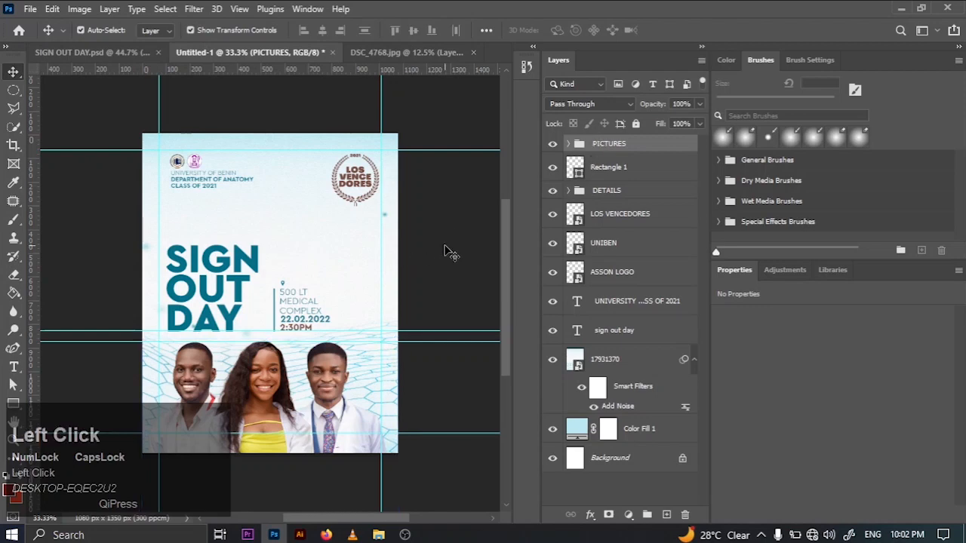
# - Add a Gradient Map adjustment above the PICTURES group and clip it to that group
pyautogui.hotkey('ctrl', '0')
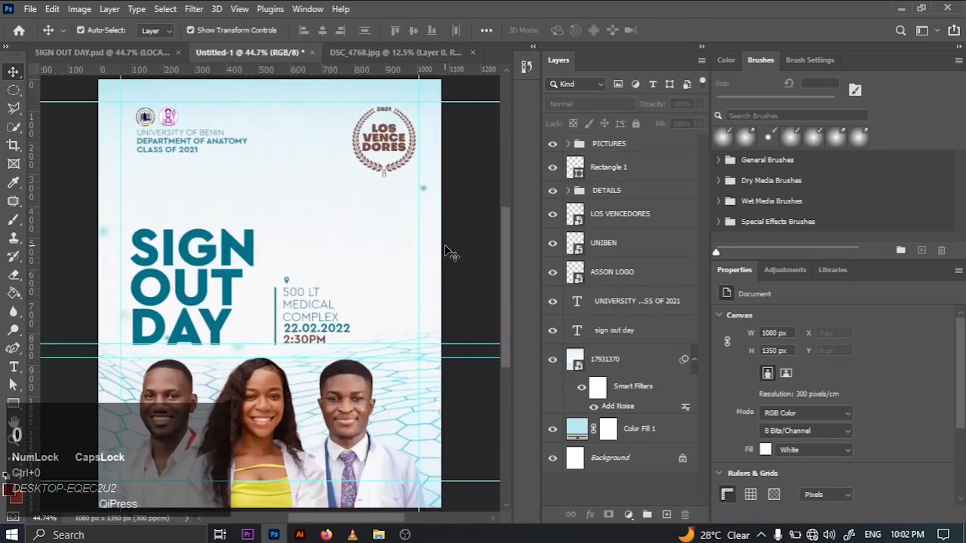
pyautogui.click(632, 145)
pyautogui.click(786, 269)
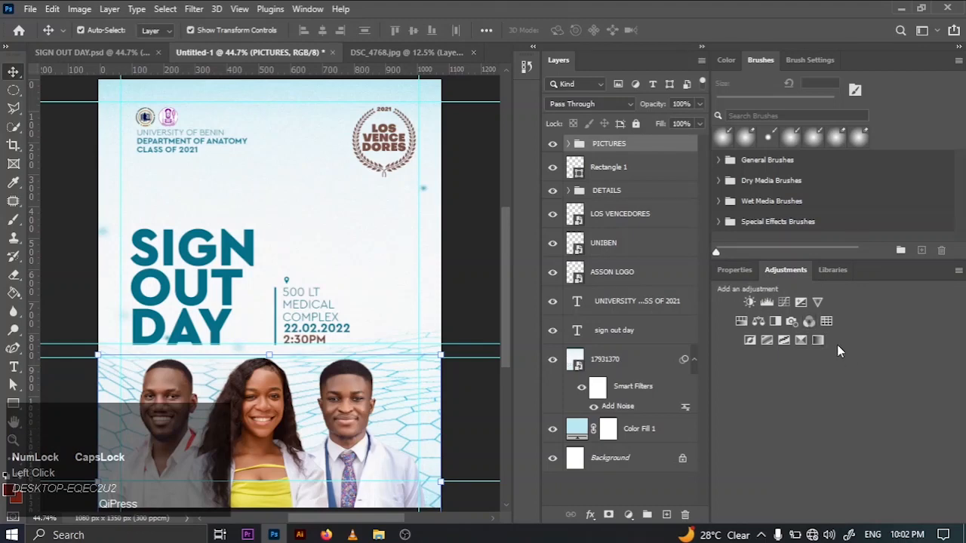
pyautogui.click(819, 340)
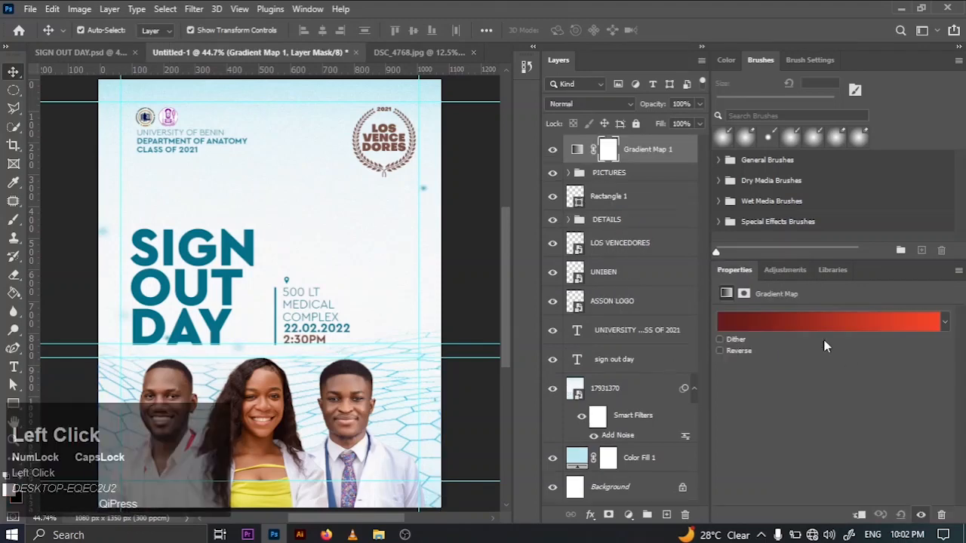
pyautogui.rightClick(683, 151)
pyautogui.click(744, 273)
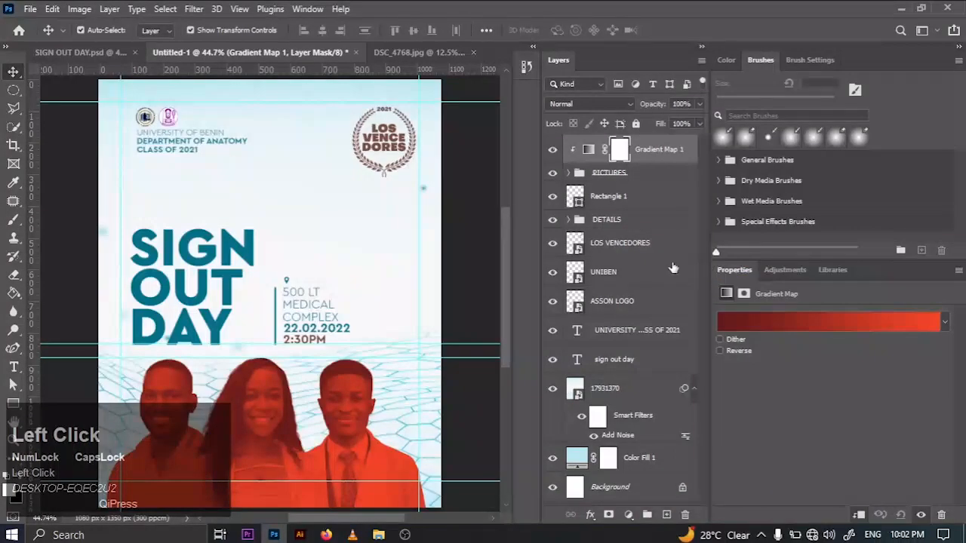
# - Set the gradient map's dark-end color stop to teal 047087, sampled from the SIGN OUT DAY title
pyautogui.click(588, 148)
pyautogui.click(730, 326)
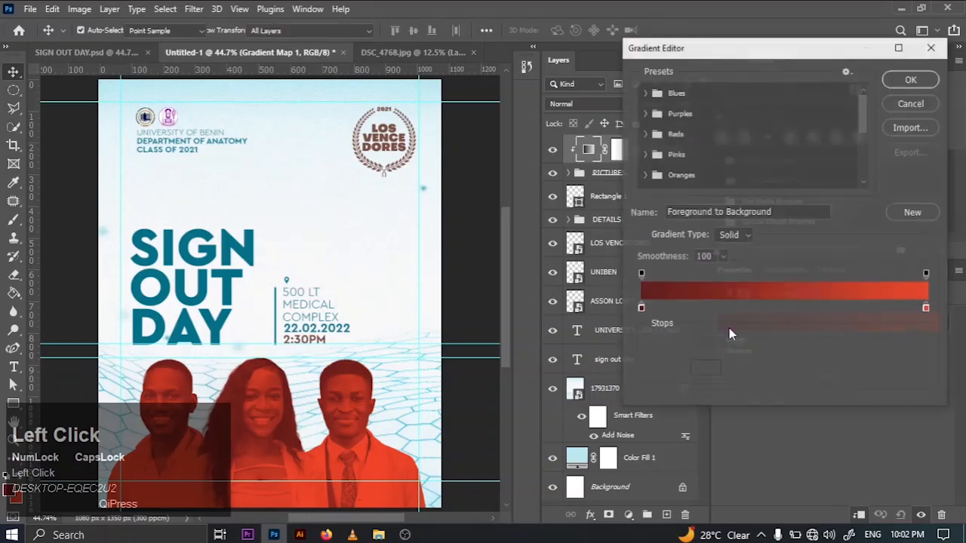
pyautogui.click(640, 309)
pyautogui.click(709, 368)
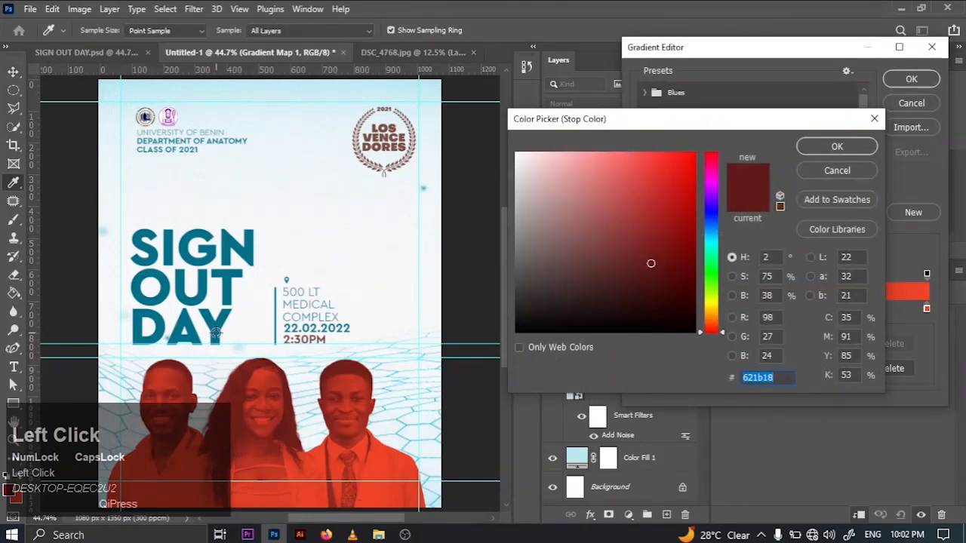
pyautogui.click(216, 333)
pyautogui.click(817, 150)
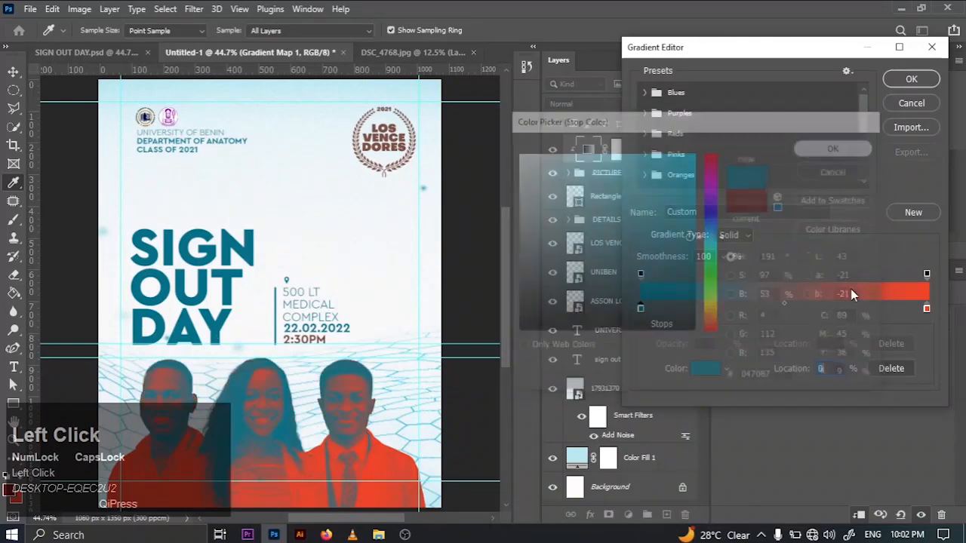
# - Set the gradient map's light-end color stop to white ffffff
pyautogui.click(927, 310)
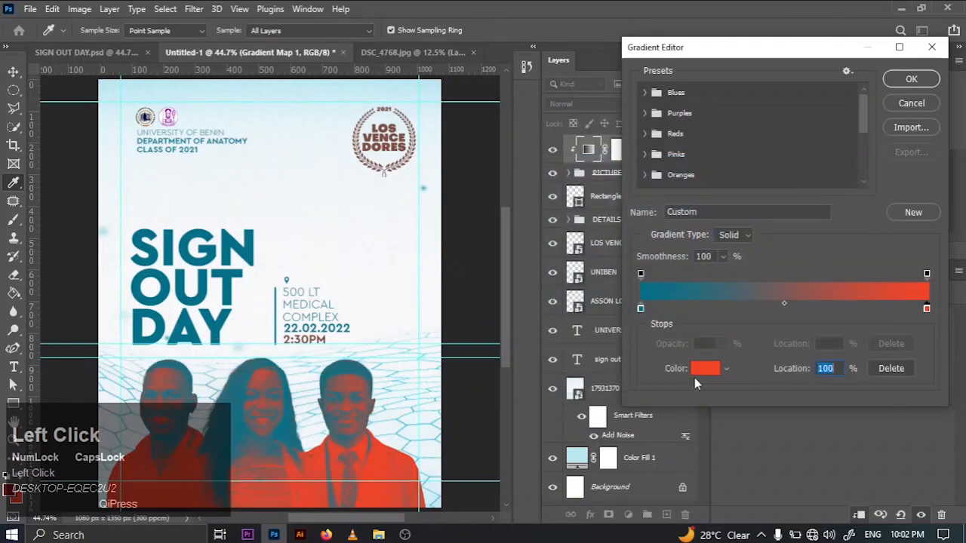
pyautogui.click(705, 369)
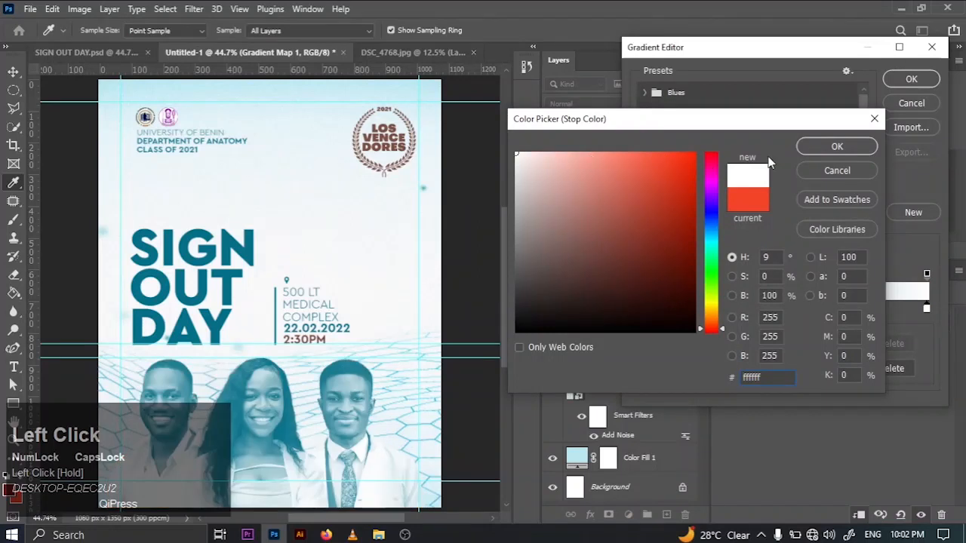
pyautogui.click(819, 147)
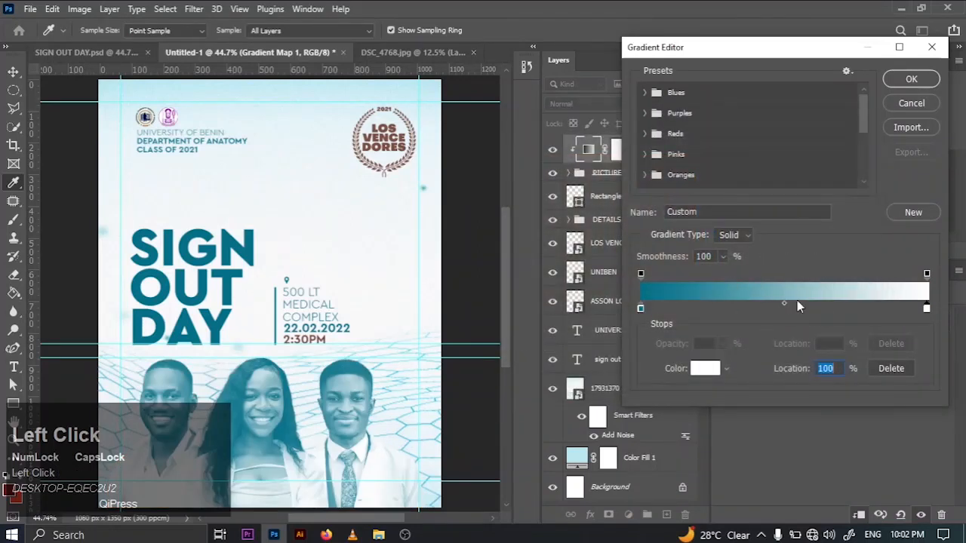
# - Add a middle color stop at 53% in brown 794f43, sampled from the 2:30PM text, and confirm the gradient
pyautogui.click(792, 308)
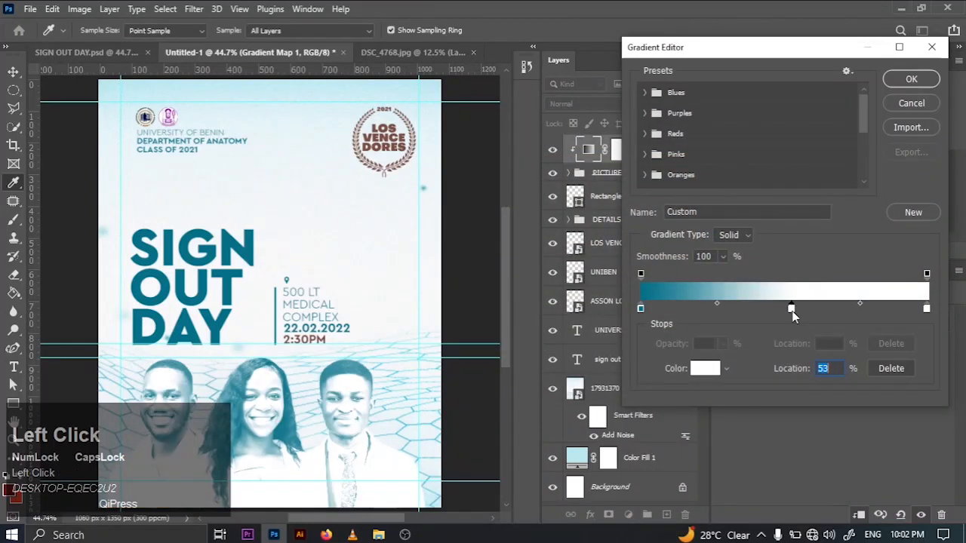
pyautogui.click(705, 368)
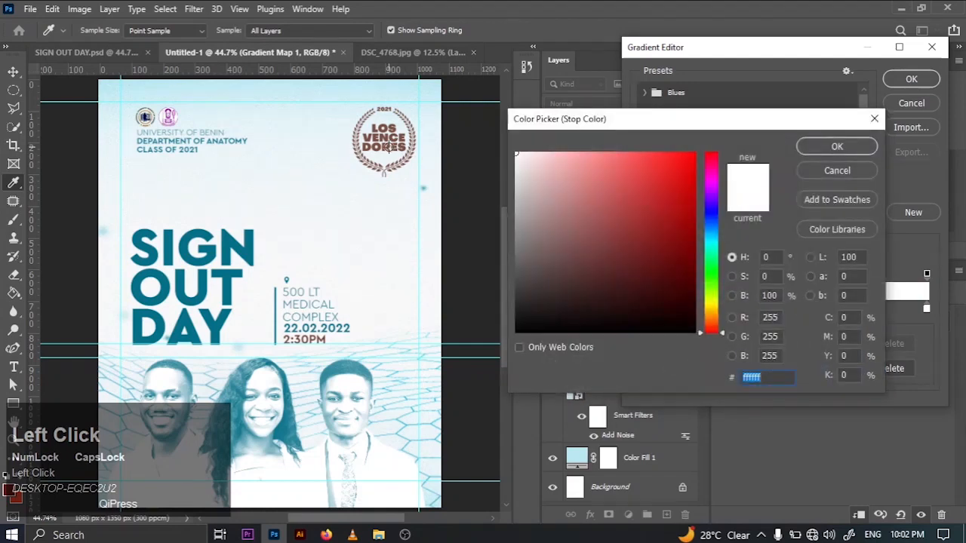
pyautogui.click(386, 148)
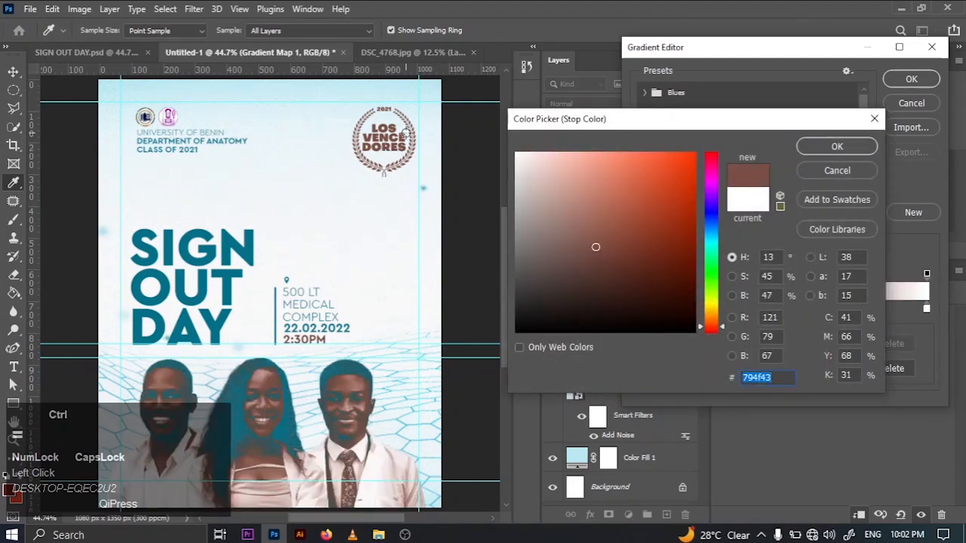
pyautogui.hotkey('ctrl', '=')
pyautogui.hotkey('ctrl', '=')
pyautogui.hotkey('ctrl', '=')
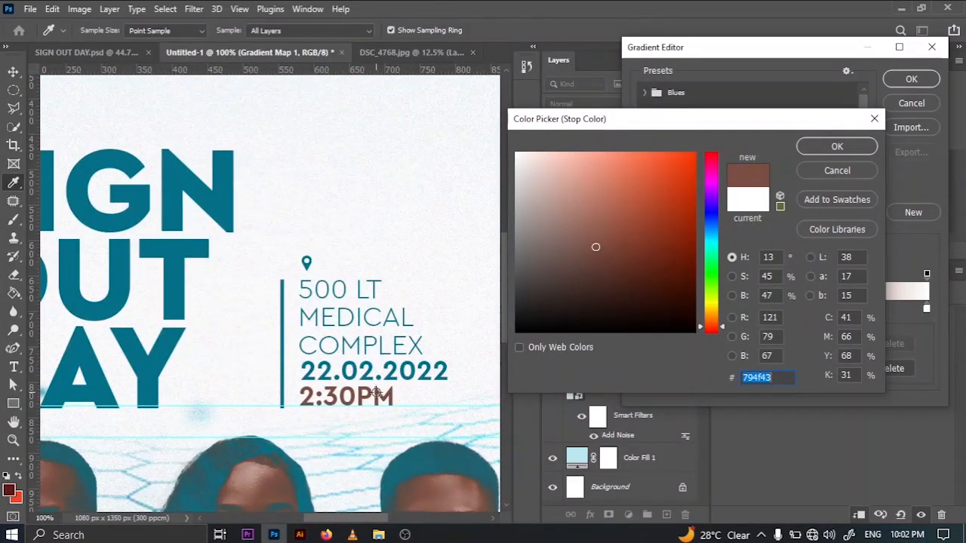
pyautogui.click(378, 392)
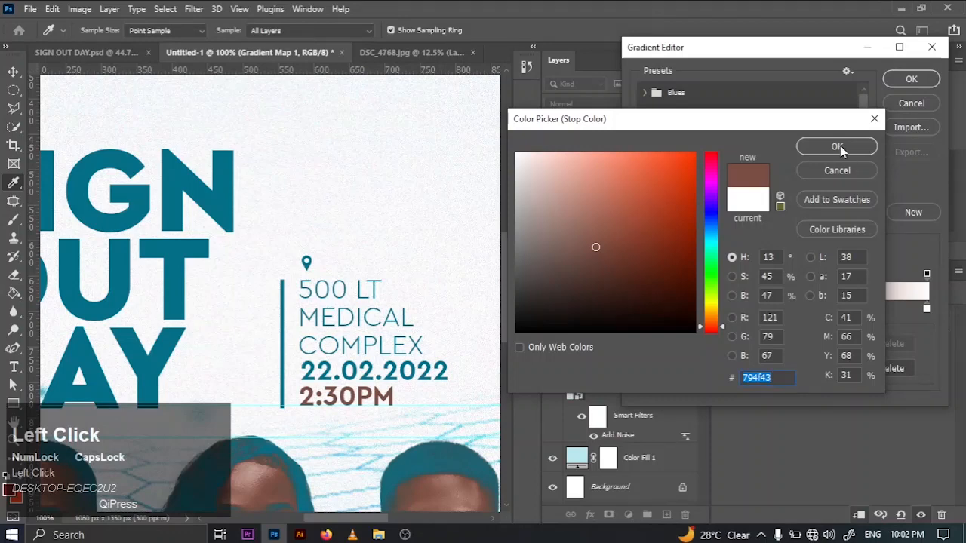
pyautogui.click(838, 147)
pyautogui.click(911, 80)
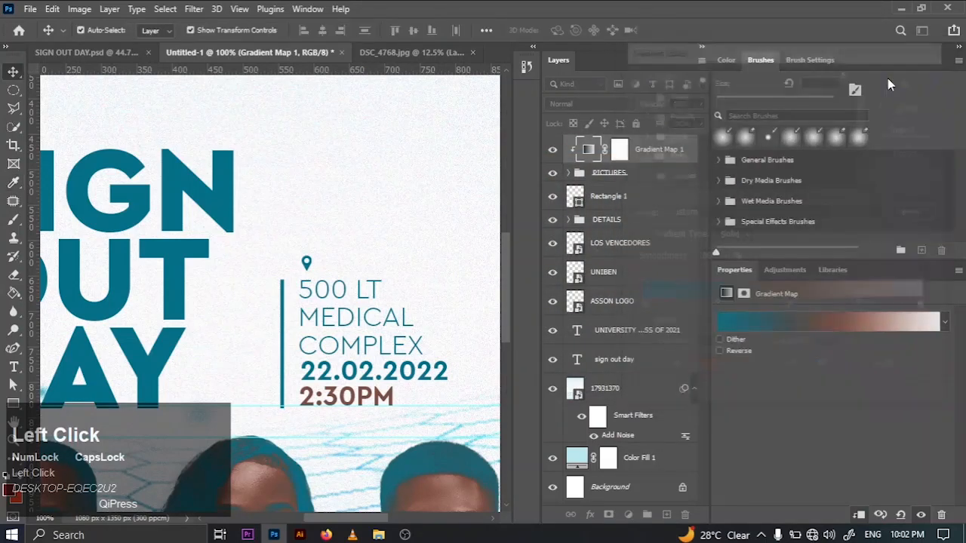
pyautogui.hotkey('ctrl', '0')
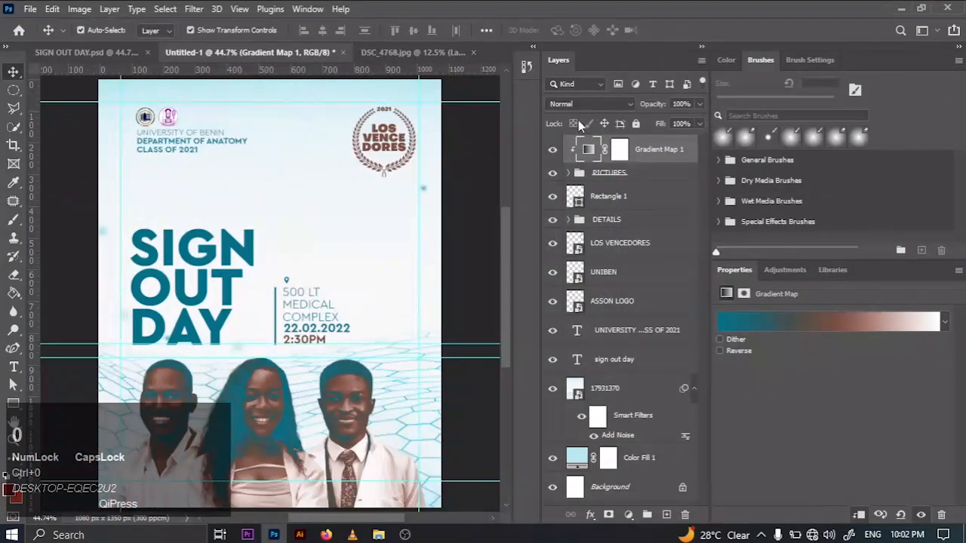
# - Blend the gradient map as Soft Light at 68% opacity and compare the result with SIGN OUT DAY.psd
pyautogui.click(600, 104)
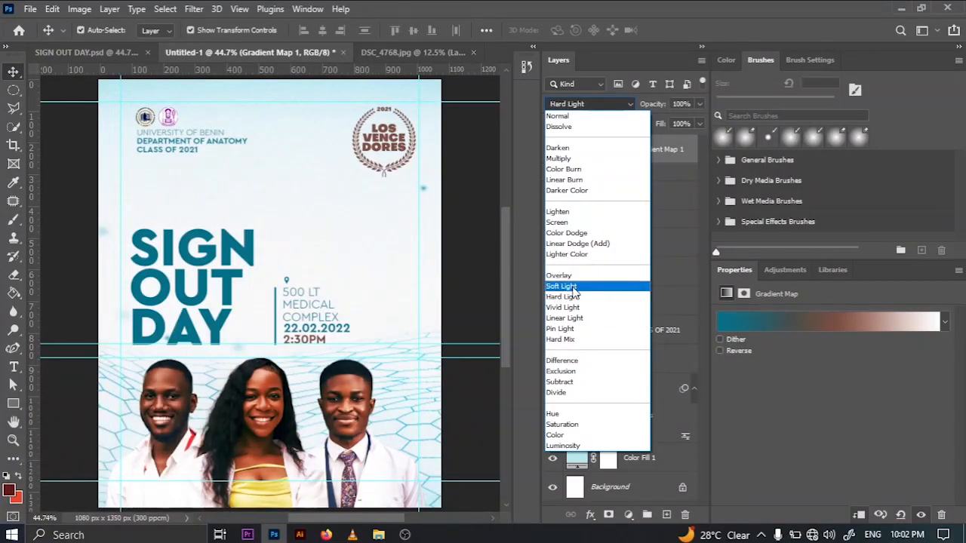
pyautogui.click(572, 288)
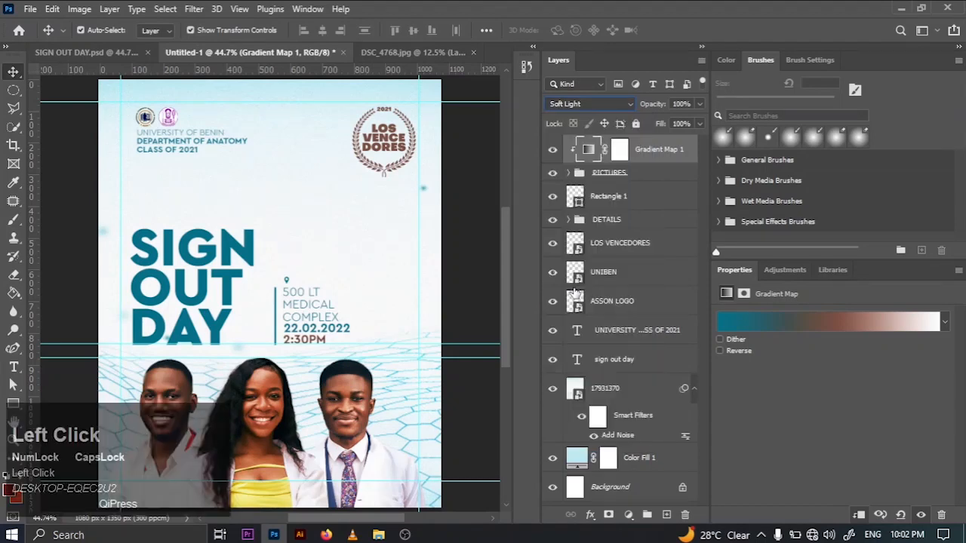
pyautogui.click(699, 105)
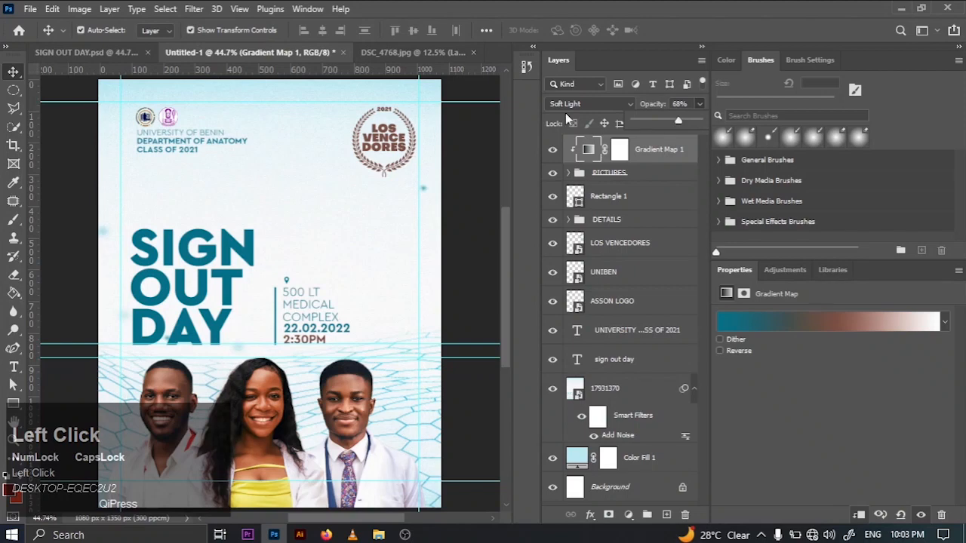
pyautogui.click(112, 49)
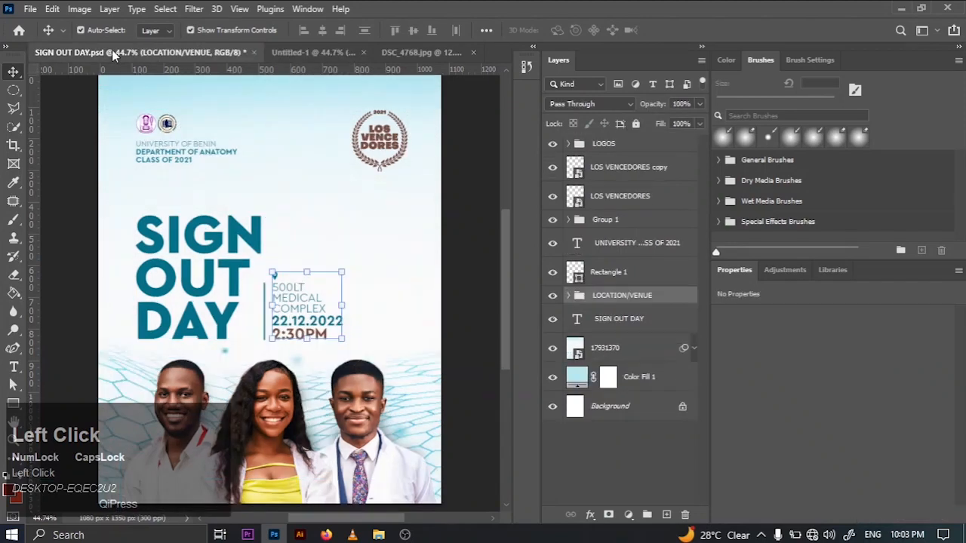
pyautogui.click(321, 51)
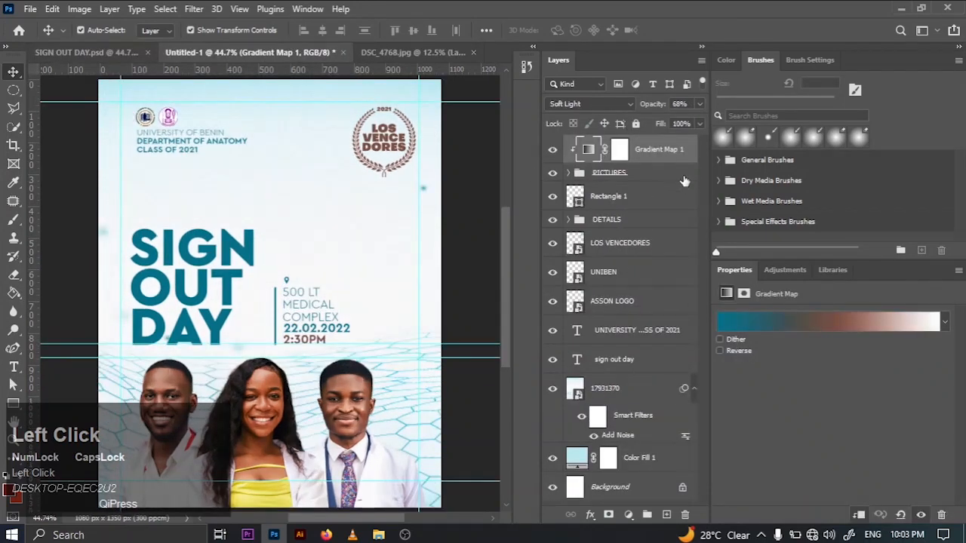
# - Deselect the gradient map layer and clear all guides from the canvas
pyautogui.click(477, 187)
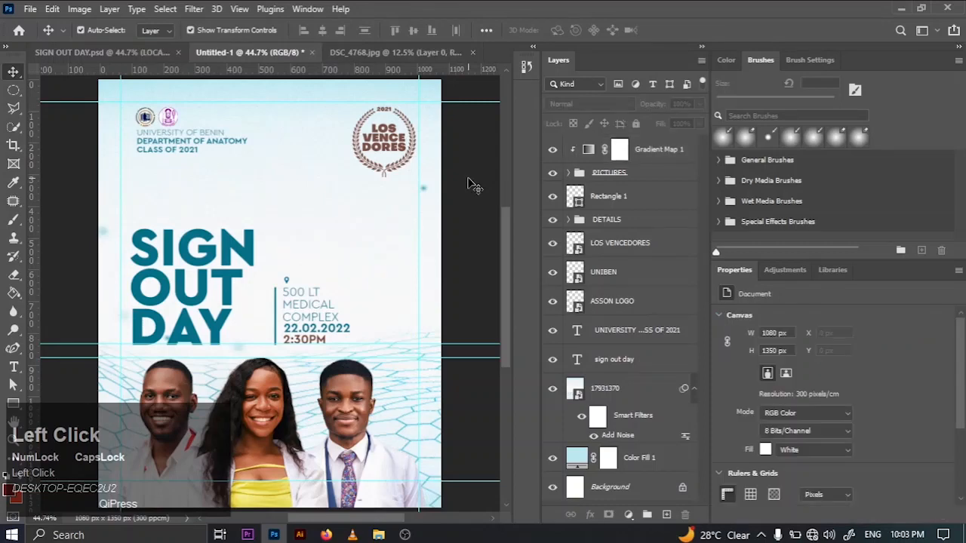
pyautogui.click(237, 11)
pyautogui.click(291, 394)
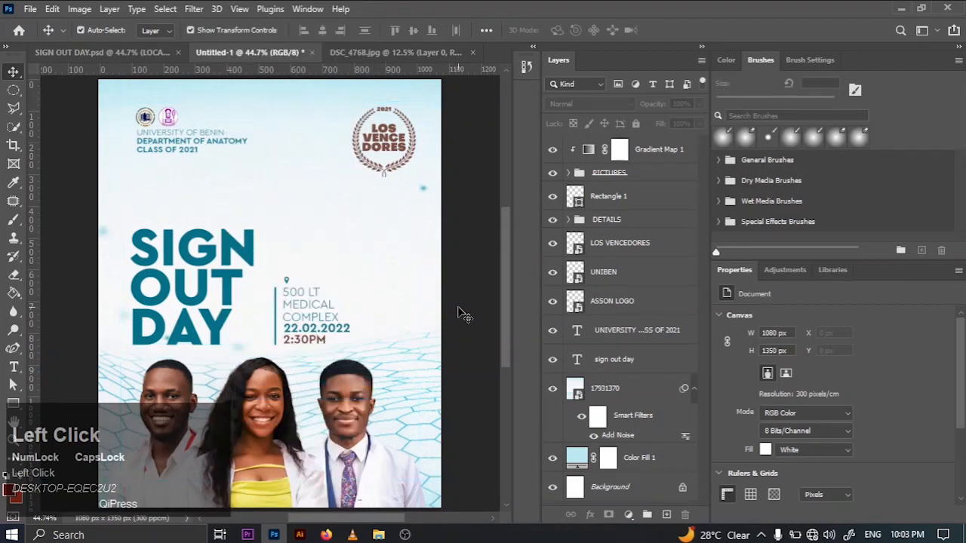
# - Align the PICTURES group to the canvas's horizontal center and clear the selection
pyautogui.click(638, 173)
pyautogui.hotkey('ctrl', 'a')
pyautogui.click(325, 30)
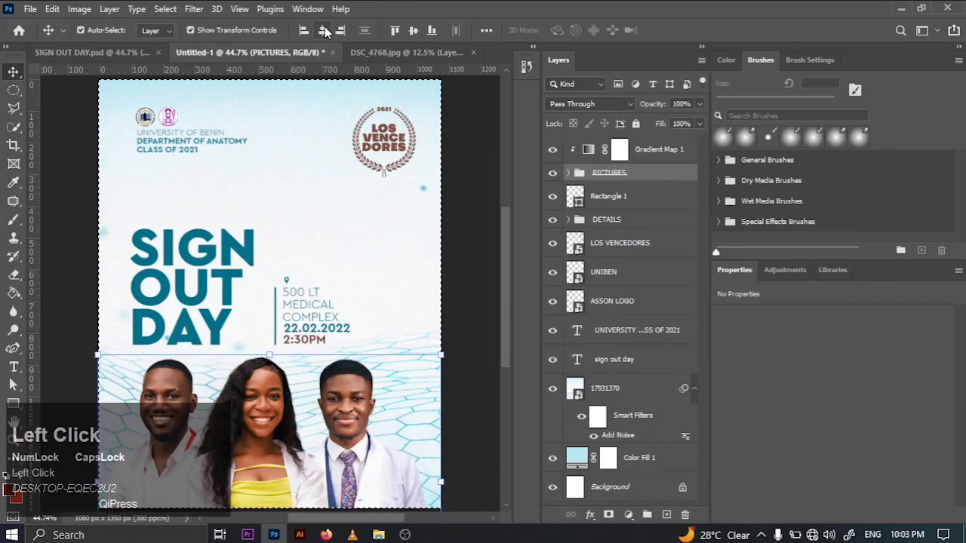
pyautogui.hotkey('ctrl', 'd')
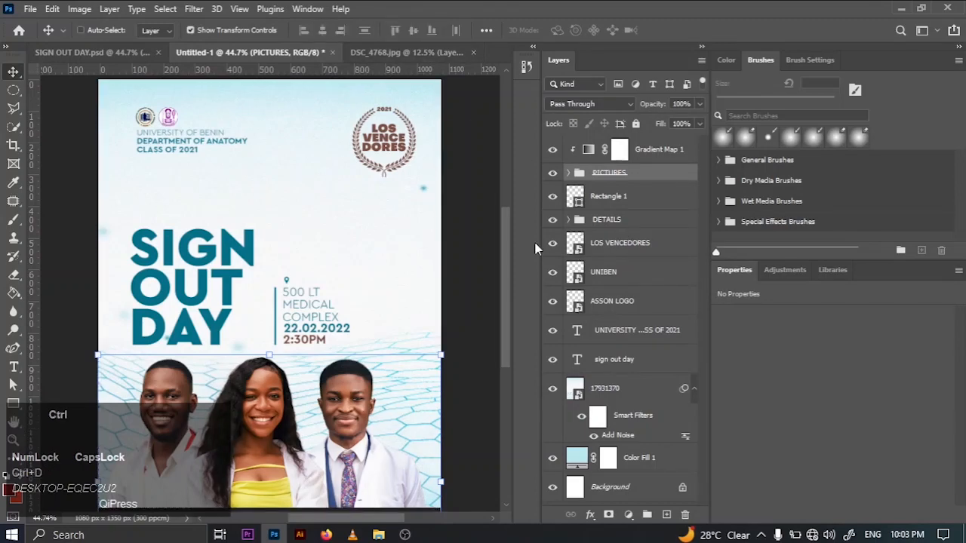
pyautogui.hotkey('ctrl', '-')
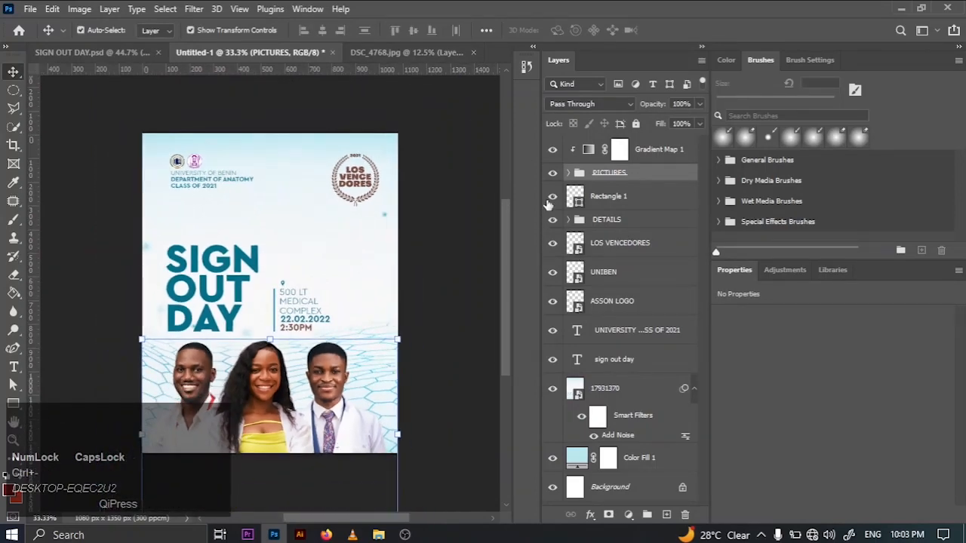
pyautogui.click(502, 160)
pyautogui.keyDown('ctrl'); pyautogui.click(413, 239); pyautogui.keyUp('ctrl')
pyautogui.hotkey('ctrl', '0')
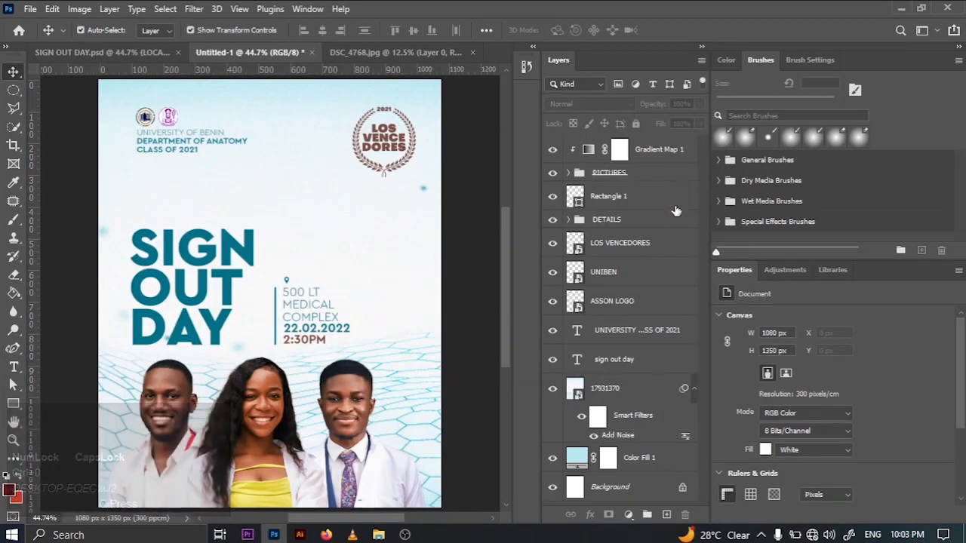
# - Add a new empty layer directly below the PICTURES group
pyautogui.click(649, 174)
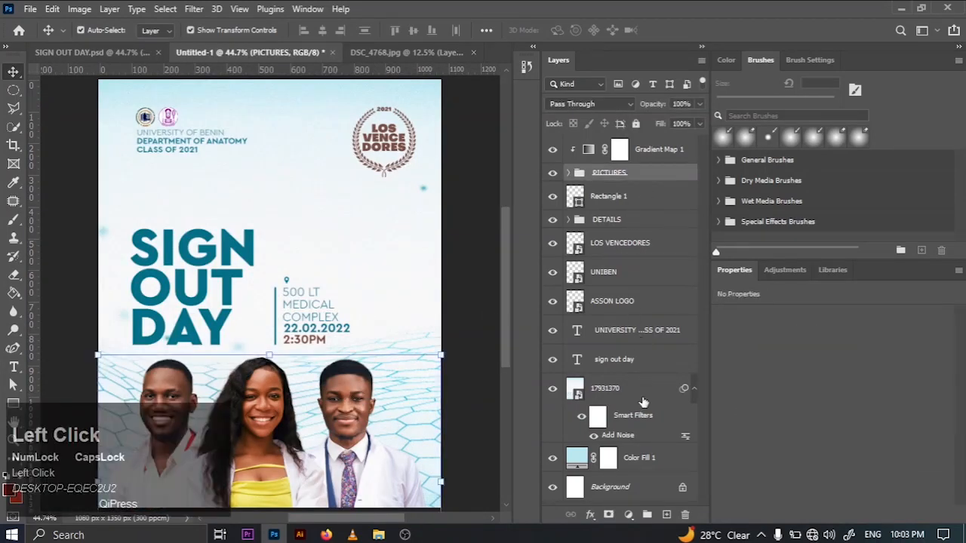
pyautogui.click(667, 514)
pyautogui.moveTo(638, 187); pyautogui.dragTo(642, 215)
# - Set the Brush tool's foreground color to dark teal 022f38, starting from the teal sampled in the title
pyautogui.press('b')
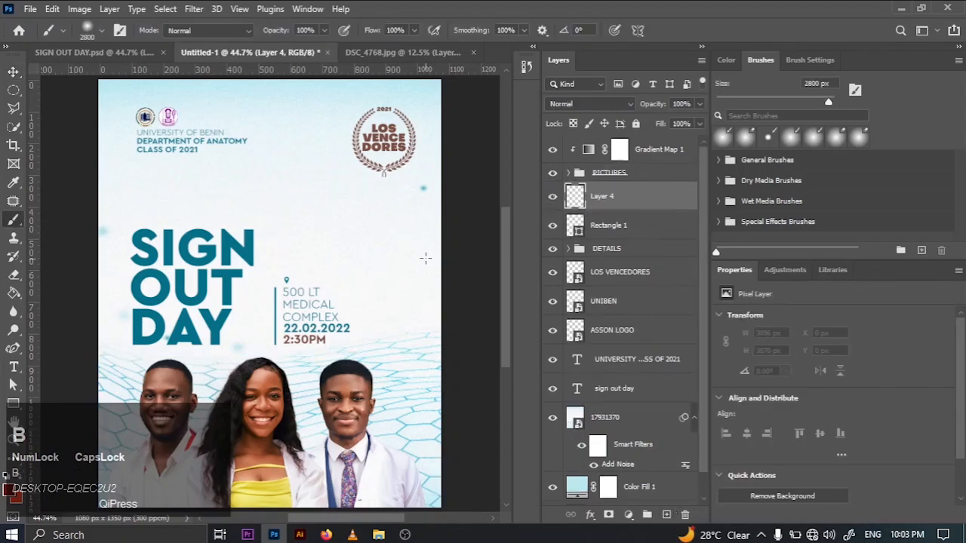
pyautogui.click(14, 489)
pyautogui.click(159, 328)
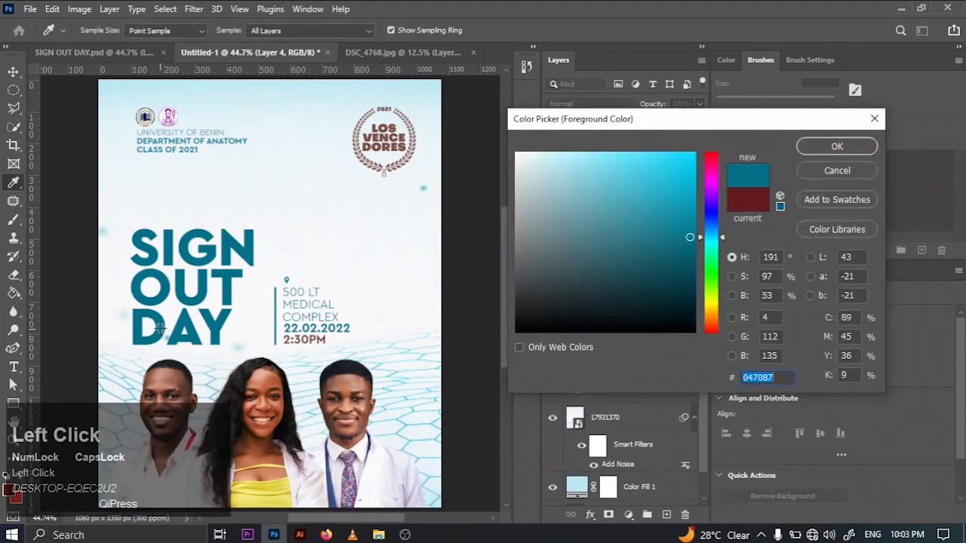
pyautogui.click(691, 283)
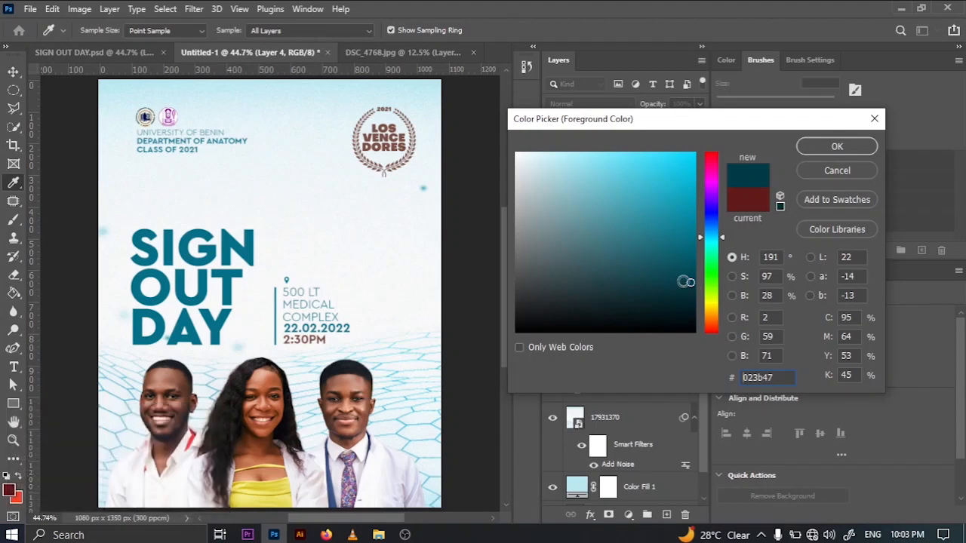
pyautogui.click(688, 293)
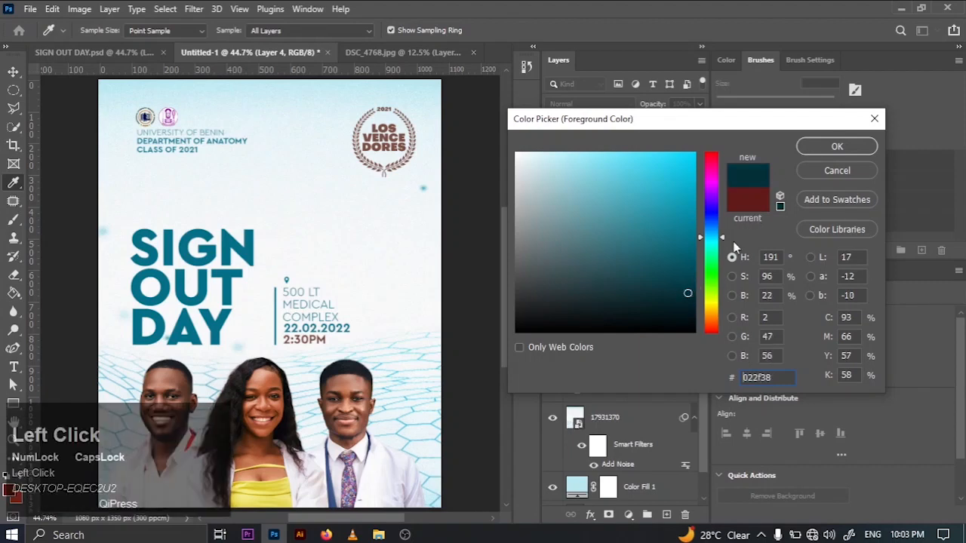
pyautogui.click(837, 146)
pyautogui.press('b')
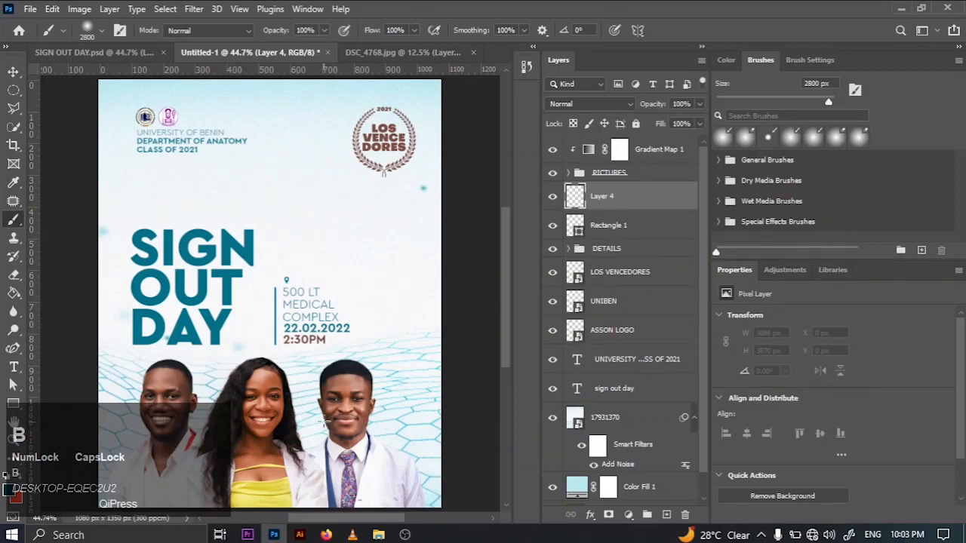
pyautogui.press('[')
pyautogui.press('[')
pyautogui.press('[')
pyautogui.press('[')
pyautogui.press('[')
pyautogui.press('[')
pyautogui.press('[')
pyautogui.press('[')
pyautogui.press('[')
pyautogui.press('[')
pyautogui.press('[')
pyautogui.press('[')
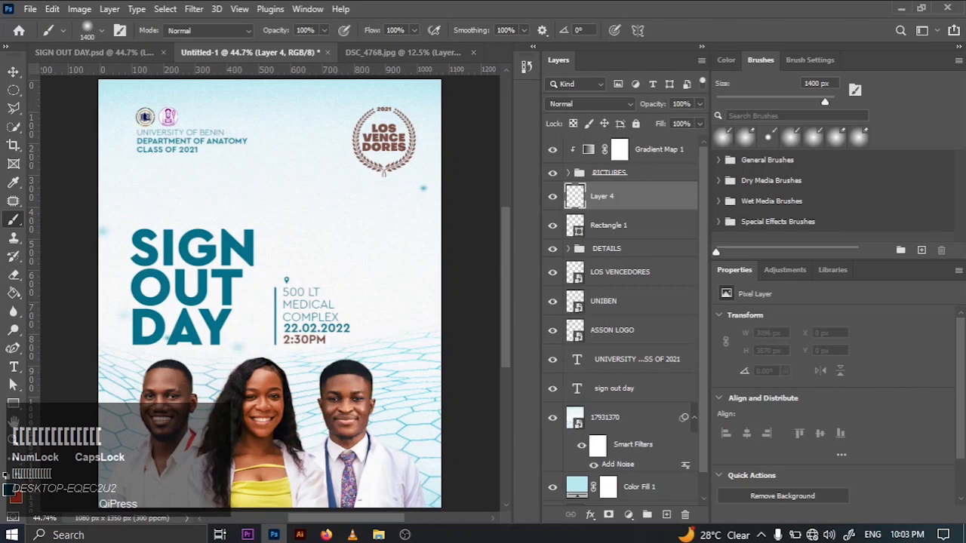
pyautogui.click(323, 439)
pyautogui.hotkey('ctrl', 'z')
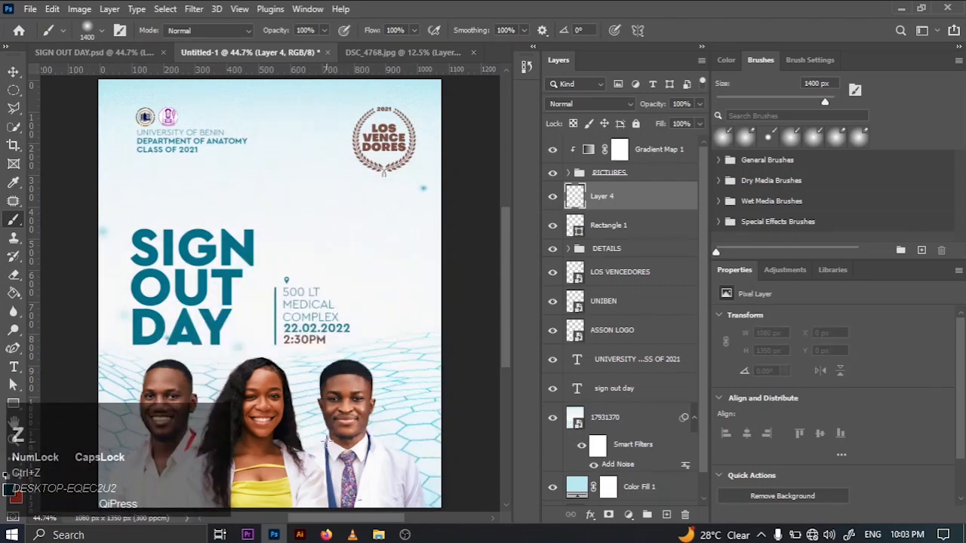
# - Reduce the soft brush size to 150 px for painting shadows around the portraits
pyautogui.press('[')
pyautogui.press('[')
pyautogui.press('[')
pyautogui.press('[')
pyautogui.press('[')
pyautogui.press('[')
pyautogui.press('[')
pyautogui.press('[')
pyautogui.press('[')
pyautogui.press('[')
pyautogui.press('[')
pyautogui.press('[')
pyautogui.press('[')
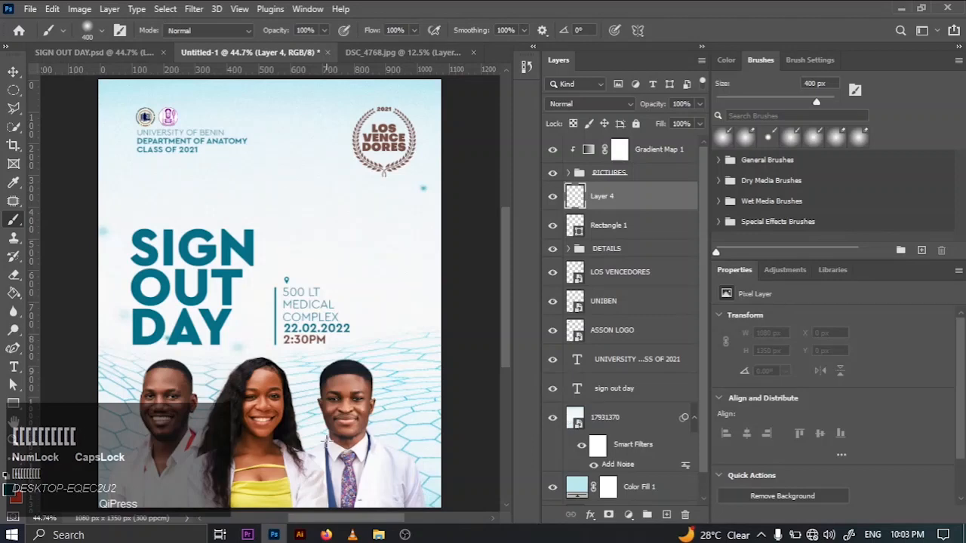
pyautogui.press('[')
pyautogui.press('[')
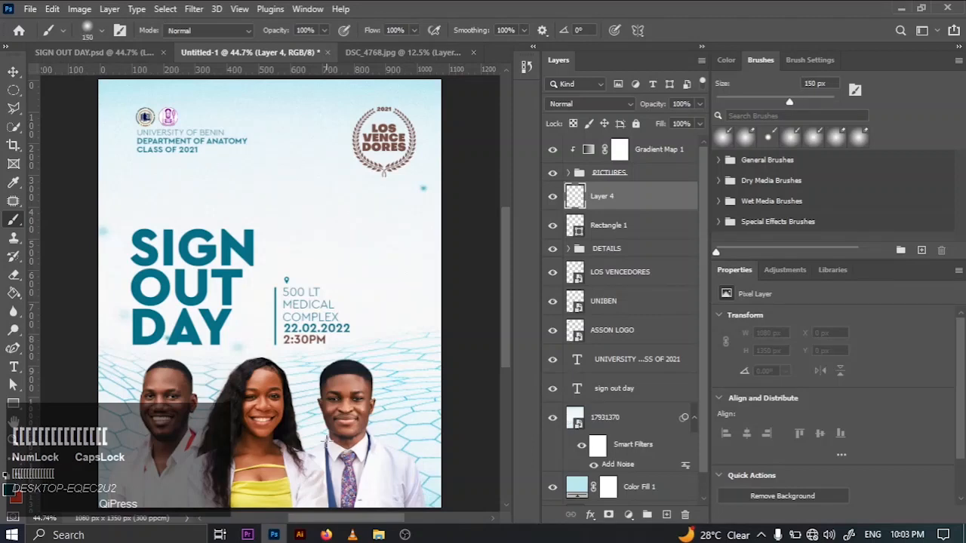
pyautogui.click(333, 437)
pyautogui.hotkey('ctrl', 'z')
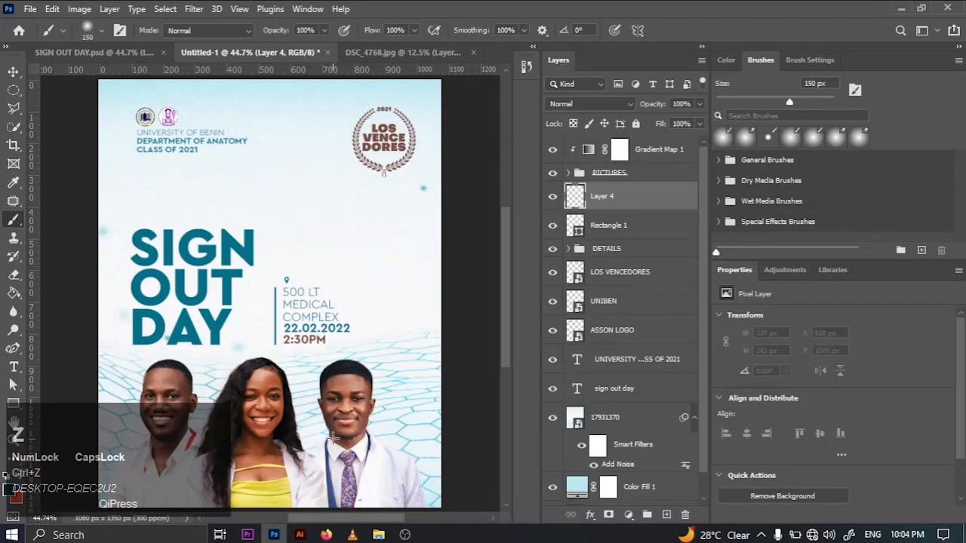
pyautogui.click(334, 436)
pyautogui.hotkey('ctrl', 'z')
pyautogui.click(336, 438)
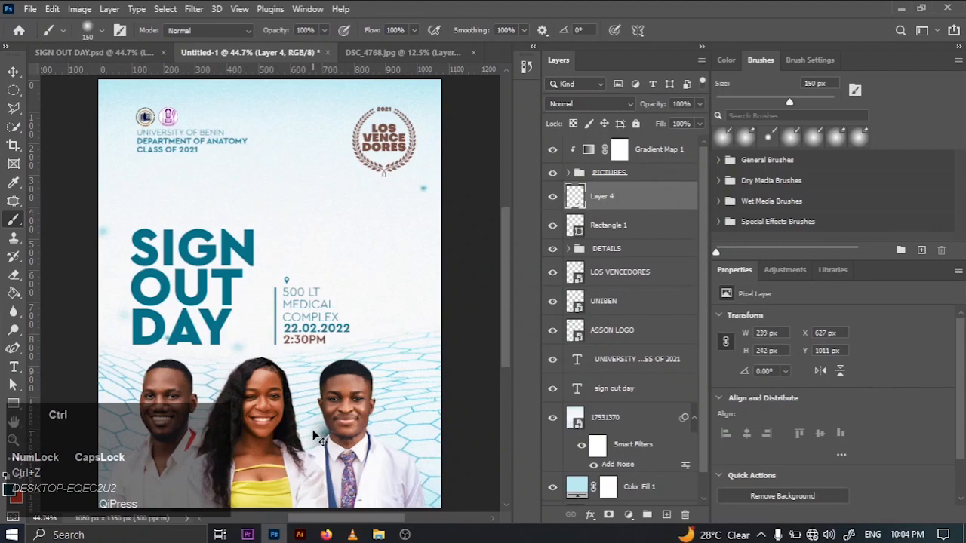
pyautogui.hotkey('ctrl', 'z')
# - Paint soft dark teal shadows behind the rightmost graduate's neck and head and around the middle graduate's hair
pyautogui.click(337, 435)
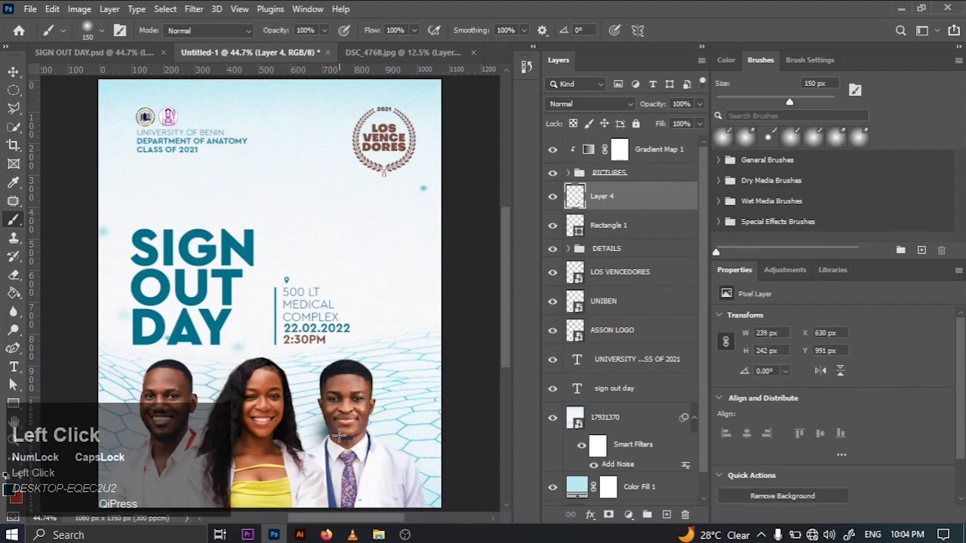
pyautogui.click(338, 391)
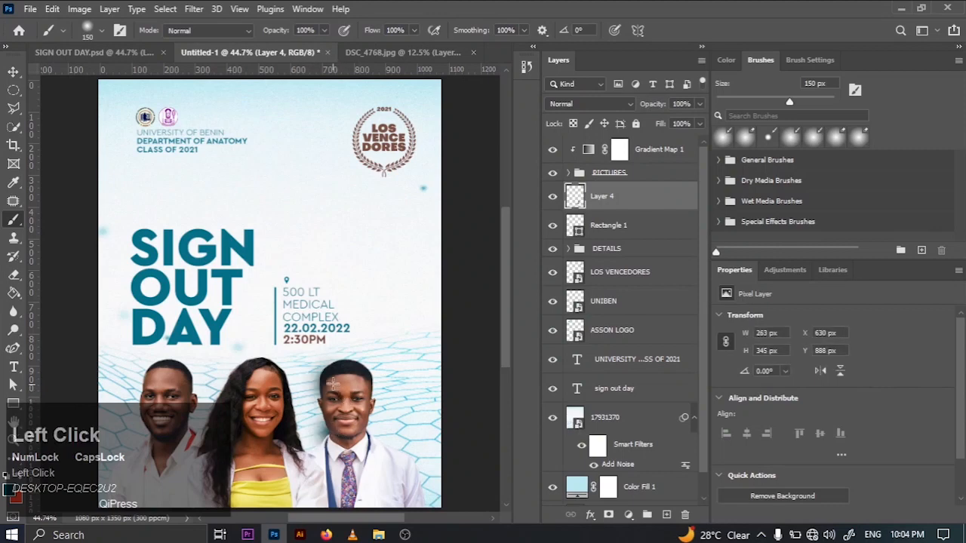
pyautogui.click(271, 446)
pyautogui.click(271, 414)
pyautogui.click(273, 394)
pyautogui.click(282, 421)
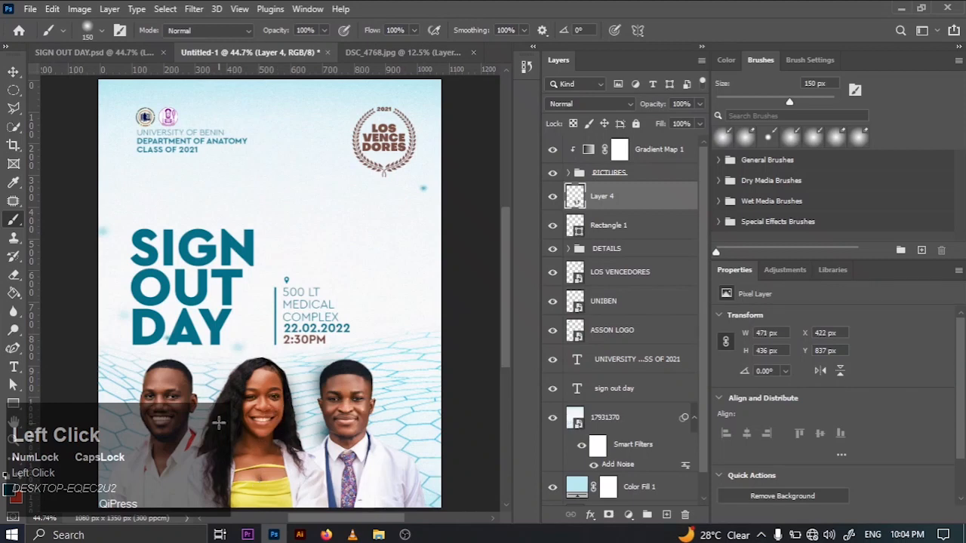
# - Paint soft shadows behind the leftmost graduate's head and shoulder, beside the middle graduate's hair, and behind the rightmost graduate's outer shoulder
pyautogui.click(189, 424)
pyautogui.hotkey('ctrl', 'z')
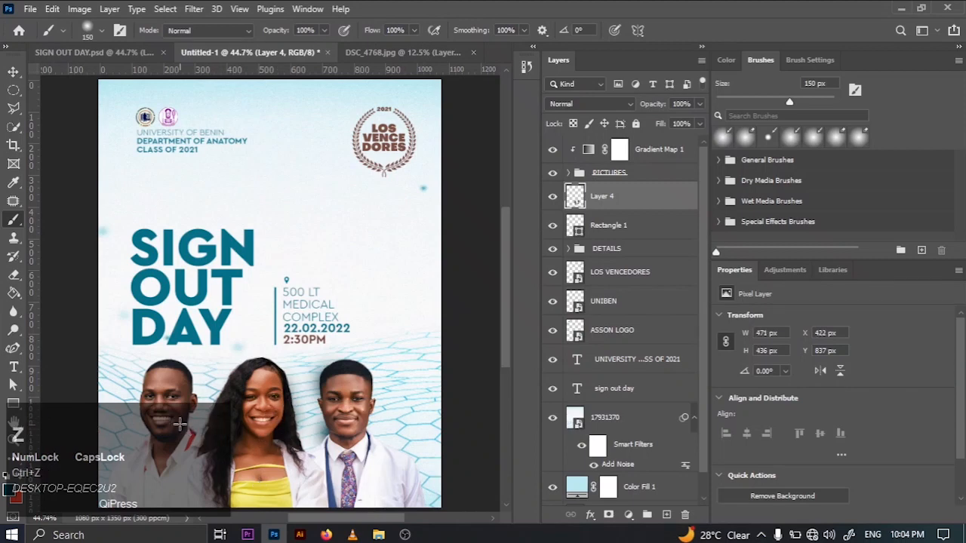
pyautogui.click(180, 424)
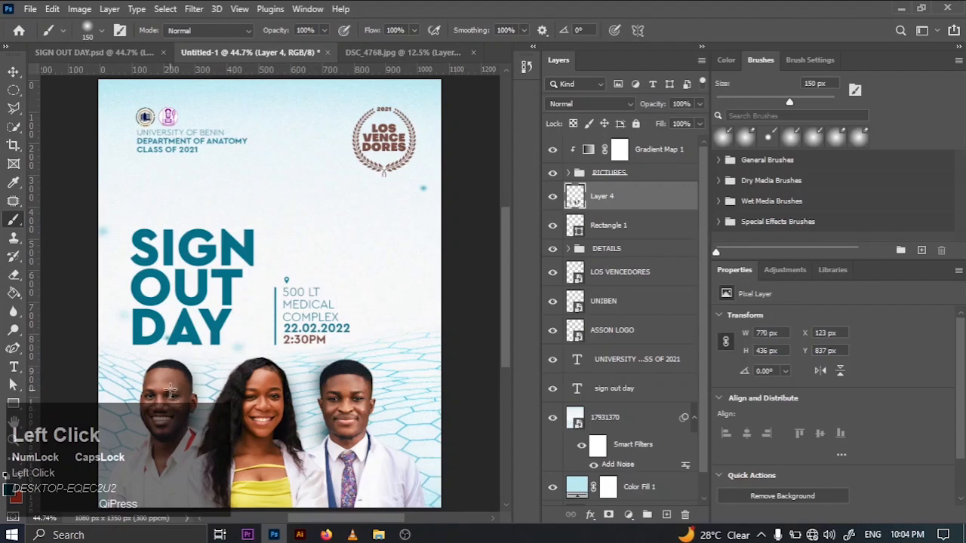
pyautogui.click(243, 381)
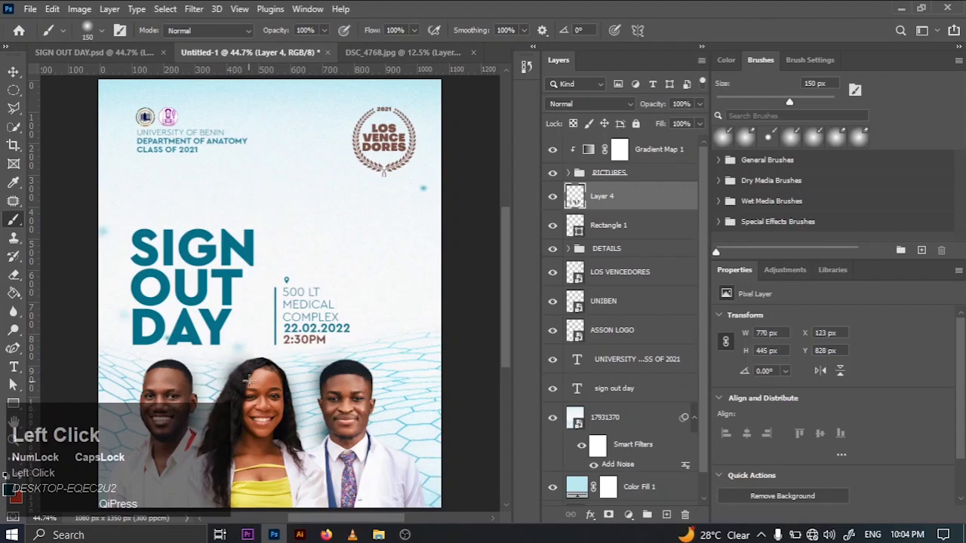
pyautogui.click(136, 468)
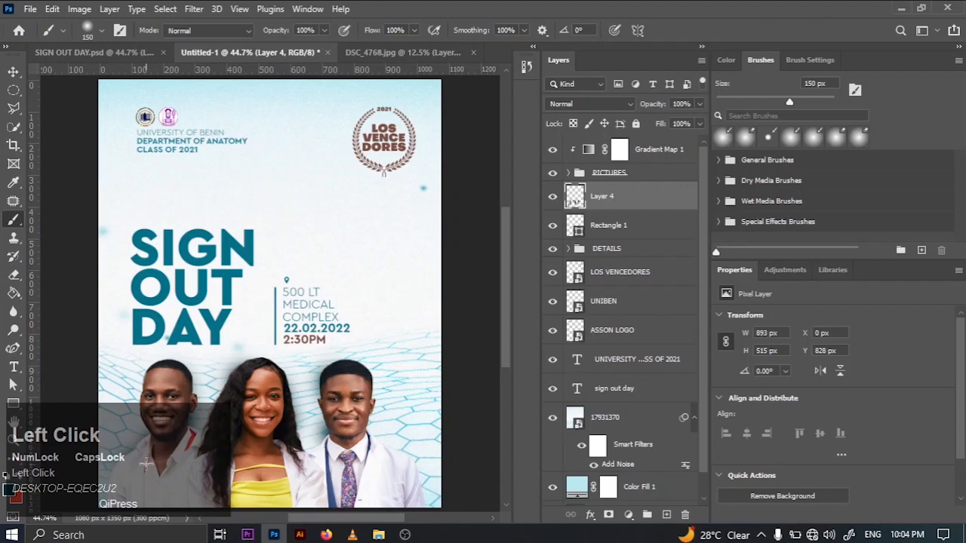
pyautogui.click(395, 492)
pyautogui.click(398, 466)
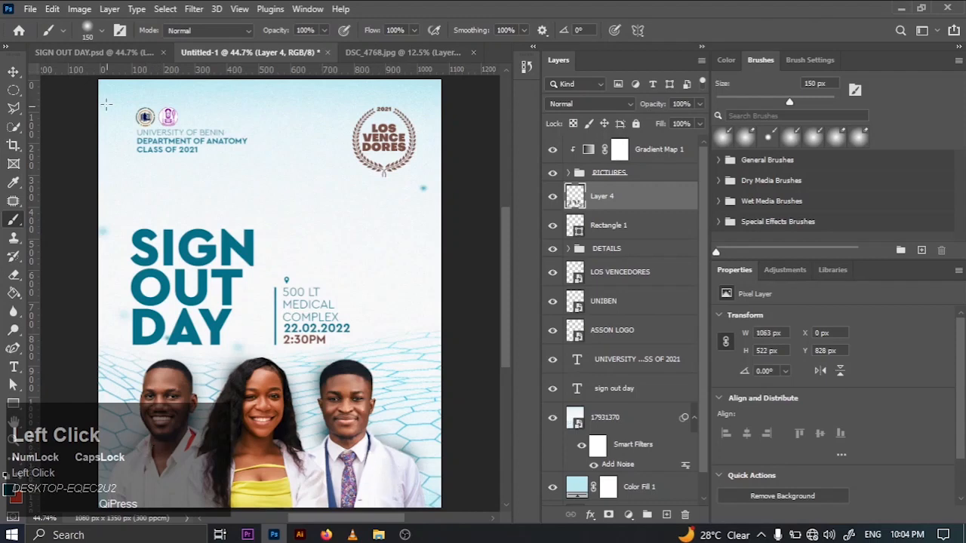
# - Deselect the shadow layer and compare the whole flyer with the reference document SIGN OUT DAY.psd
pyautogui.click(14, 71)
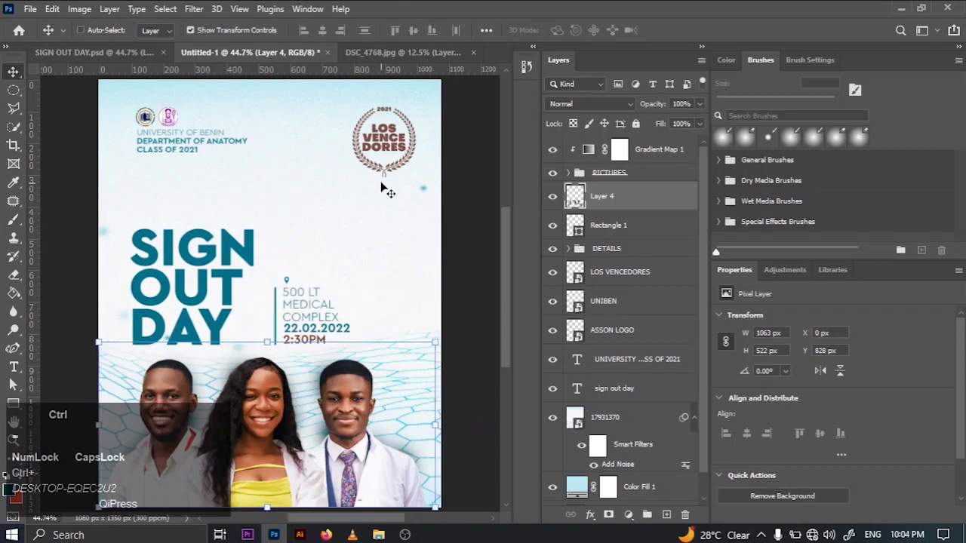
pyautogui.hotkey('ctrl', '-')
pyautogui.click(427, 274)
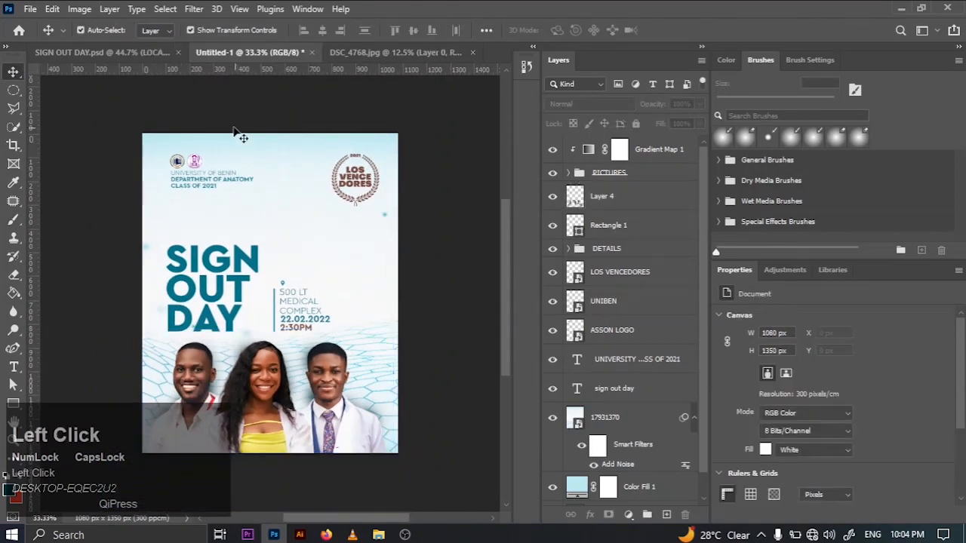
pyautogui.click(142, 55)
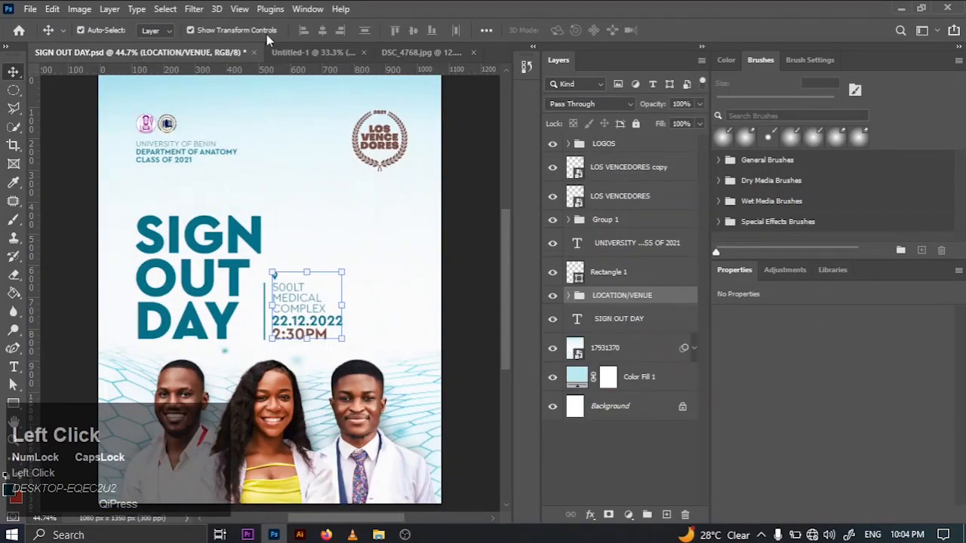
pyautogui.click(305, 52)
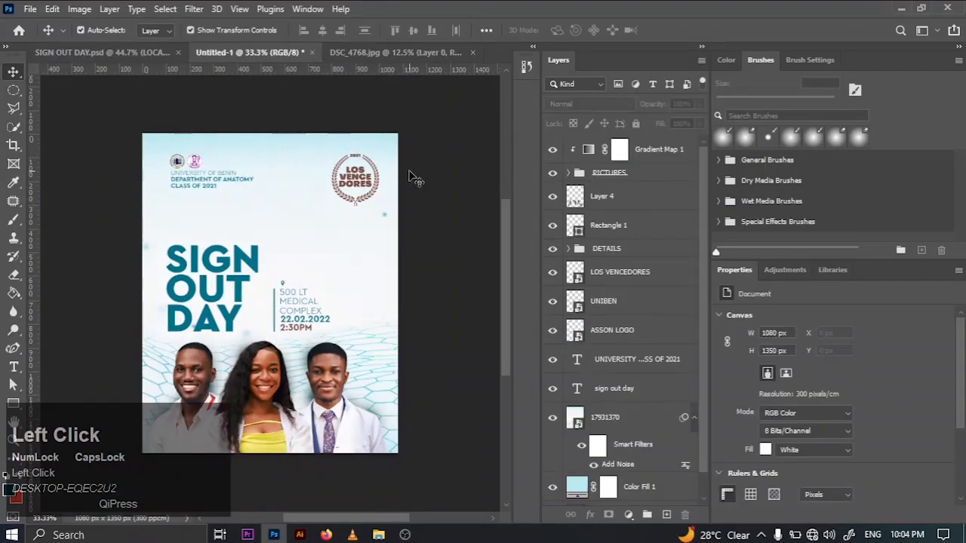
# - Preview blend modes such as Overlay on the shadow layer, keep it at Normal, and lower its opacity to 84%
pyautogui.click(646, 204)
pyautogui.click(596, 103)
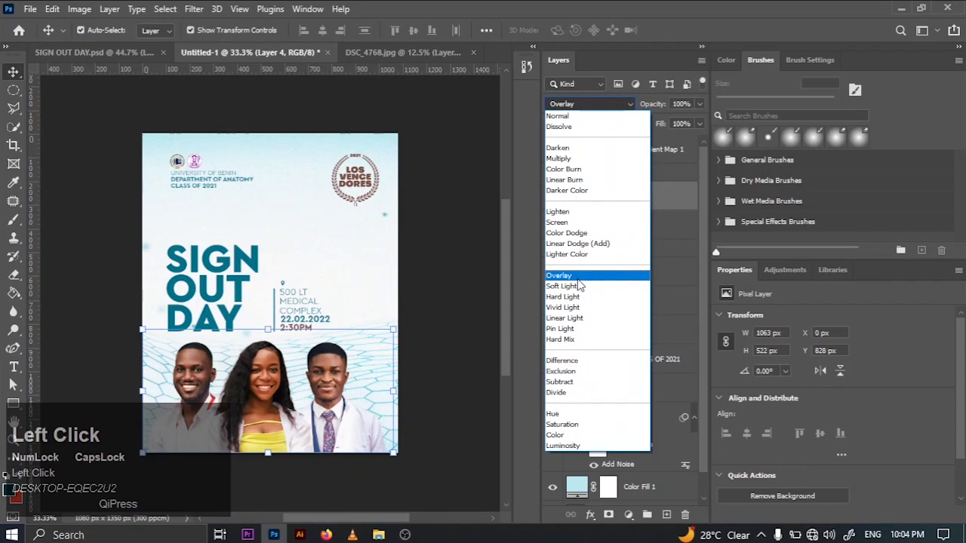
pyautogui.click(561, 116)
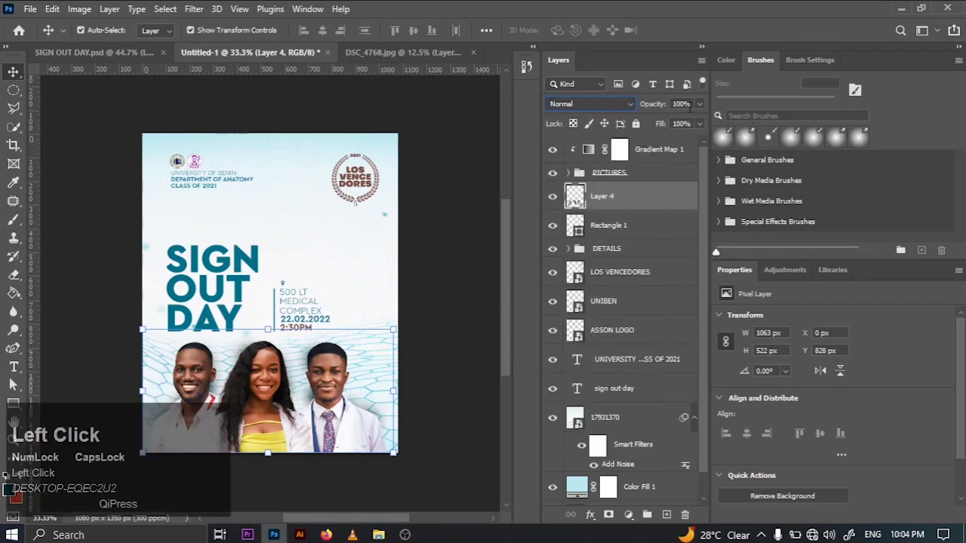
pyautogui.click(699, 105)
pyautogui.moveTo(692, 120); pyautogui.dragTo(689, 123)
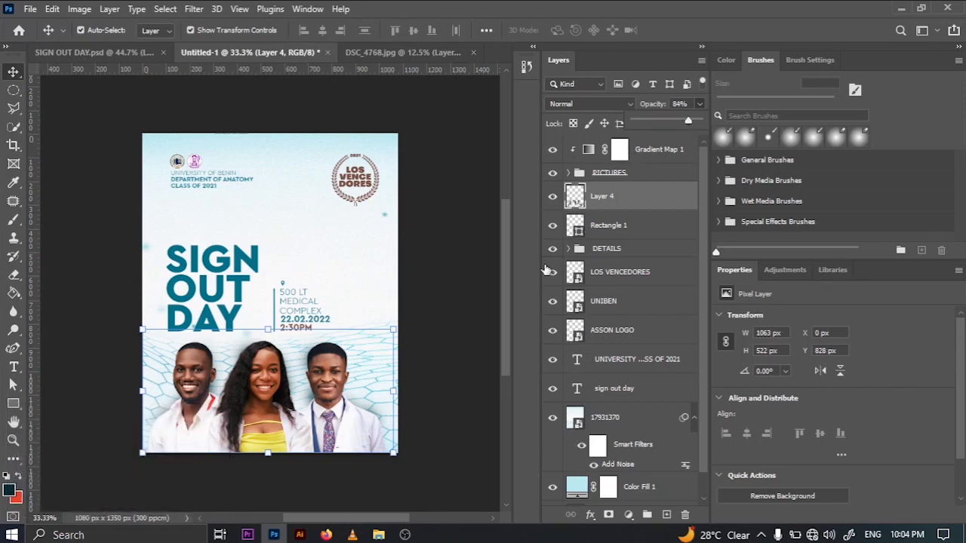
# - Brush additional shadow behind the rightmost graduate's head and the middle graduate's hair
pyautogui.press('b')
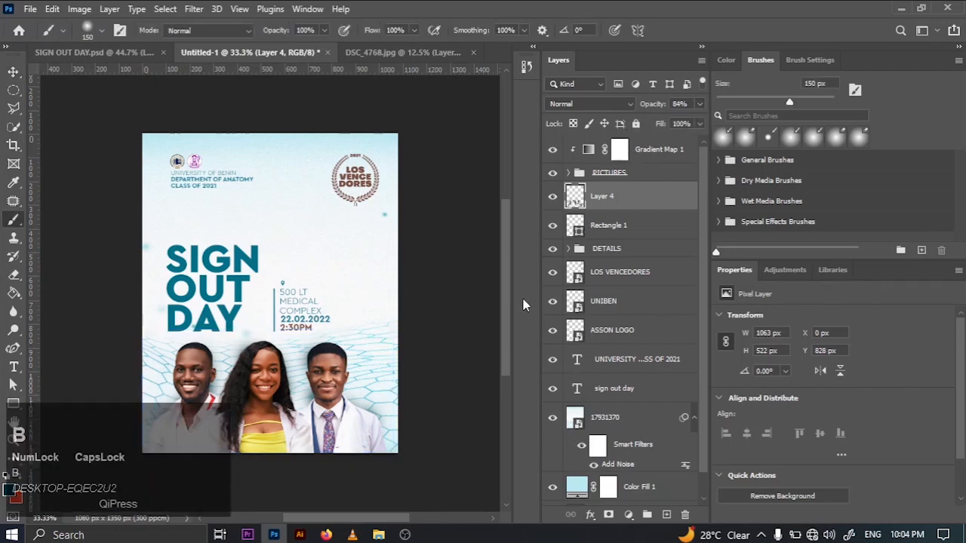
pyautogui.click(315, 382)
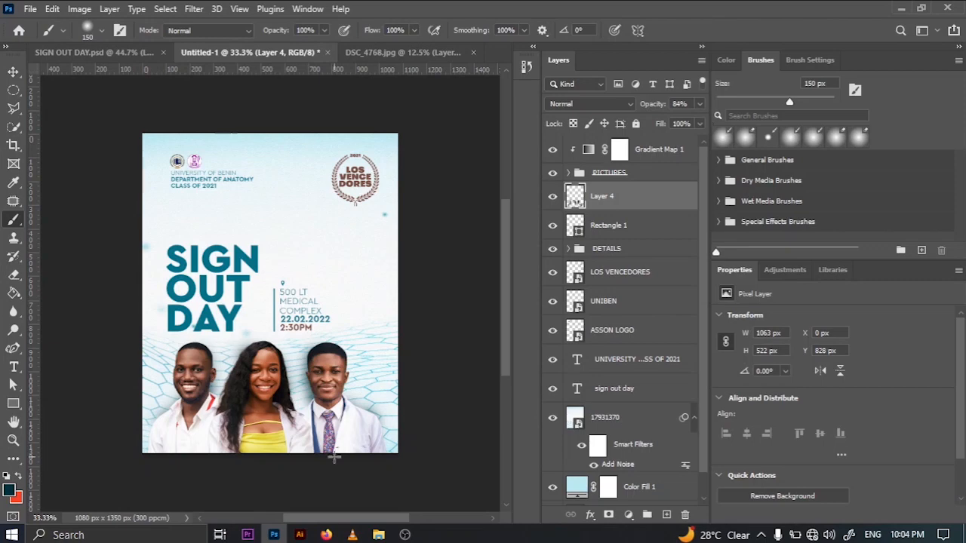
pyautogui.moveTo(270, 385)
pyautogui.mouseDown()
pyautogui.moveTo(276, 376)
pyautogui.moveTo(256, 355)
pyautogui.mouseUp()
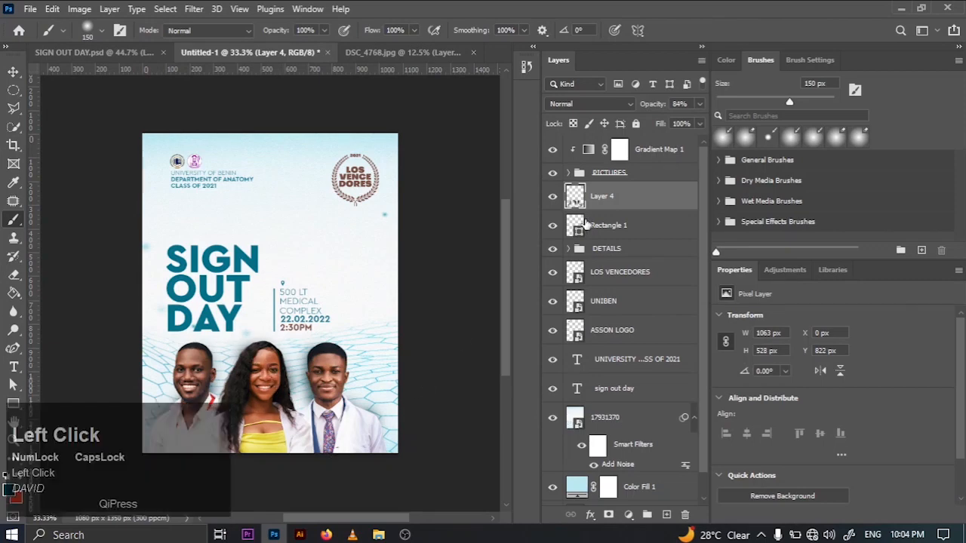
# - Set the shadow layer's opacity to 77% and clear the layer selection
pyautogui.click(699, 106)
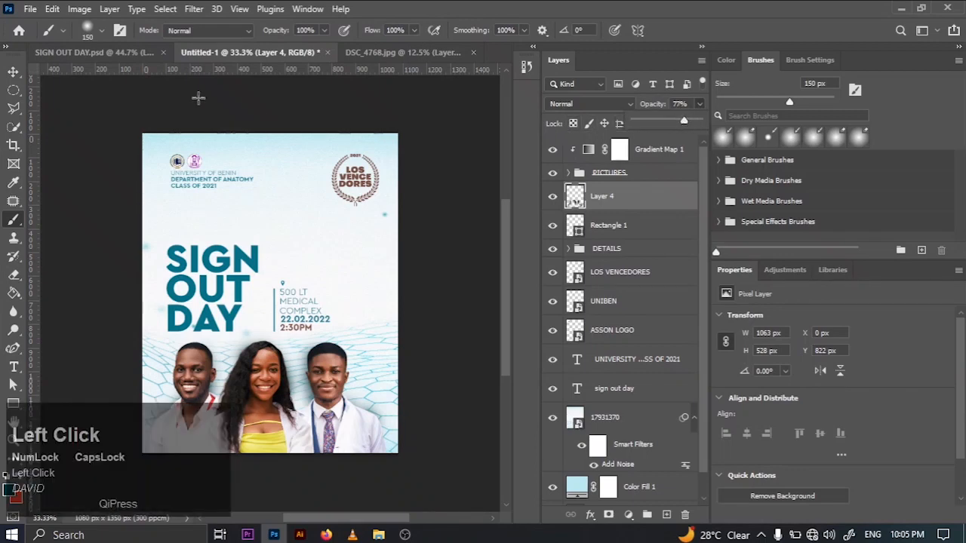
pyautogui.click(13, 71)
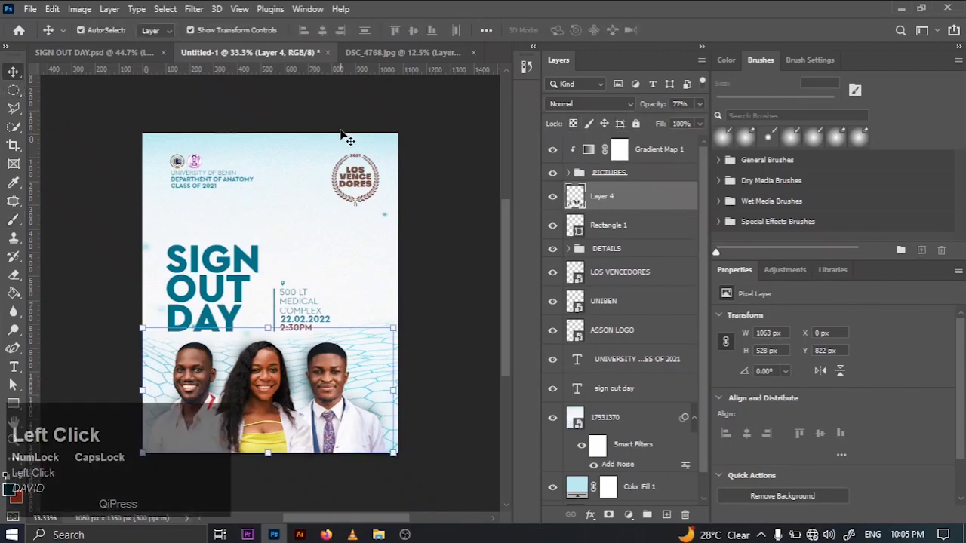
pyautogui.hotkey('ctrl', '0')
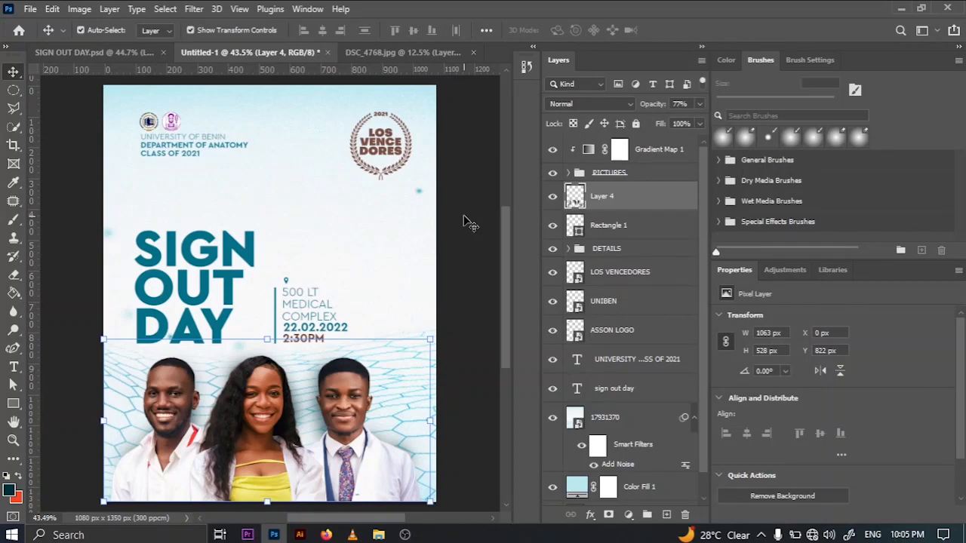
pyautogui.click(468, 223)
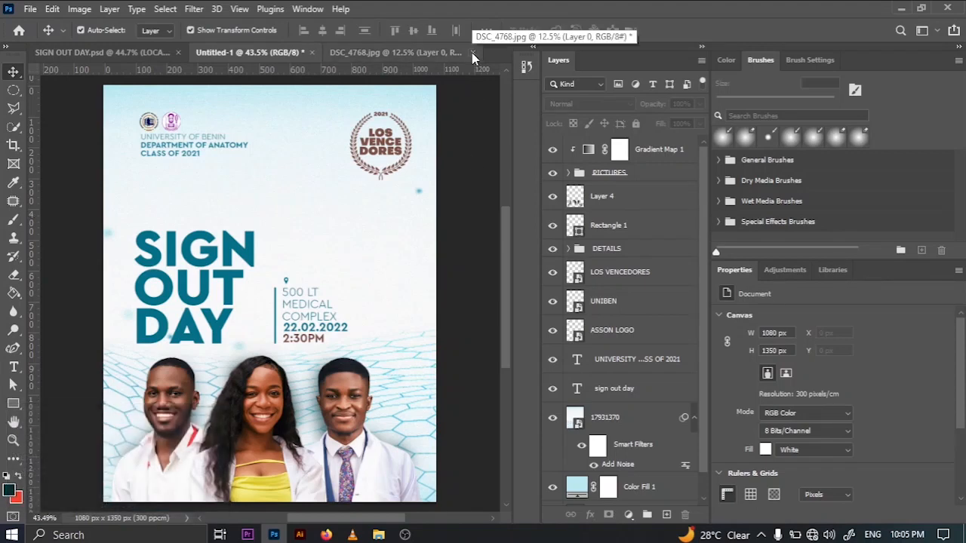
# - Close the DSC_4768.jpg photo document and compare the flyer with SIGN OUT DAY.psd once more
pyautogui.click(471, 52)
pyautogui.click(475, 208)
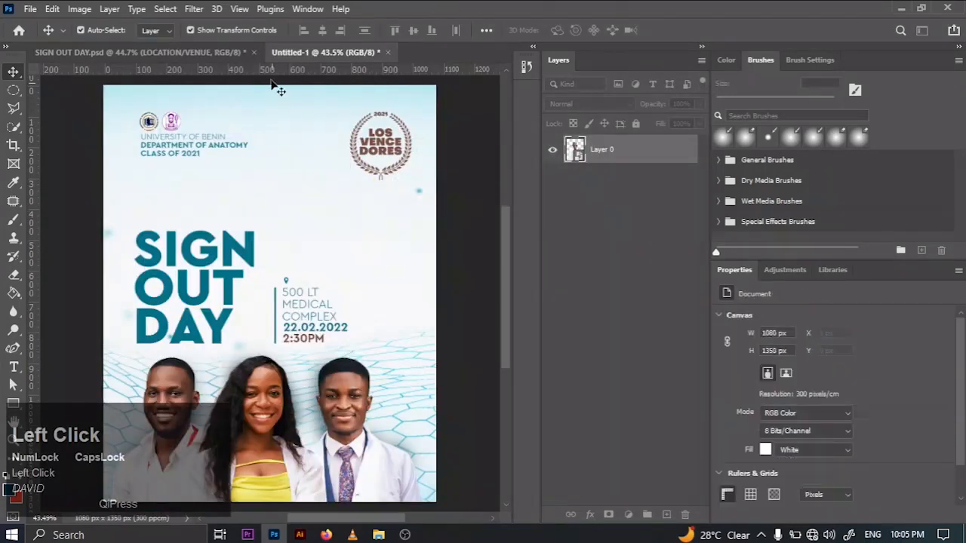
pyautogui.click(152, 55)
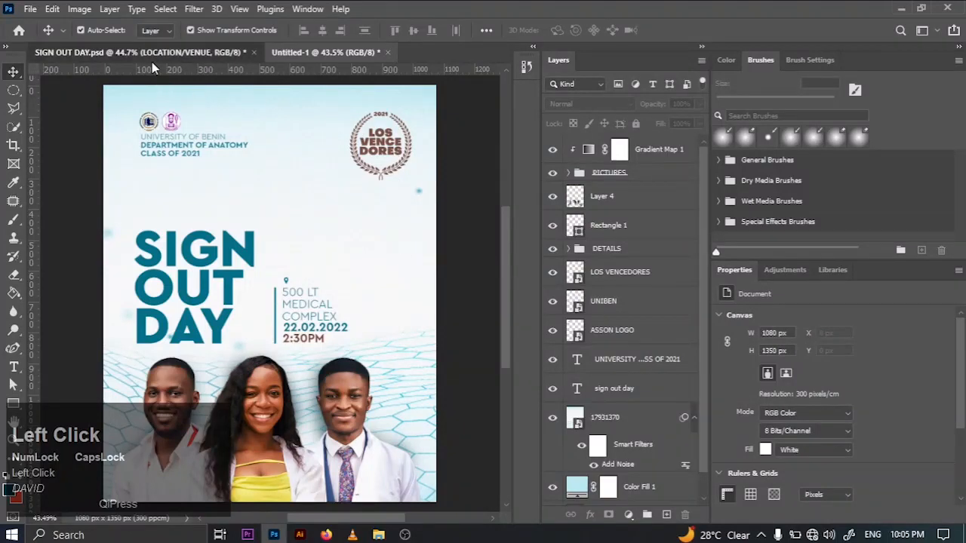
pyautogui.click(315, 51)
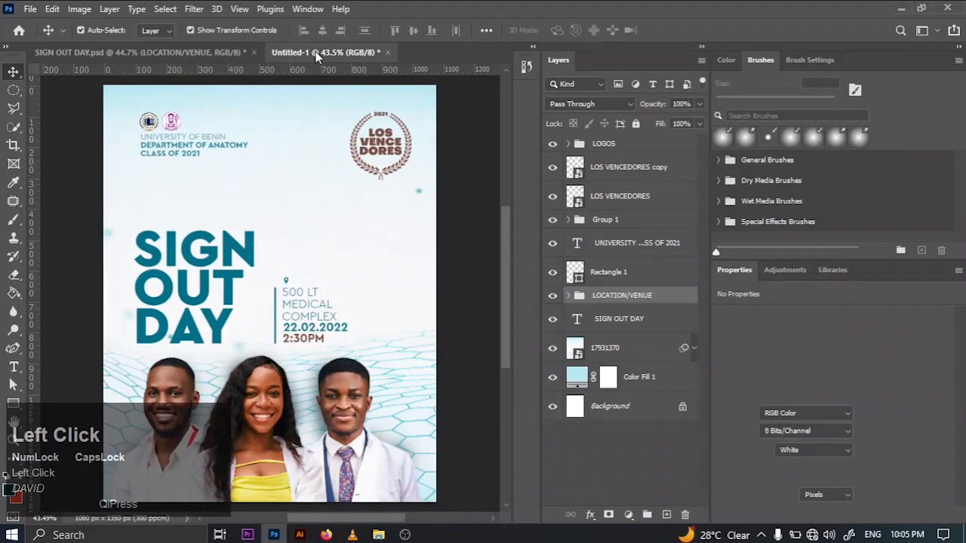